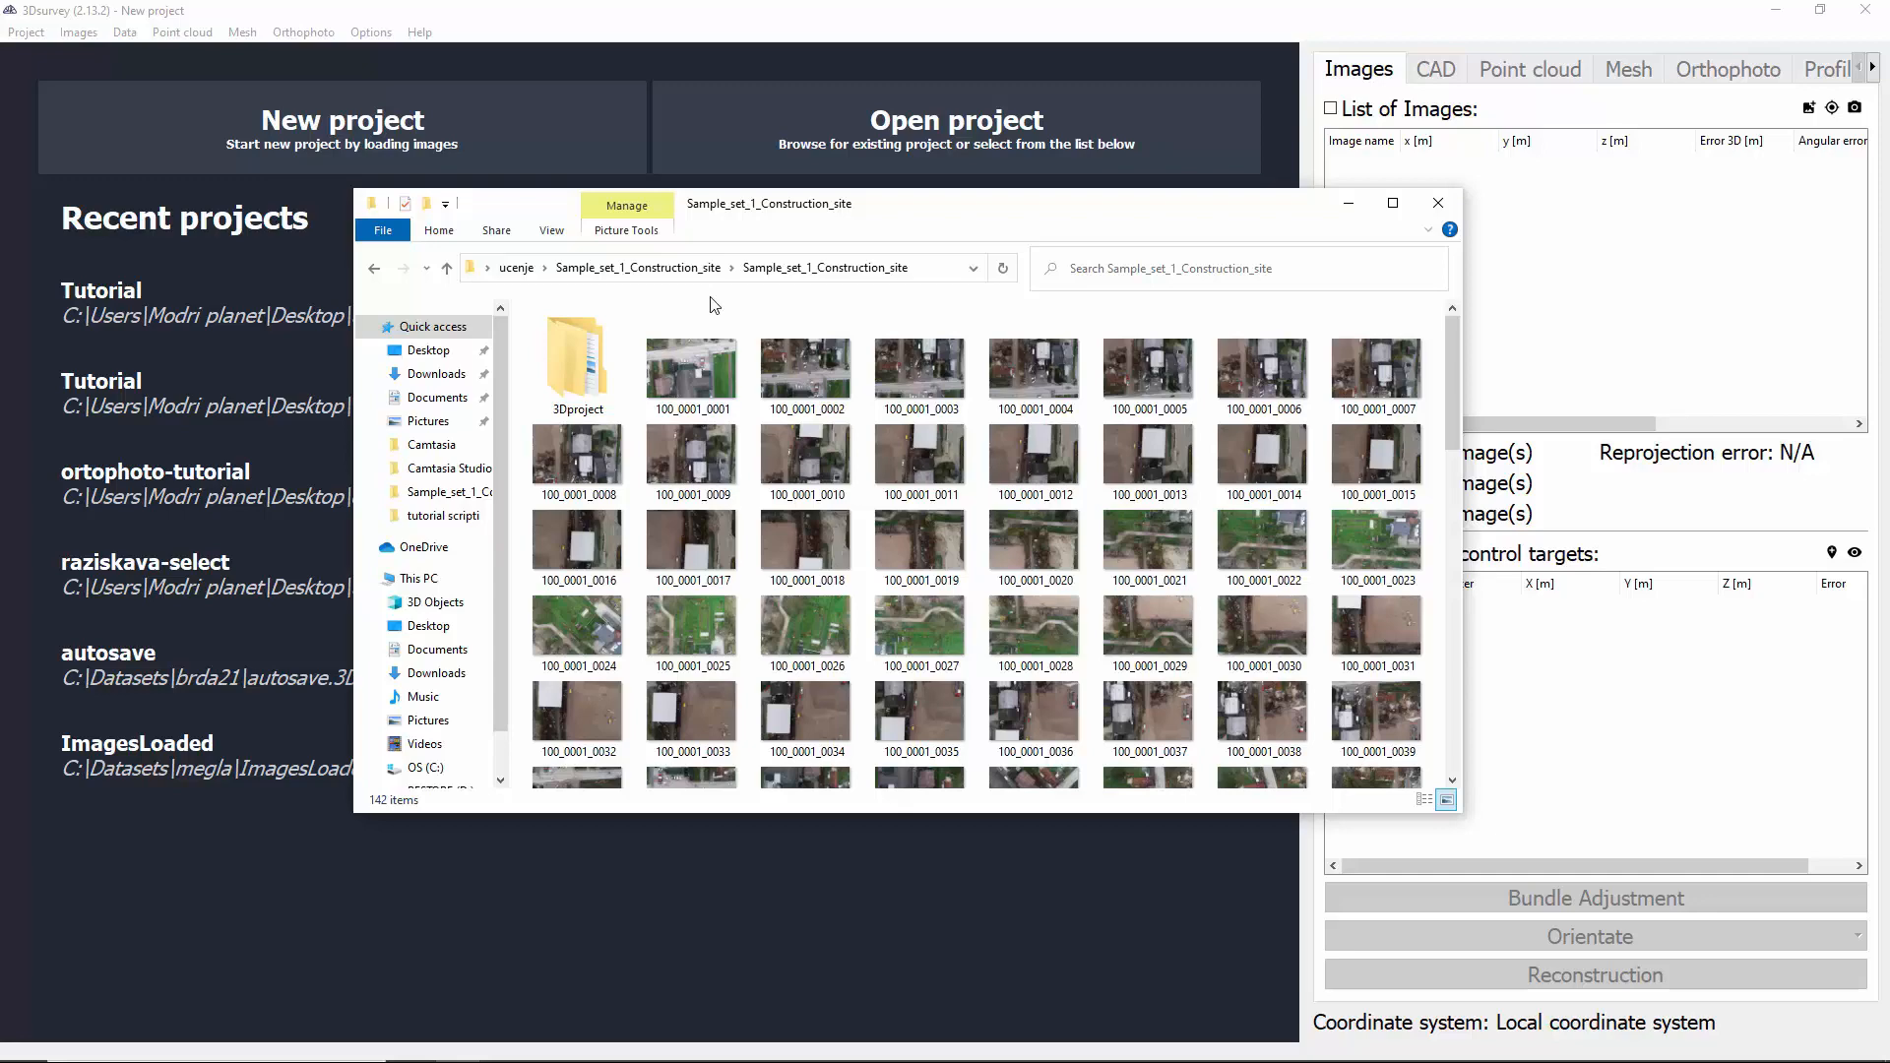
Look through the images in the Sample_set_1_Construction_site folder and inspect the coordinates in the JURCKOVA_DOF text file.
scroll(731, 366, down, 12)
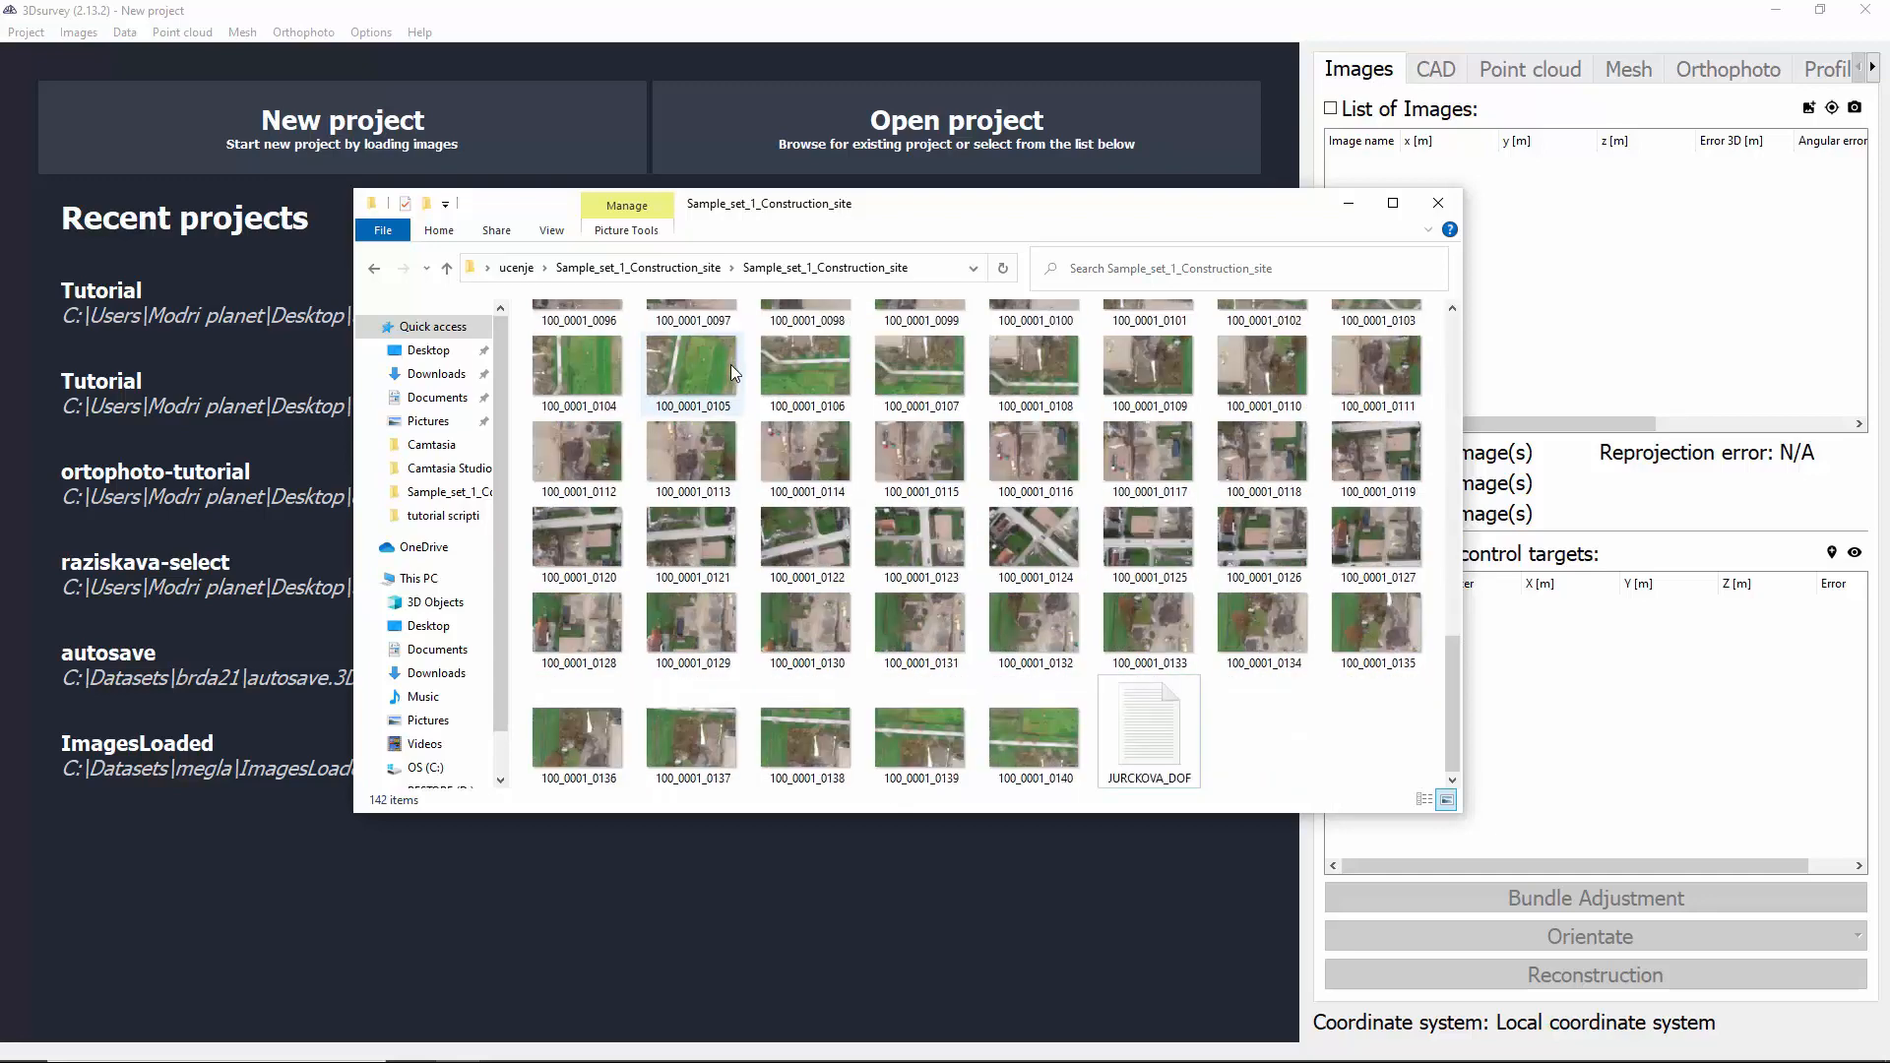
scroll(731, 365, up, 15)
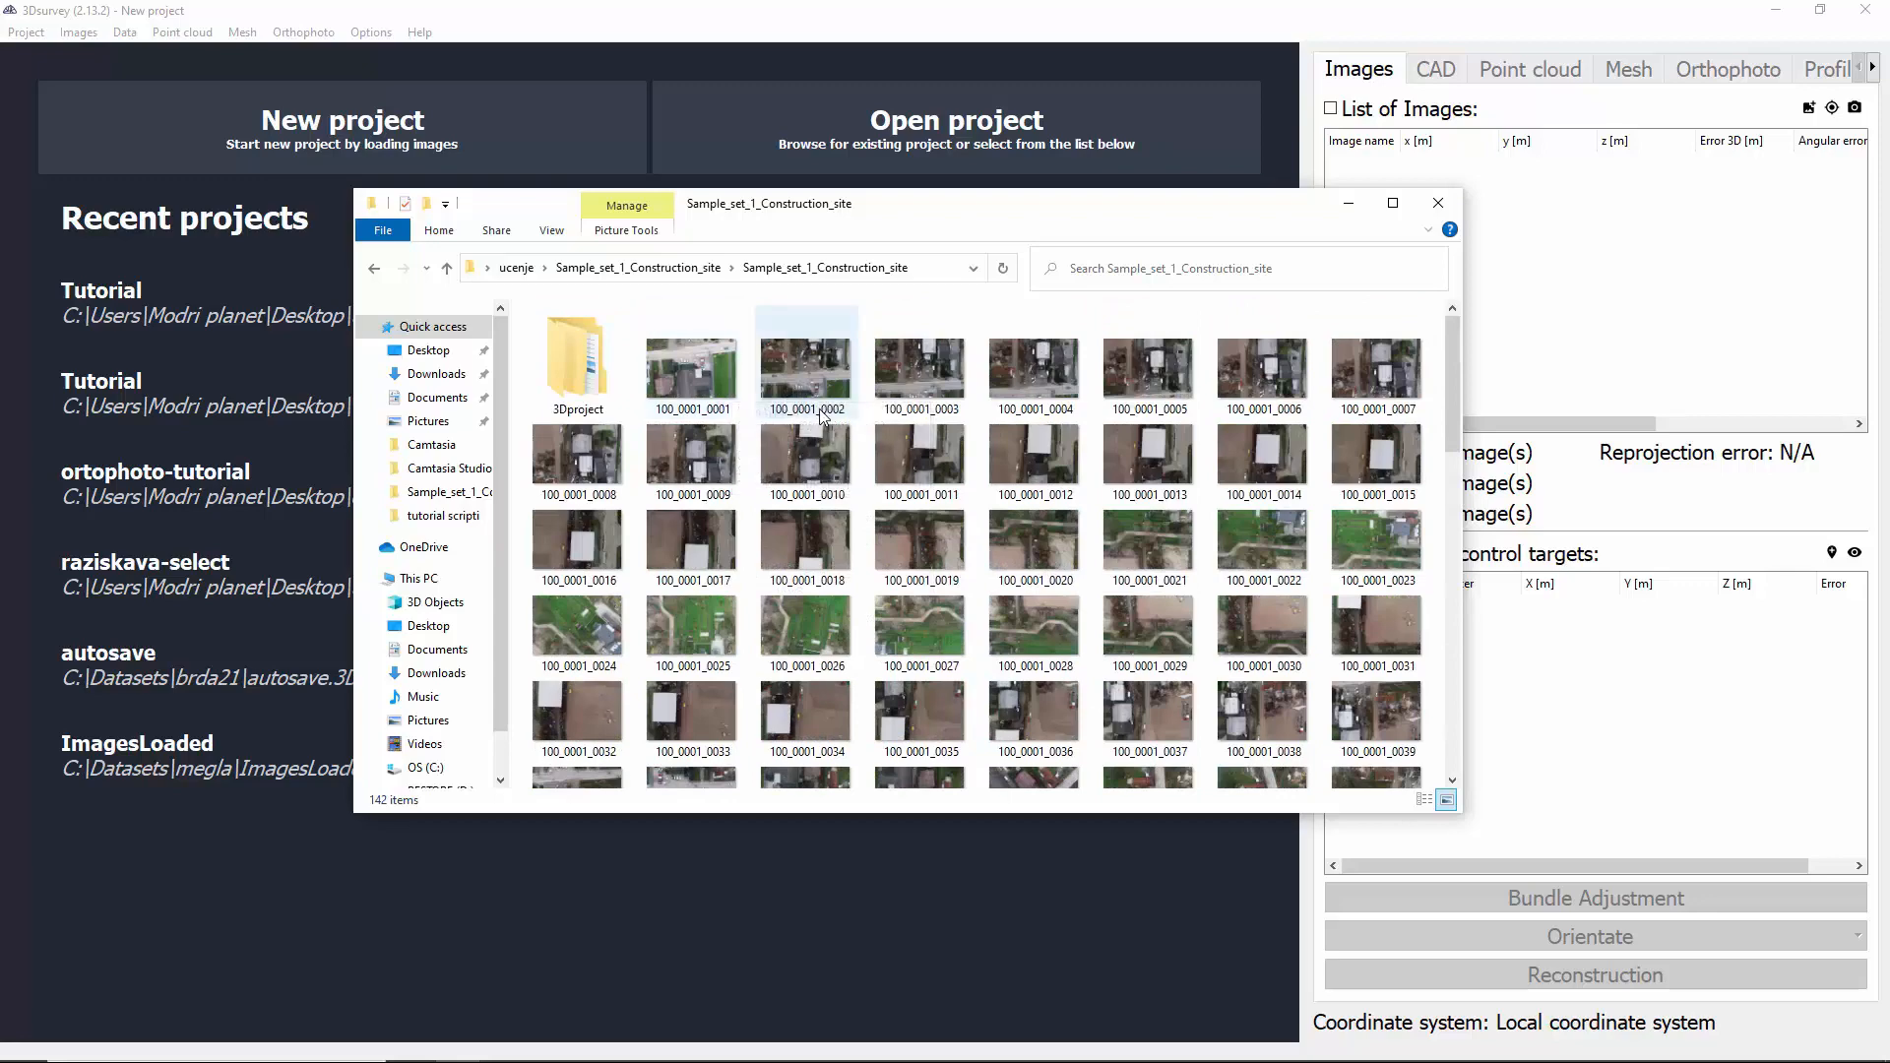
scroll(889, 429, down, 3)
scroll(889, 428, down, 10)
double_click(1161, 752)
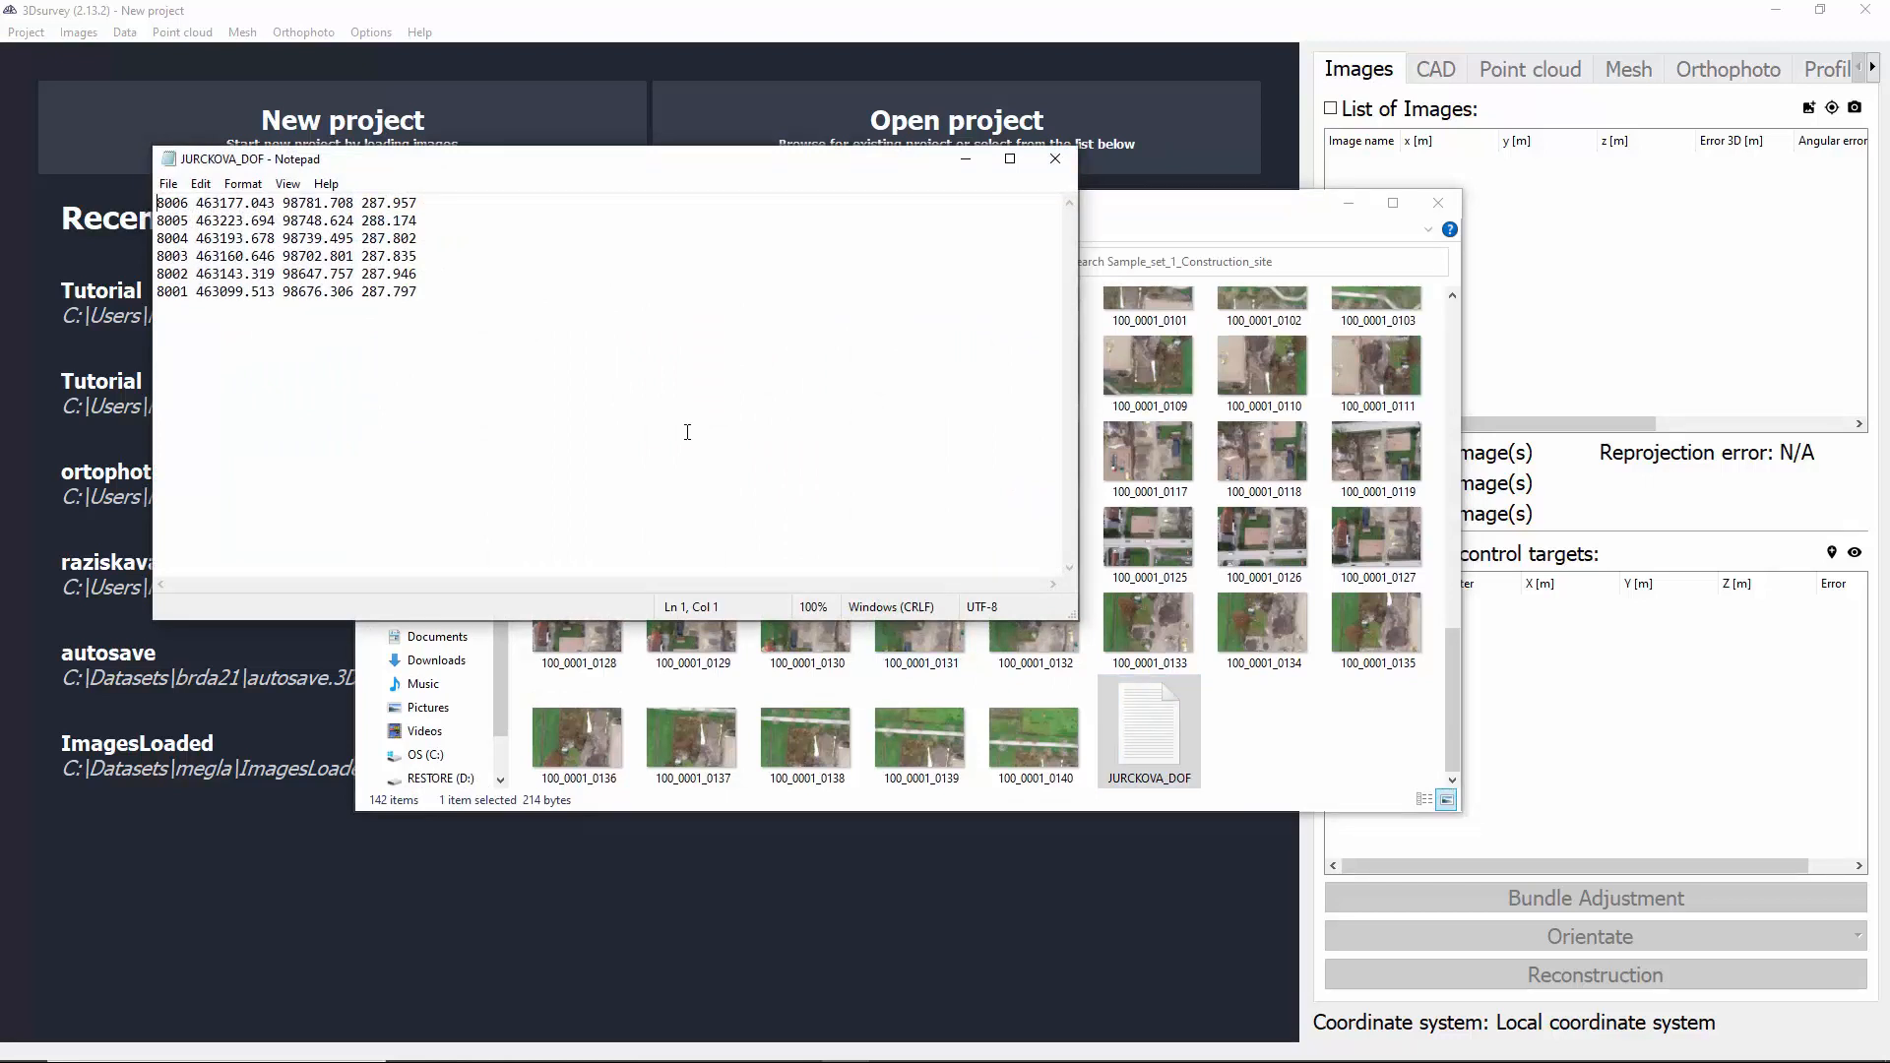
click(1056, 159)
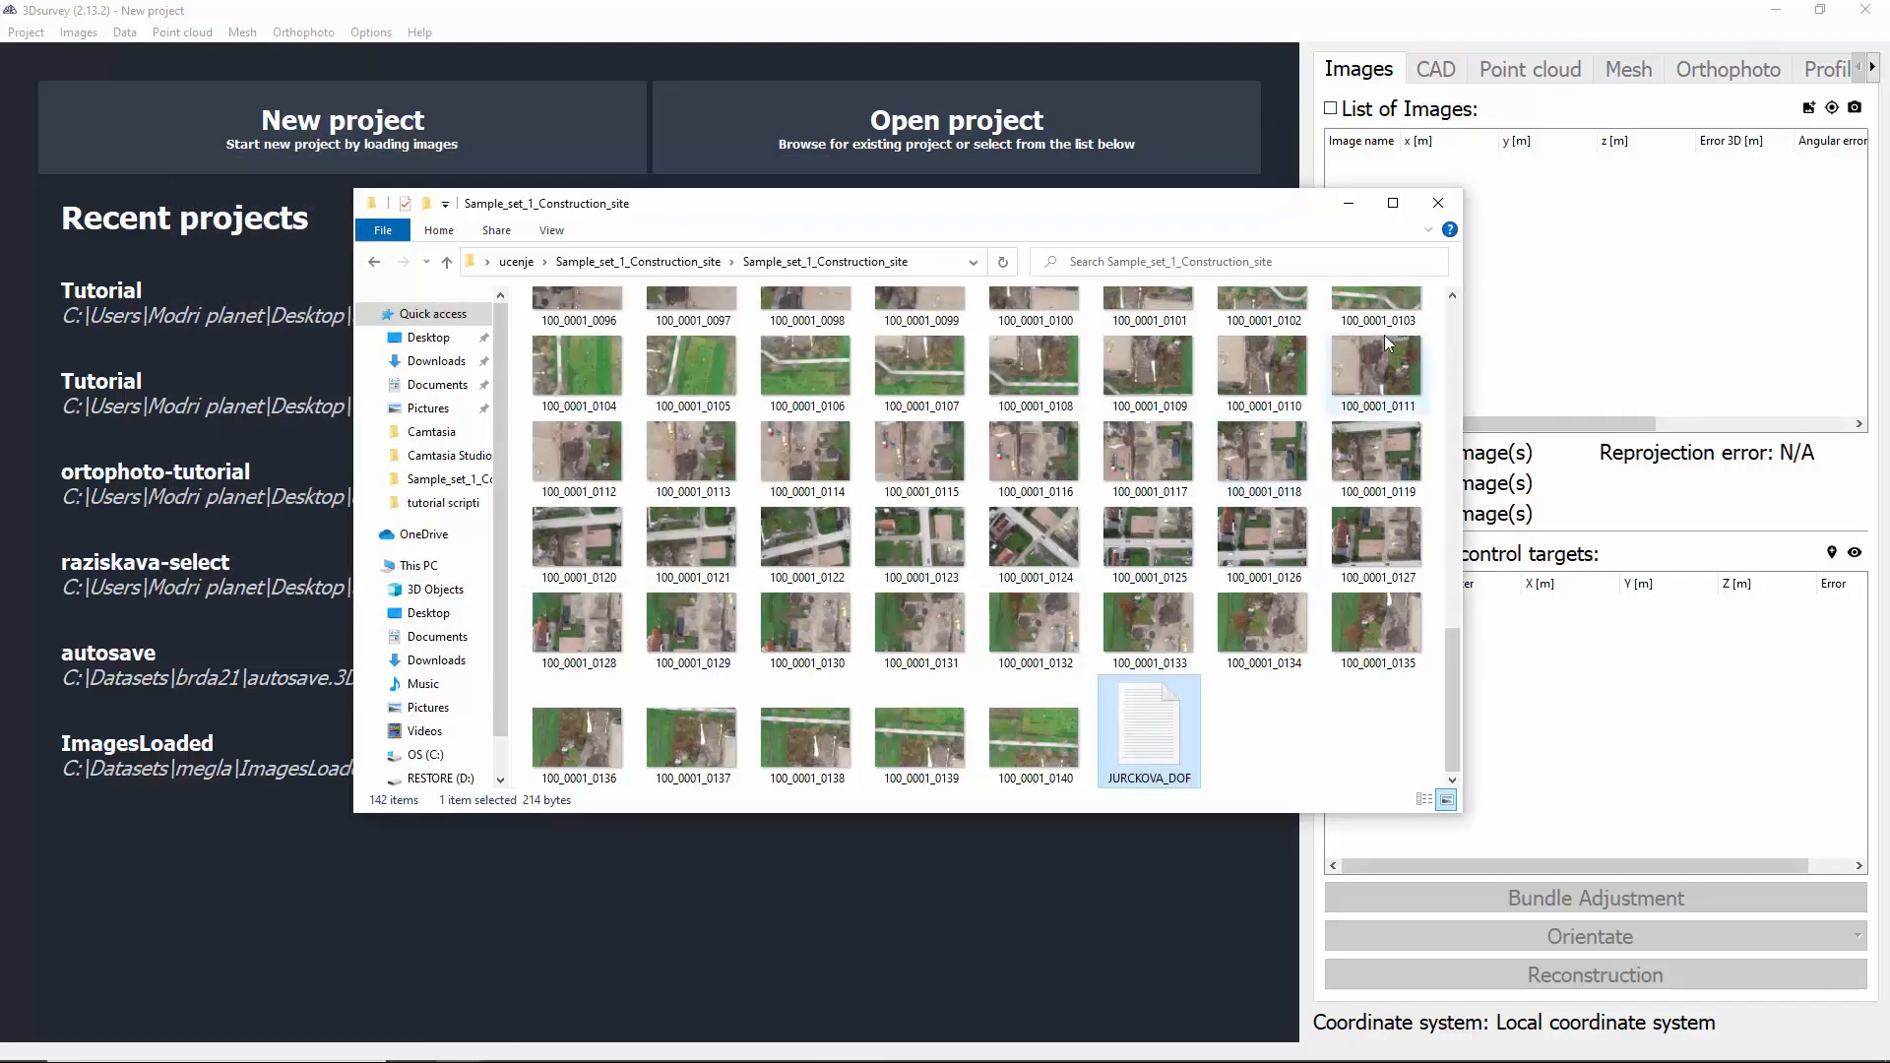
click(1438, 203)
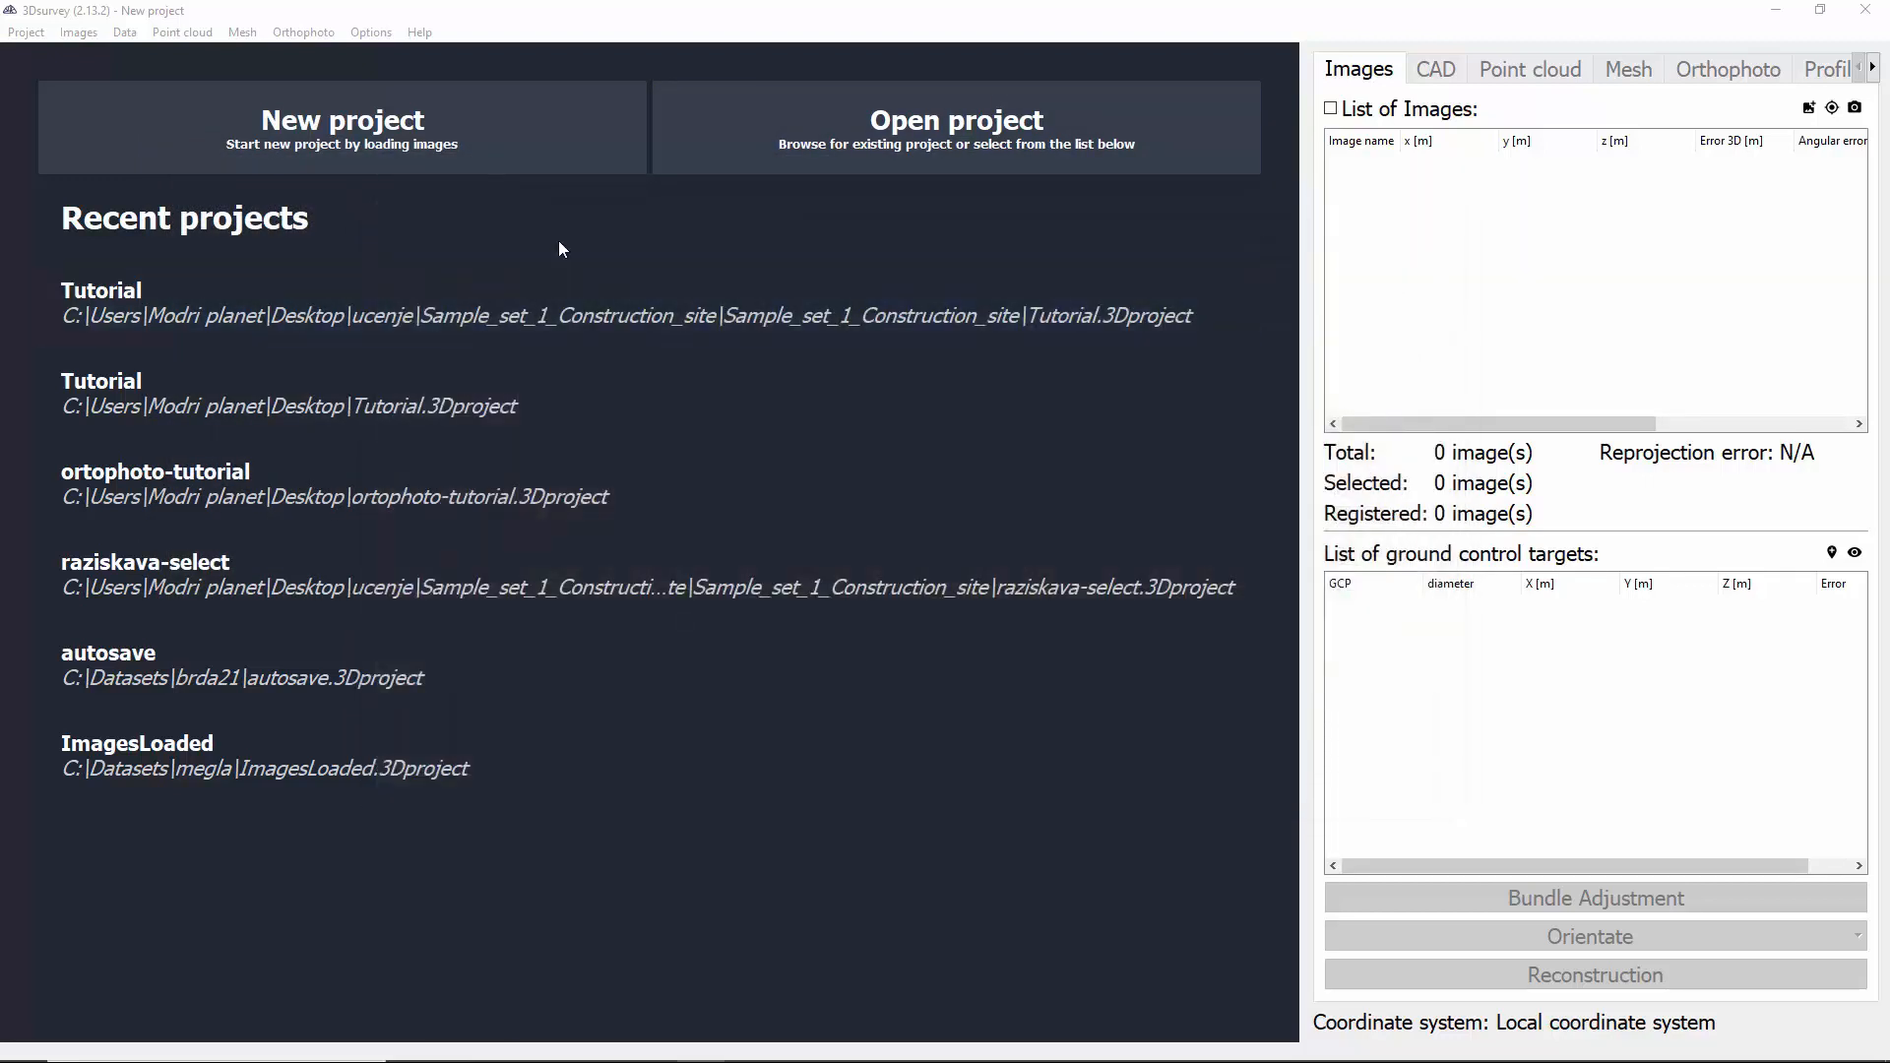
Create a new project by loading images 100_0001_0001 through 100_0001_0140.
click(463, 139)
click(352, 193)
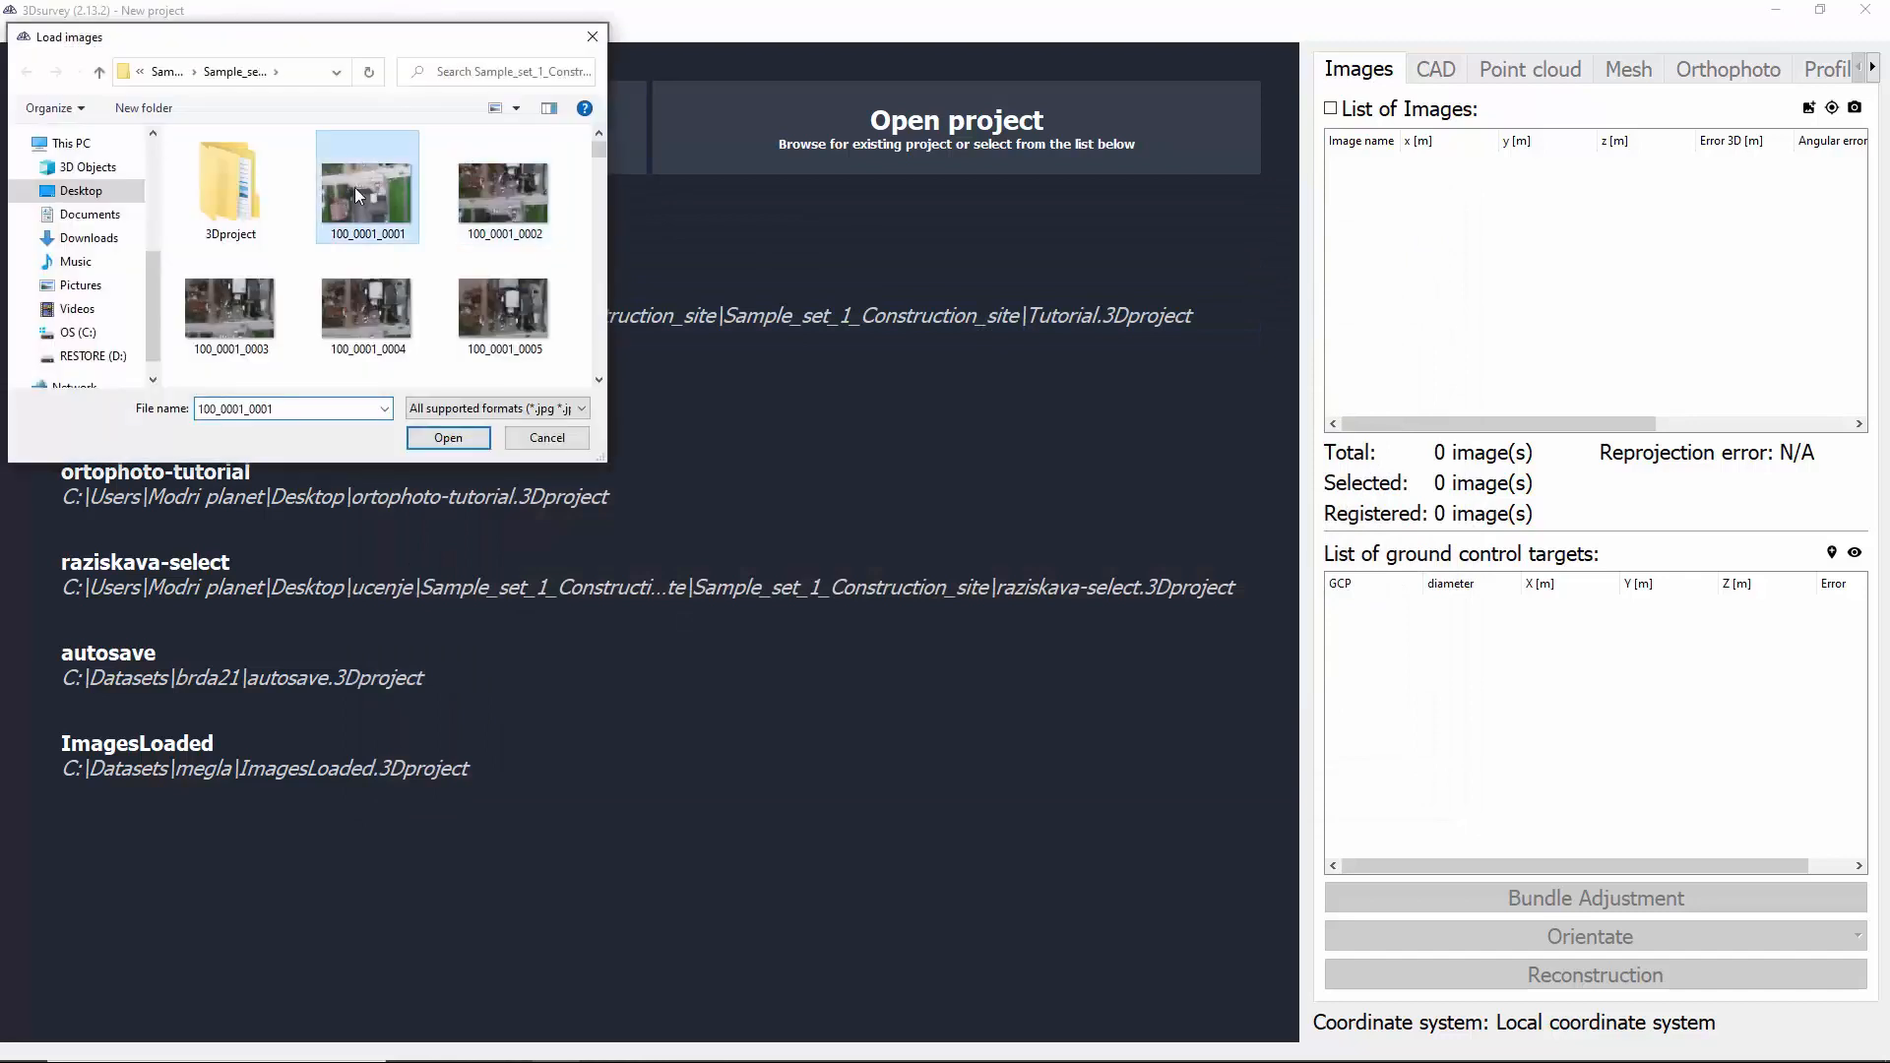
drag(597, 150, 598, 364)
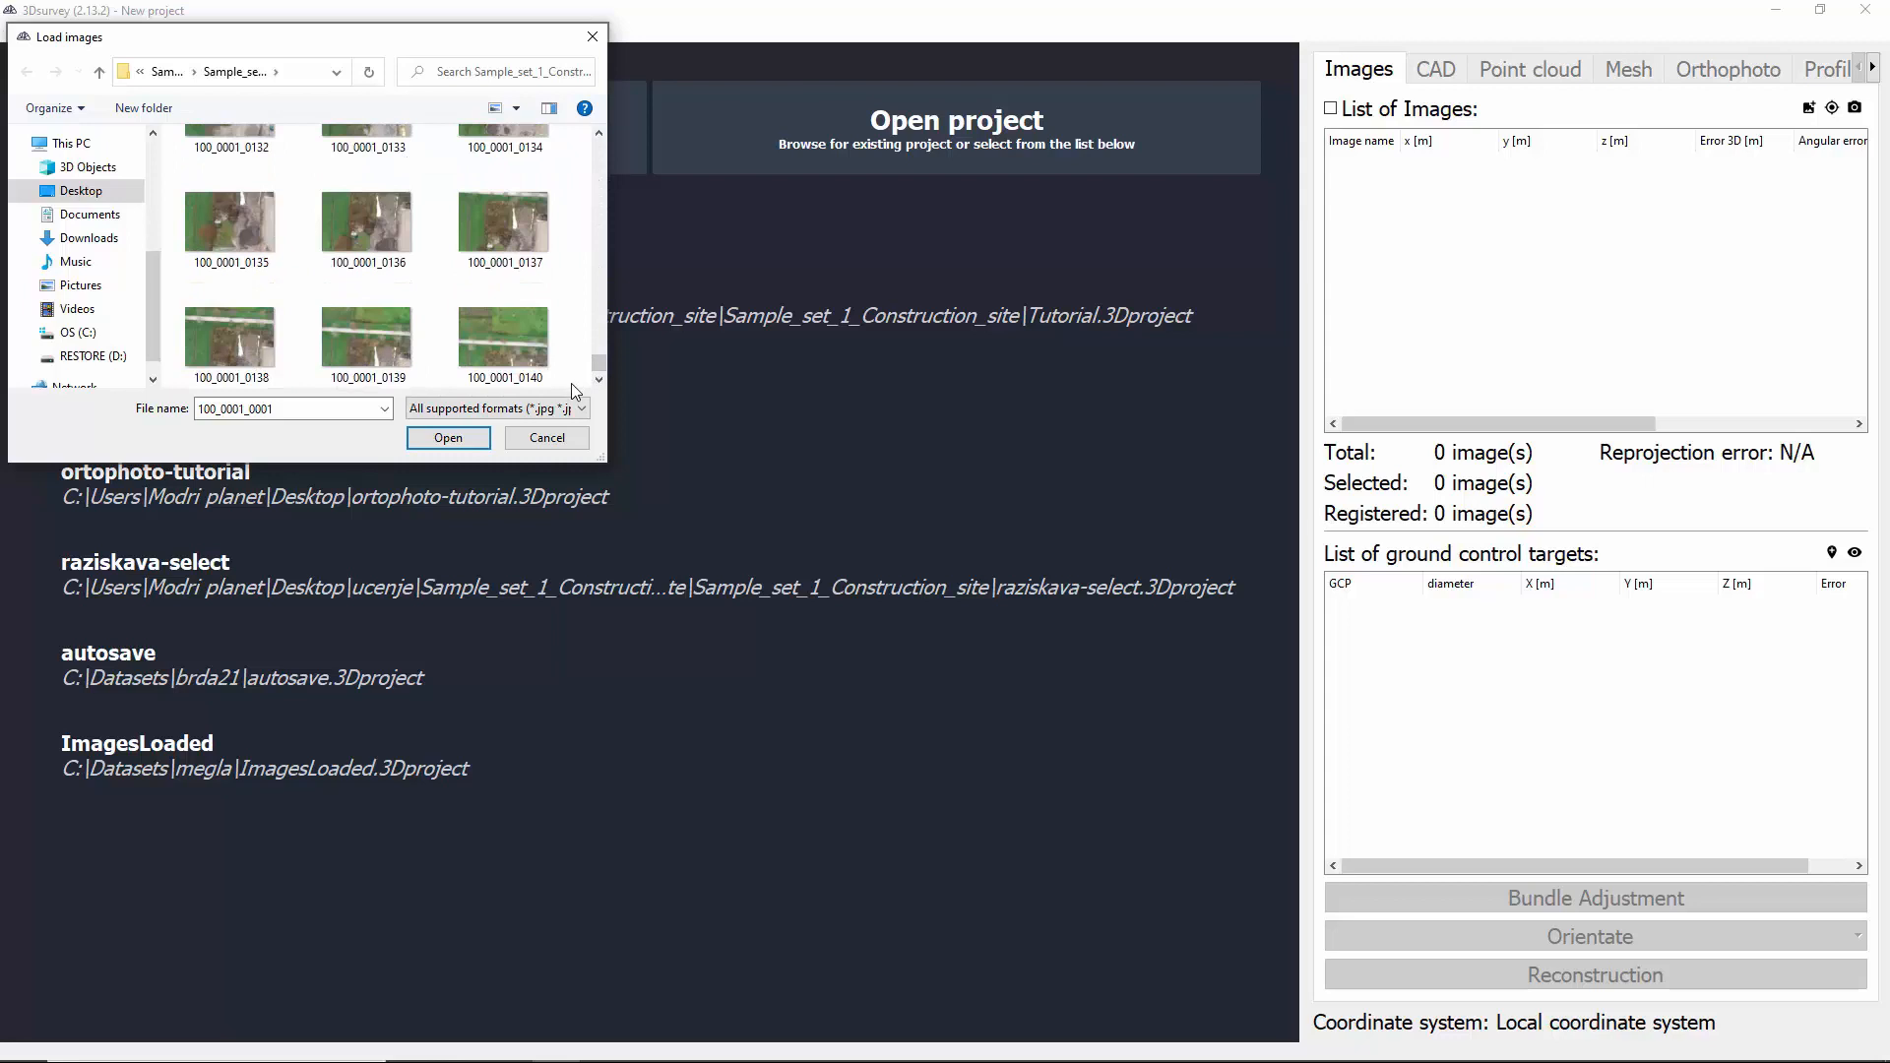
shift+click(512, 340)
click(448, 438)
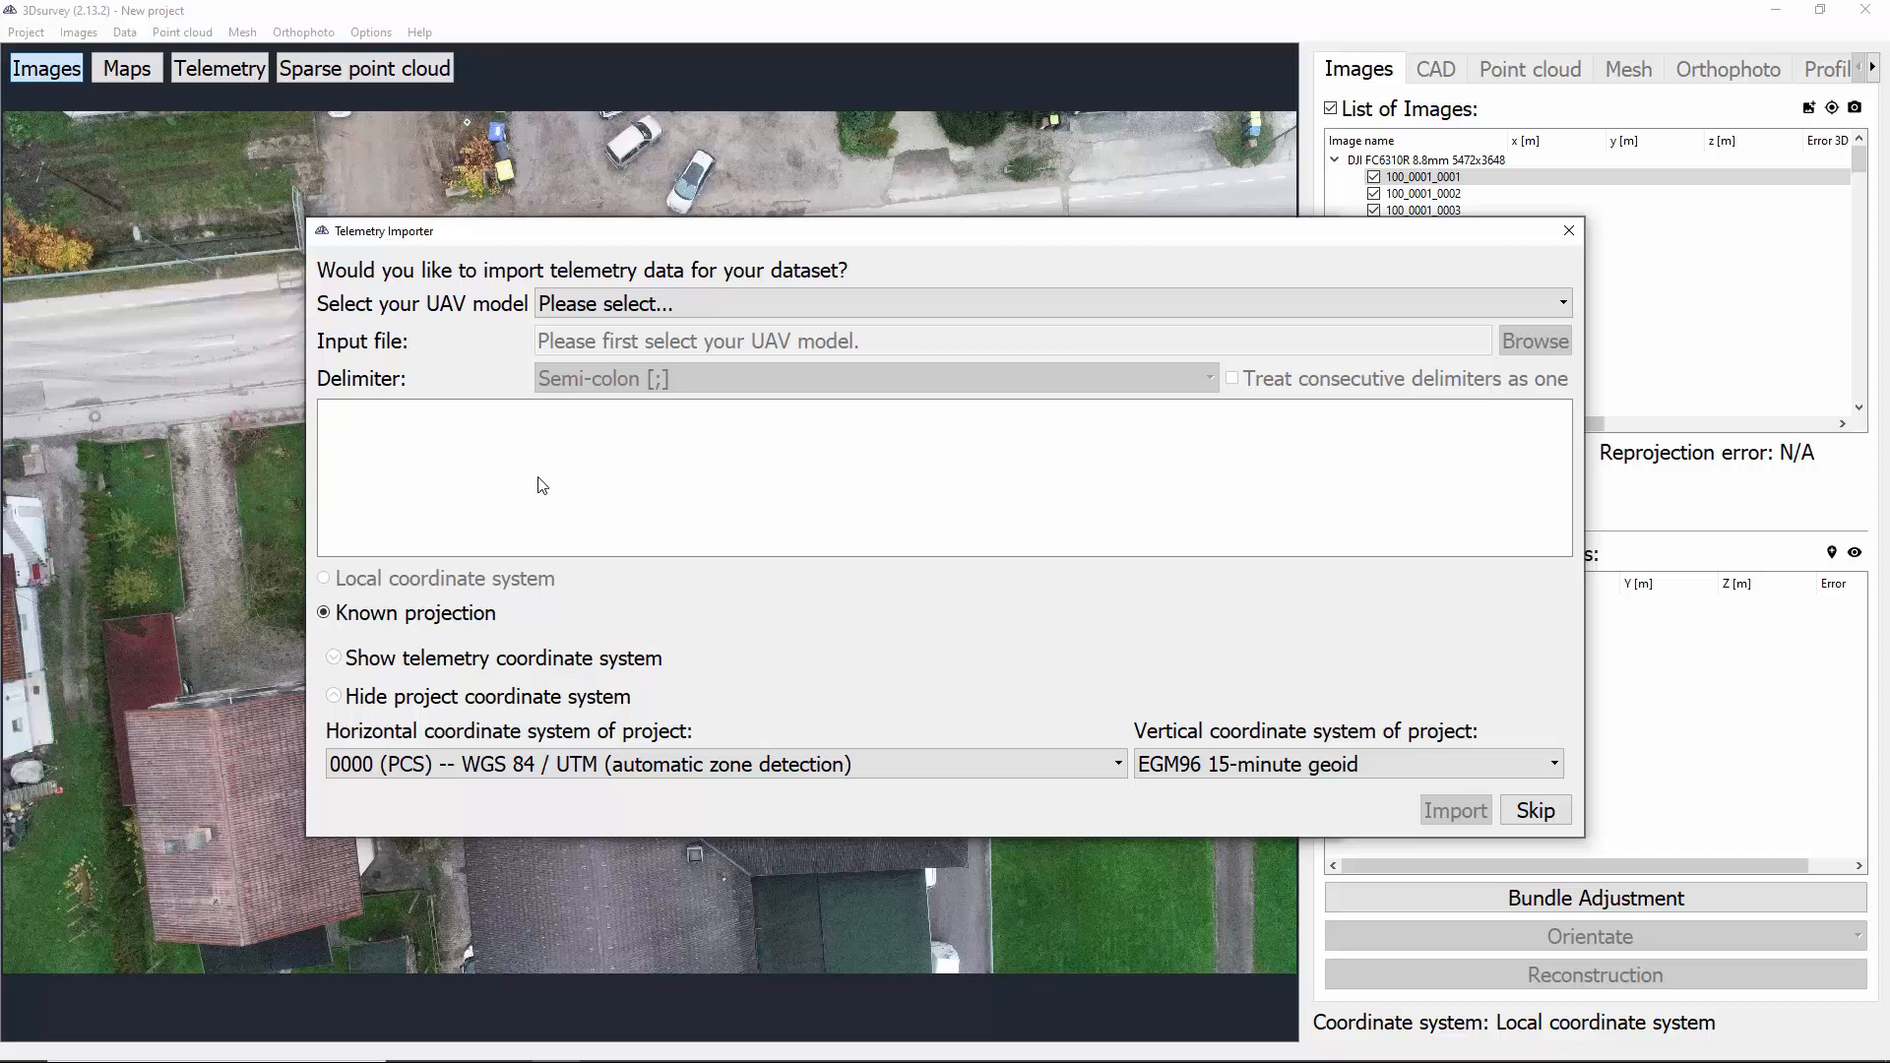
Use Exif data as the telemetry source and set the project's horizontal coordinate system to EPSG:3794 Slovenia 1996 / Slovene National Grid.
click(623, 304)
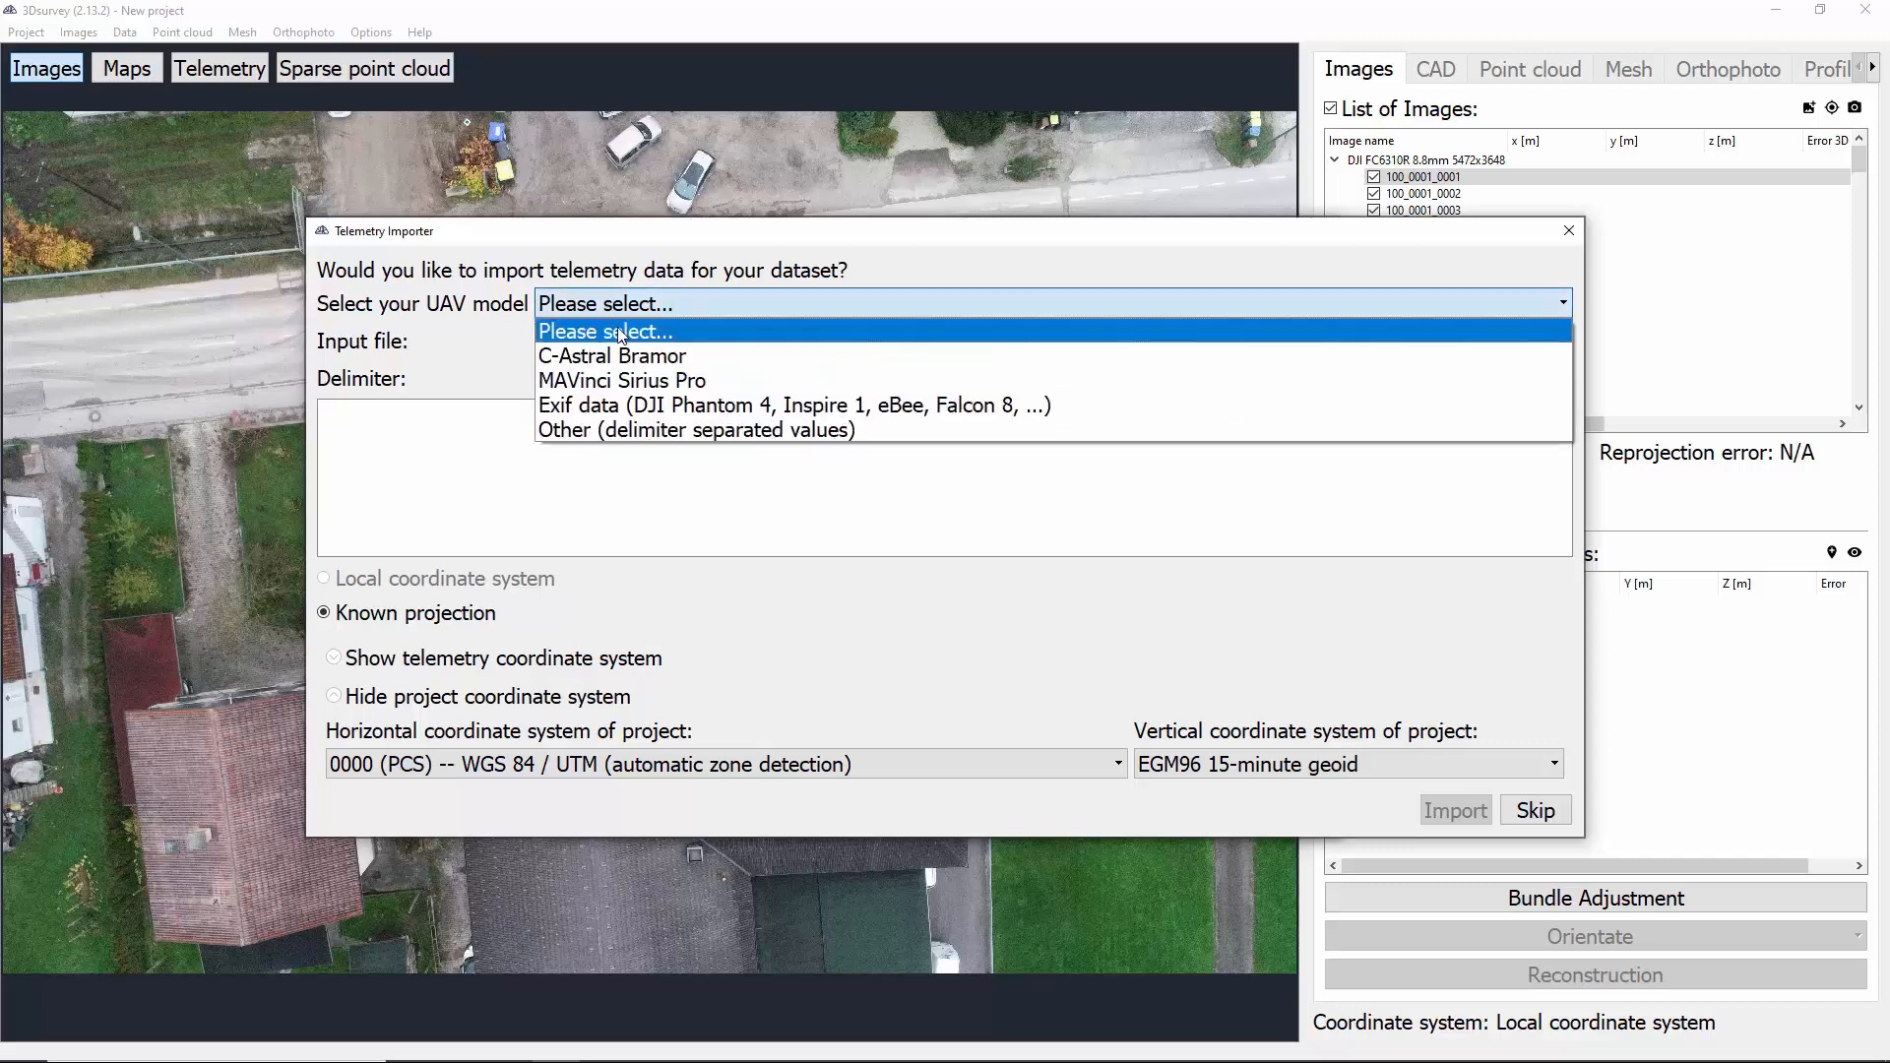
click(623, 406)
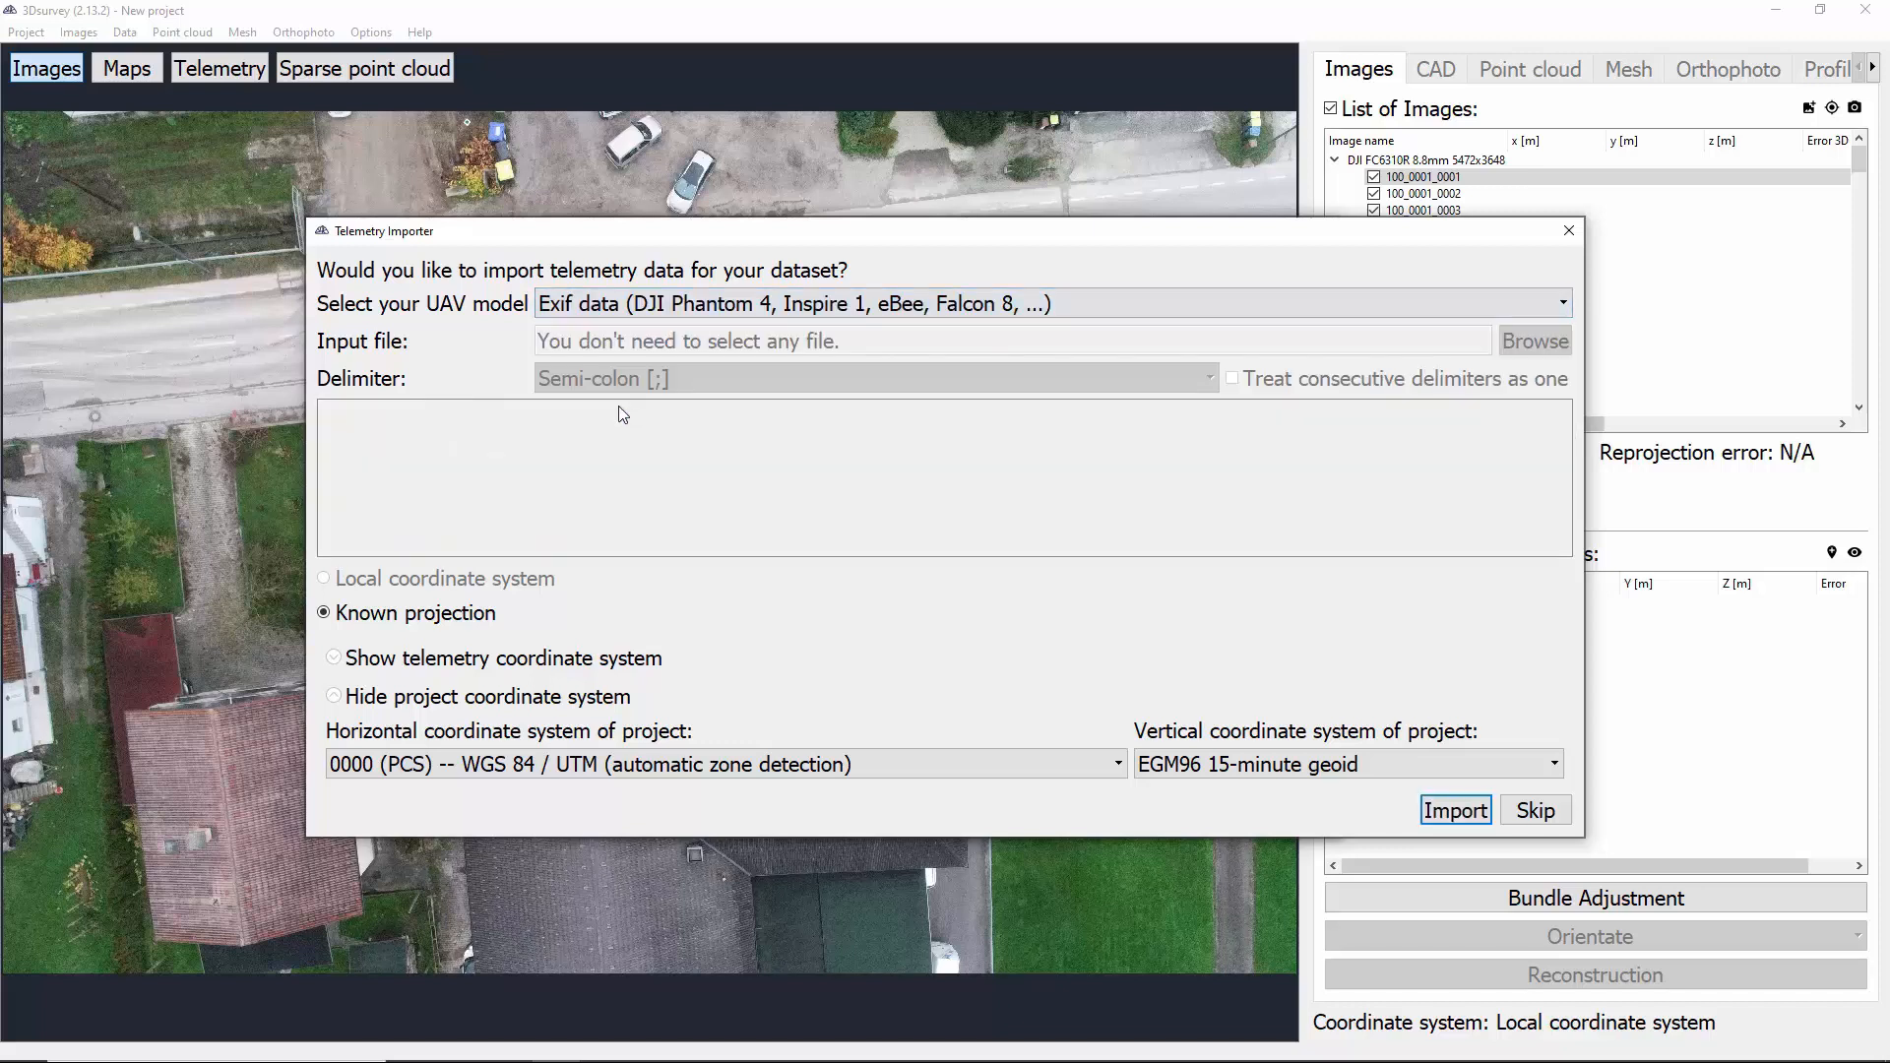
click(719, 765)
click(640, 845)
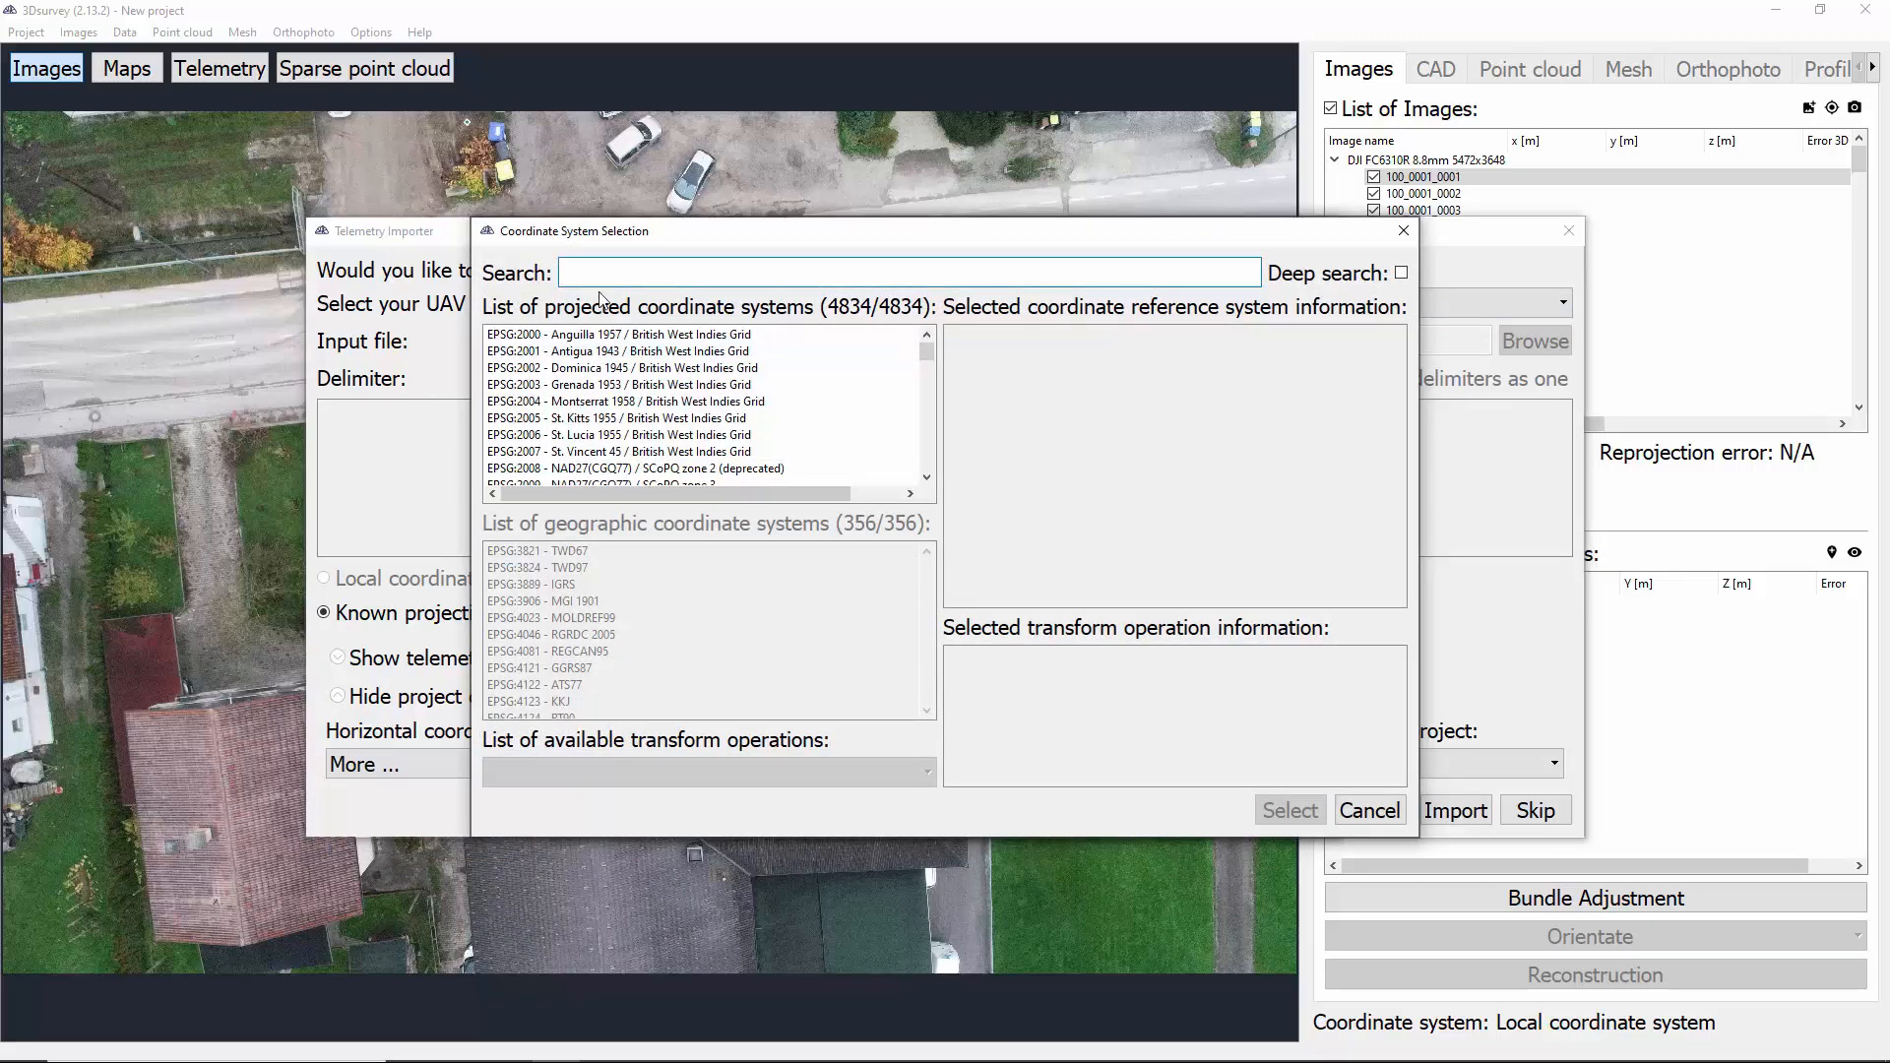
text(1)
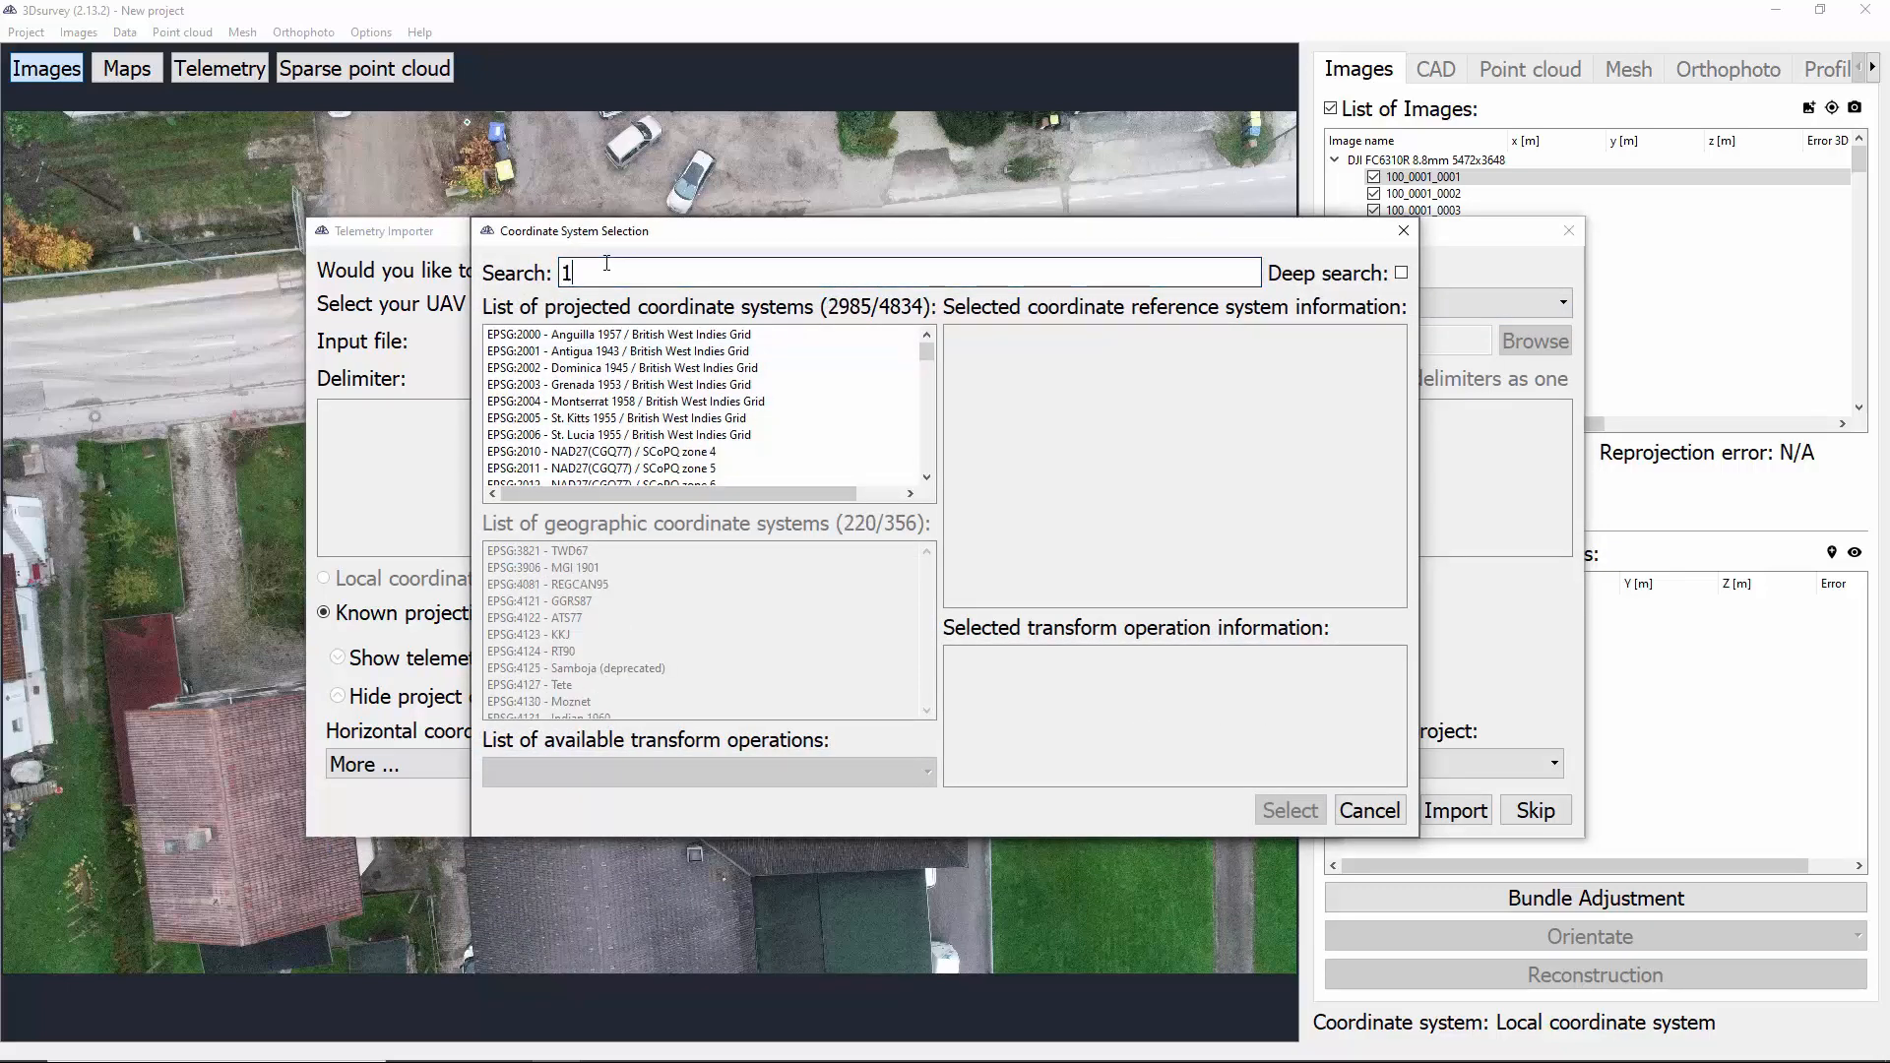
text(996)
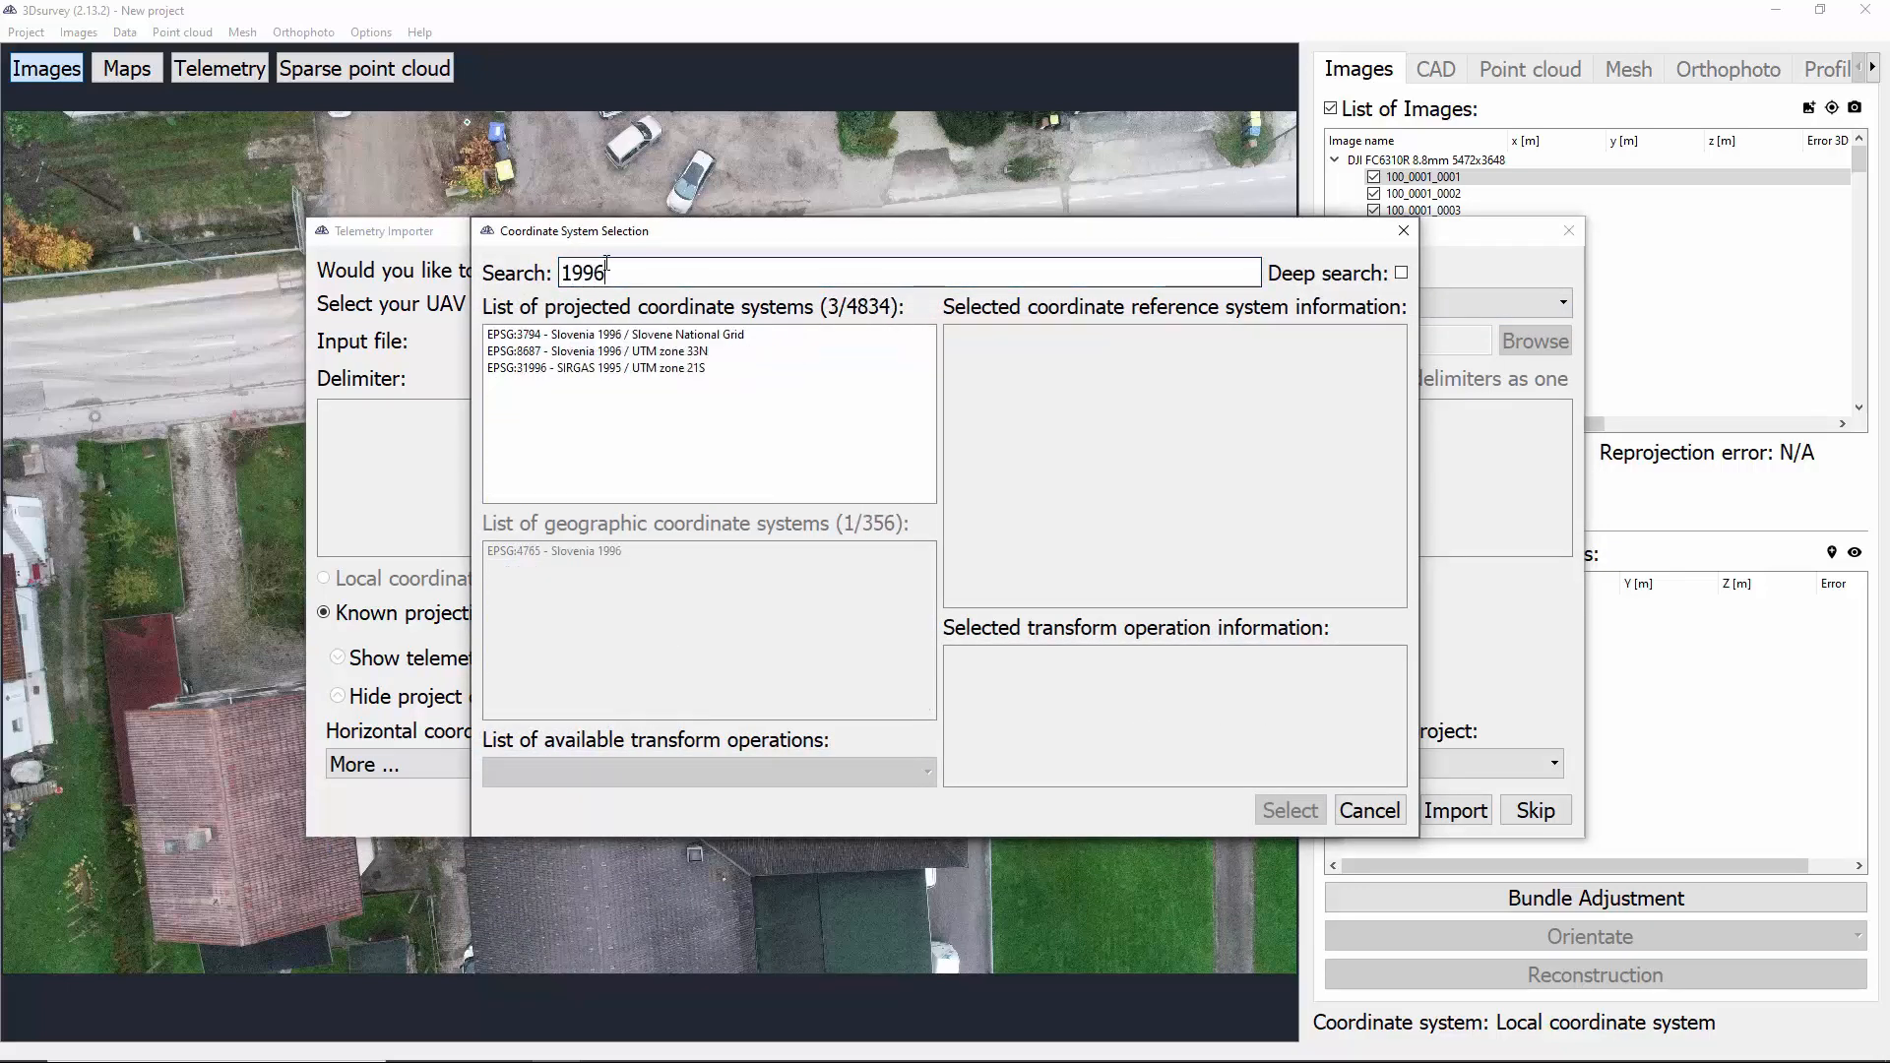
click(604, 335)
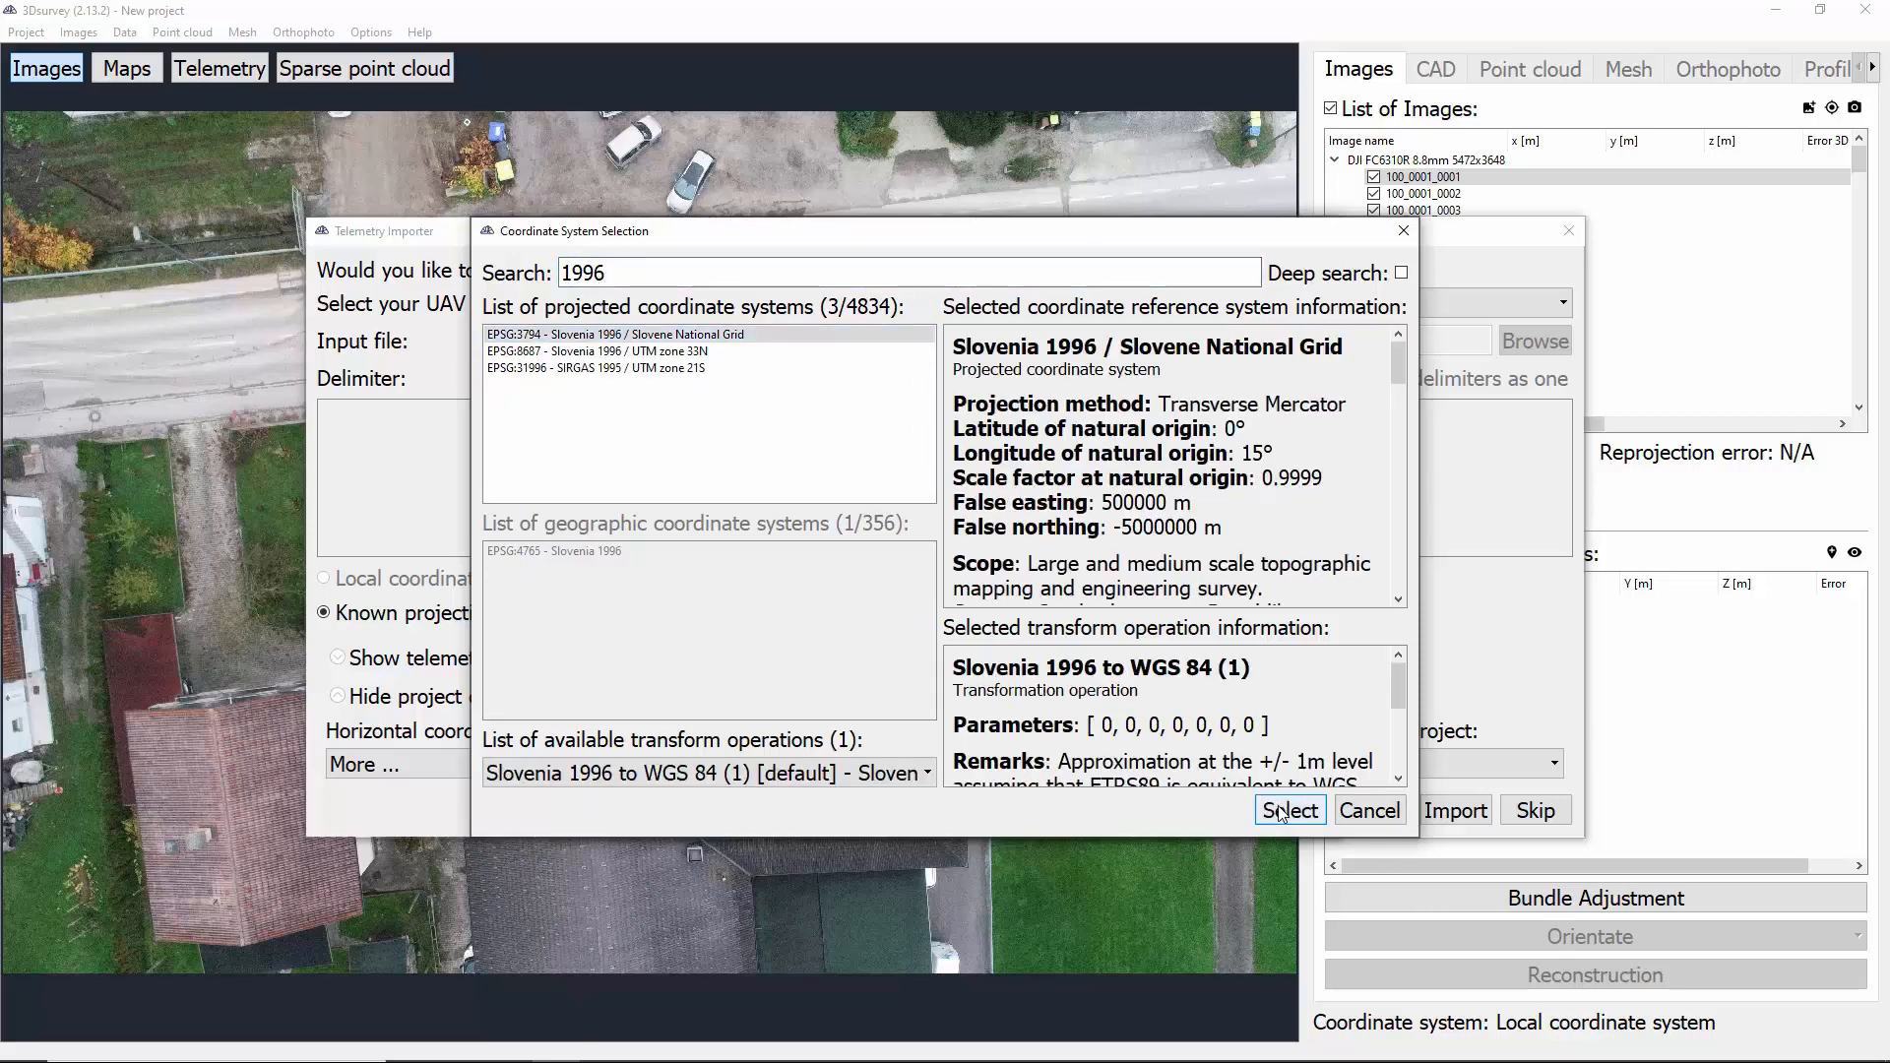
click(1283, 810)
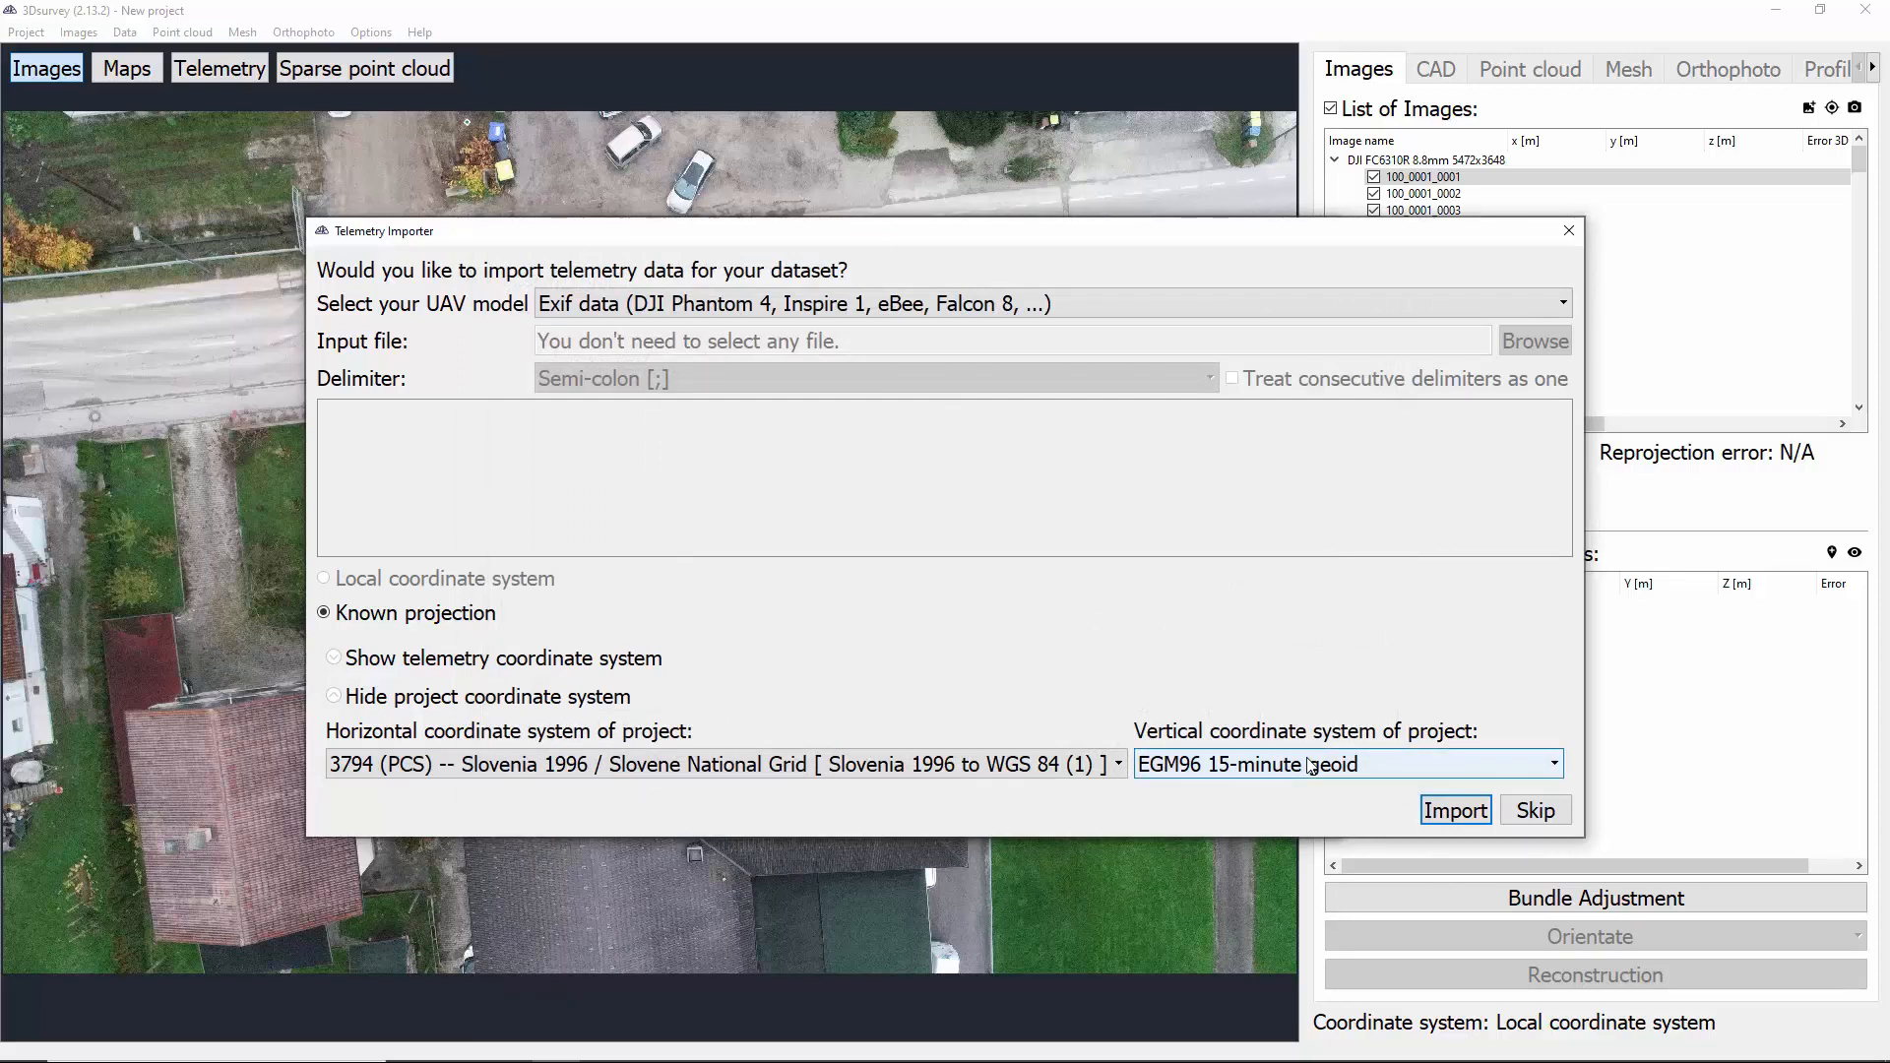
Import the telemetry with EGM96 15-minute geoid as the vertical coordinate system and review the precision values in the telemetry table.
click(1280, 765)
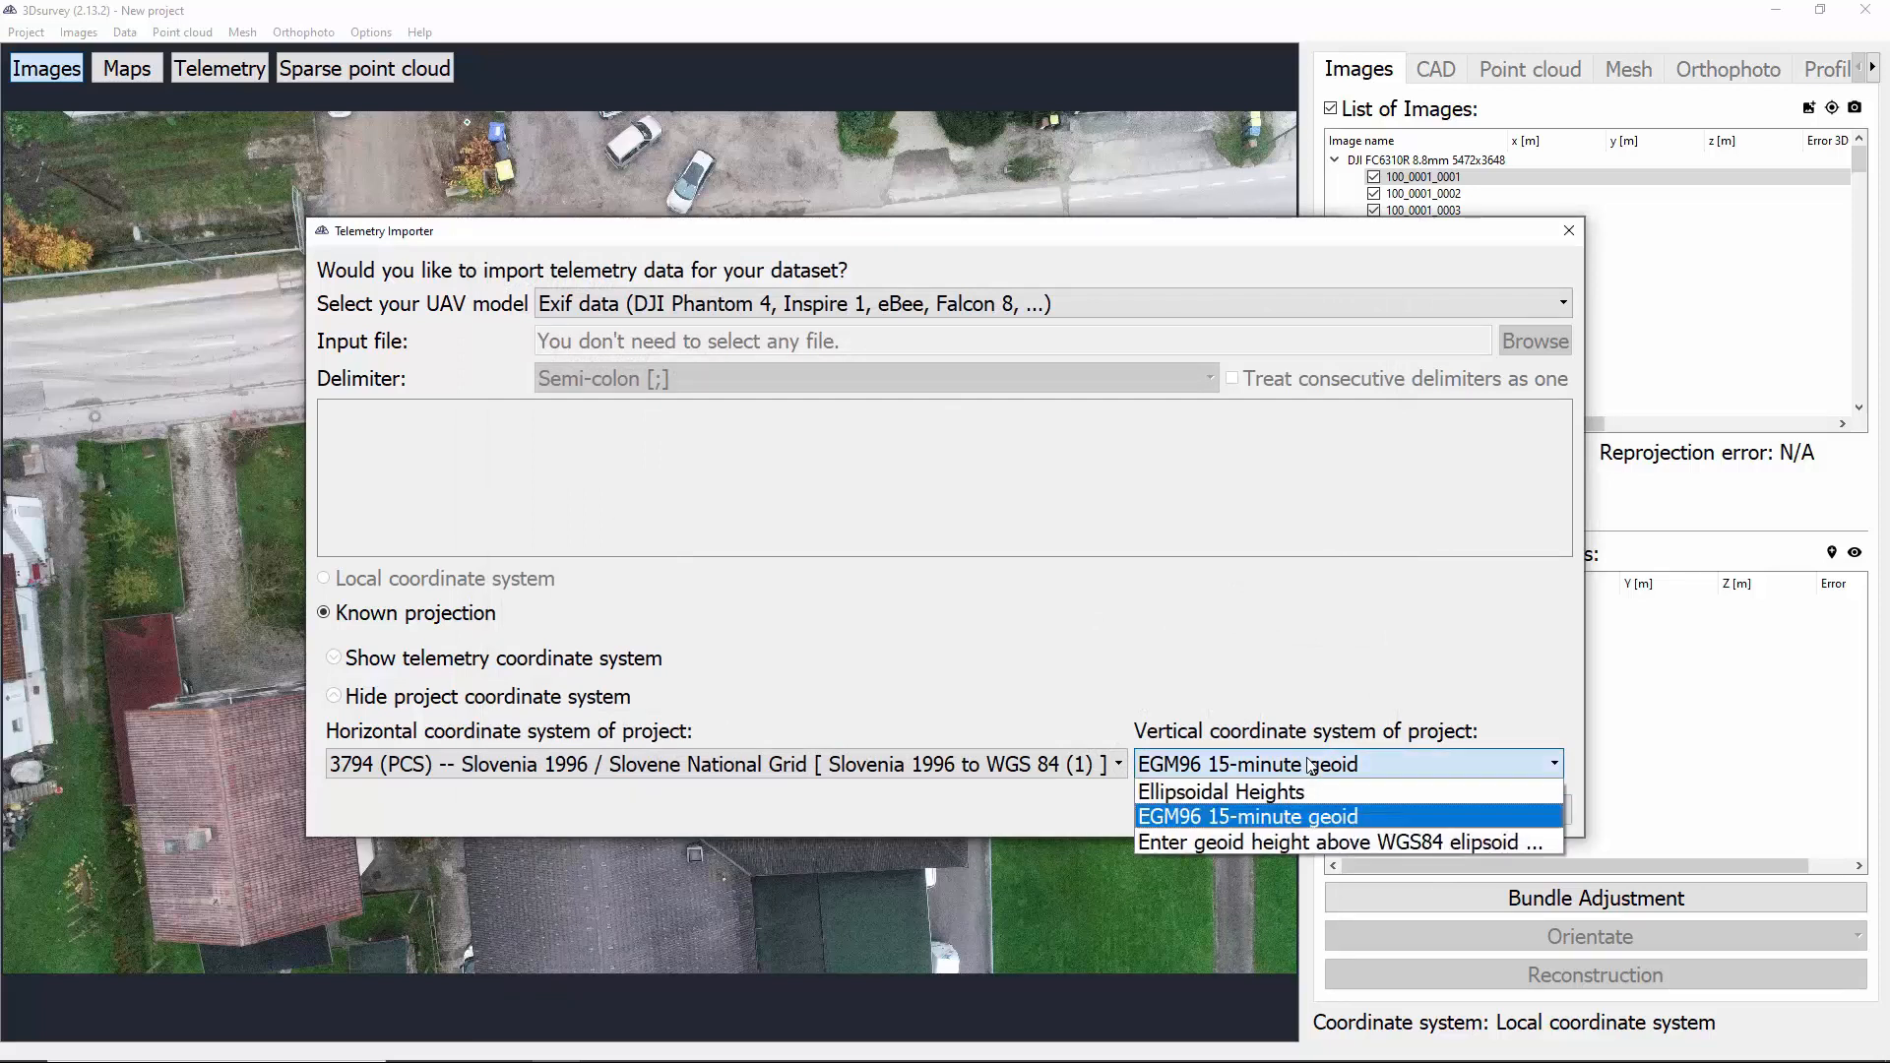
click(1270, 819)
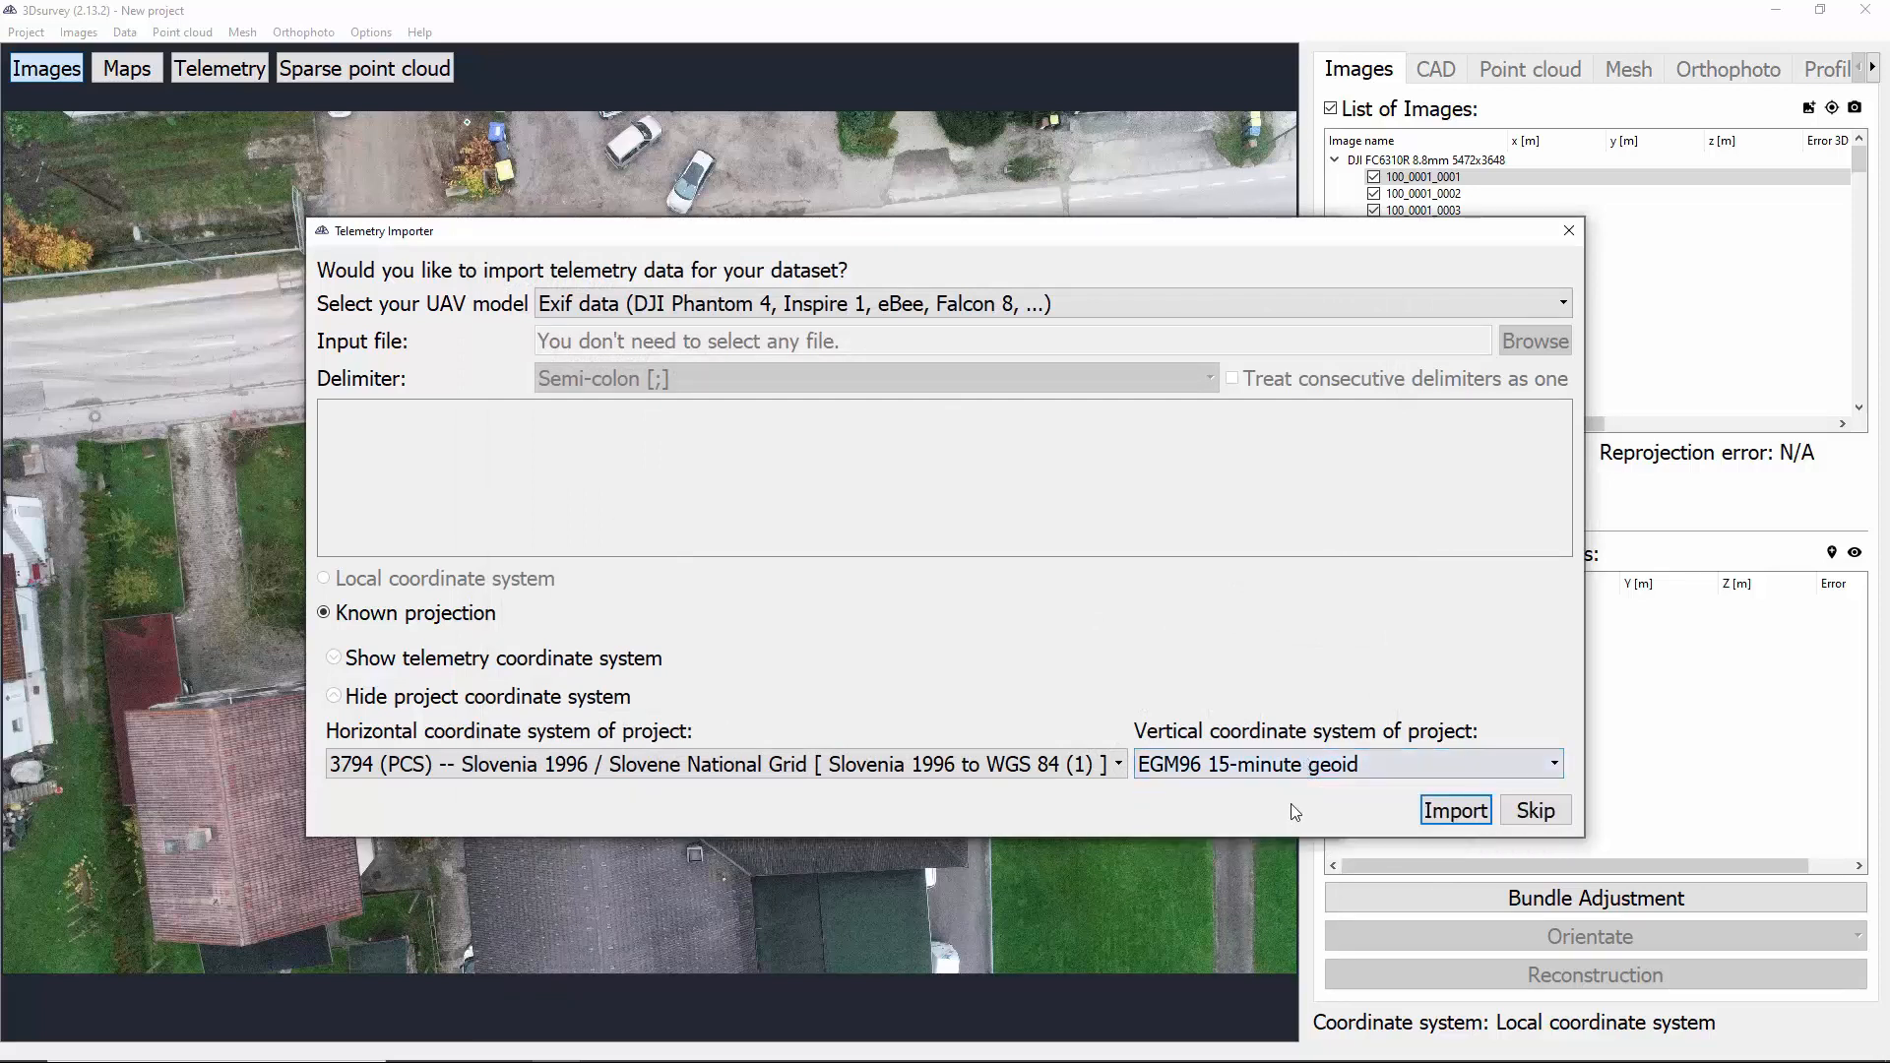
click(1448, 813)
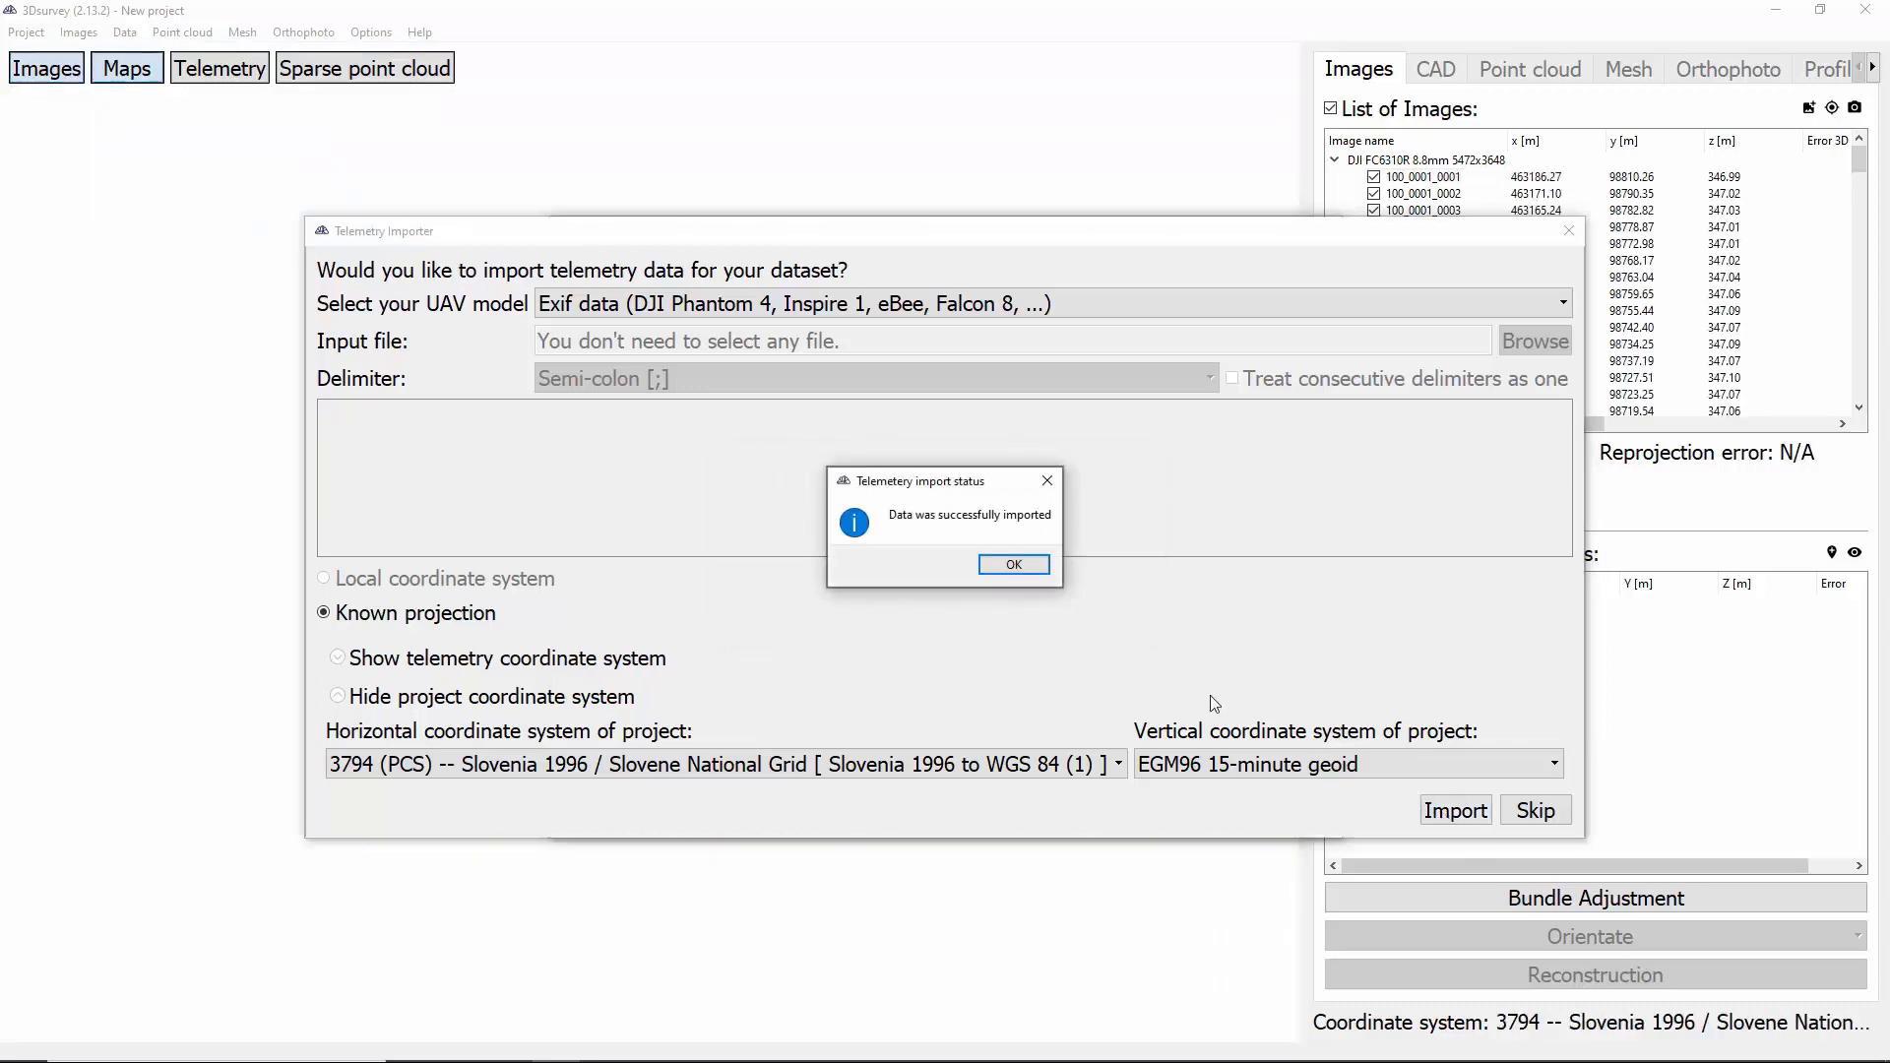
click(1015, 565)
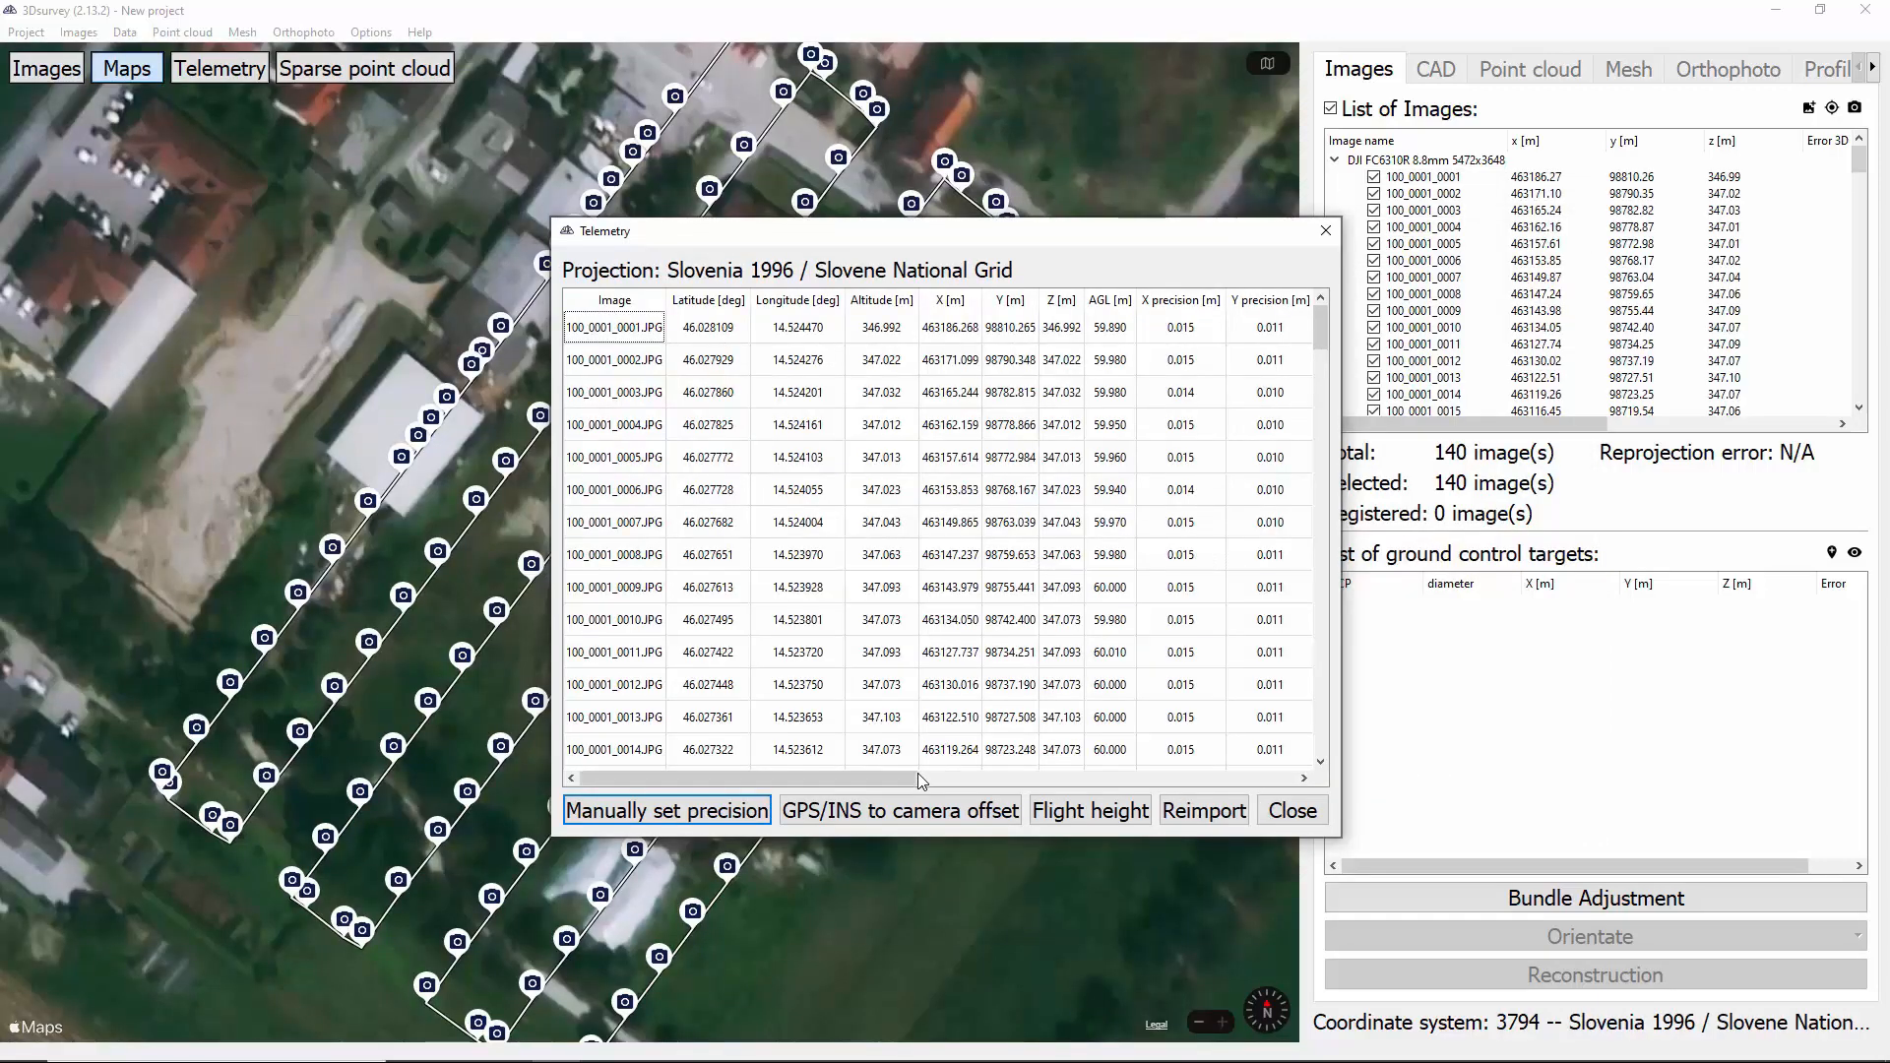
drag(911, 779, 984, 780)
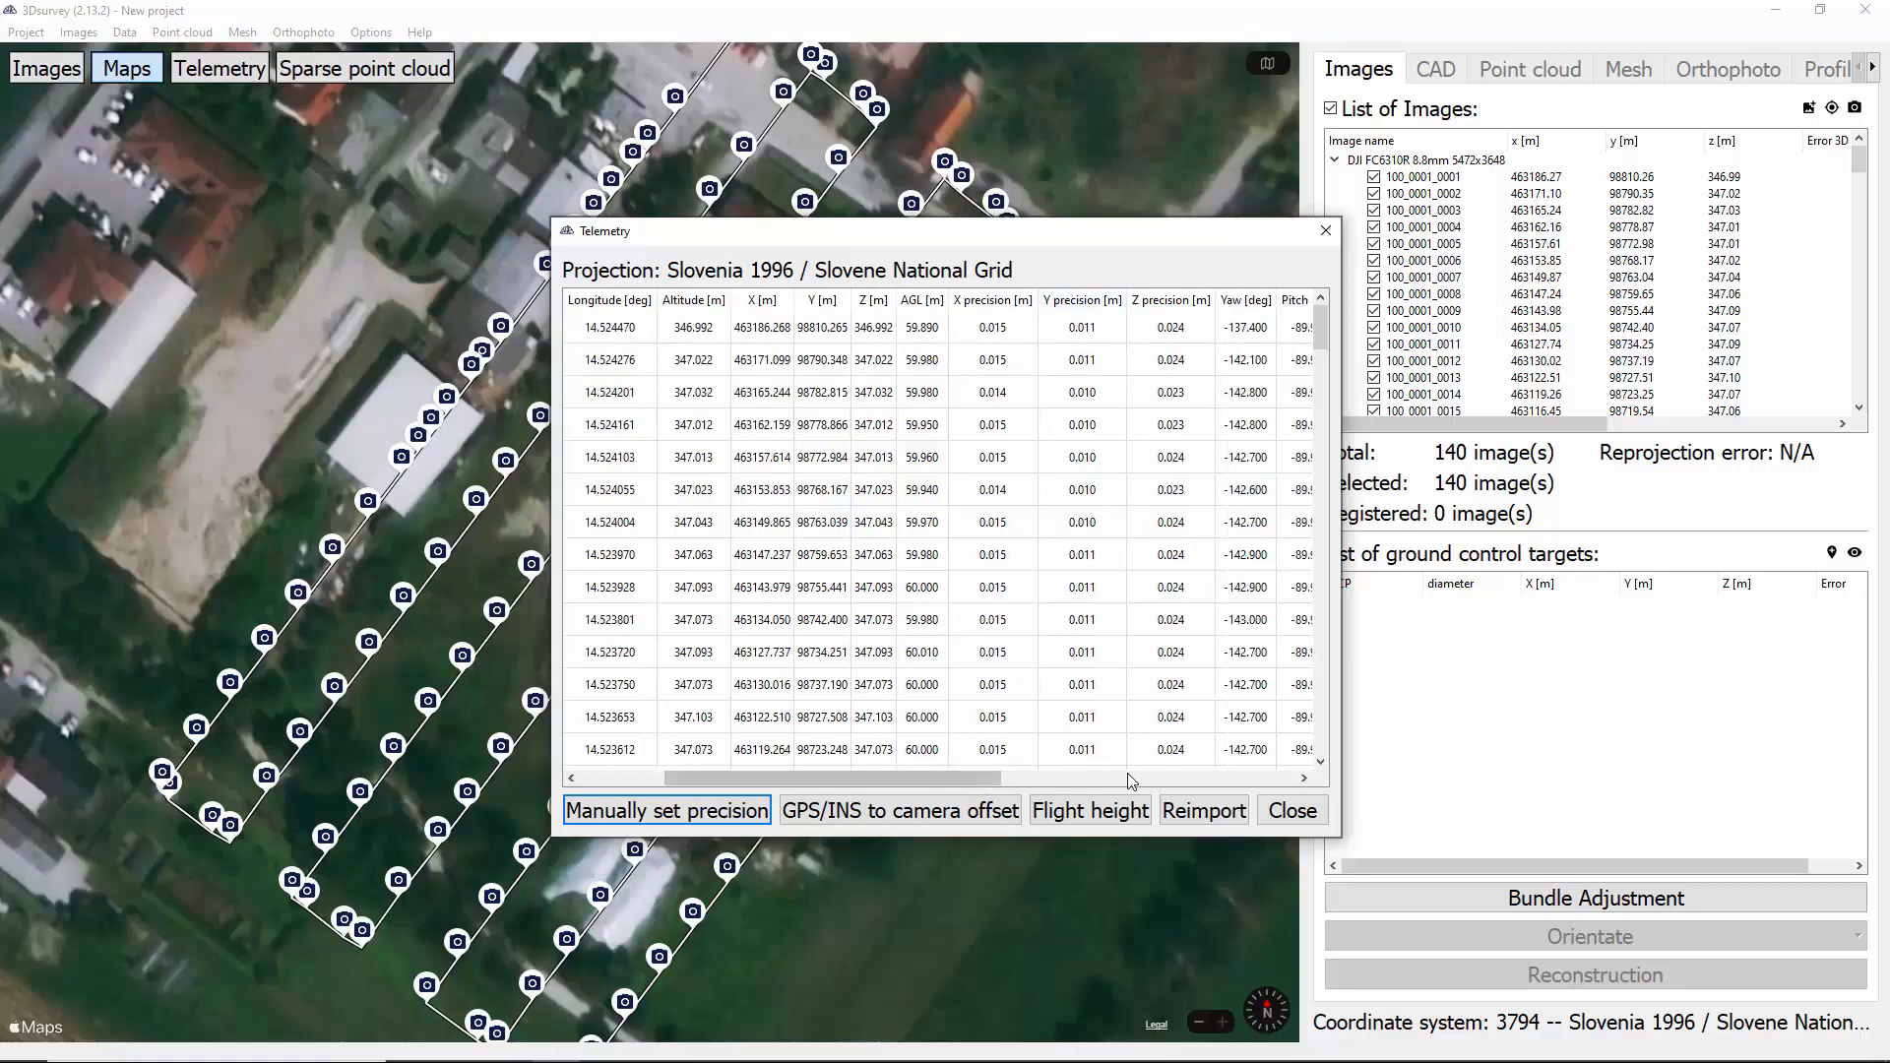
click(1280, 811)
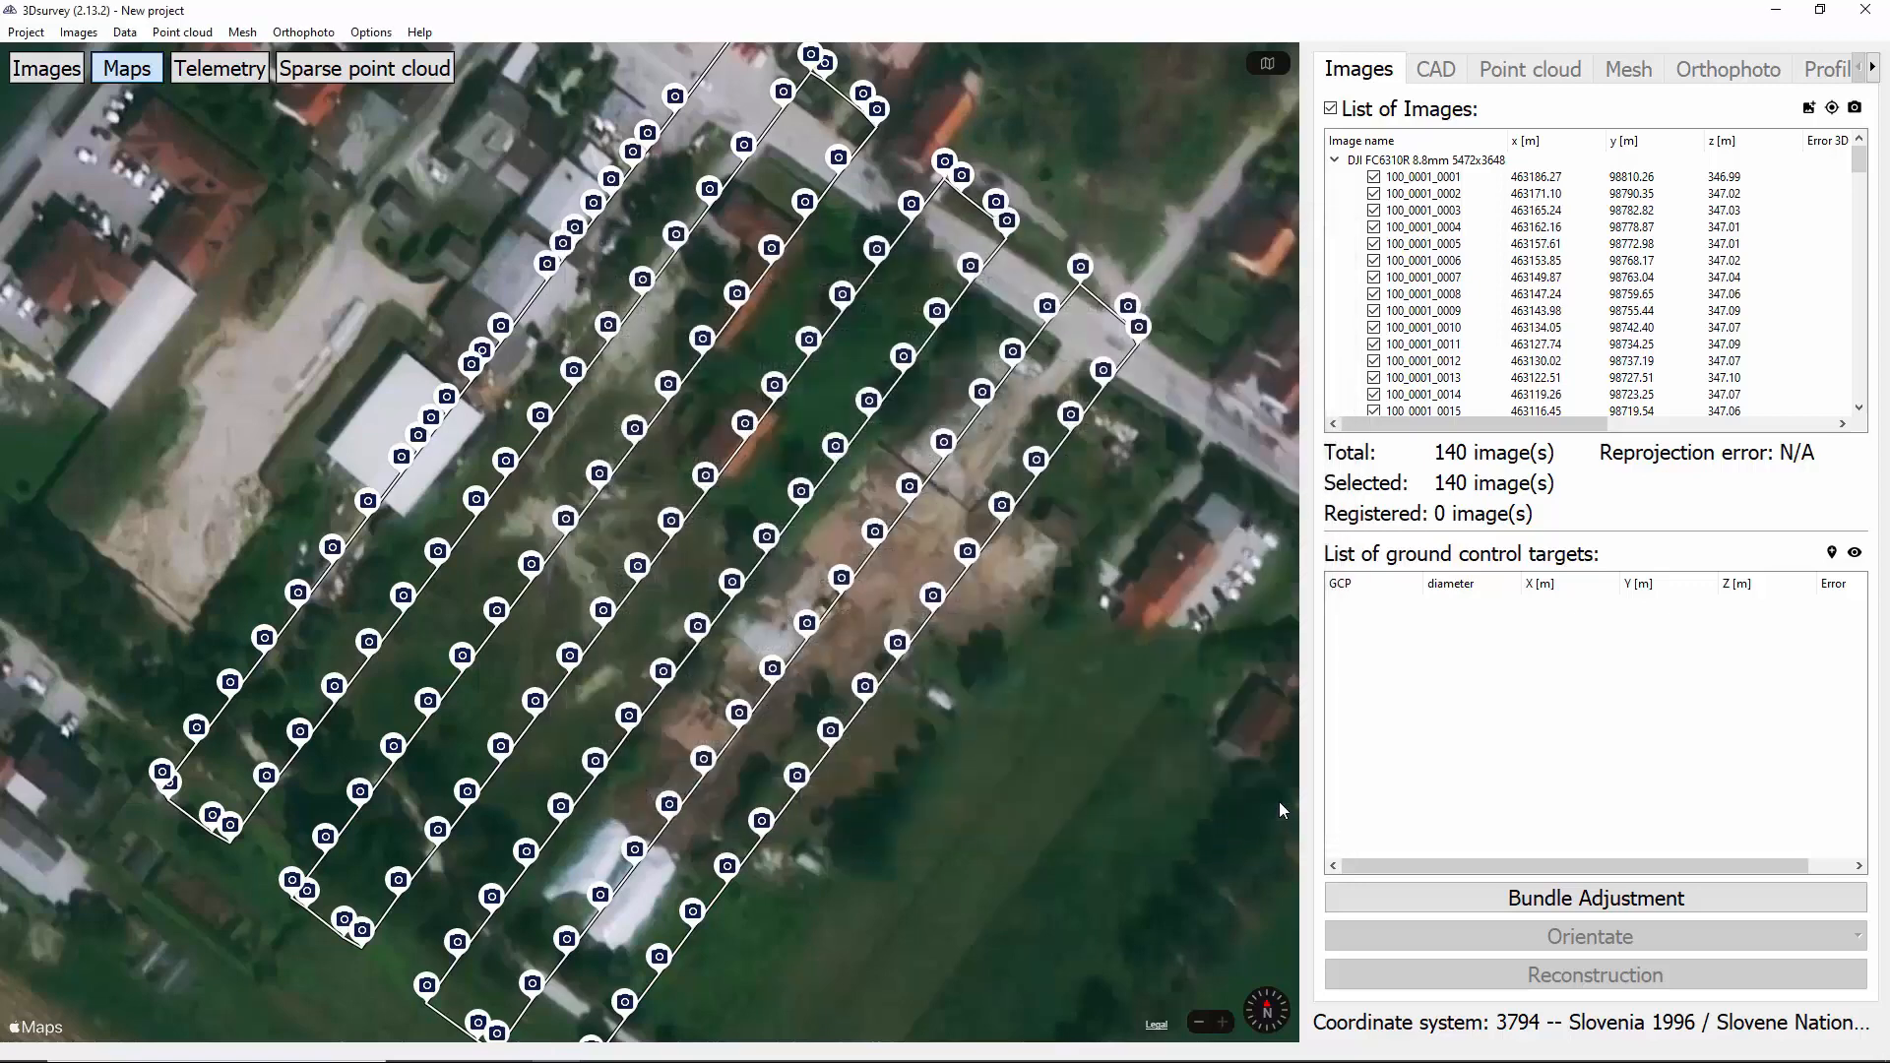
Inspect the camera positions in the 3D telemetry view from an oblique angle with the image name labels hidden.
click(219, 68)
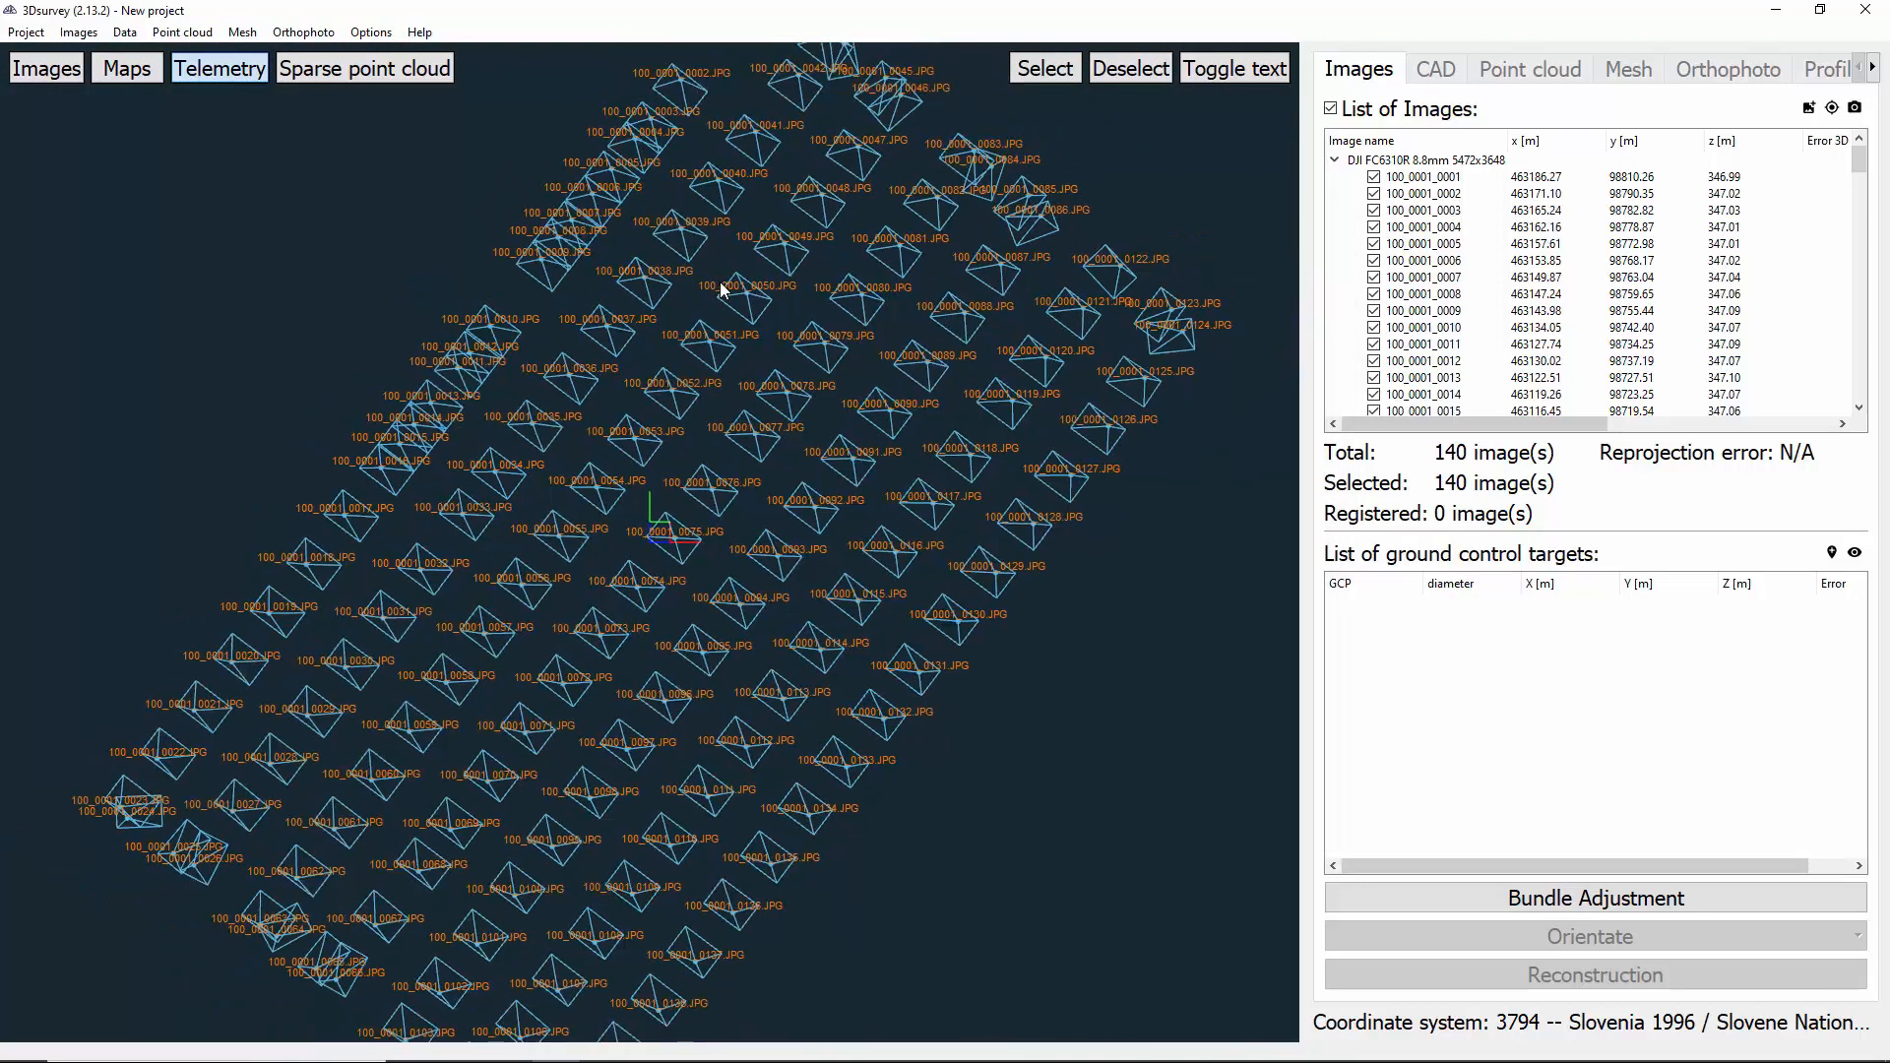
scroll(936, 447, down, 2)
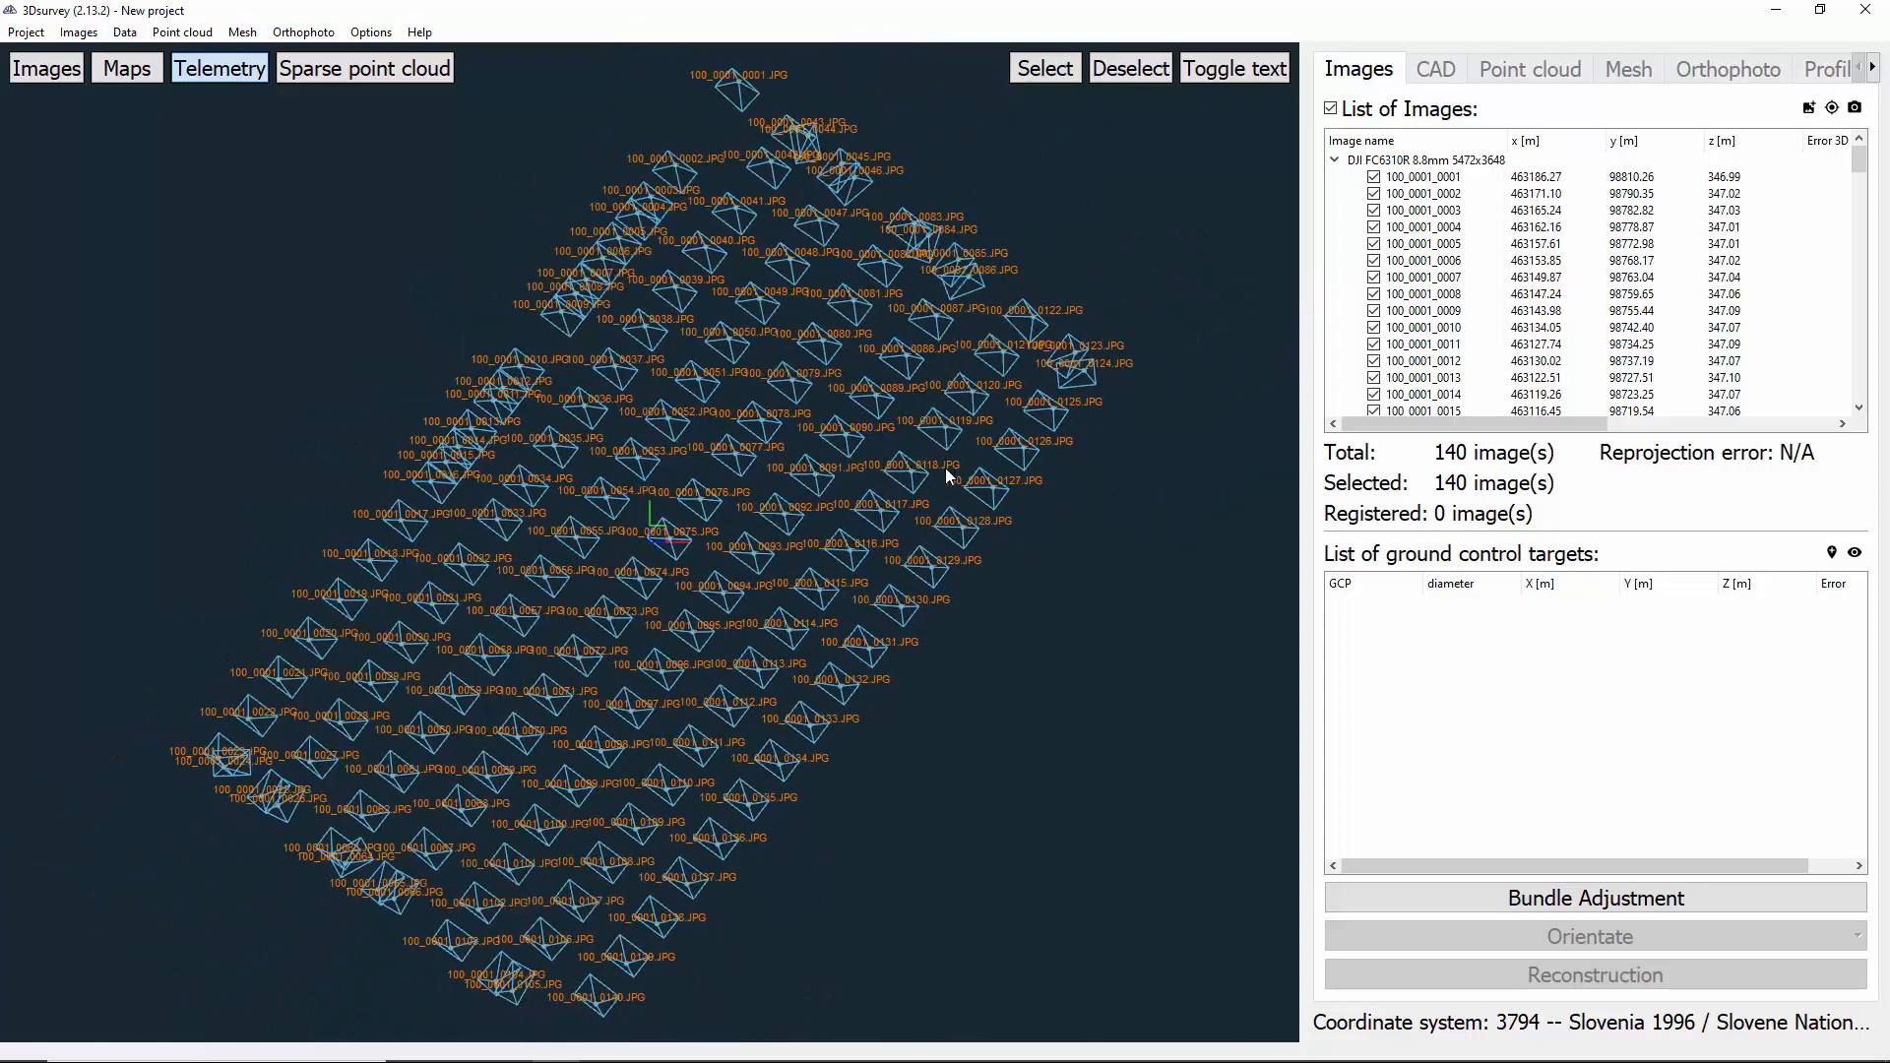
scroll(947, 477, down, 1)
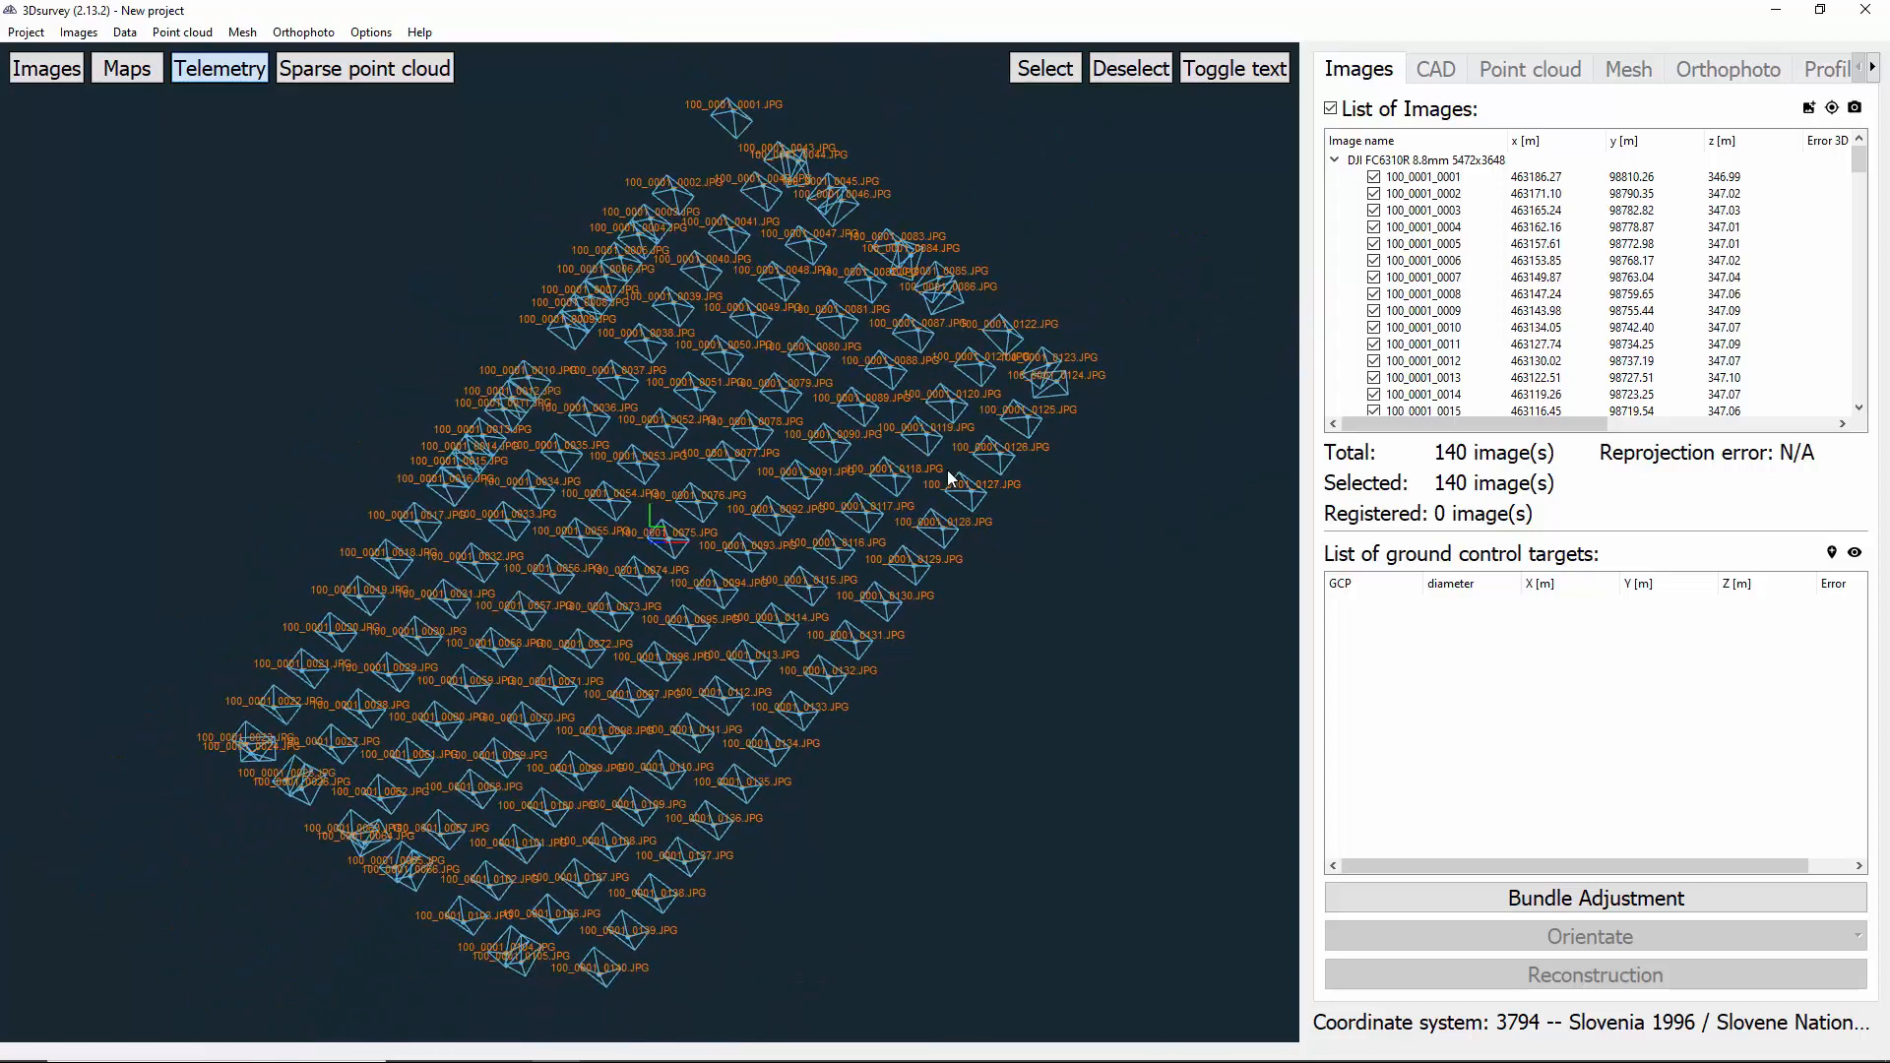
click(1221, 79)
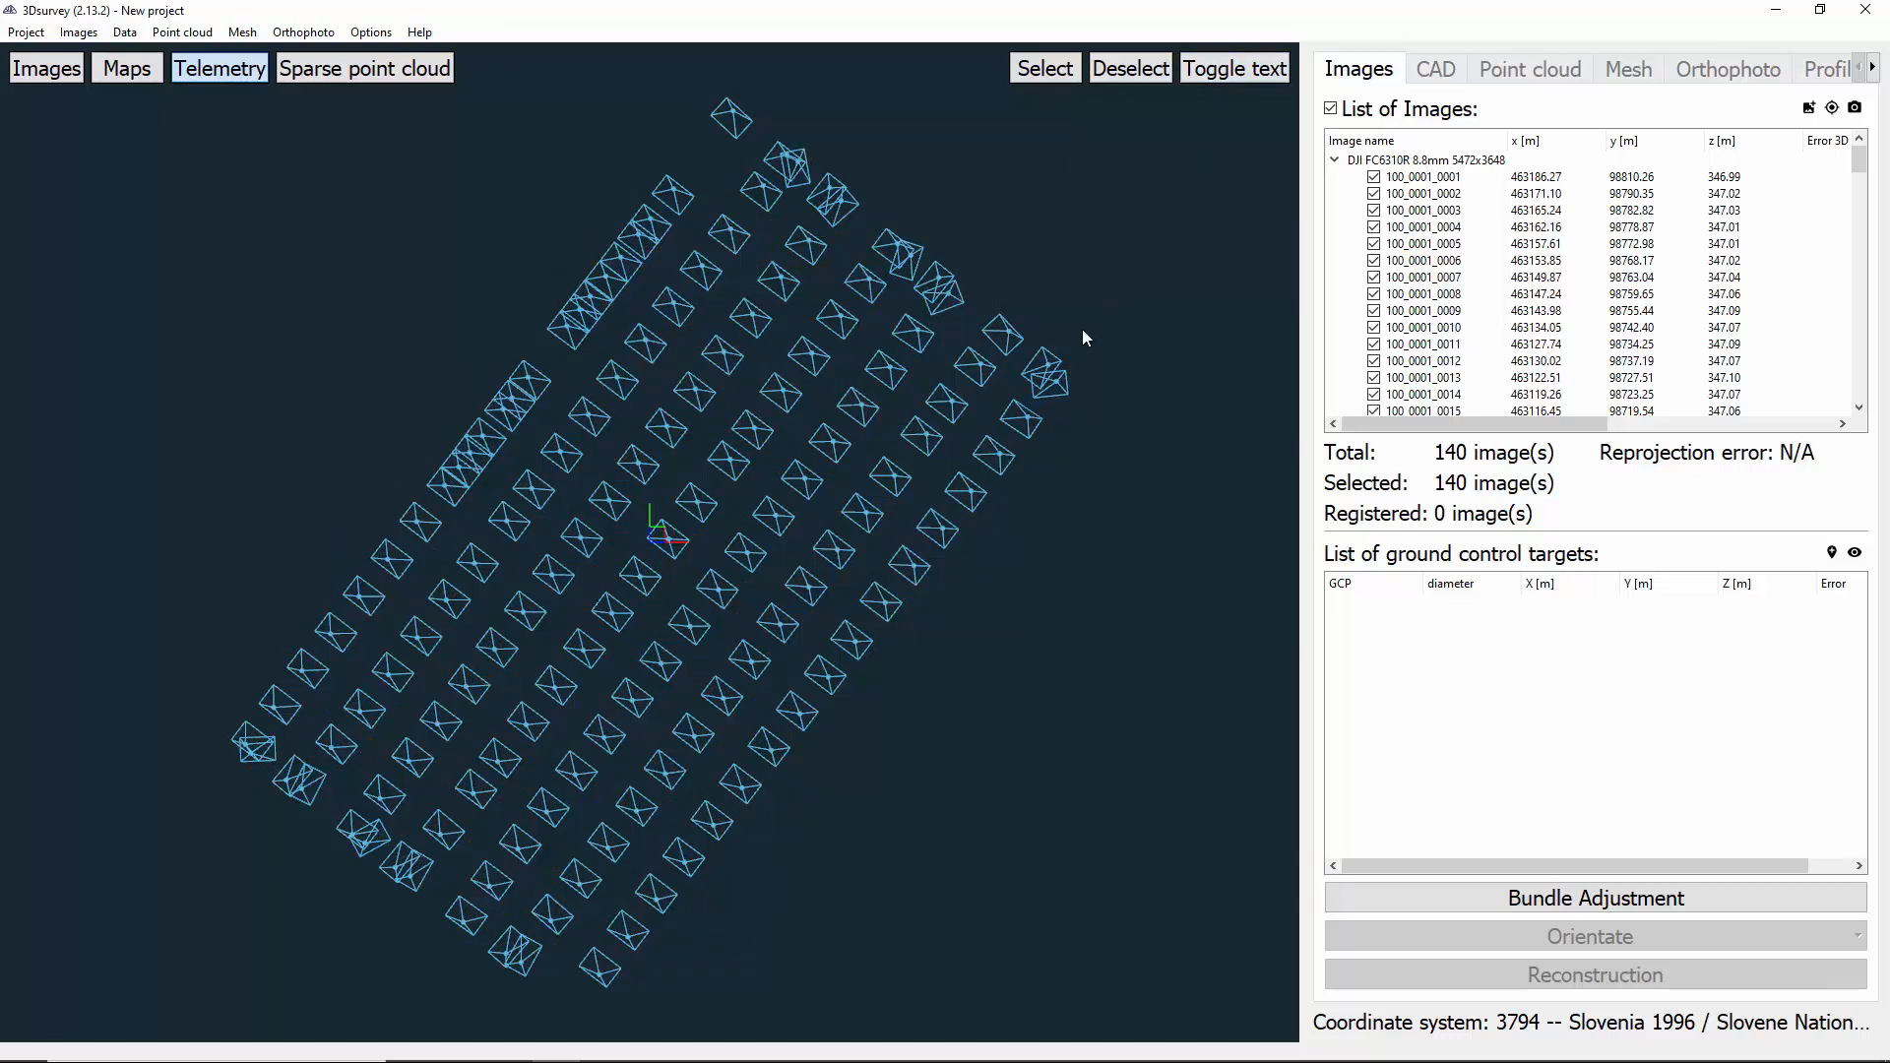
scroll(1086, 338, down, 1)
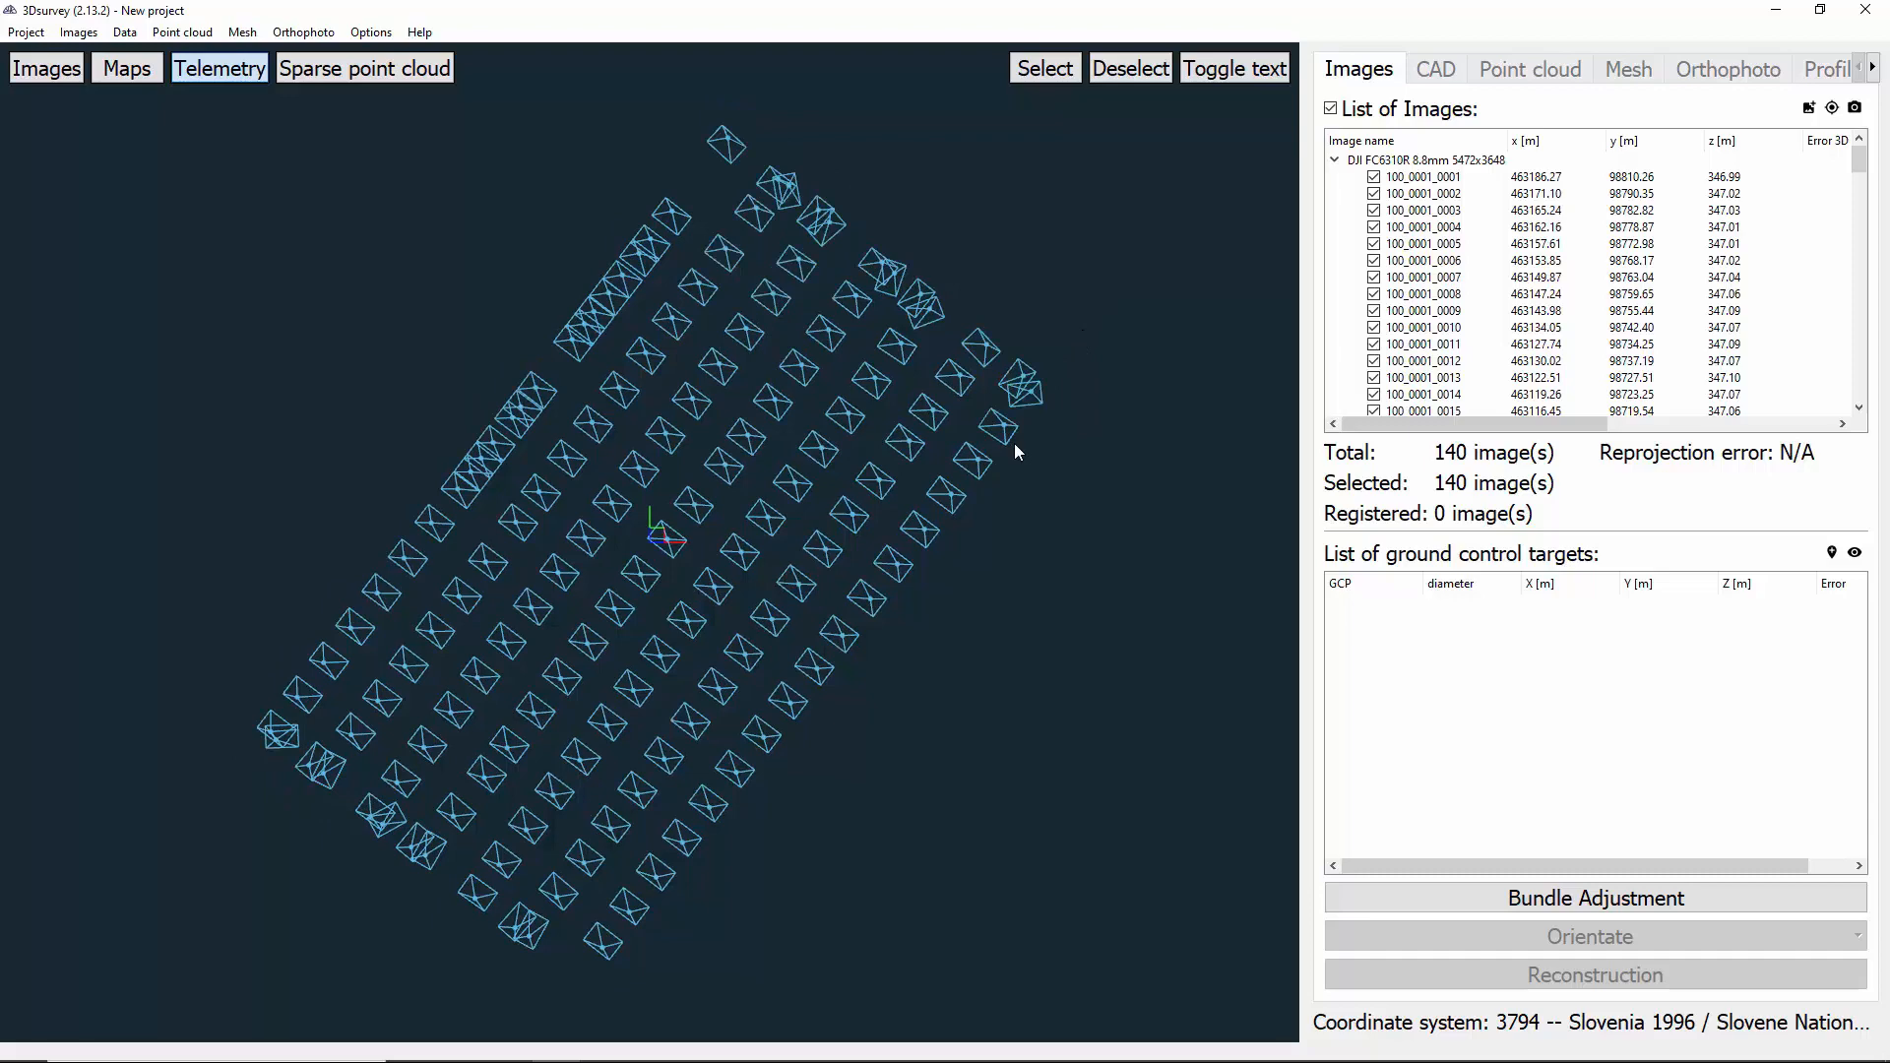
drag(921, 550, 1108, 328)
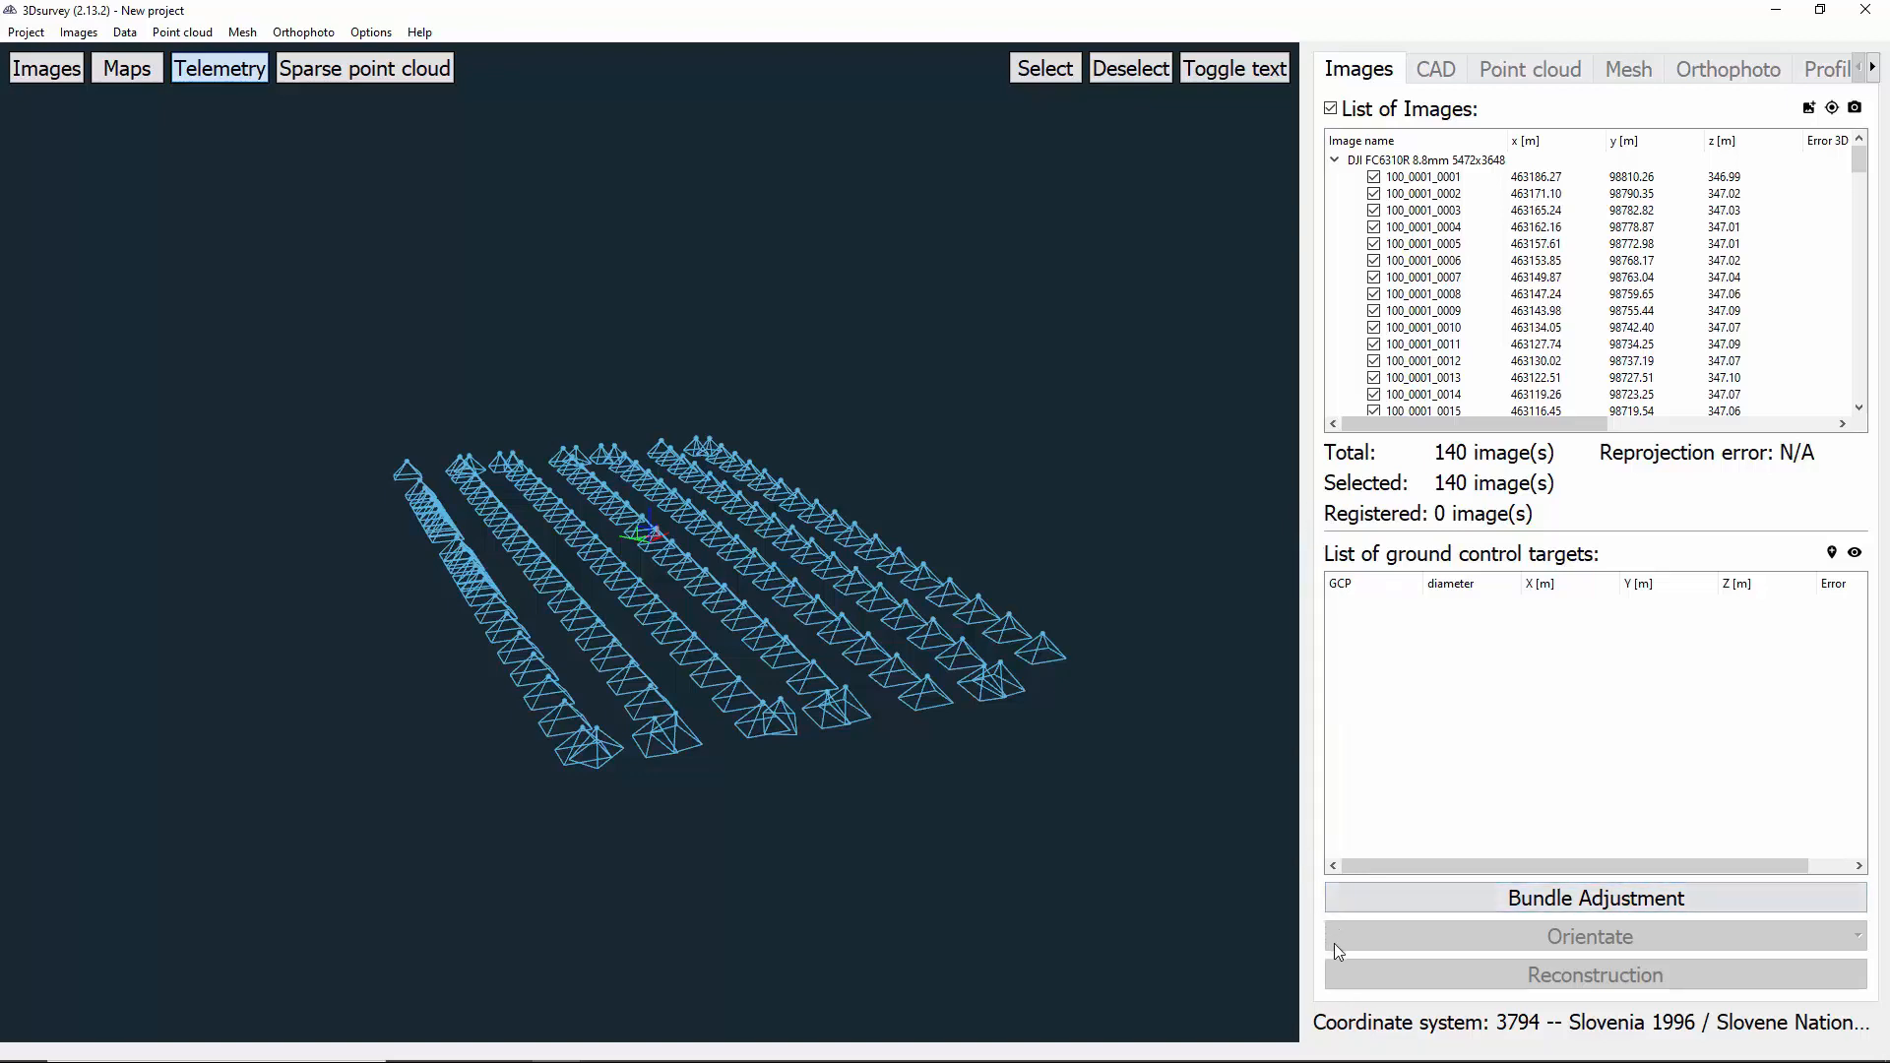
Run the bundle adjustment in Global mode and inspect the resulting sparse point cloud from the side.
click(1346, 904)
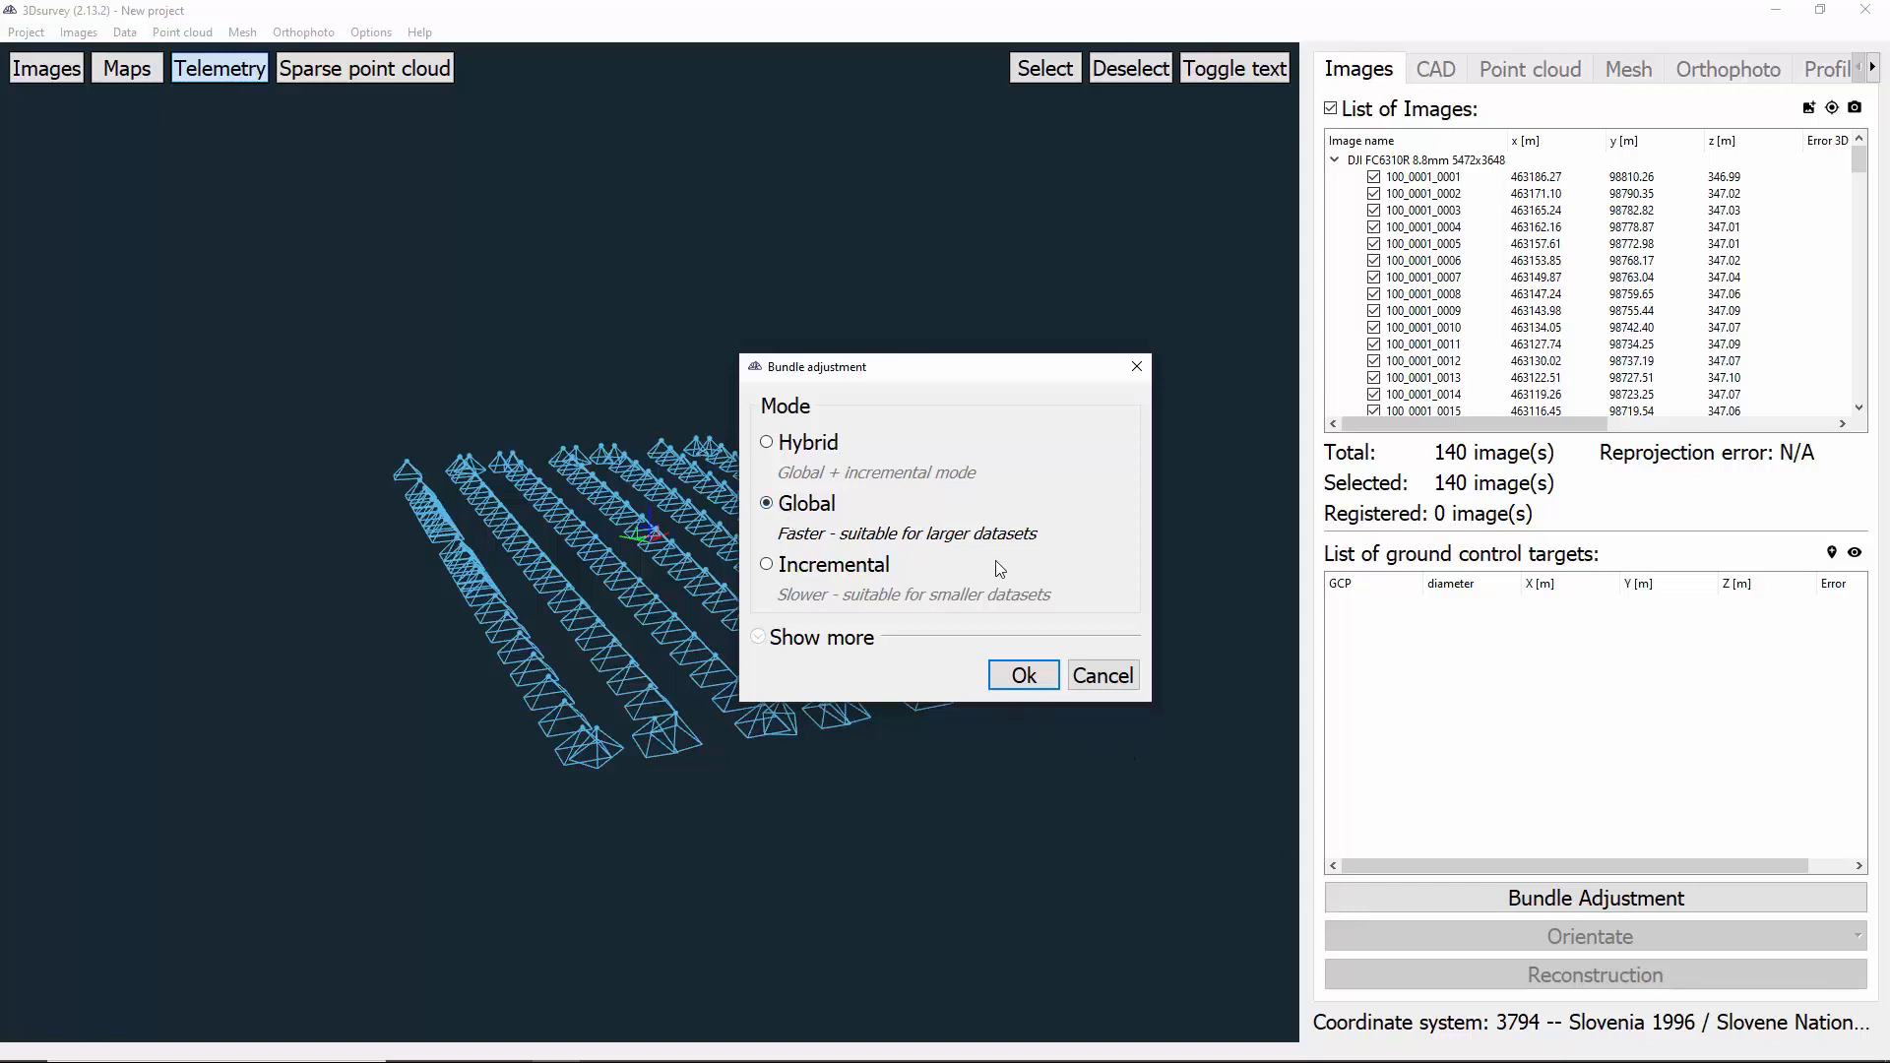
click(1014, 678)
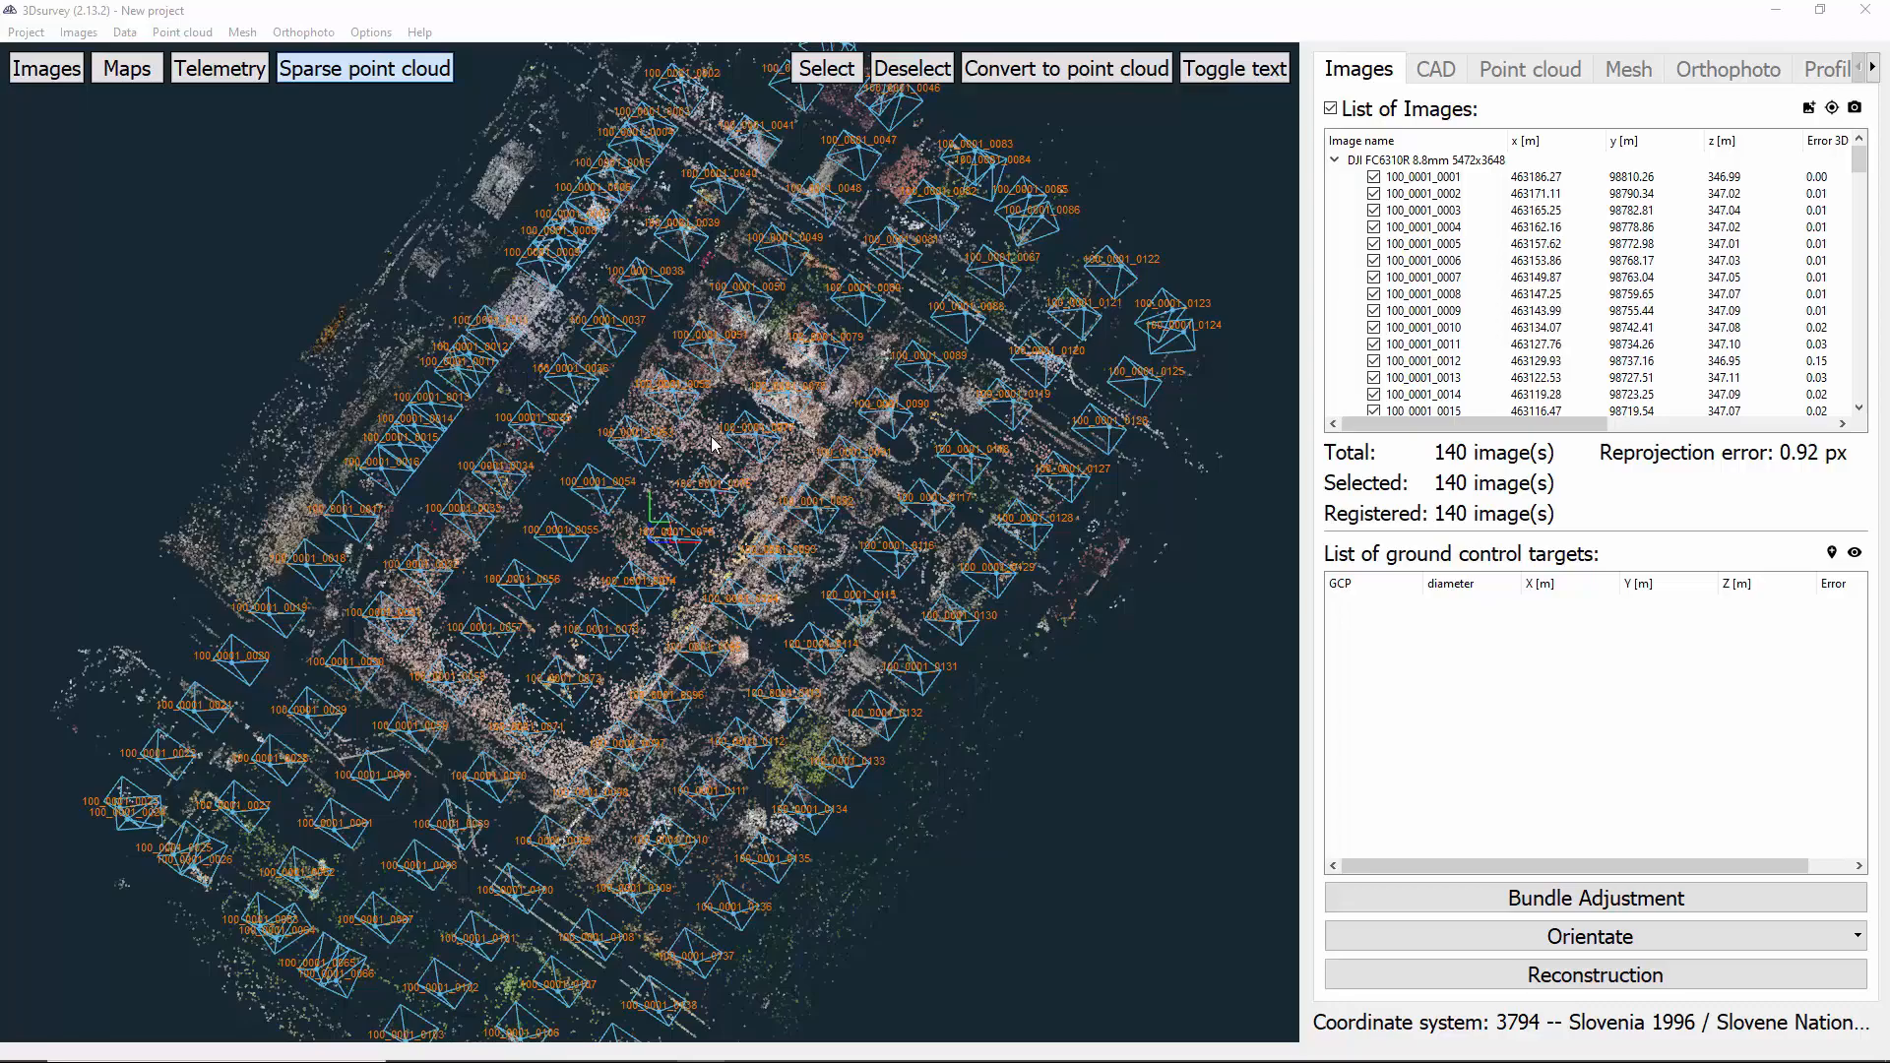
drag(830, 824, 1044, 783)
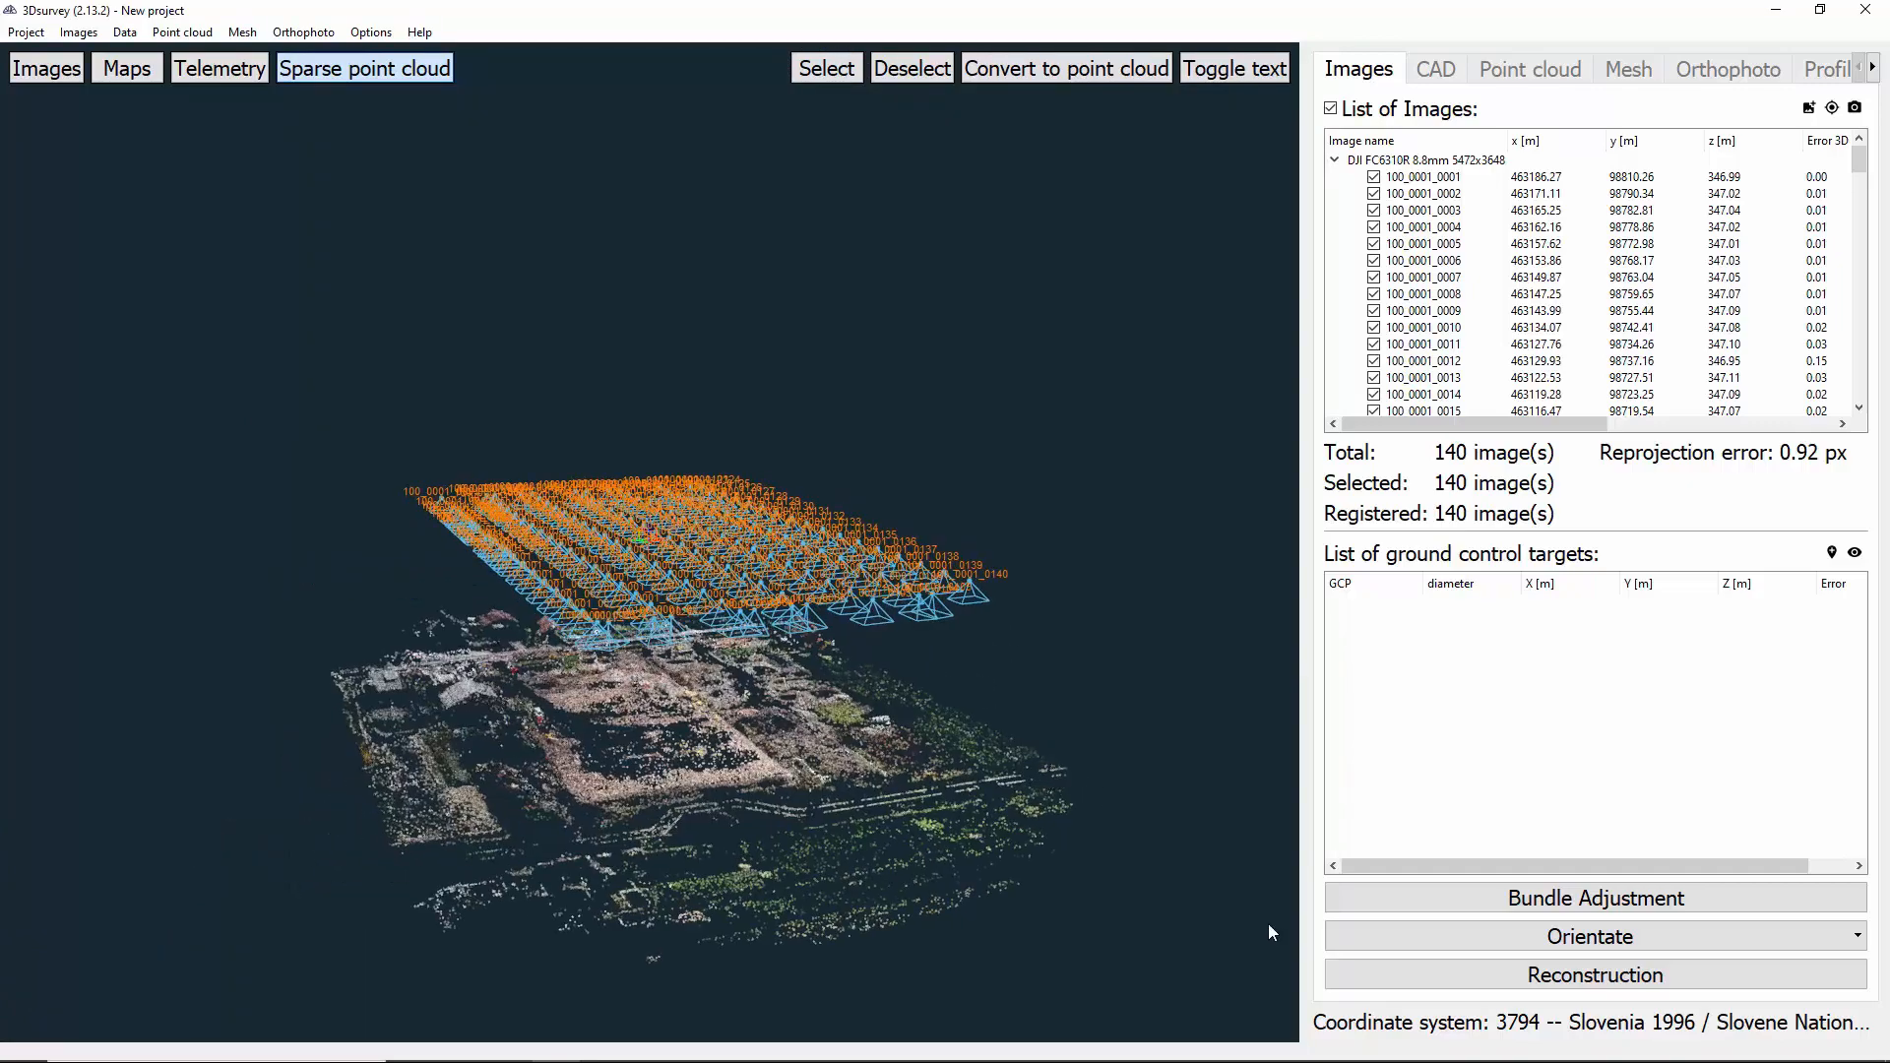
Start orienting the project with GCP data and load JURCKOVA_DOF.txt as the ground control points input file.
click(1342, 941)
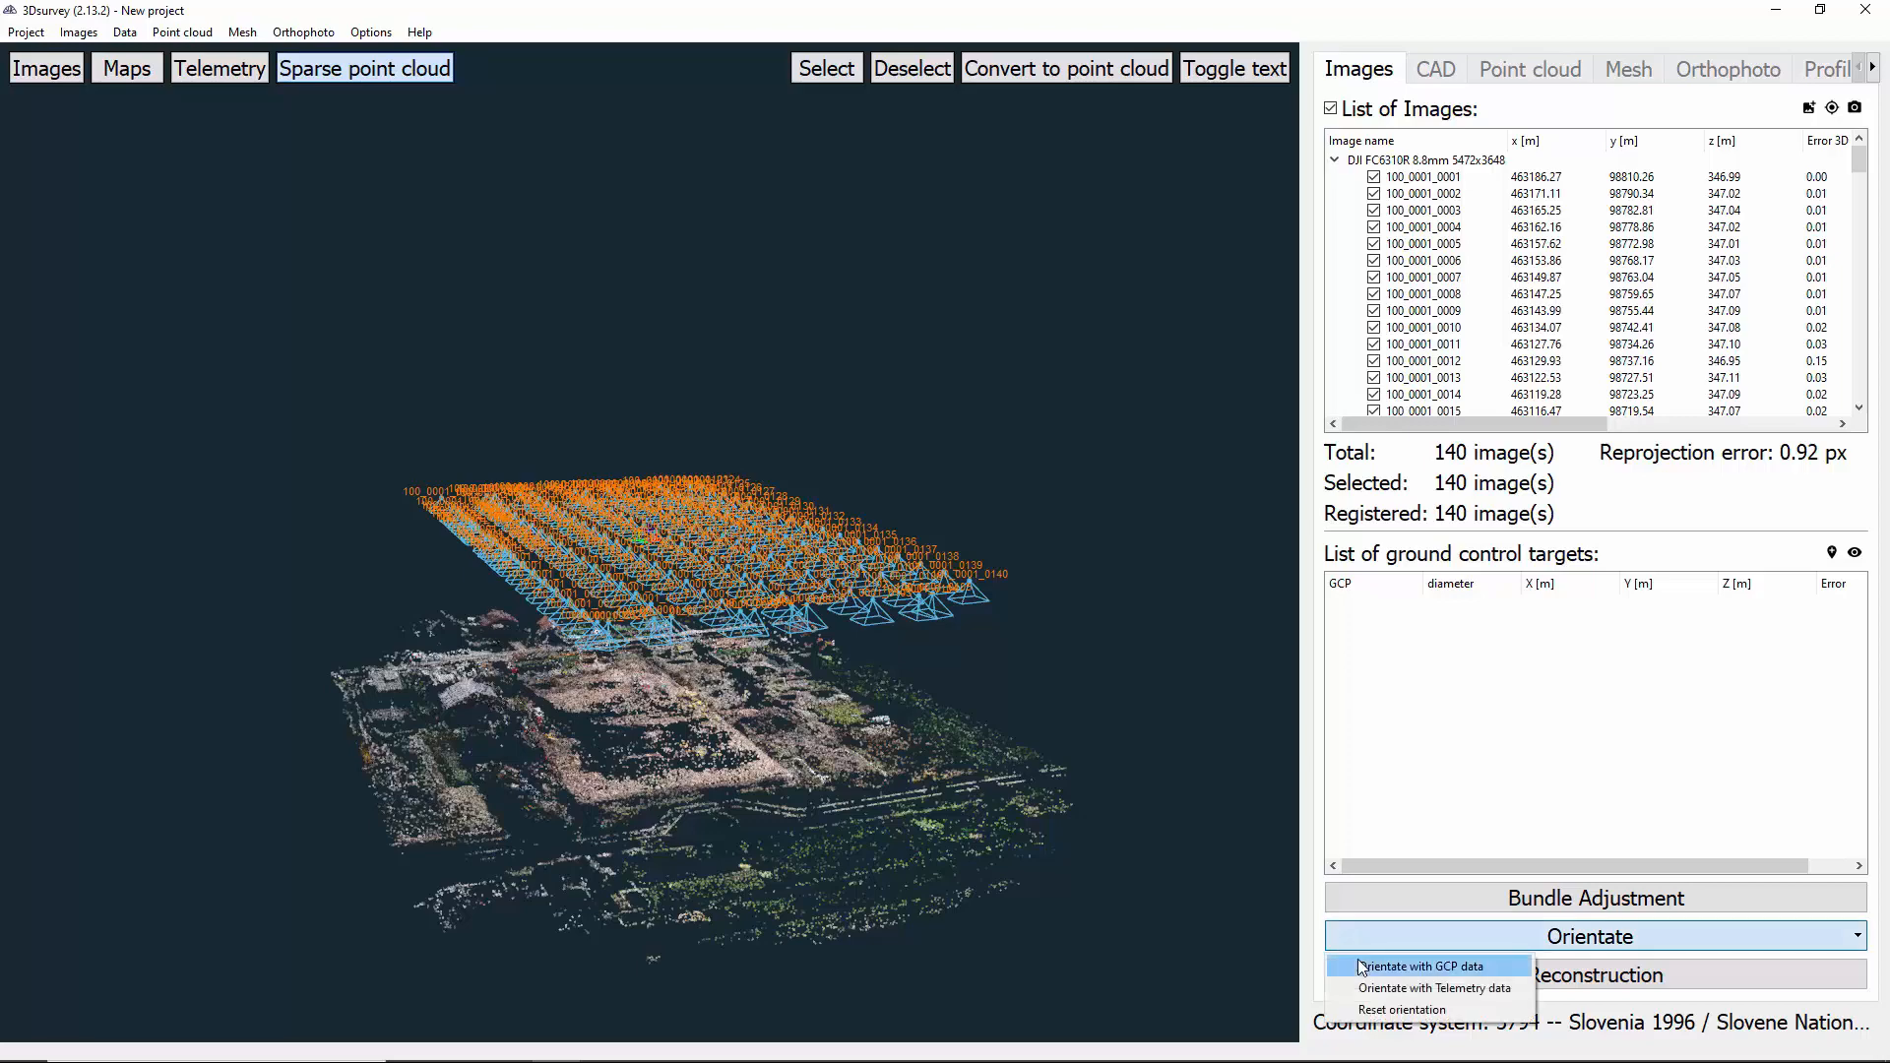
click(1362, 967)
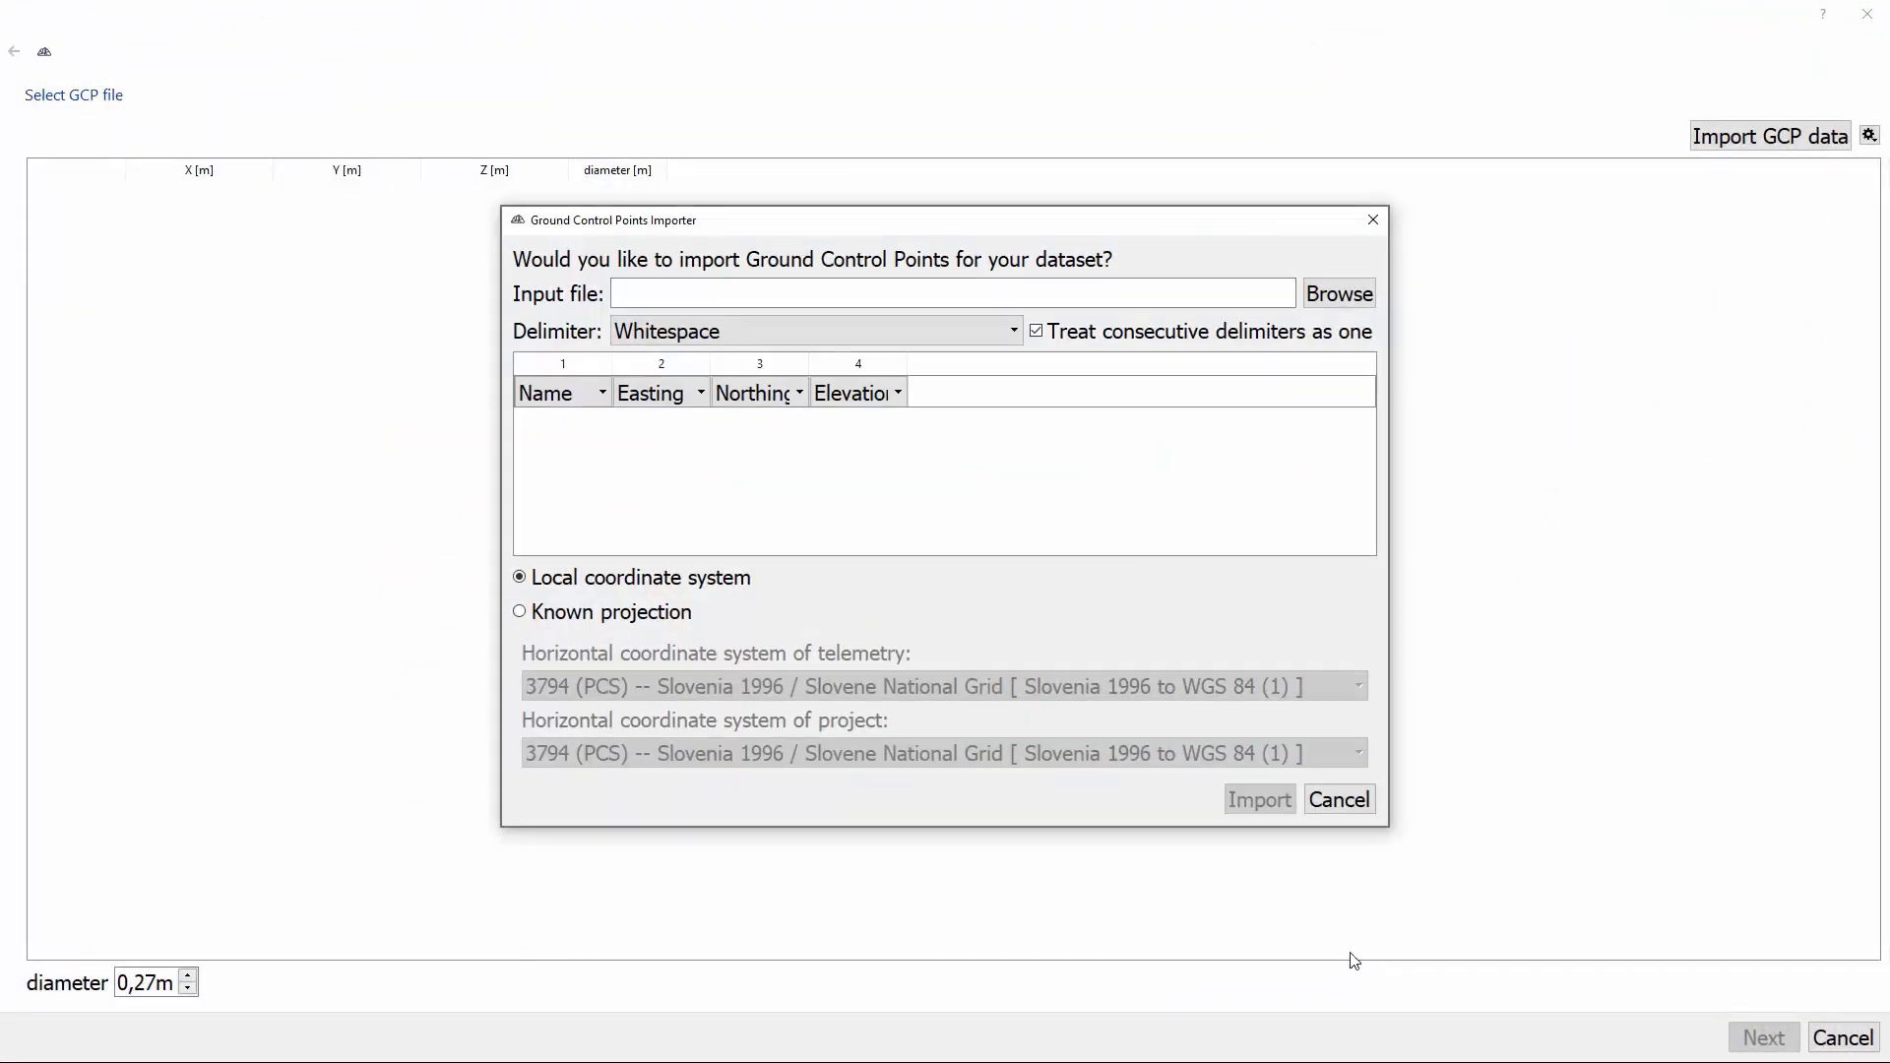
click(1370, 289)
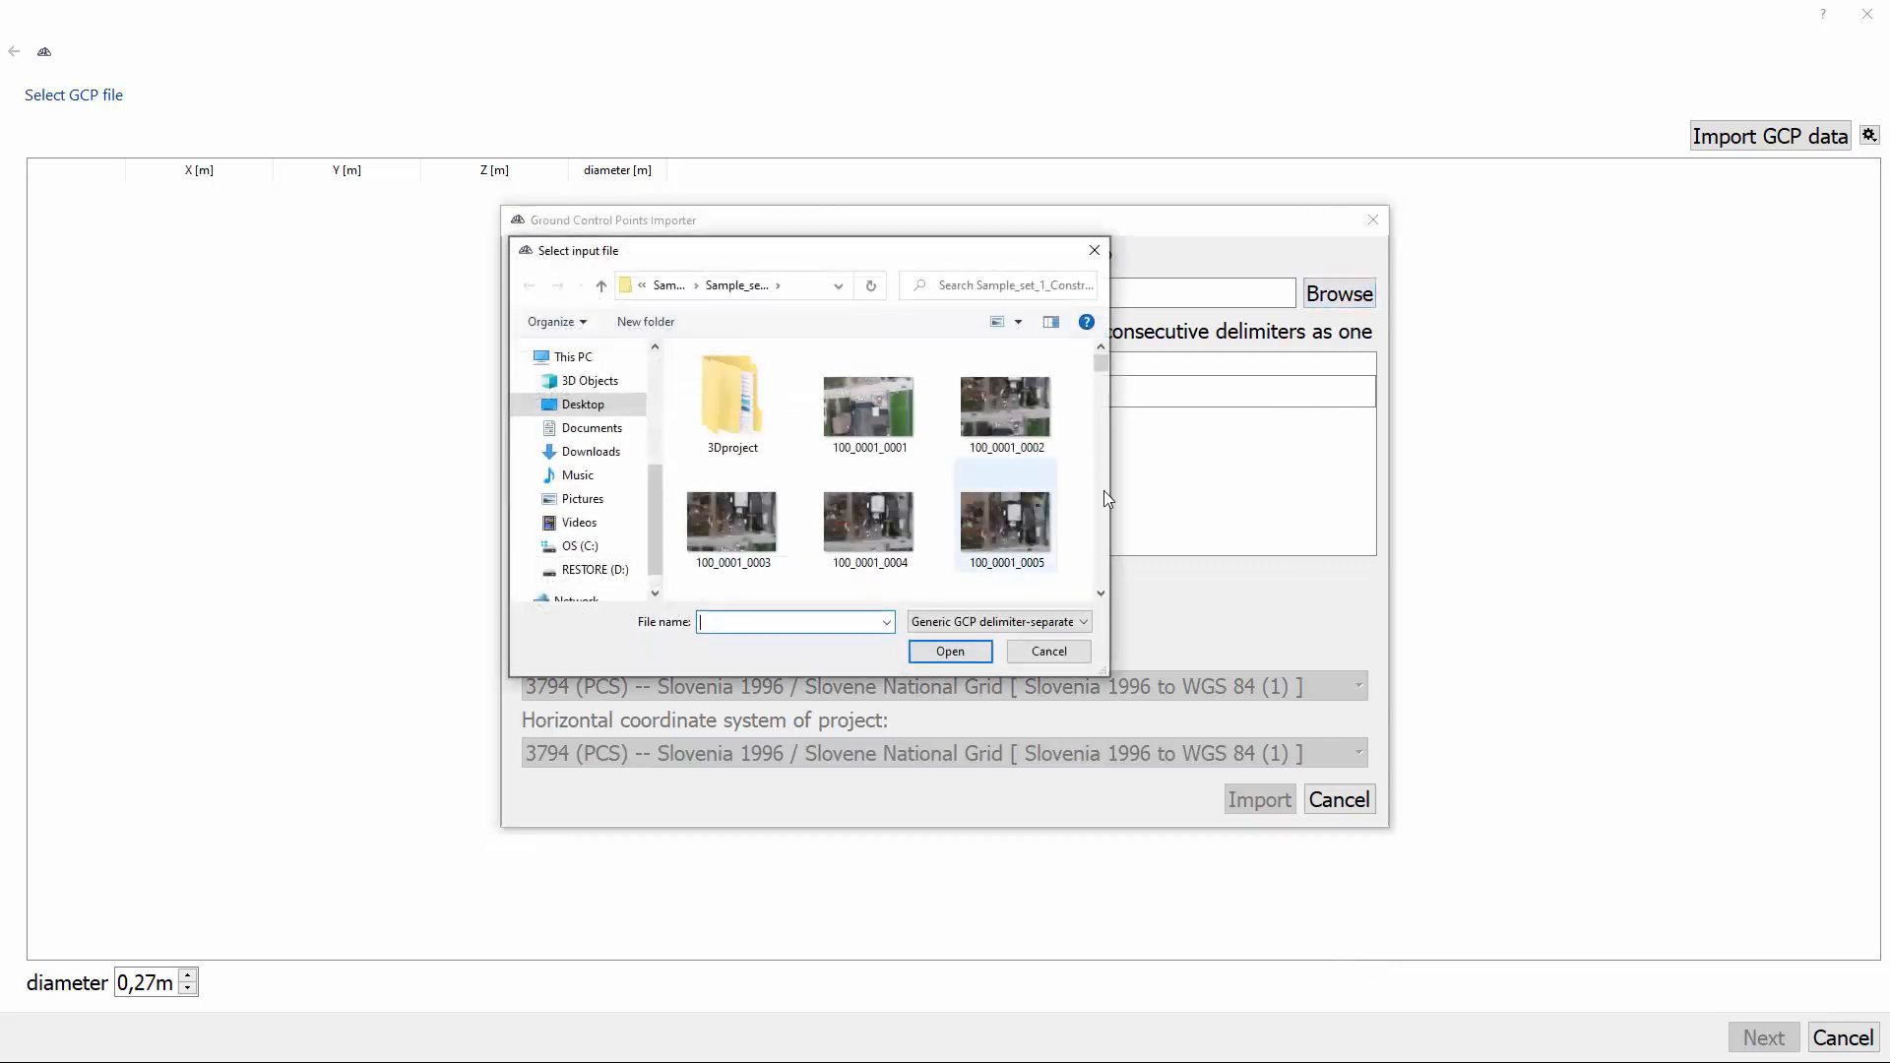
drag(1102, 353, 1093, 600)
click(864, 571)
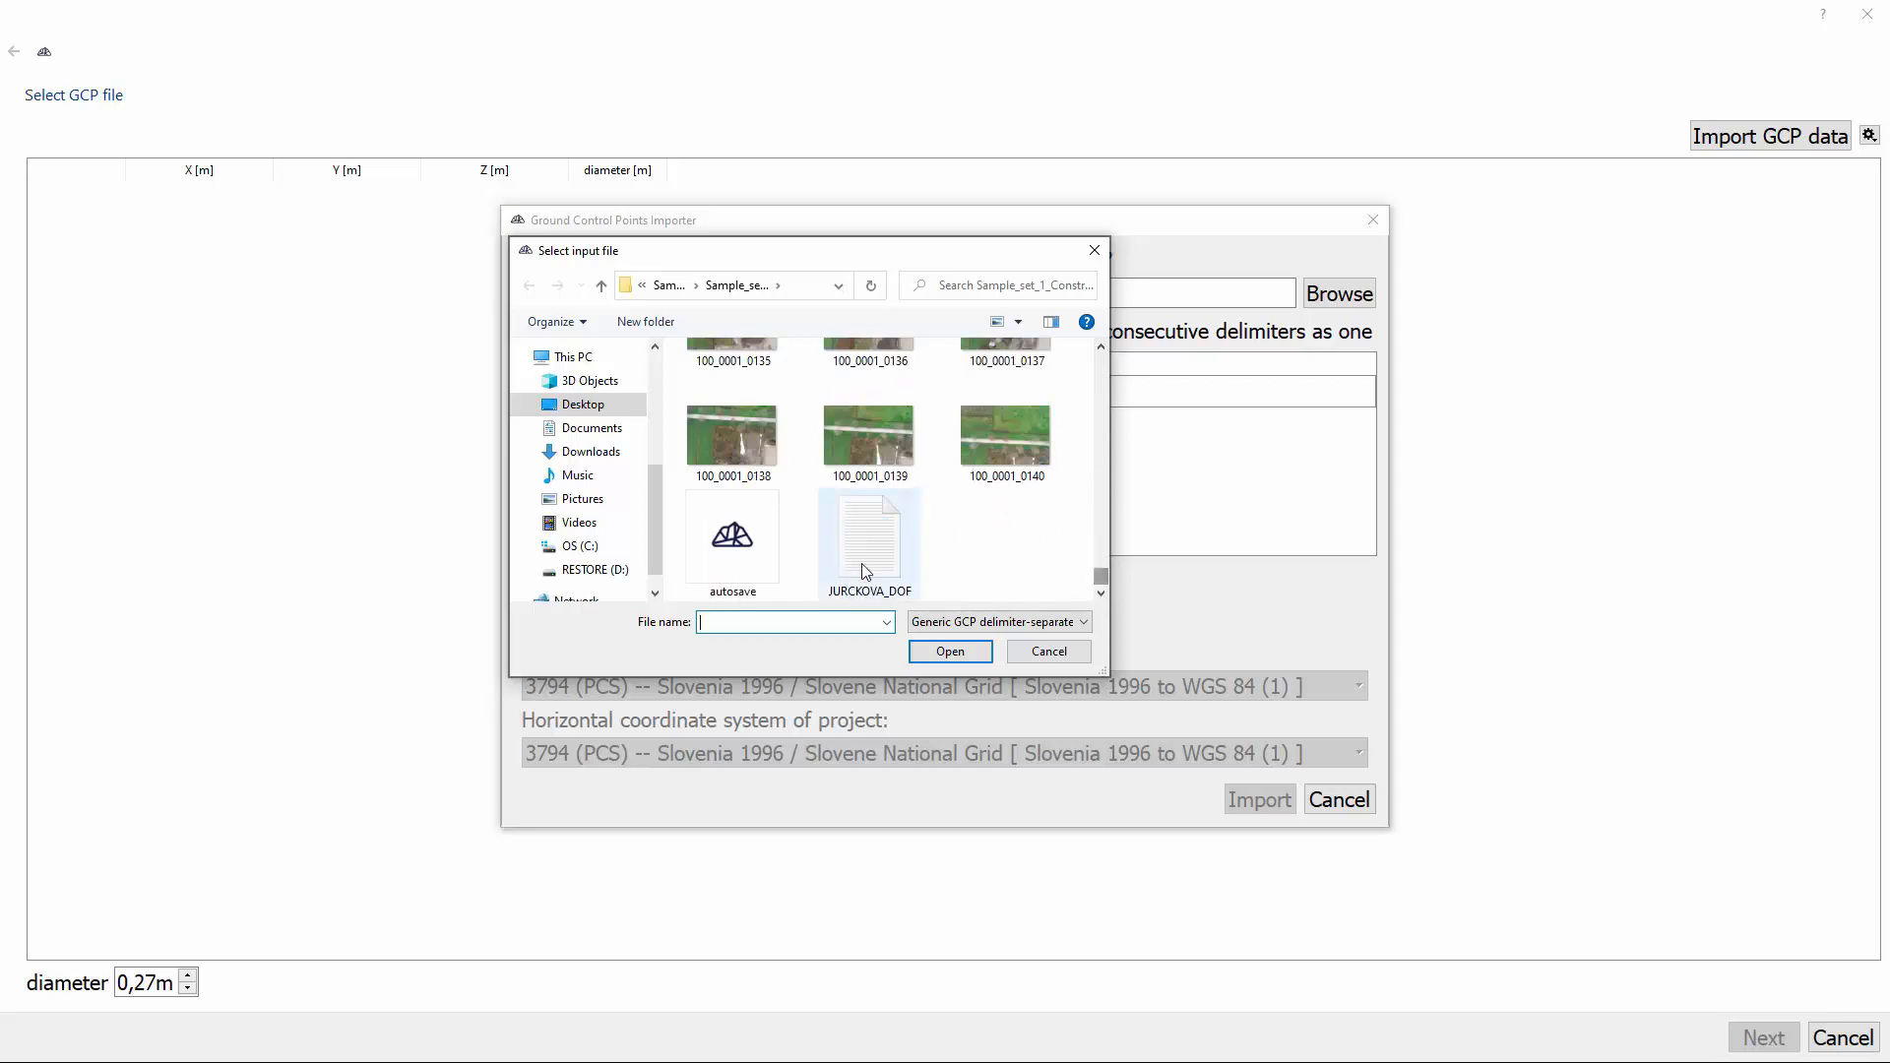
click(947, 654)
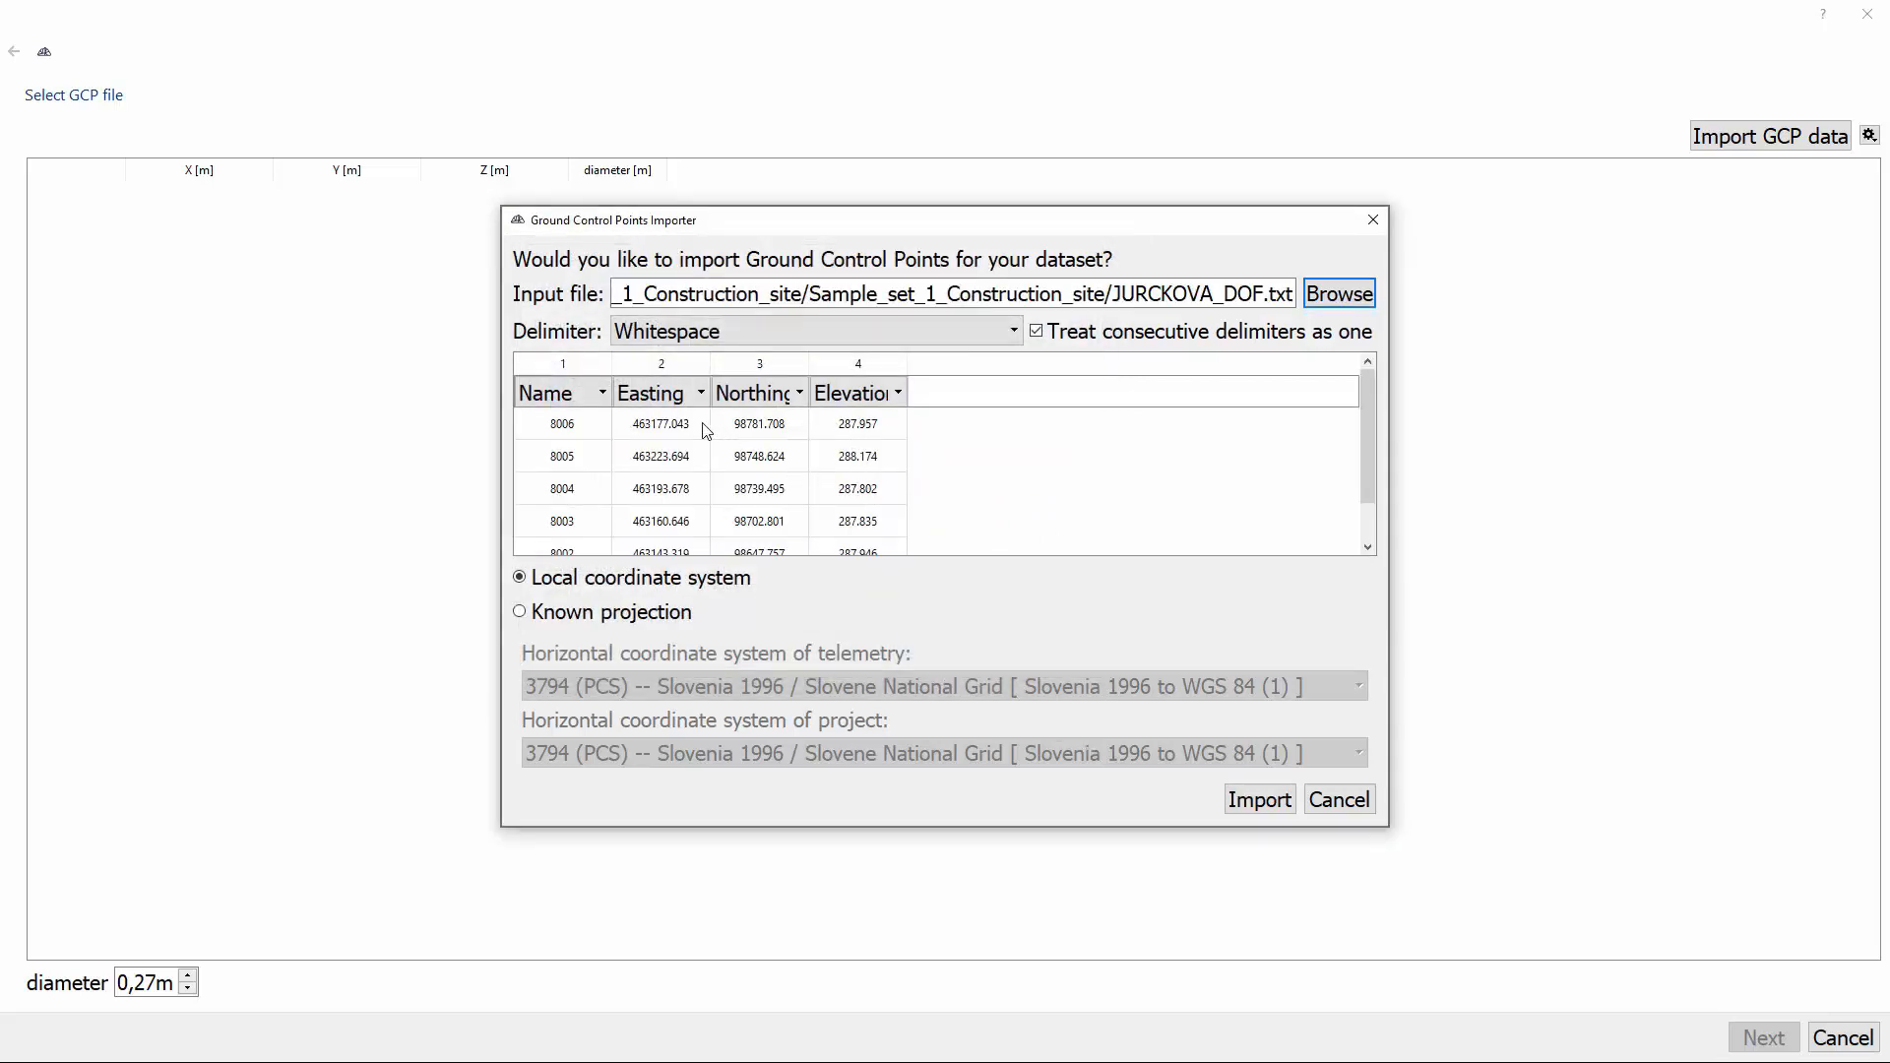
Check the Easting, Northing and Elevation column assignments and import the GCPs with the known projection 3794 Slovenia 1996 / Slovene National Grid.
click(698, 393)
click(698, 393)
click(795, 395)
click(795, 395)
click(865, 395)
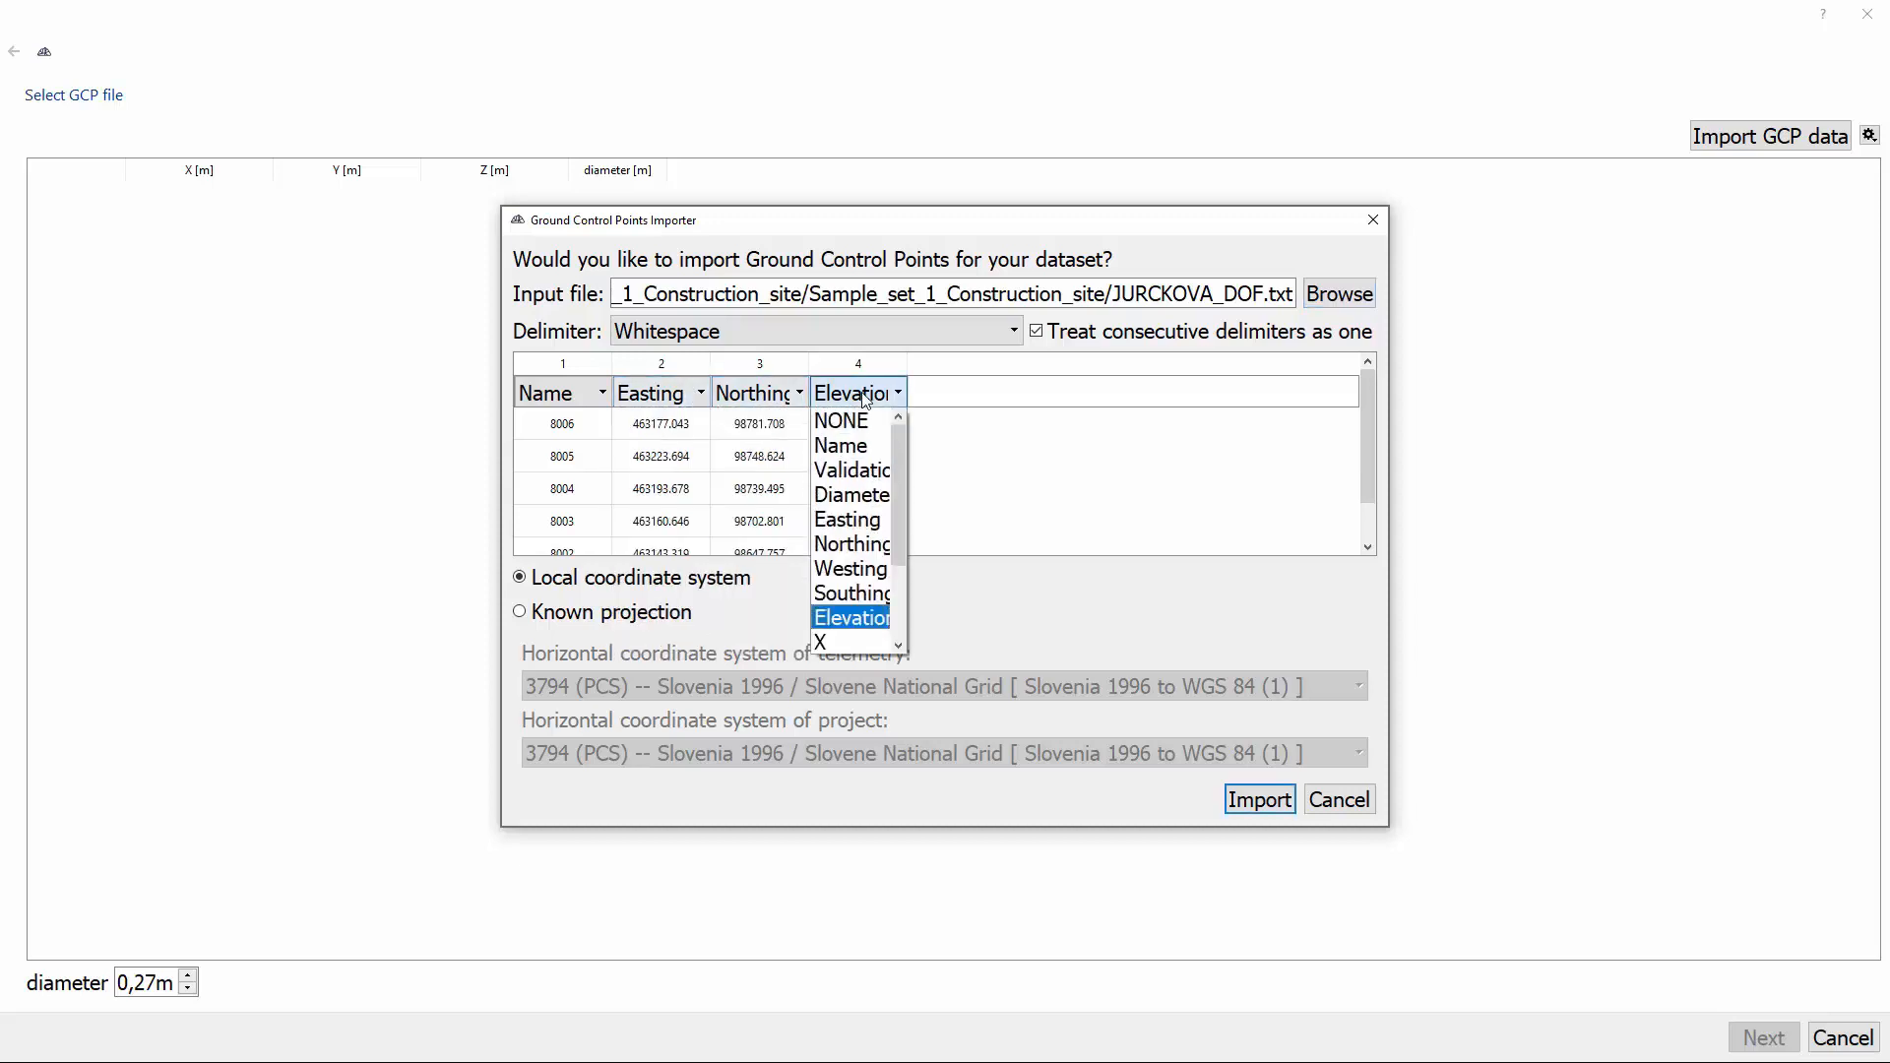
click(864, 394)
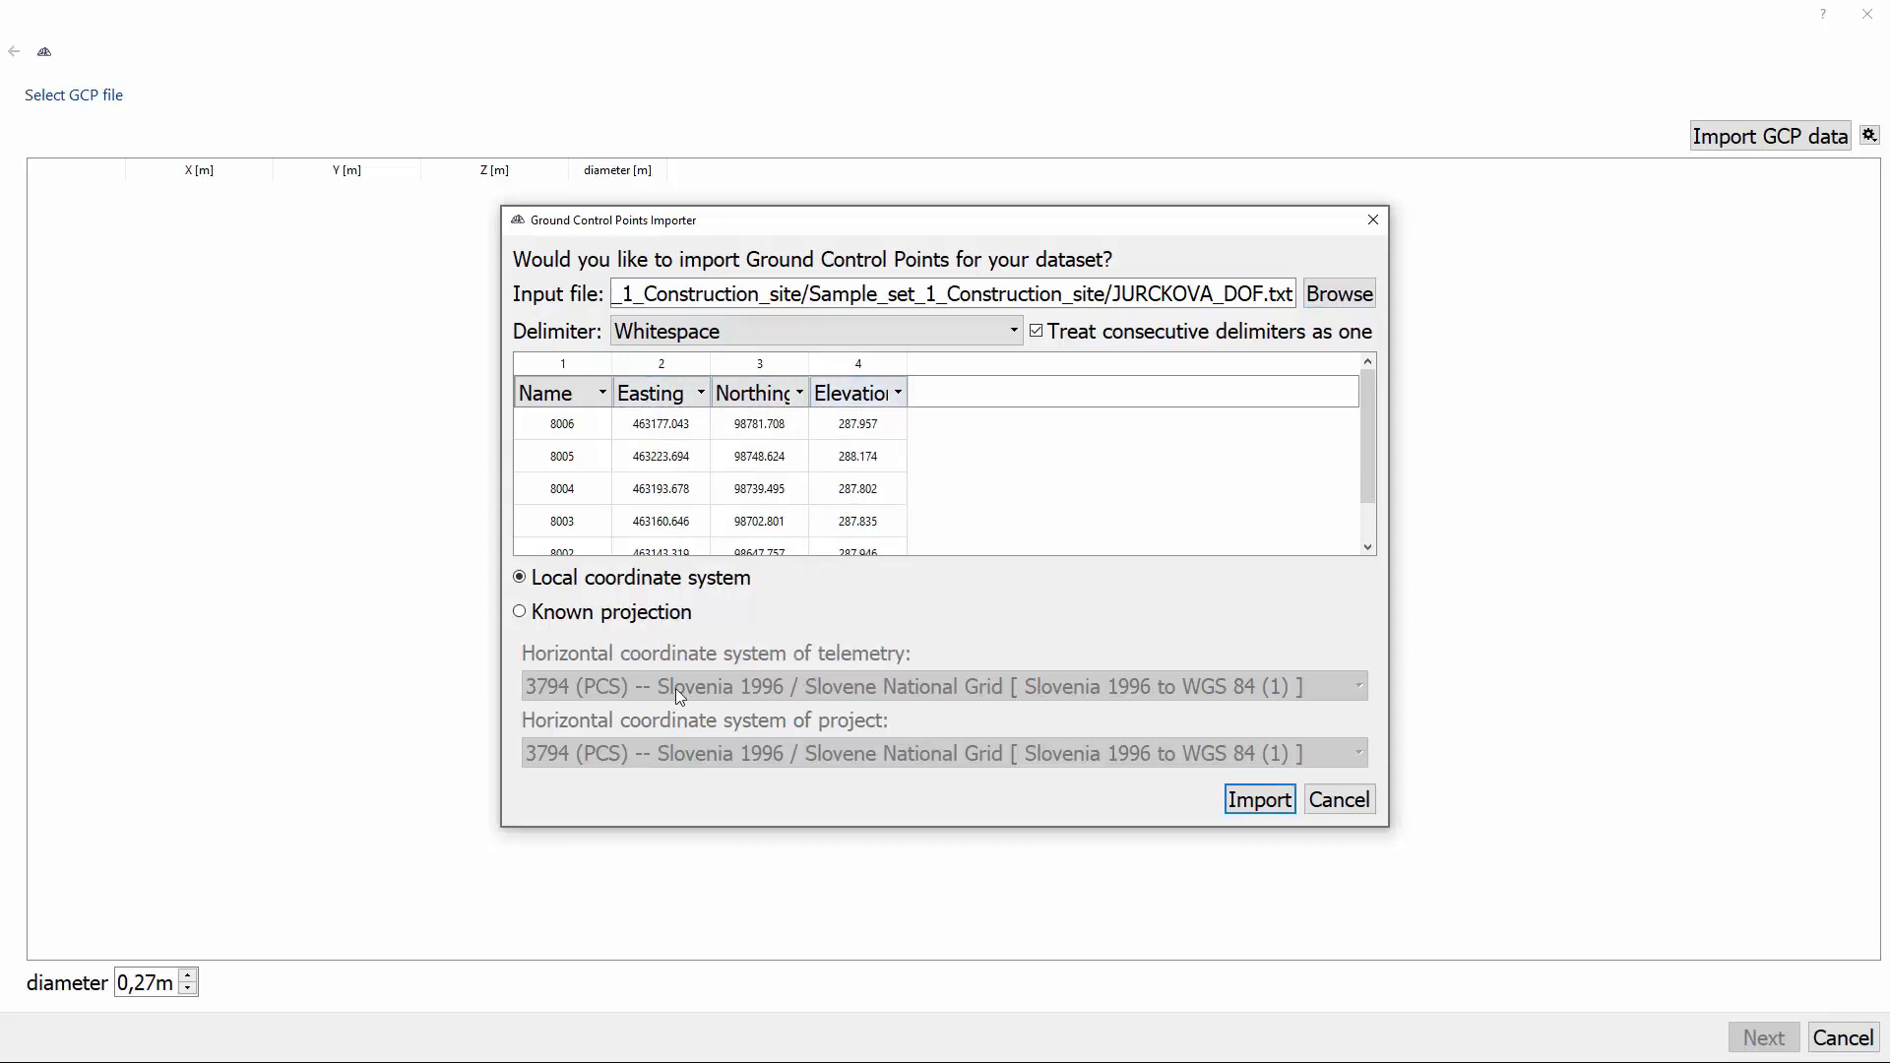
click(520, 612)
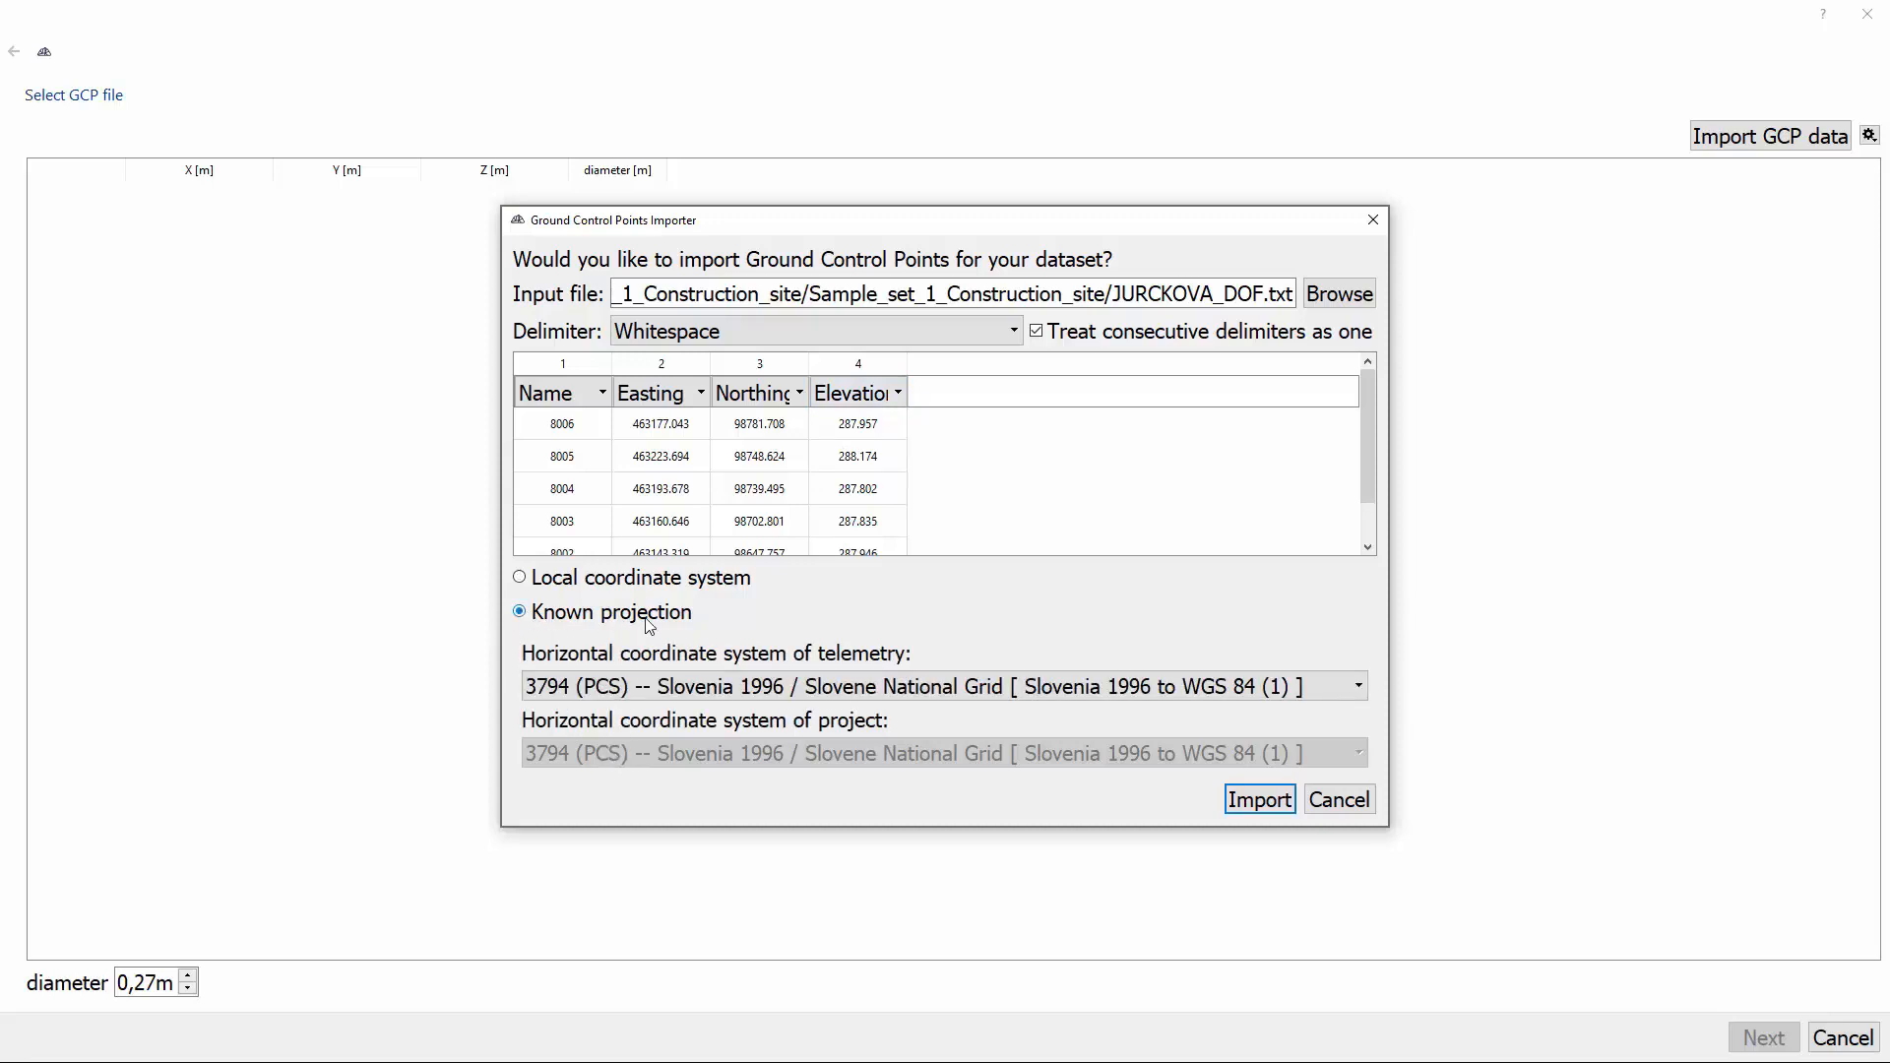
click(1236, 804)
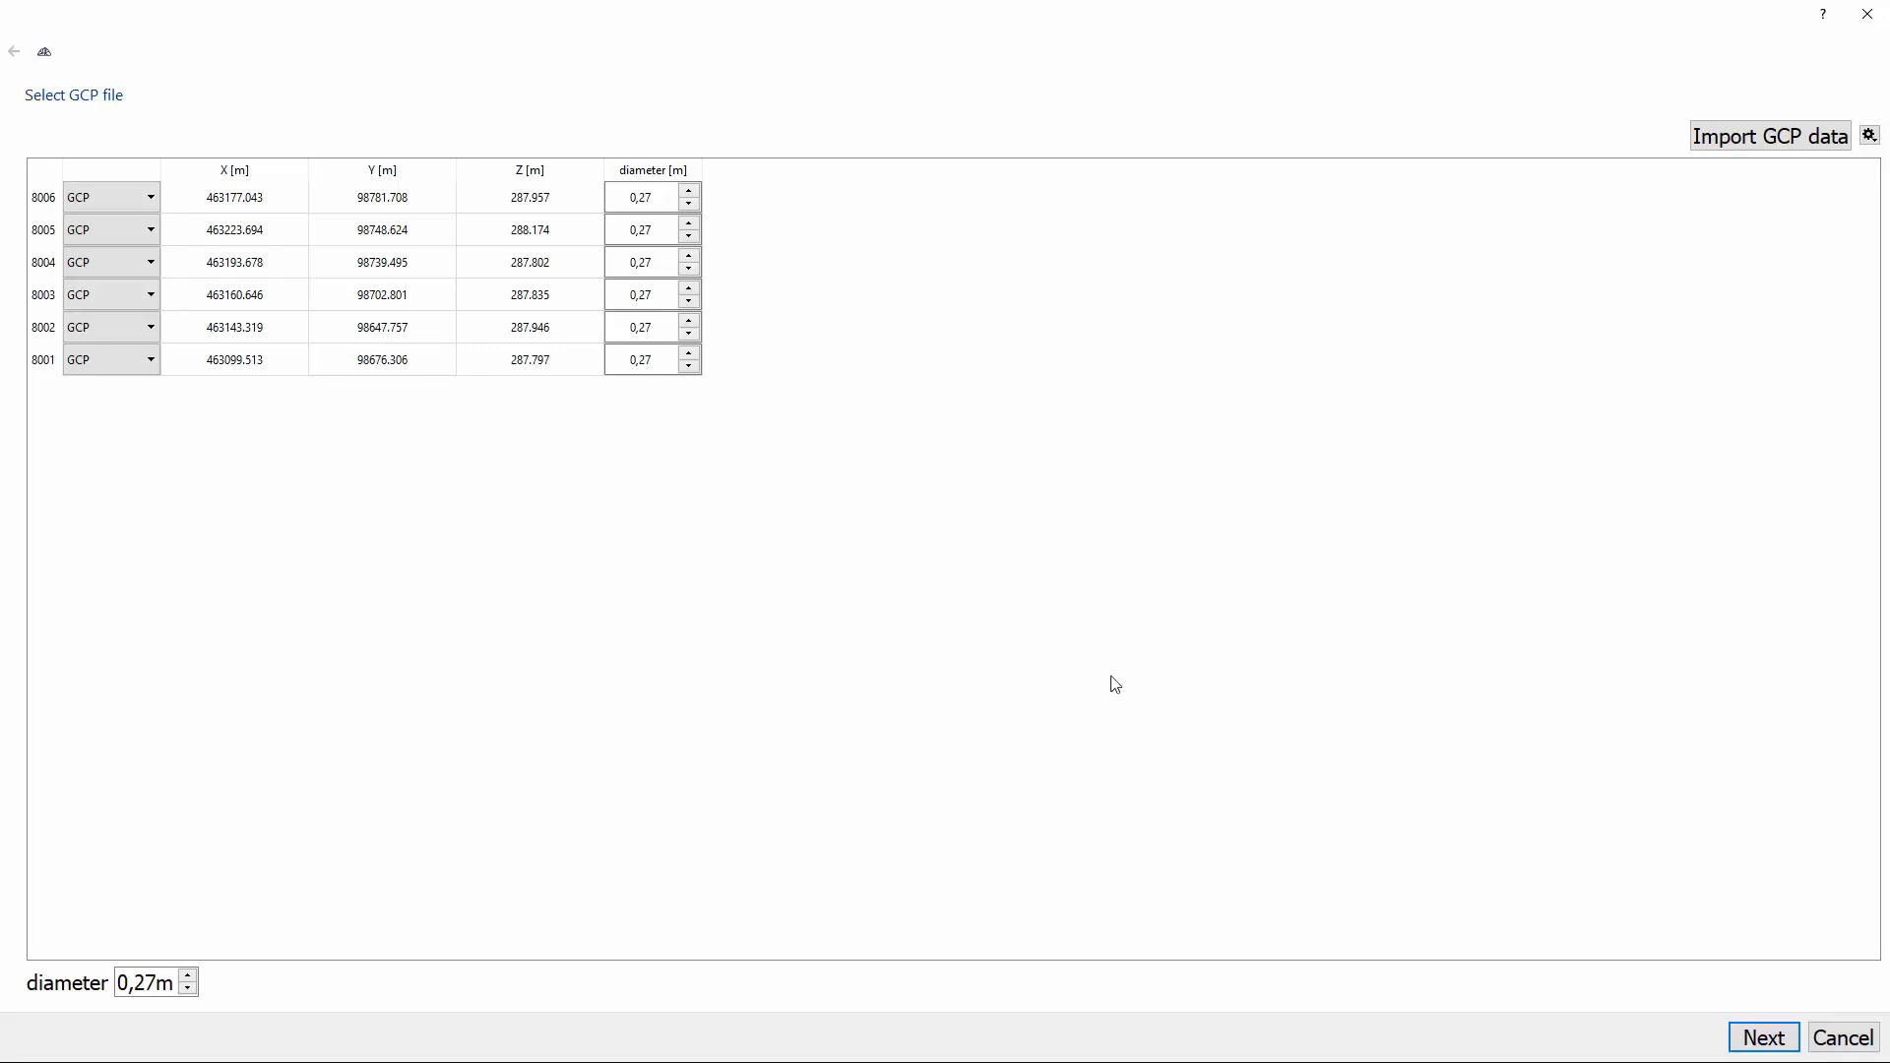
Proceed to locating GCPs and mark point 8006 at the centre of its target in image 100_0001_0002.JPG.
click(1746, 1041)
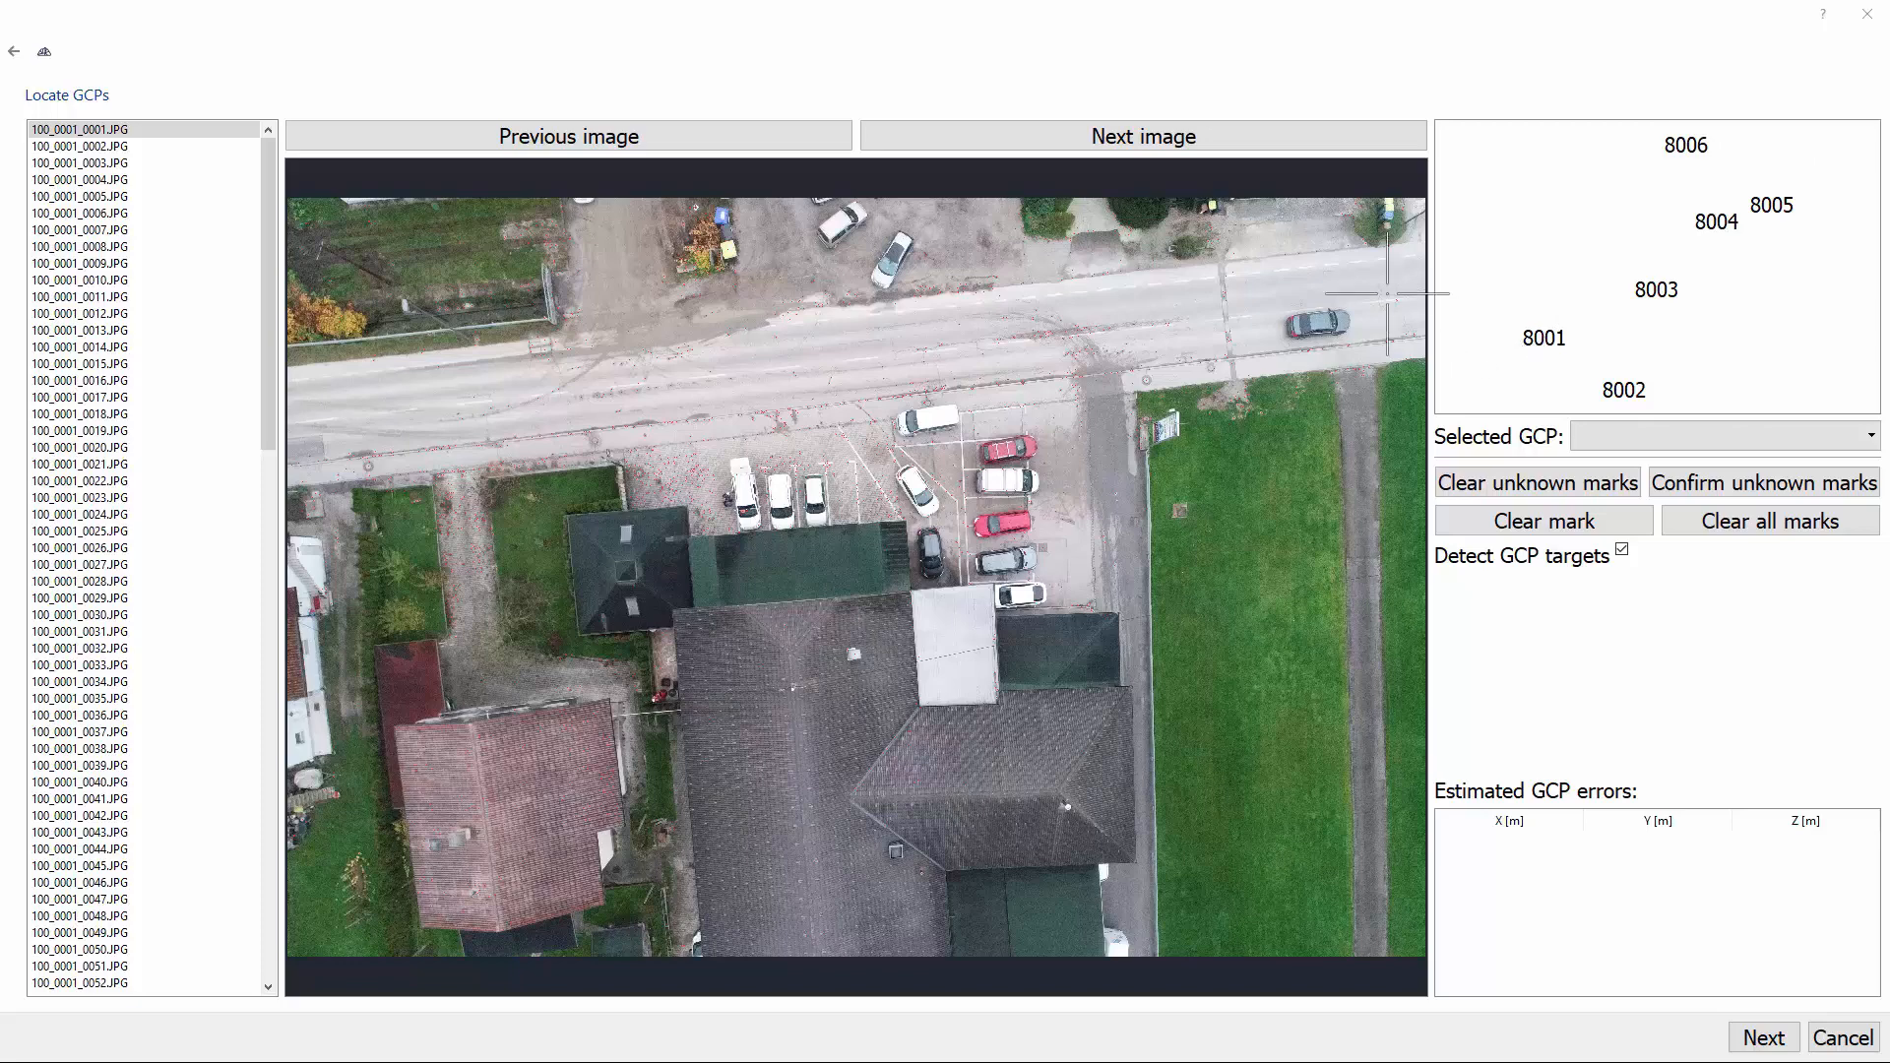
click(1276, 151)
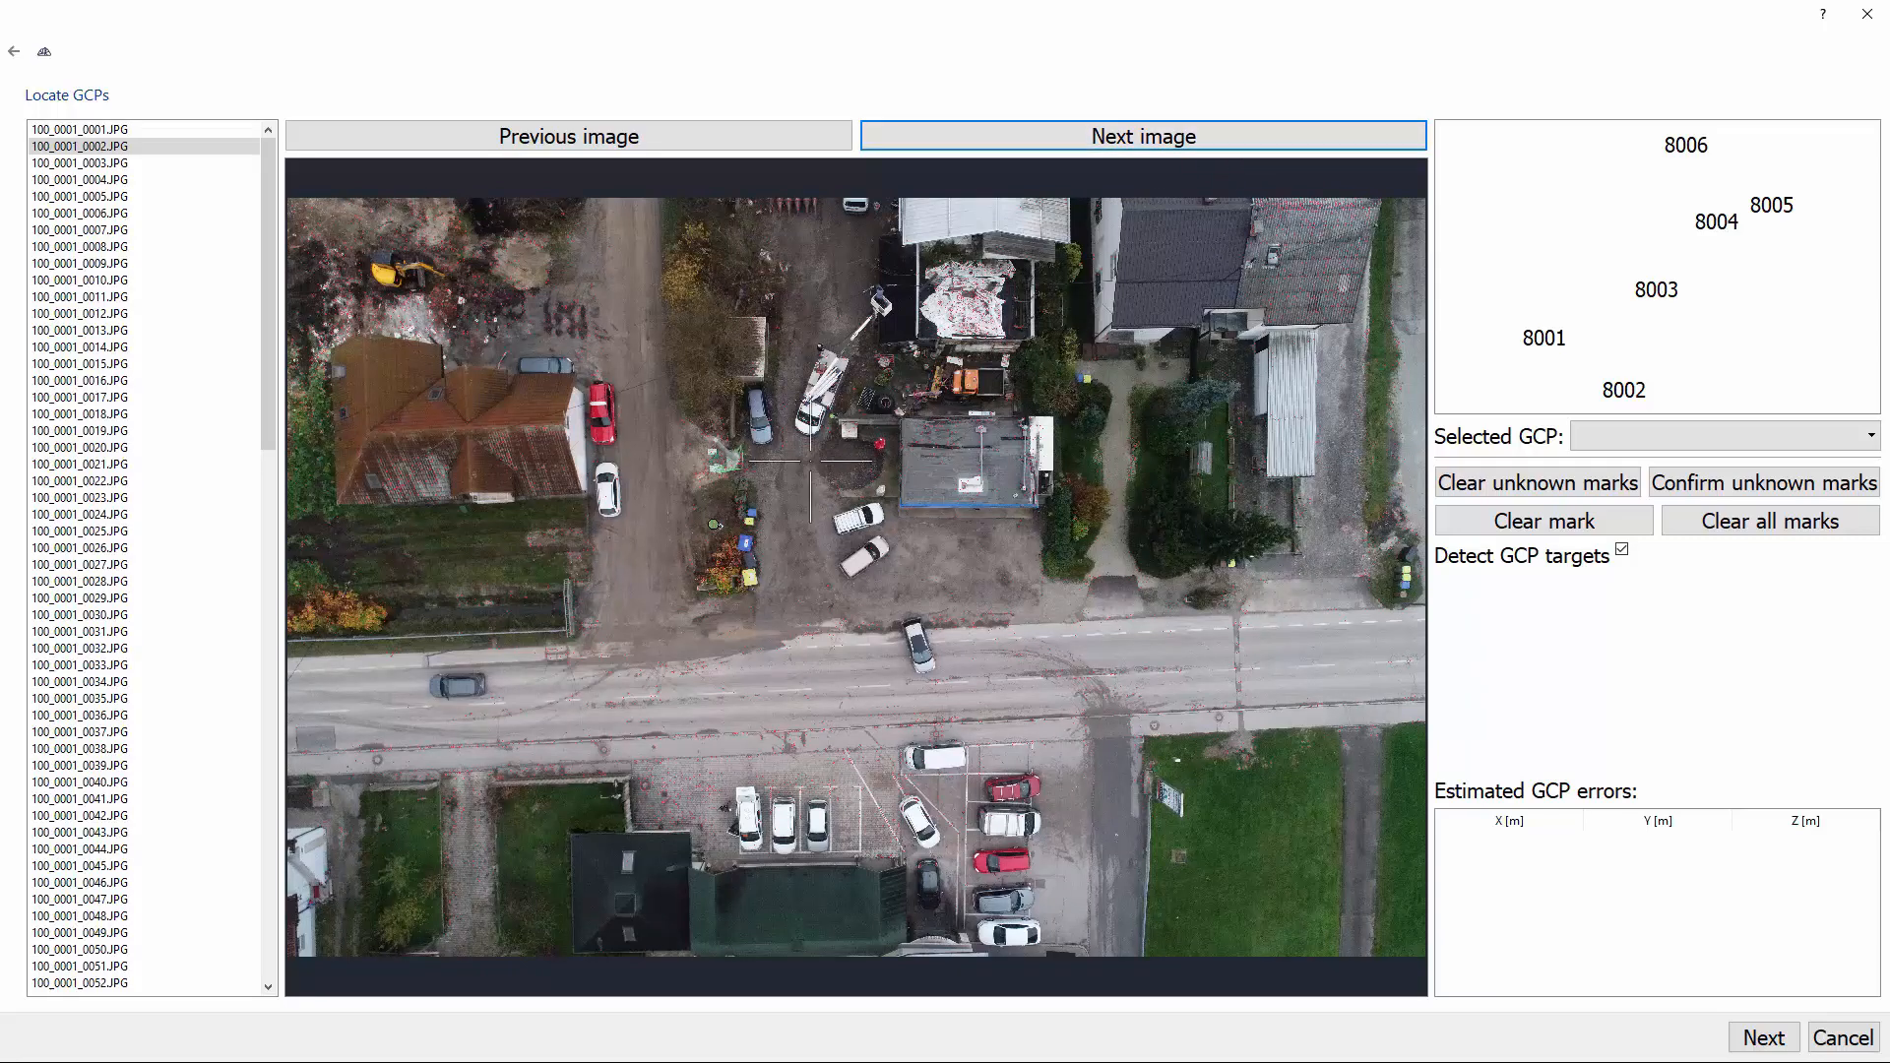
scroll(720, 529, up, 2)
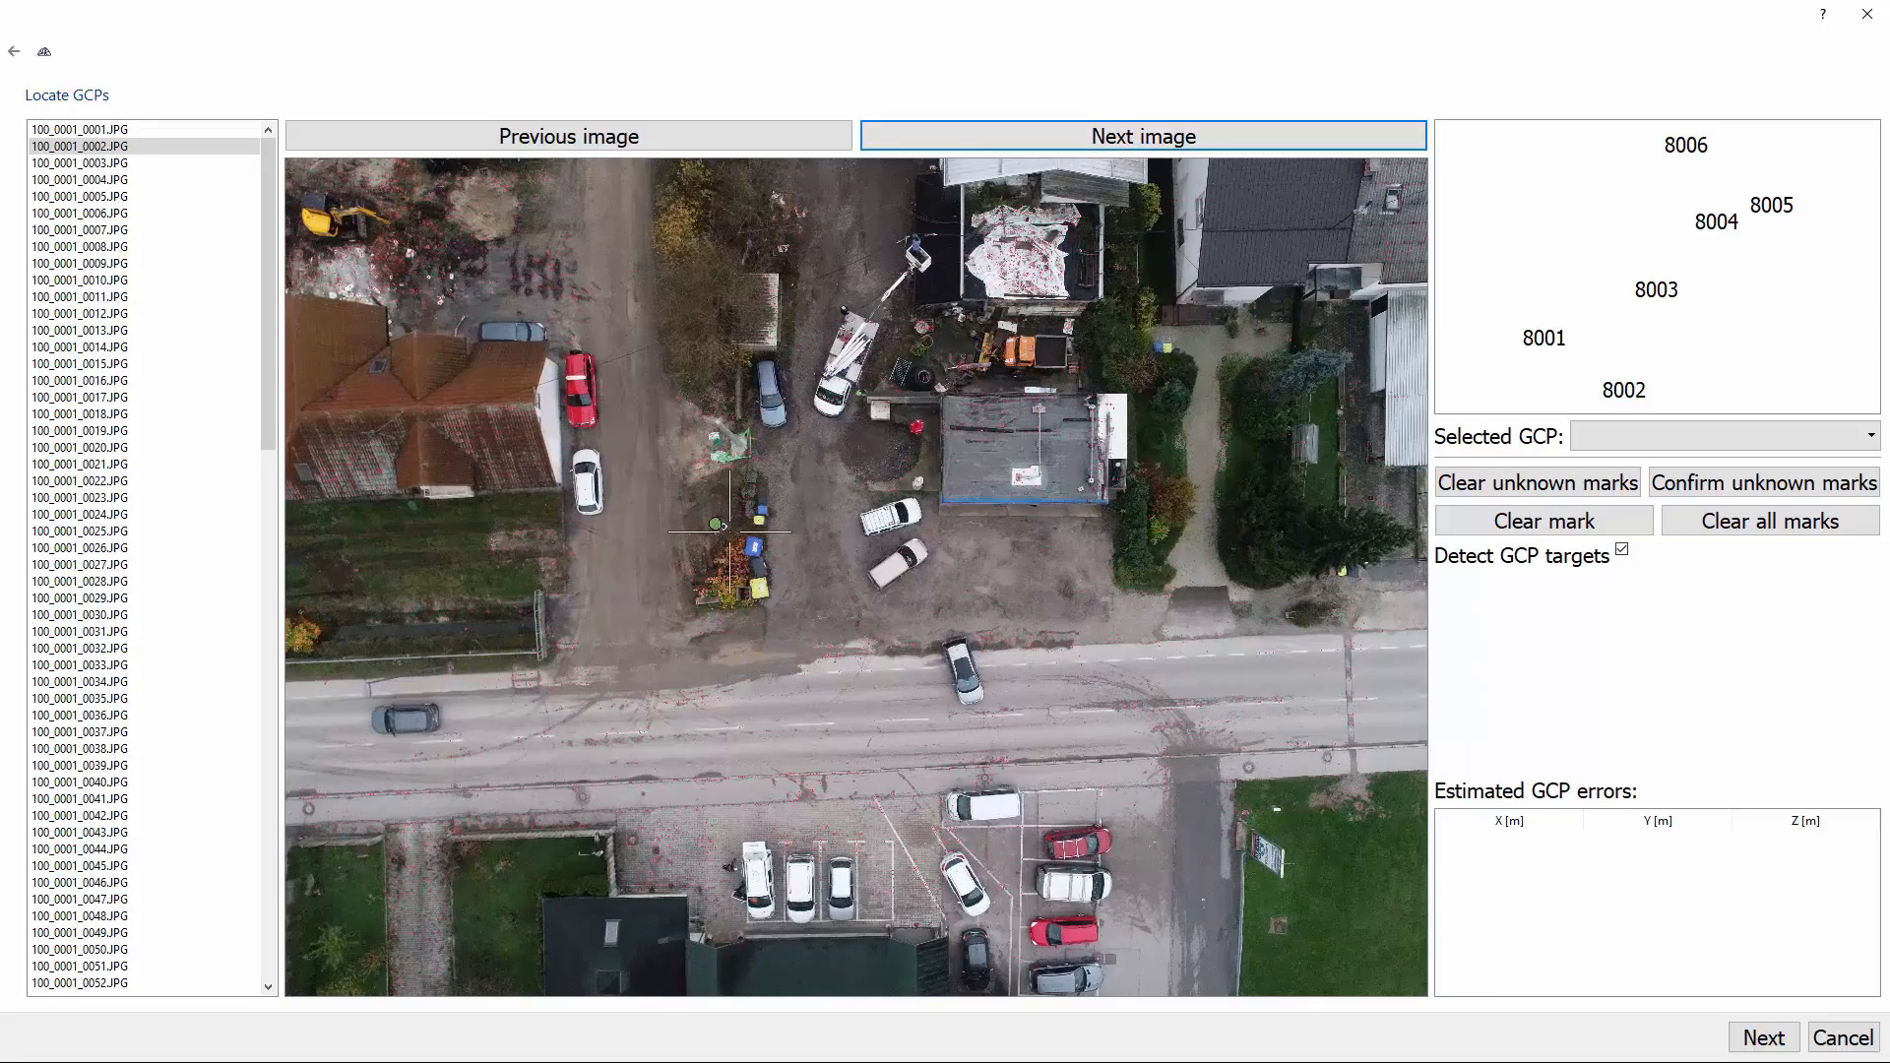
scroll(724, 536, up, 10)
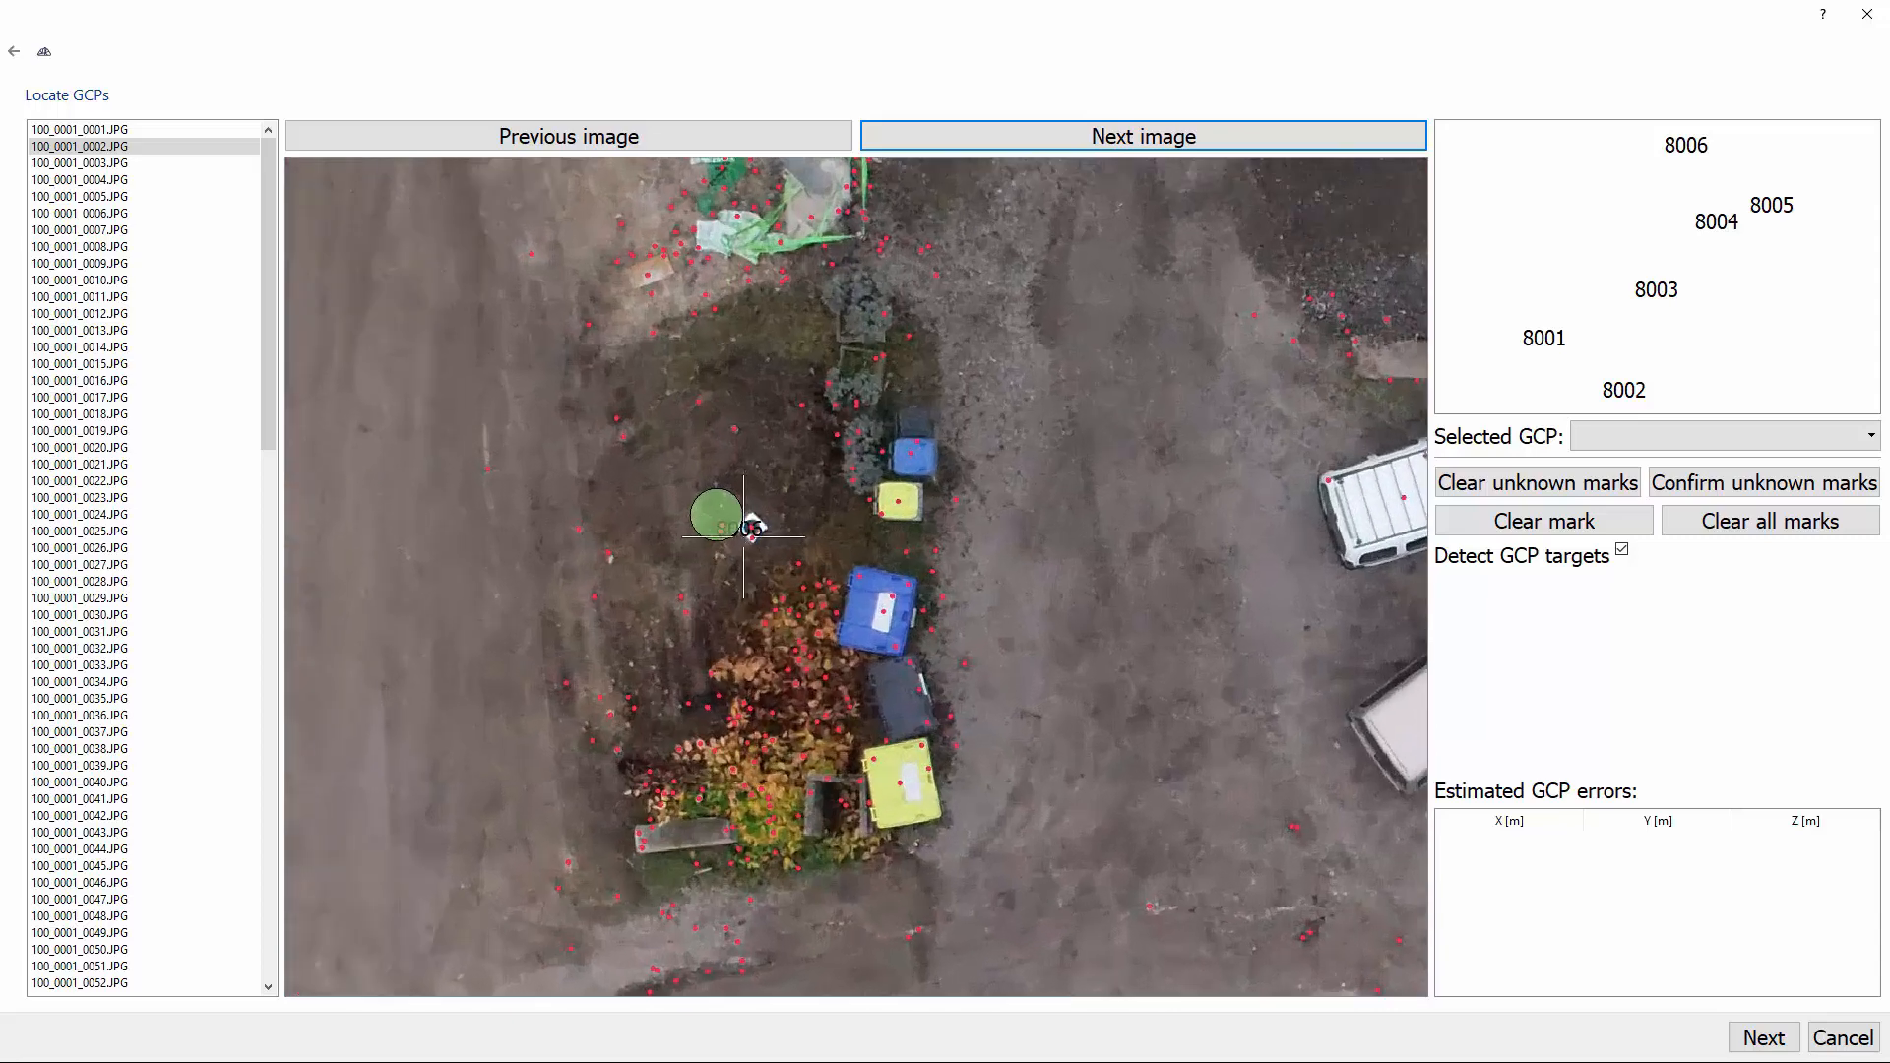
scroll(741, 542, up, 3)
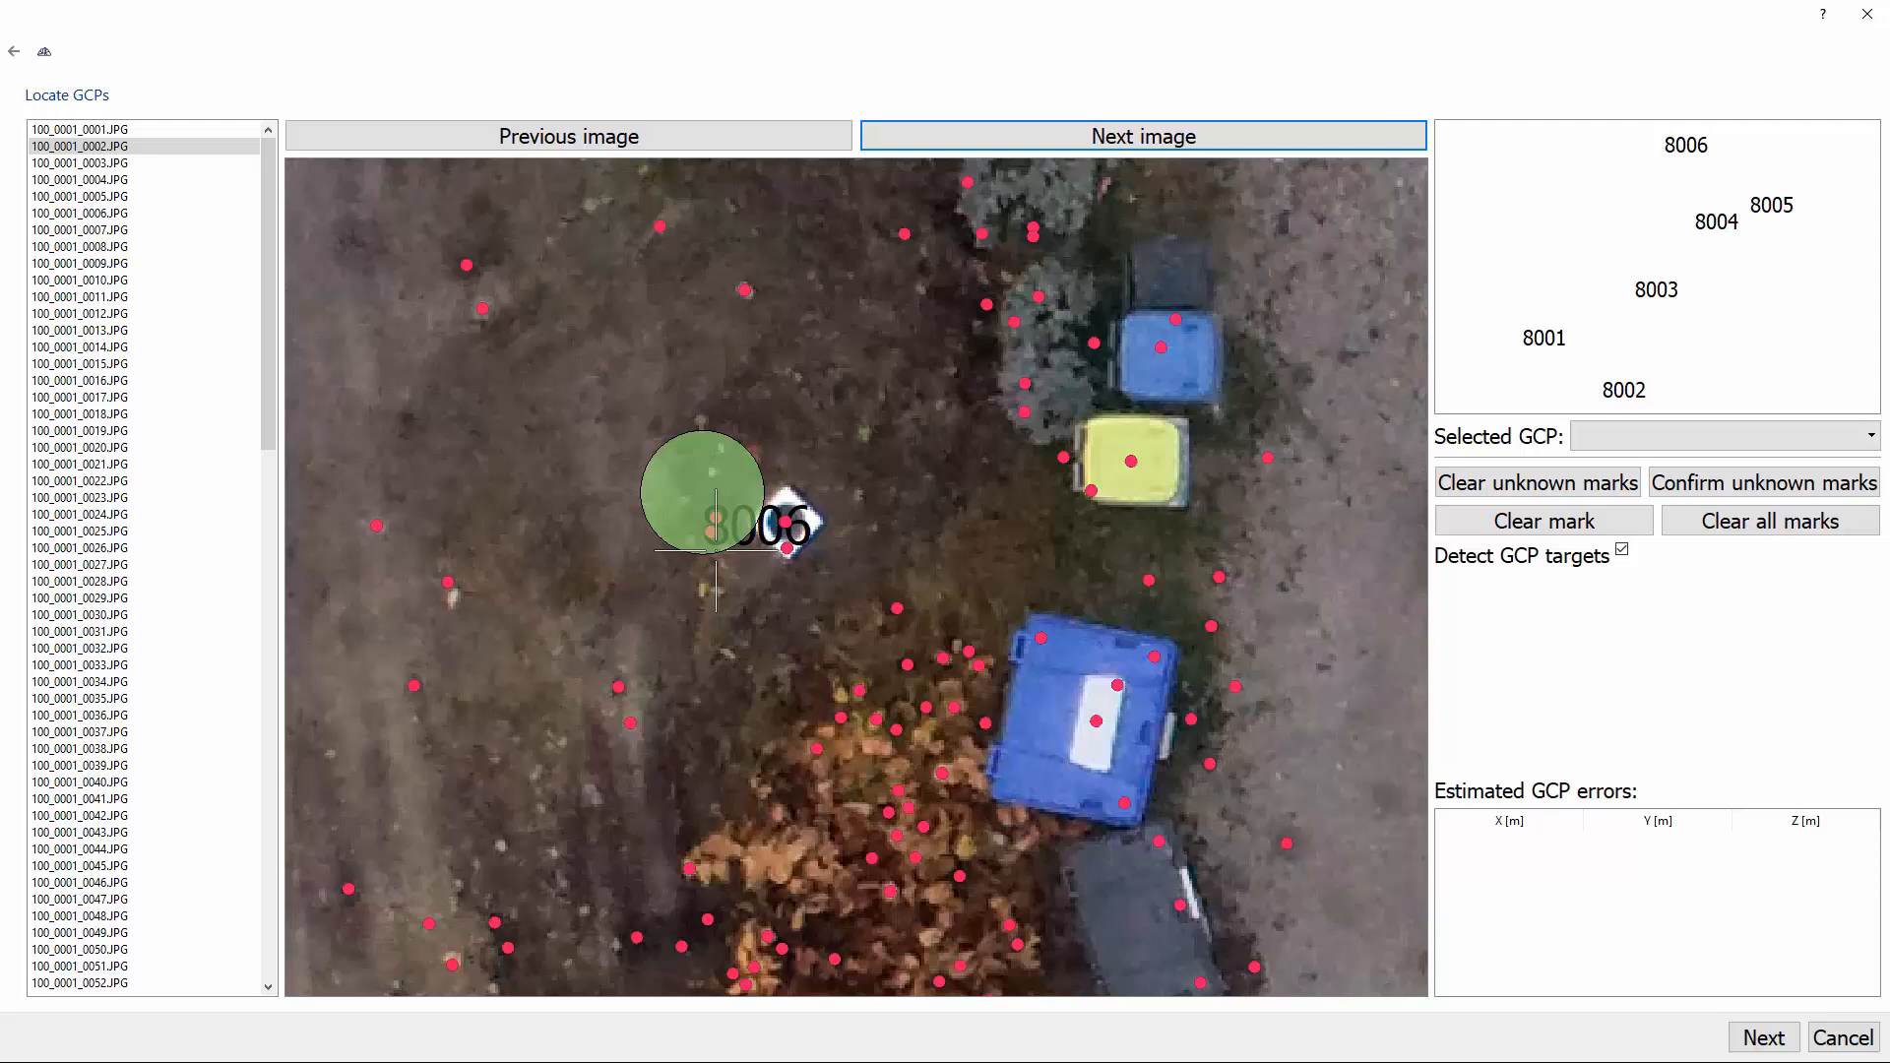
click(1688, 150)
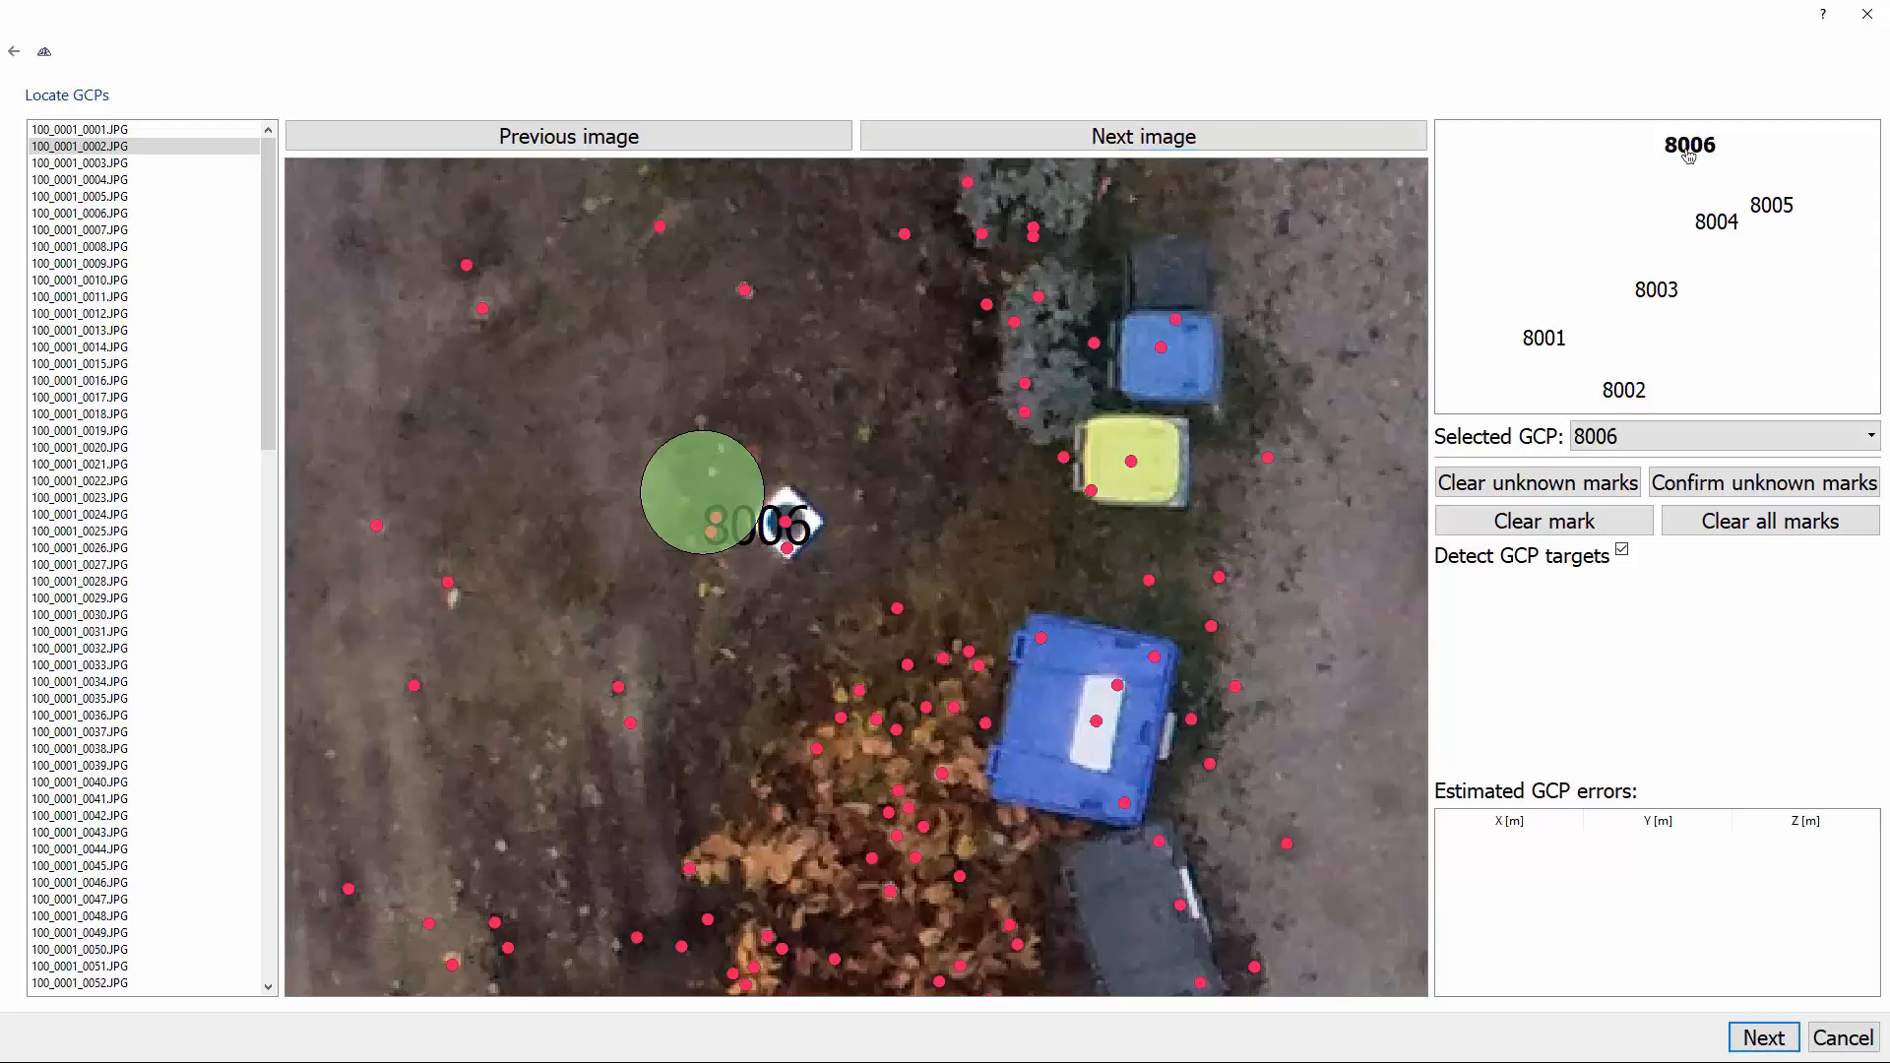
click(786, 519)
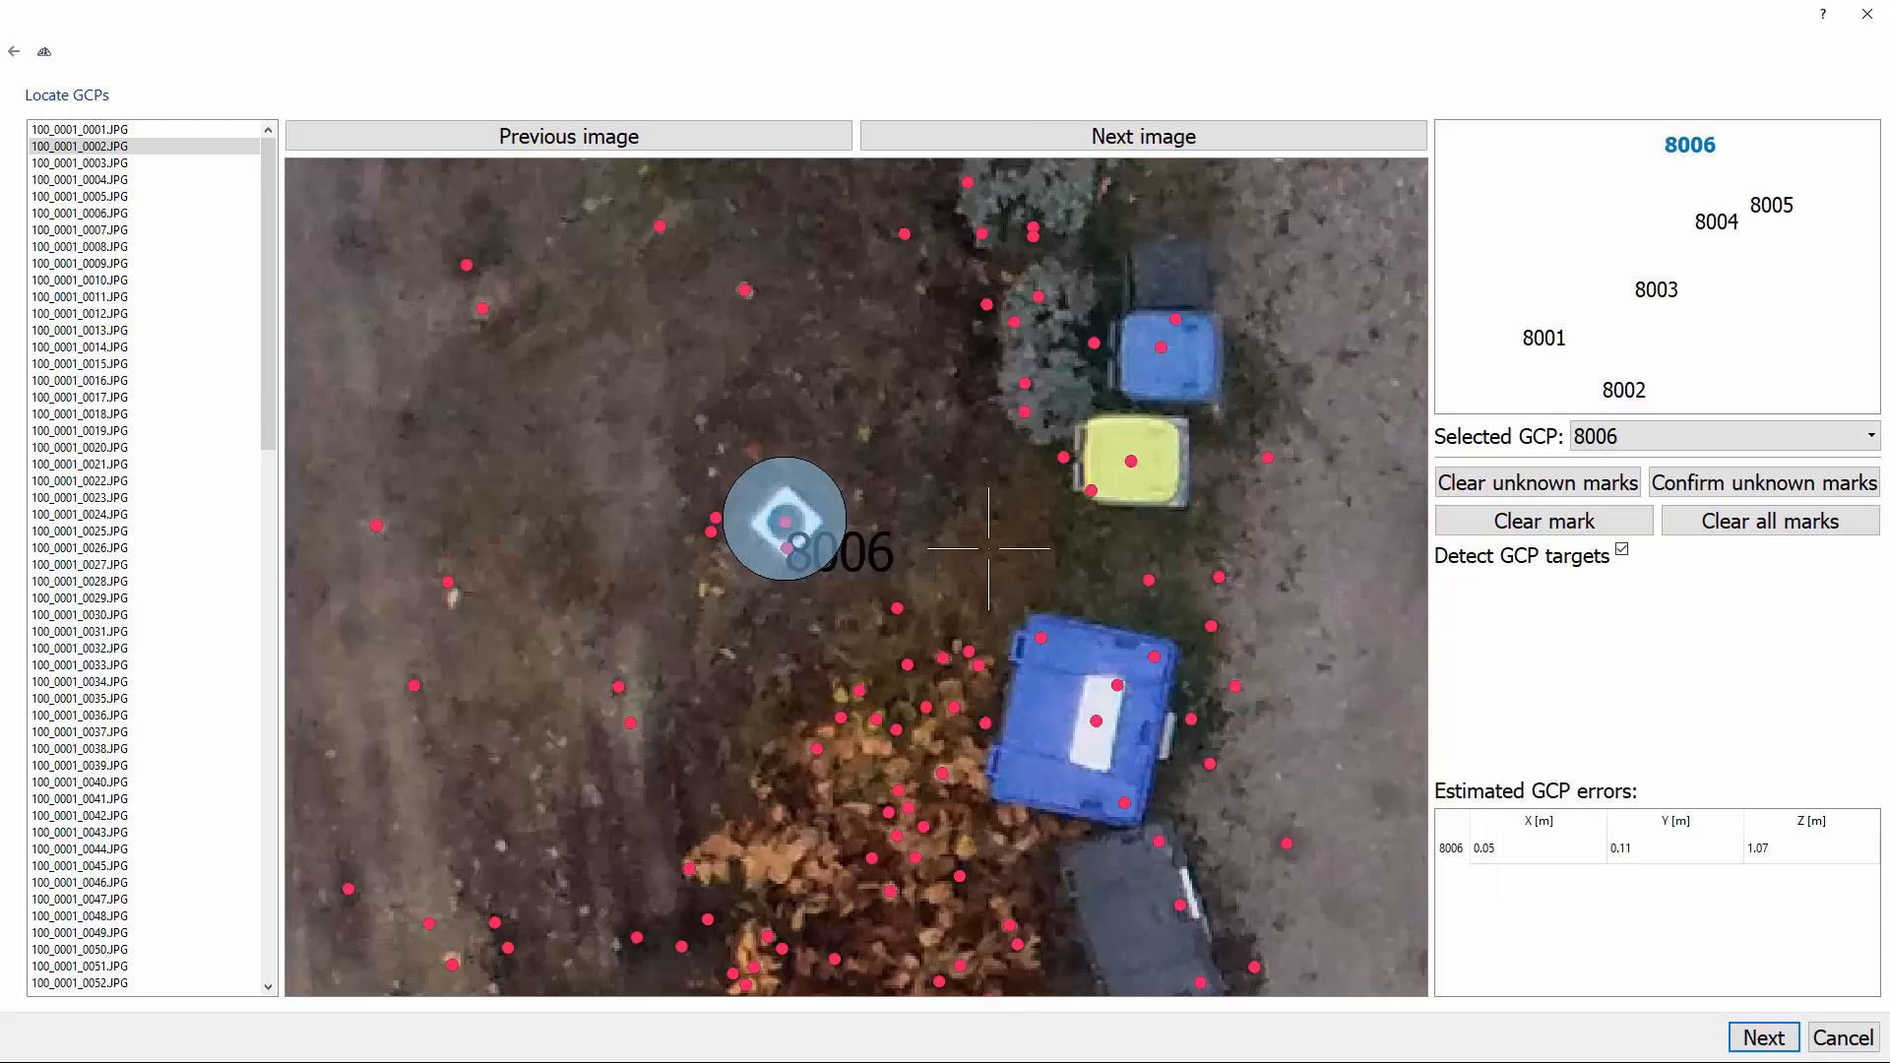
Browse the images up to 100_0001_0008.JPG and examine the target on the gravel beside the white strip up close.
click(1149, 143)
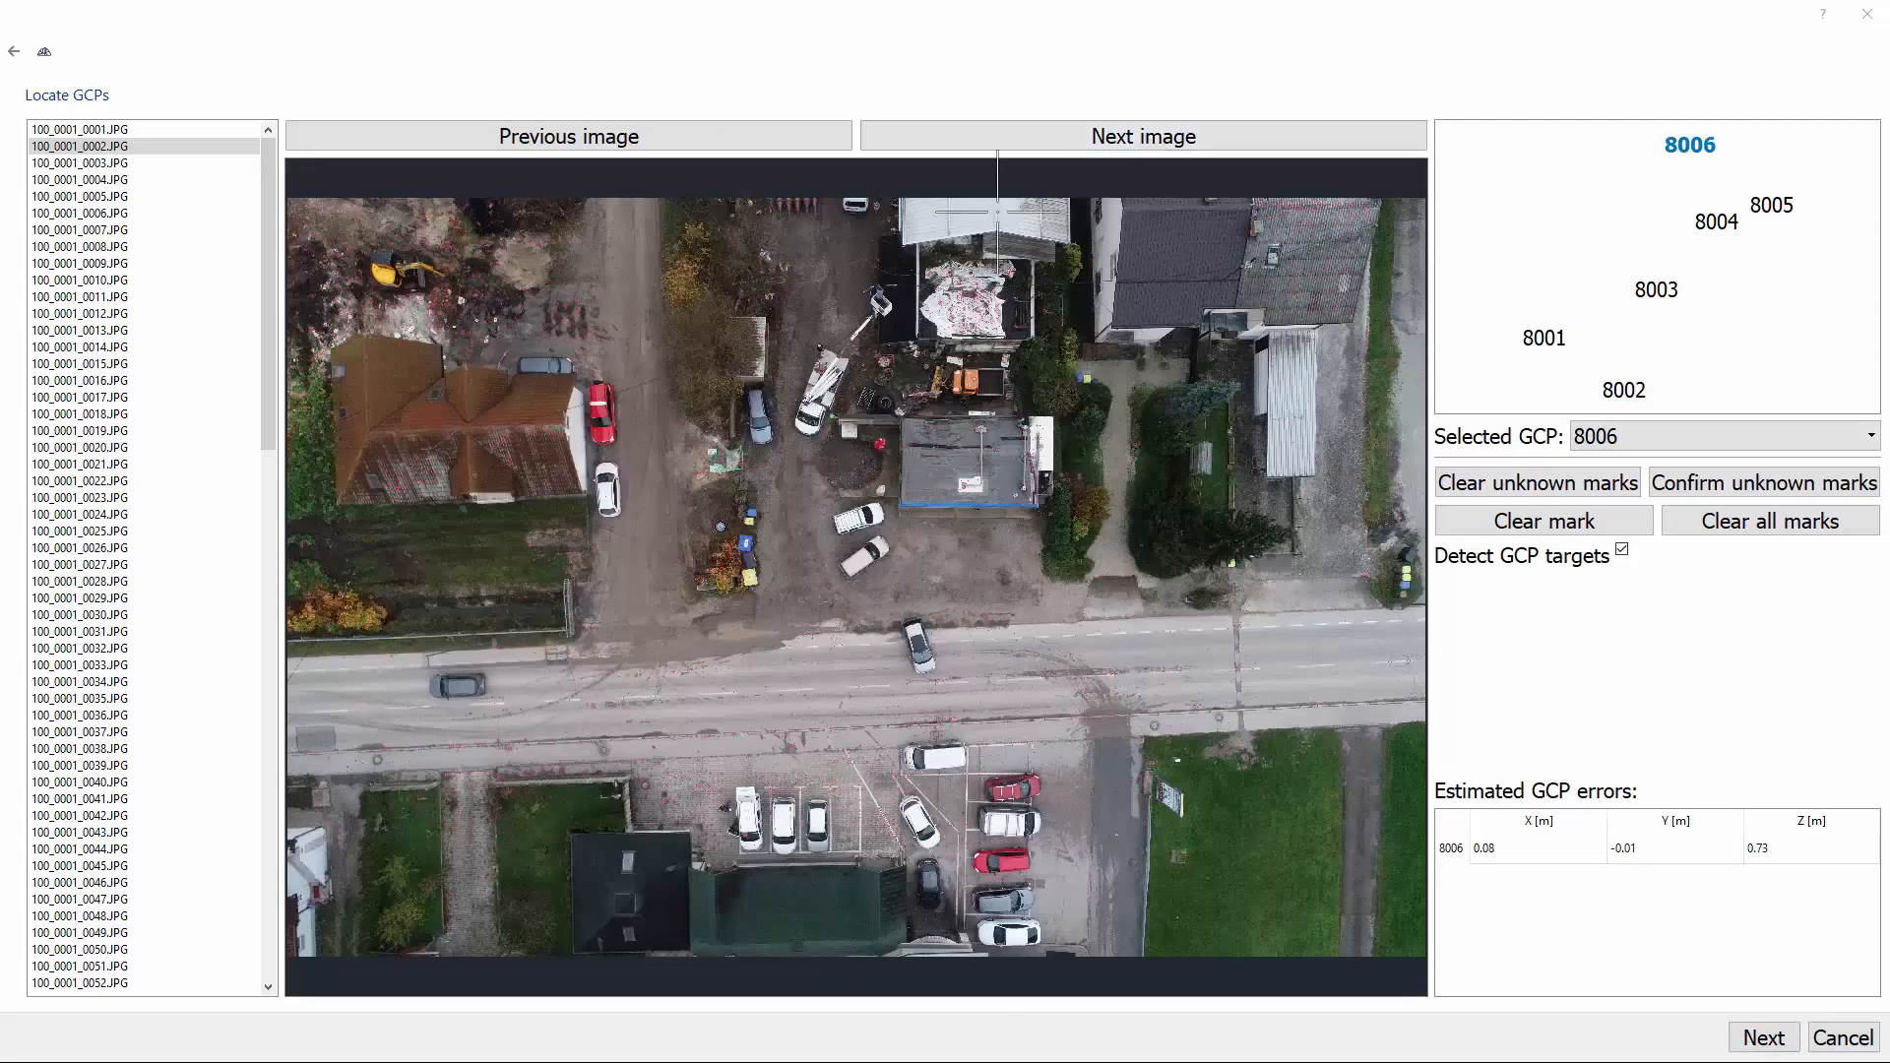
click(1110, 134)
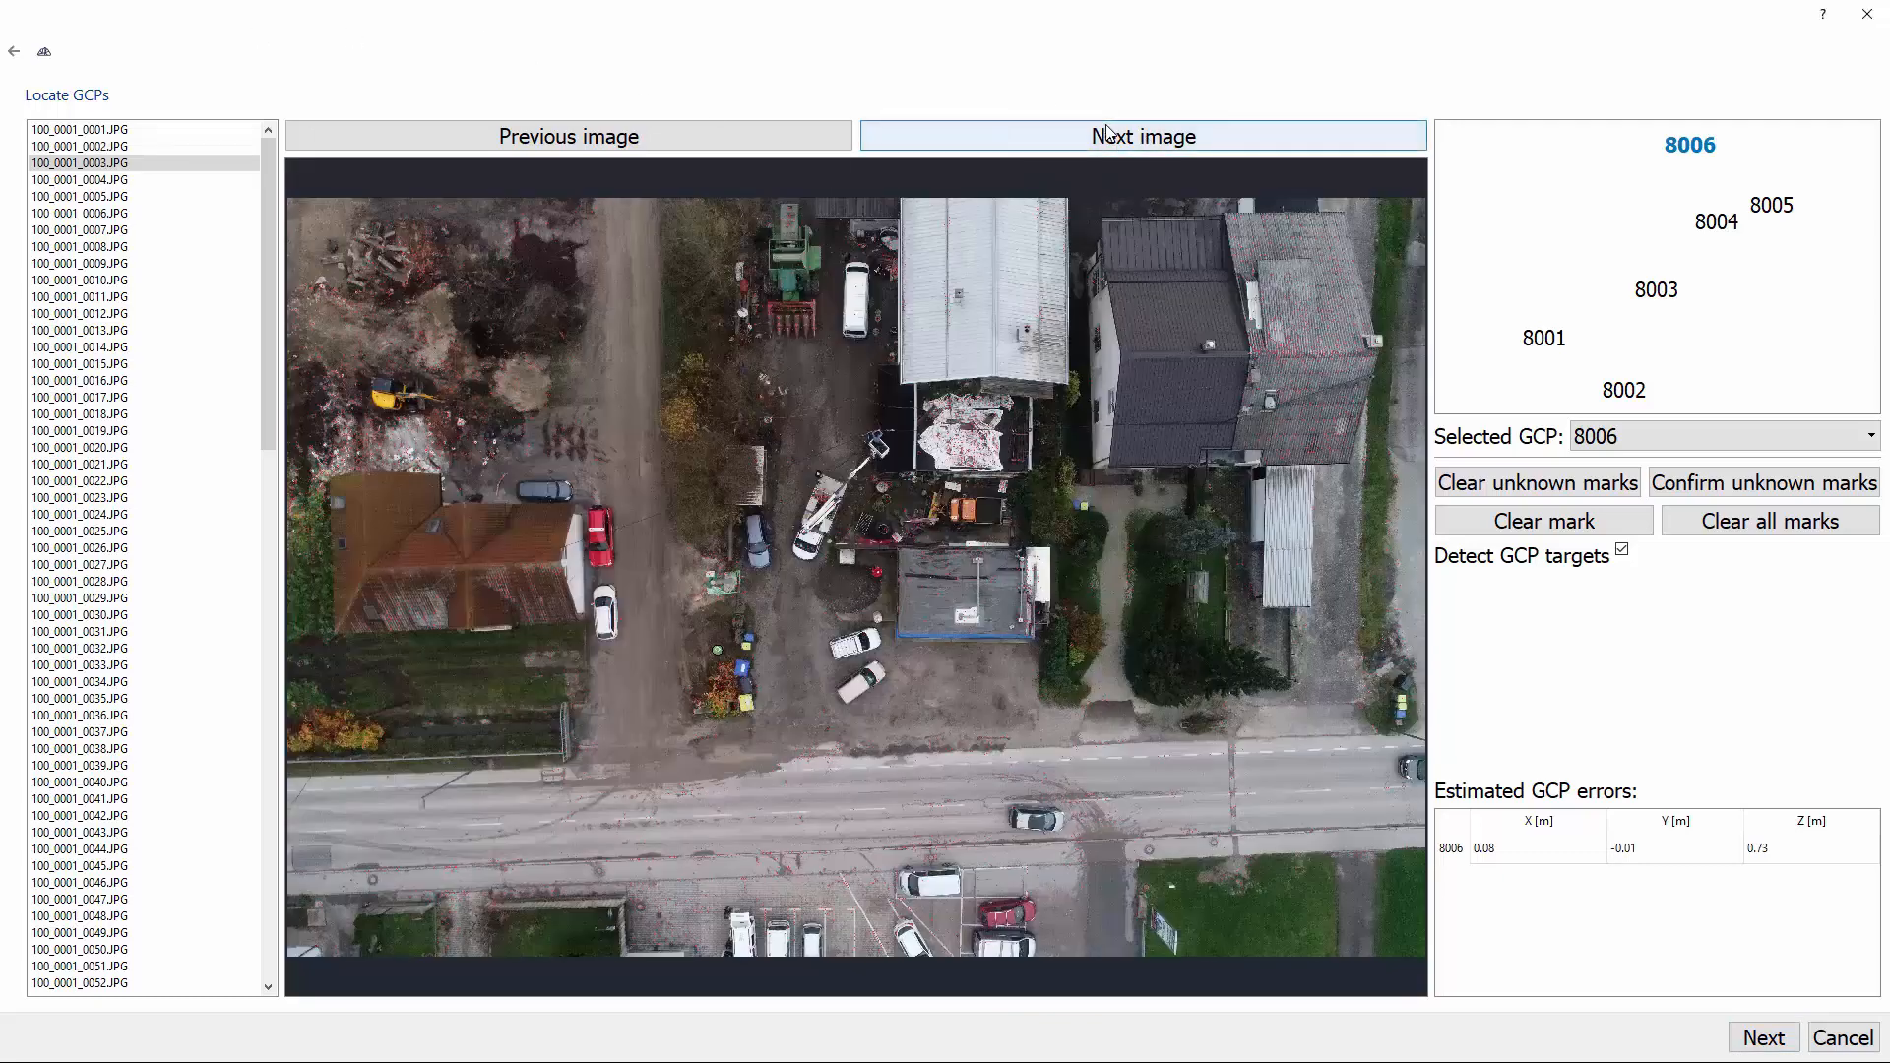
click(1110, 135)
click(1109, 135)
click(1110, 135)
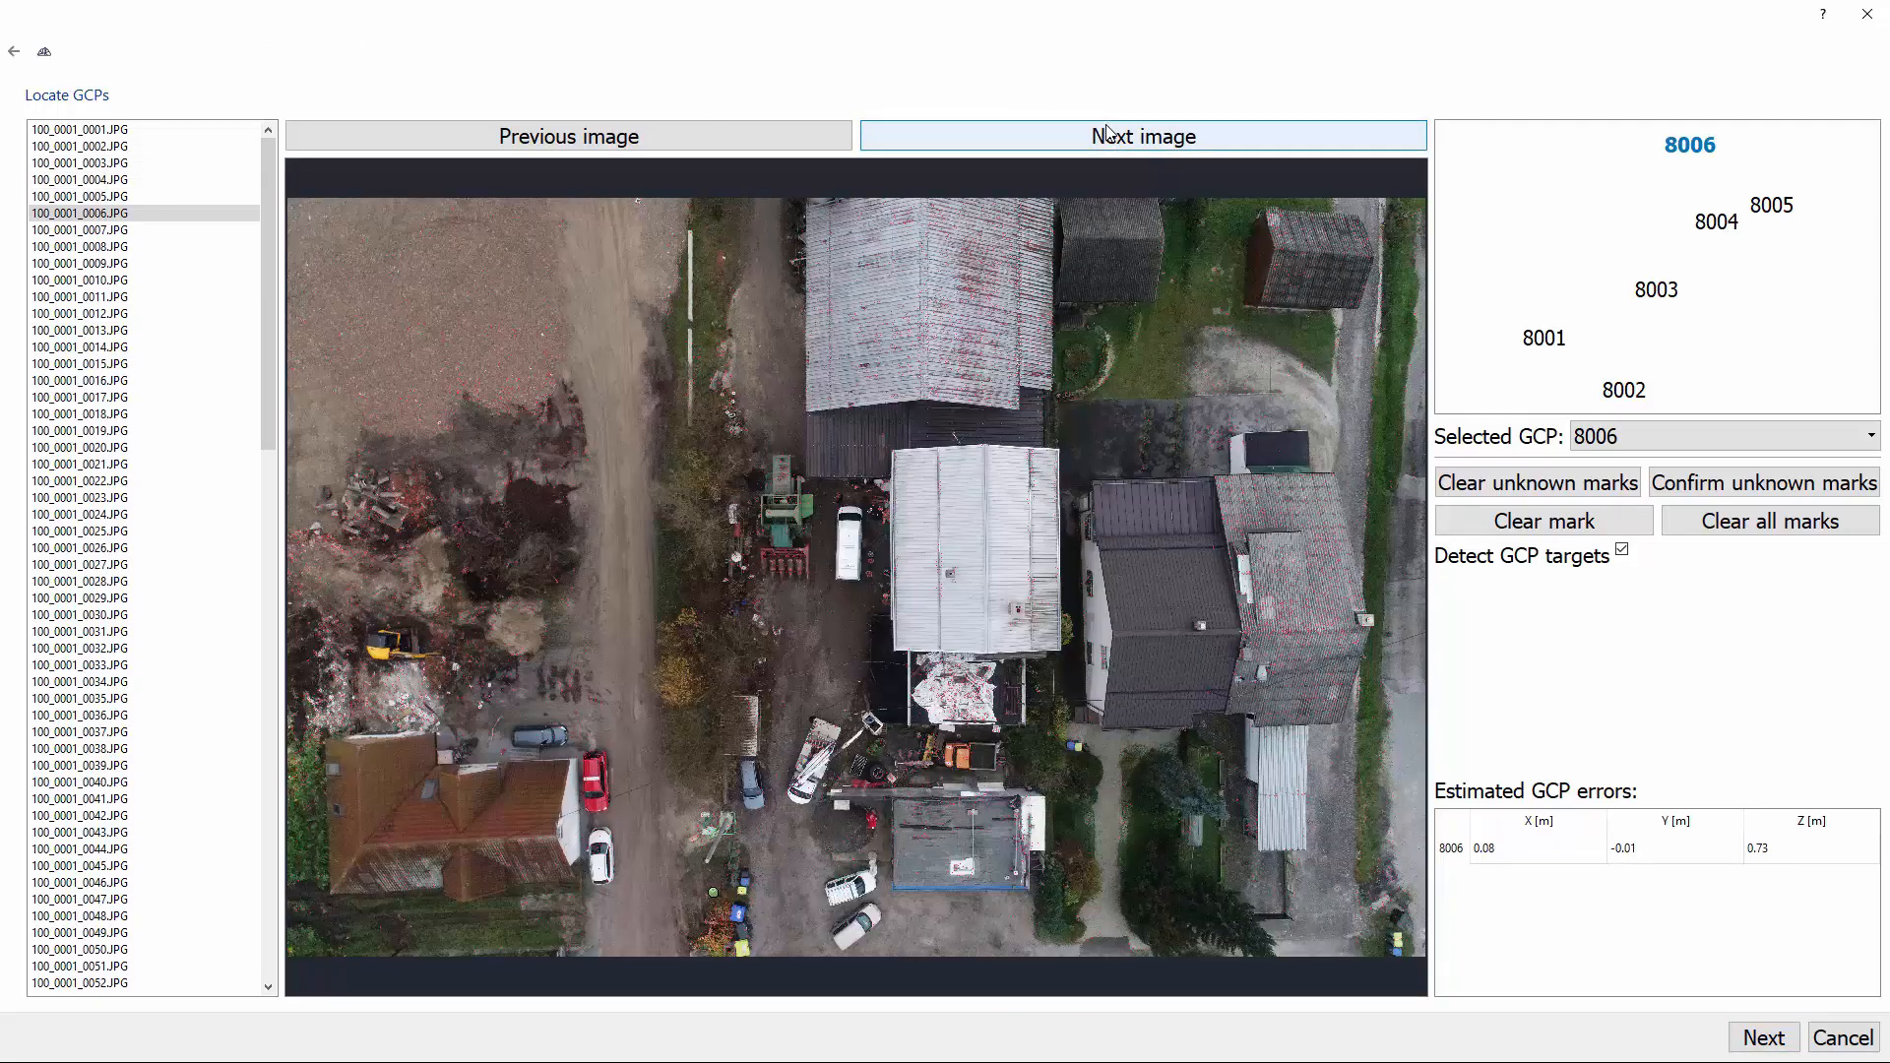
click(1109, 138)
click(1109, 138)
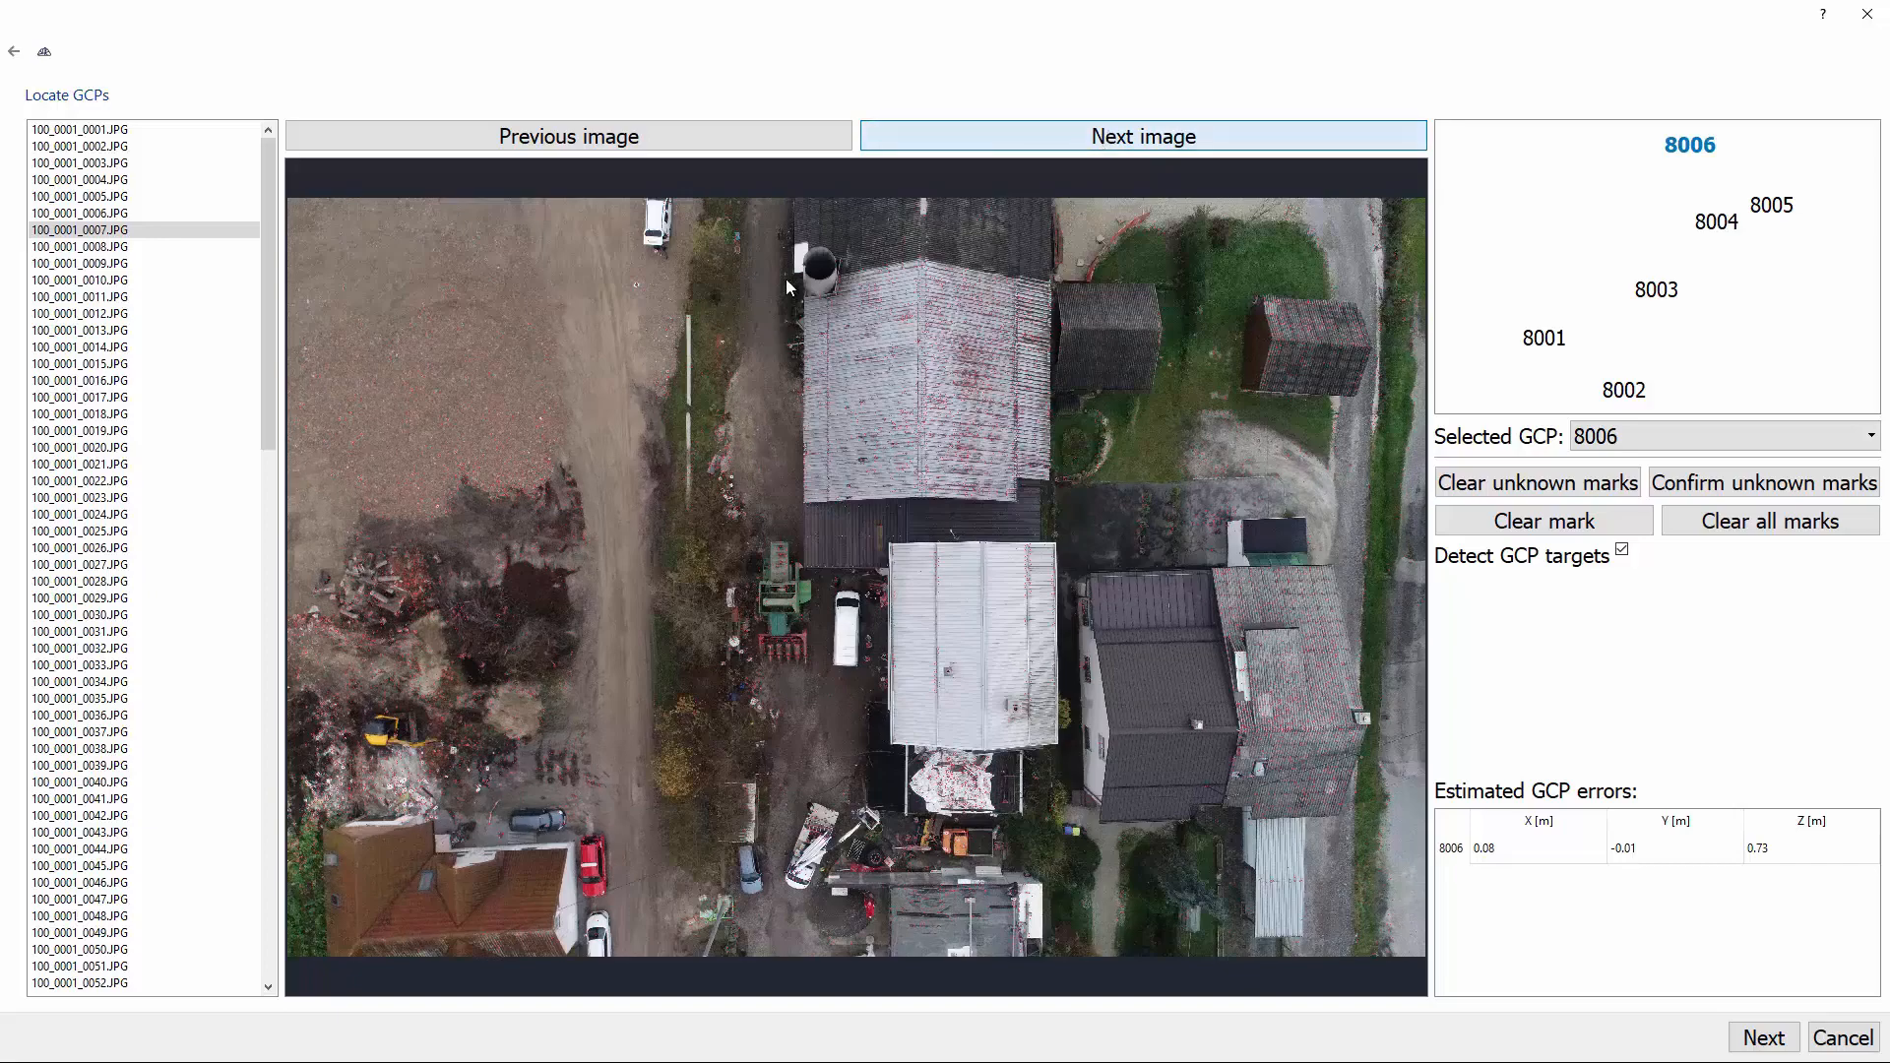
scroll(656, 363, up, 5)
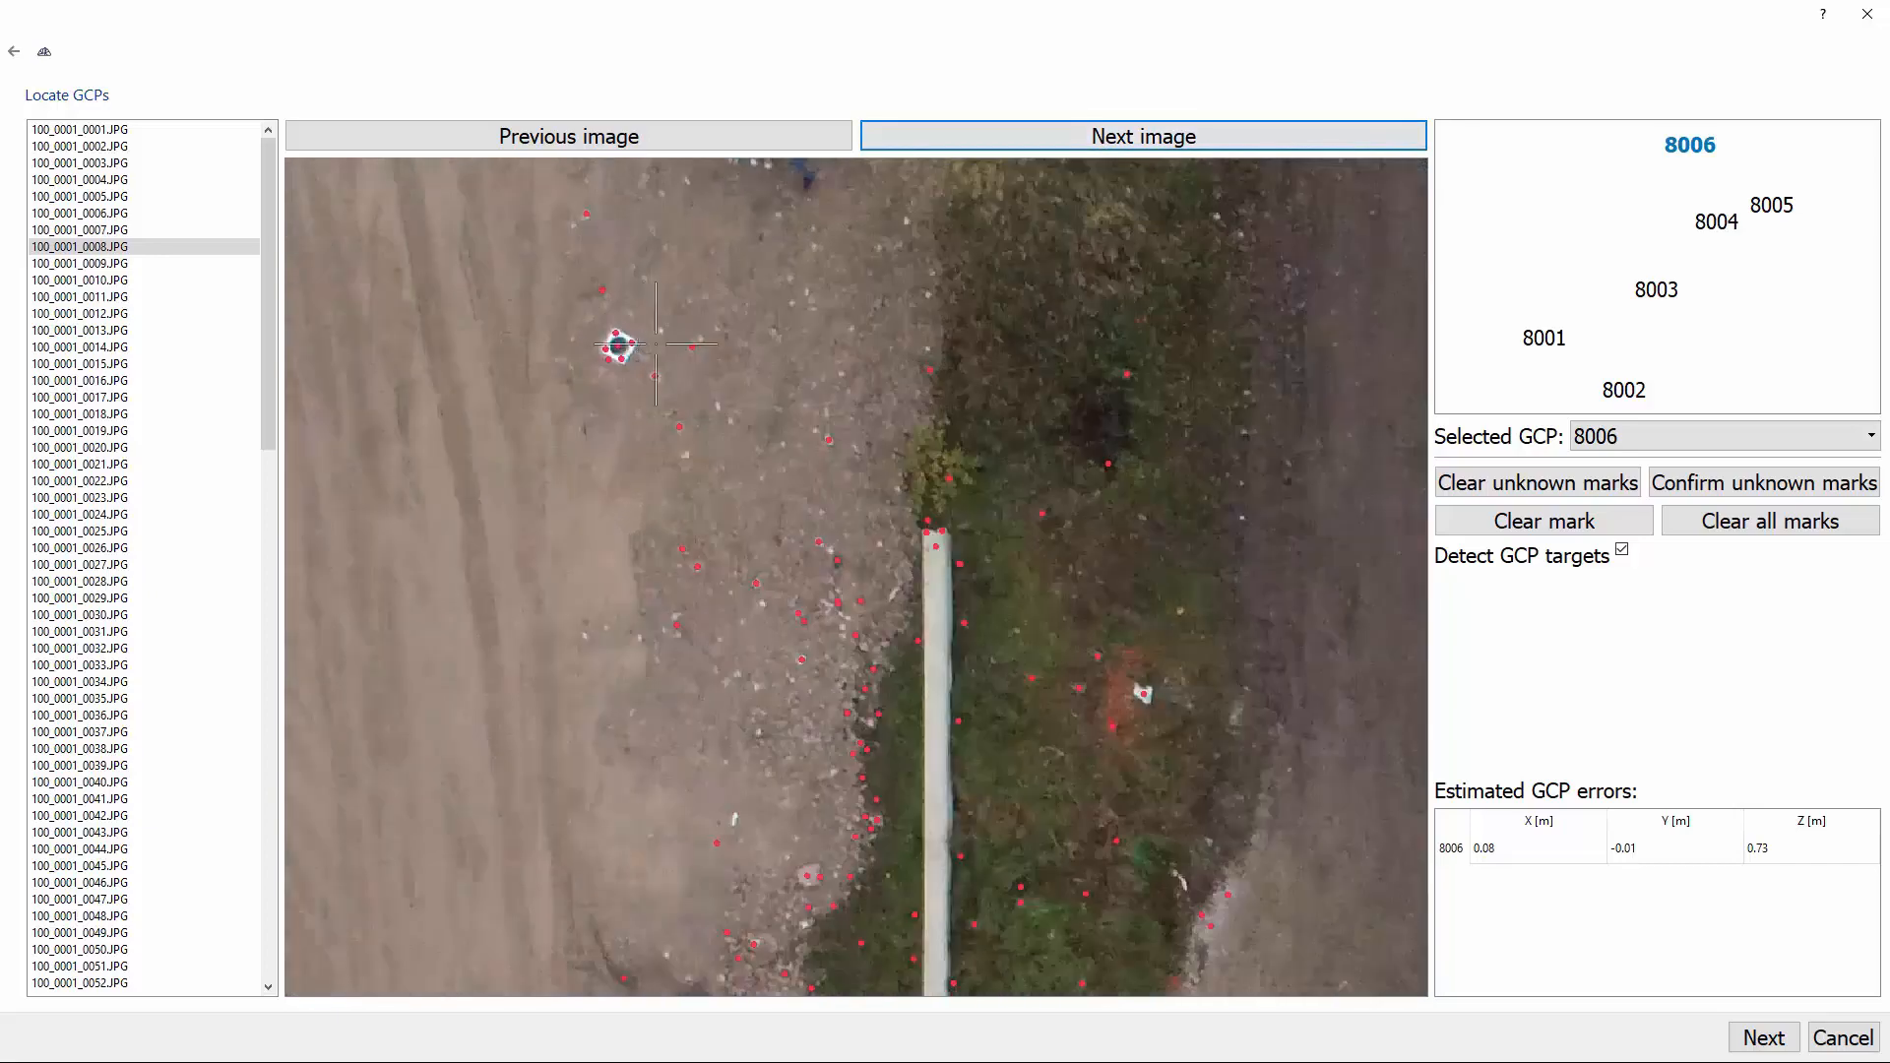
scroll(655, 281, down, 1)
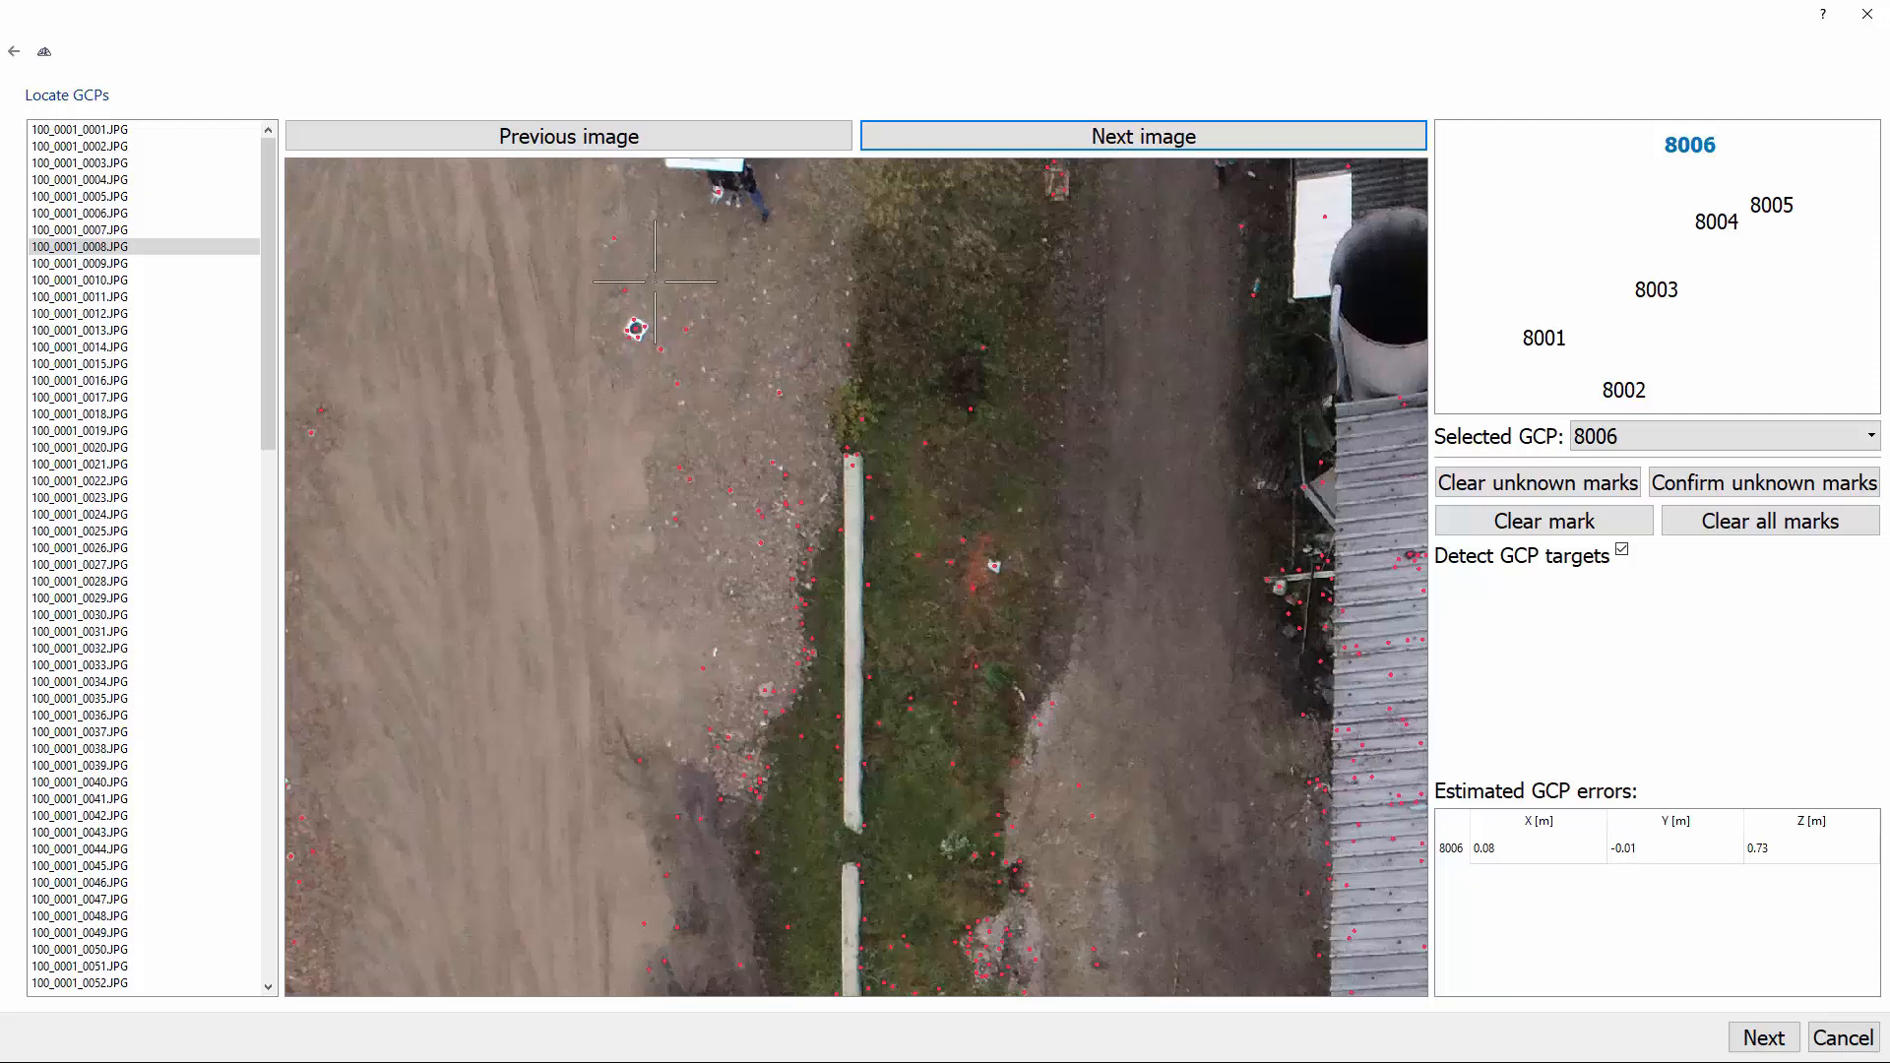
Find the target of GCP 8001 in image 100_0001_0019.JPG and mark the point at its centre.
click(1076, 144)
click(1075, 145)
click(1076, 145)
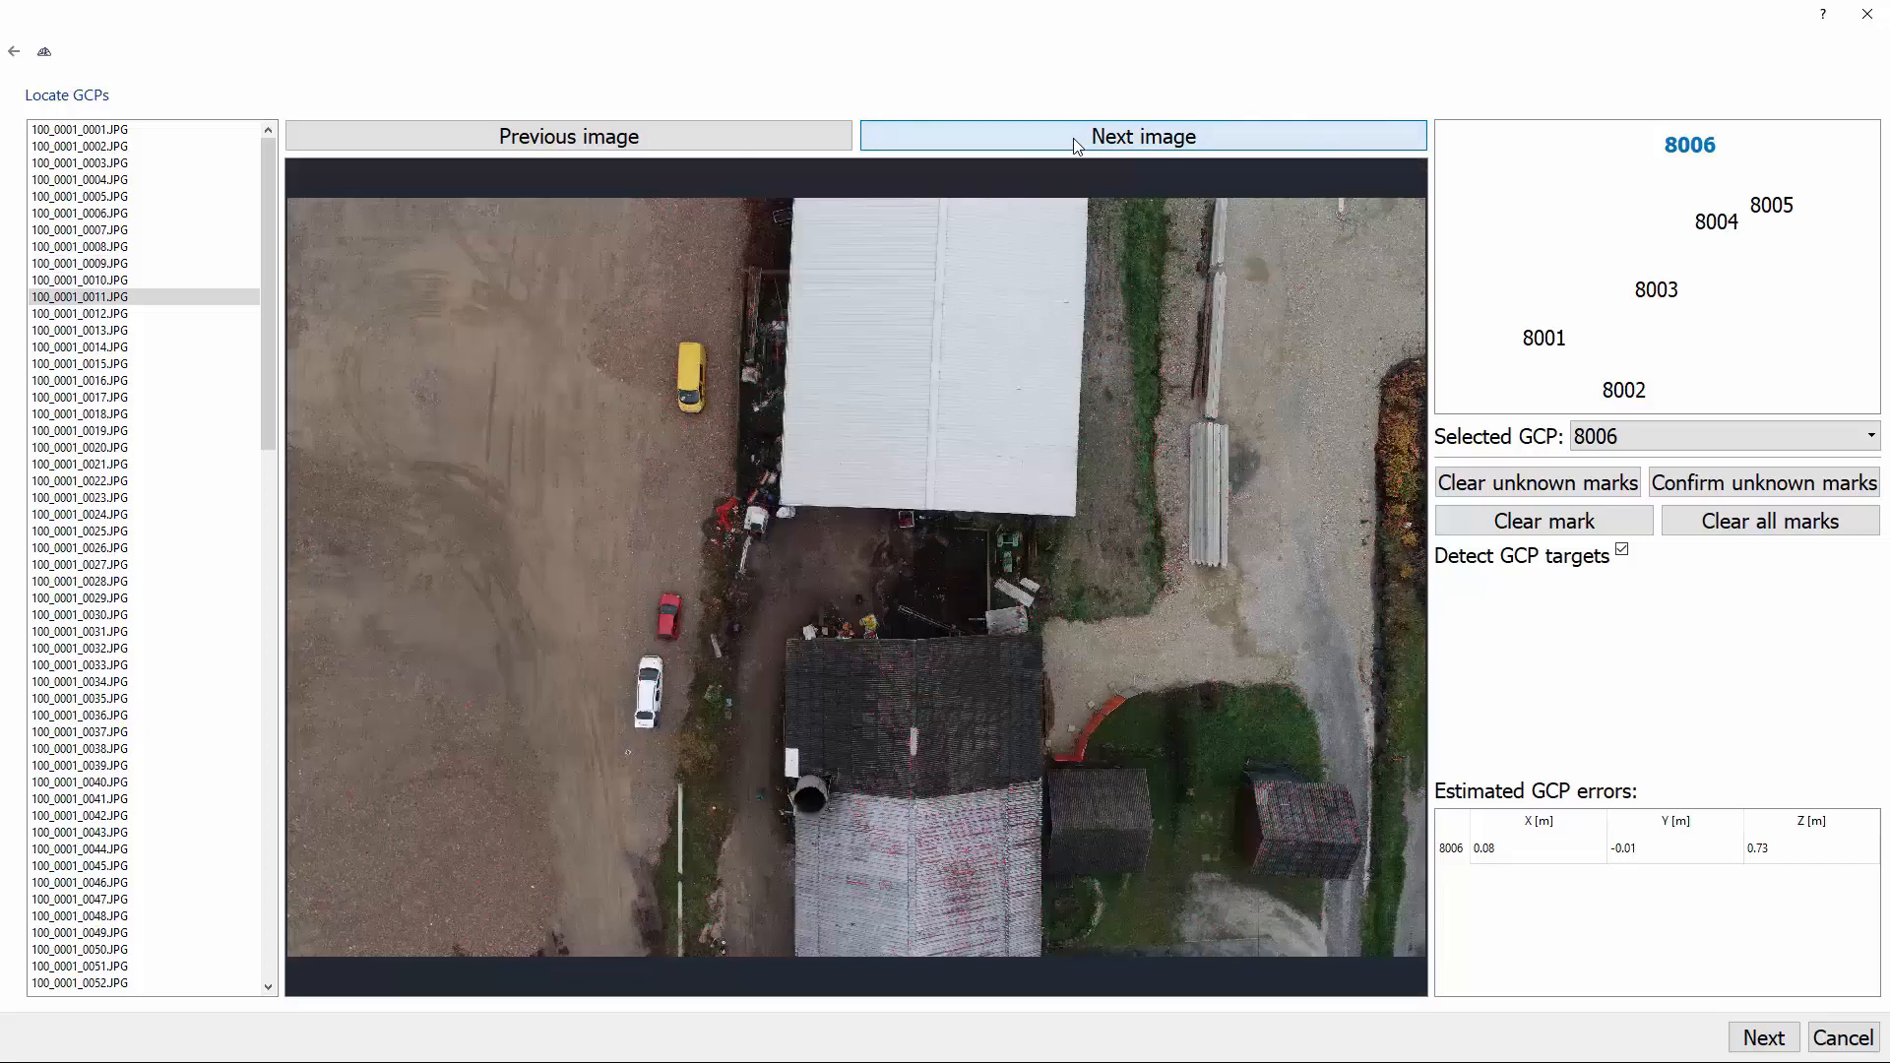
click(1075, 145)
click(1075, 145)
click(1075, 144)
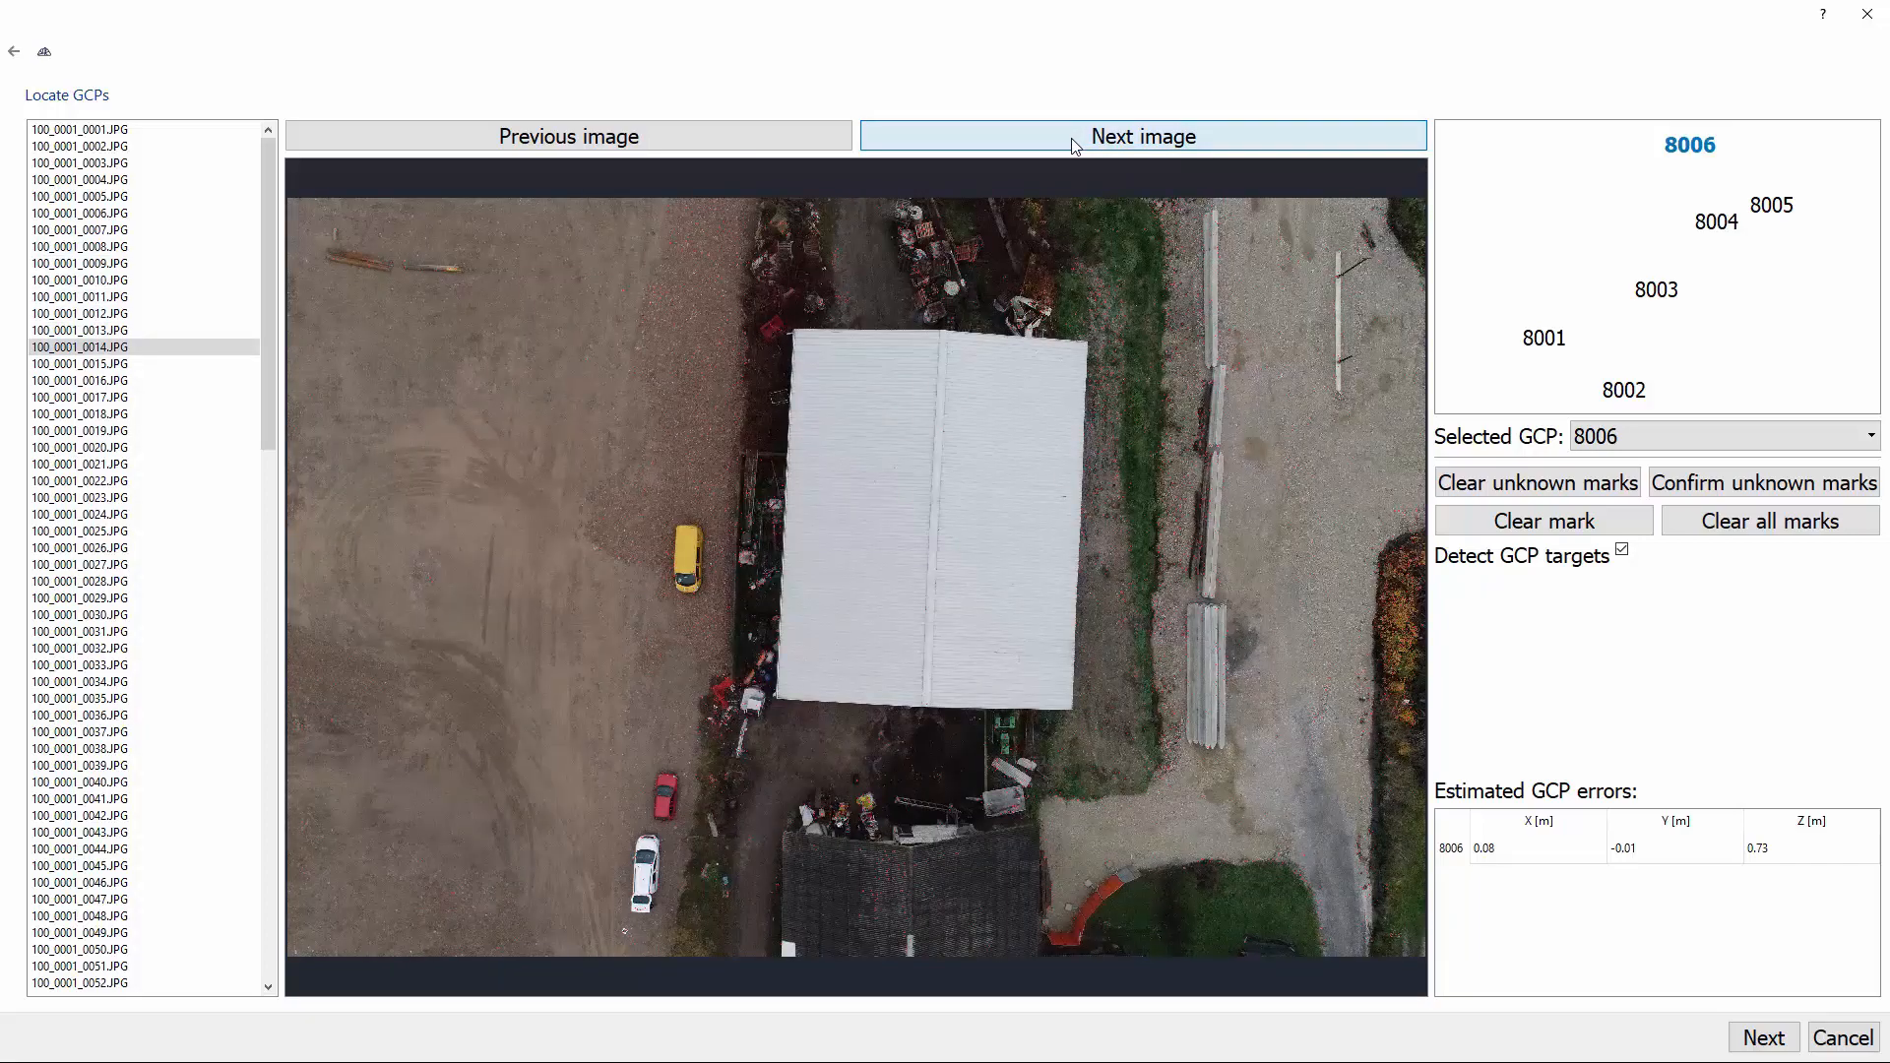
click(1076, 144)
click(1075, 144)
click(1075, 145)
click(1075, 144)
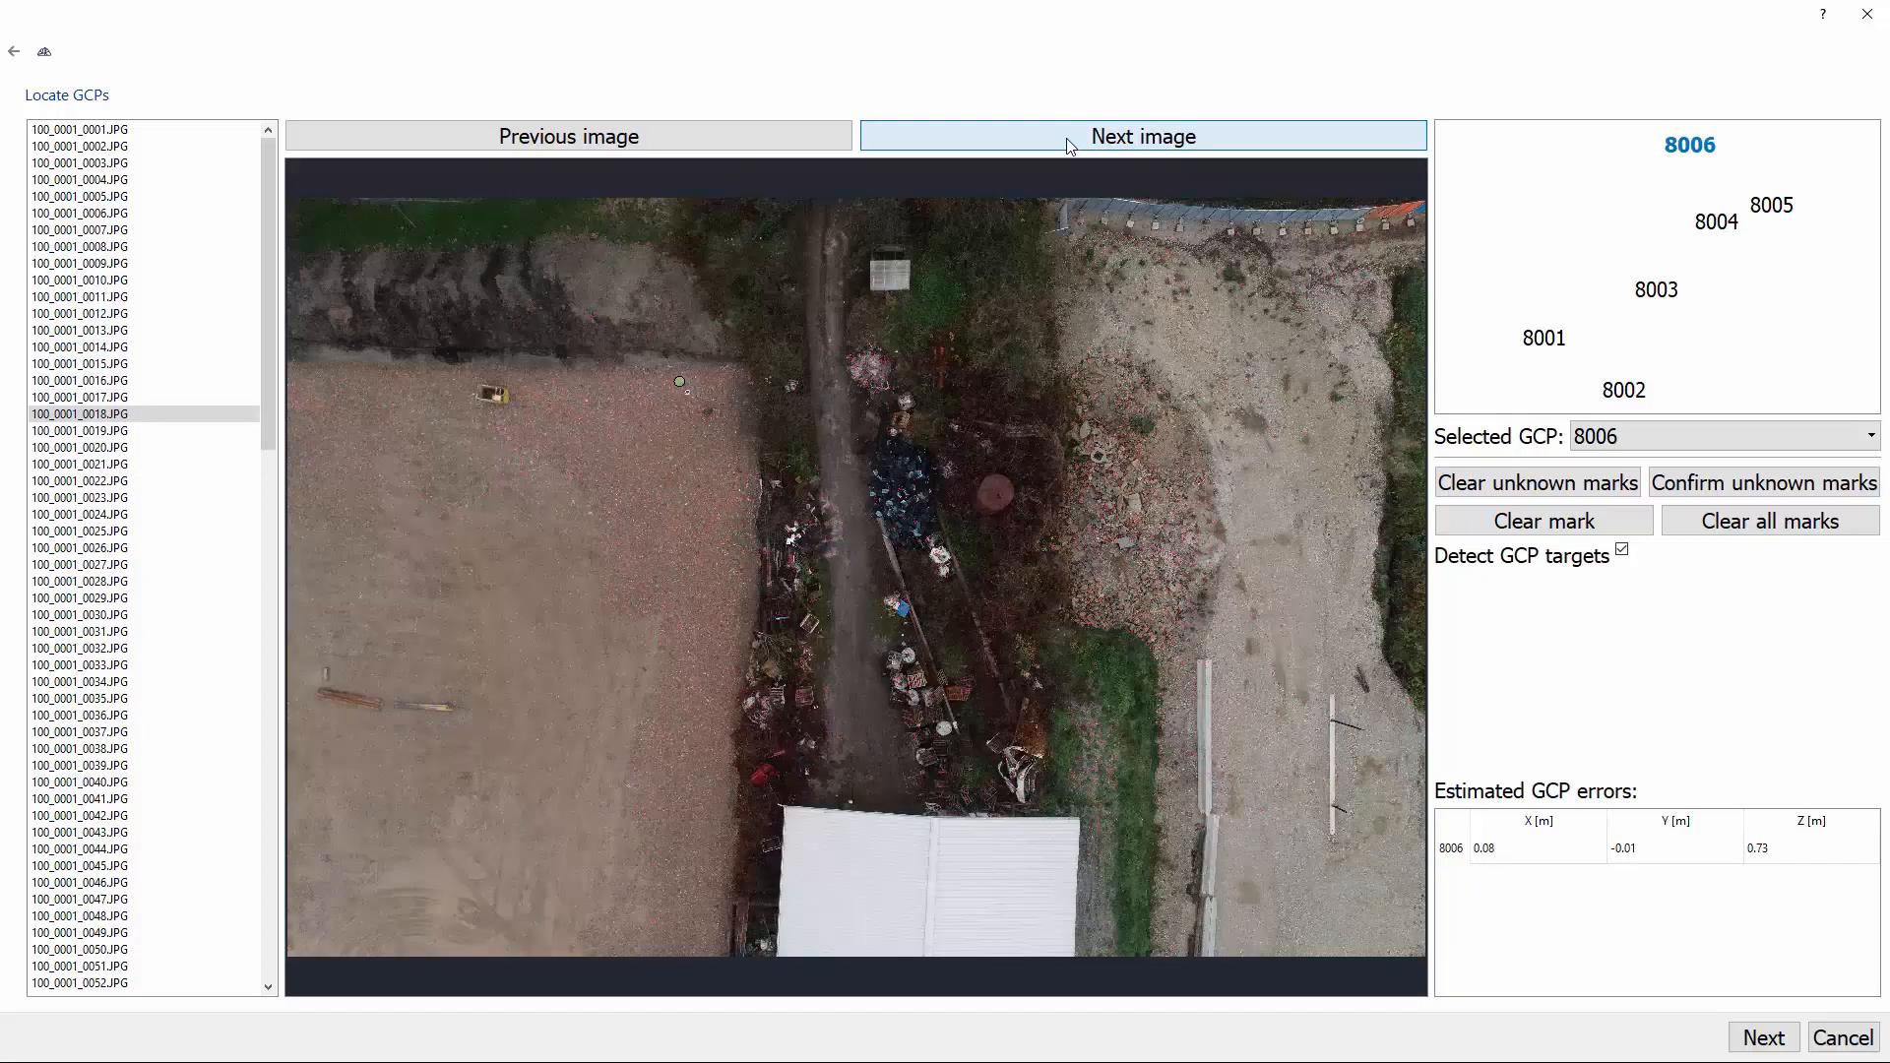
click(1075, 145)
scroll(733, 612, up, 4)
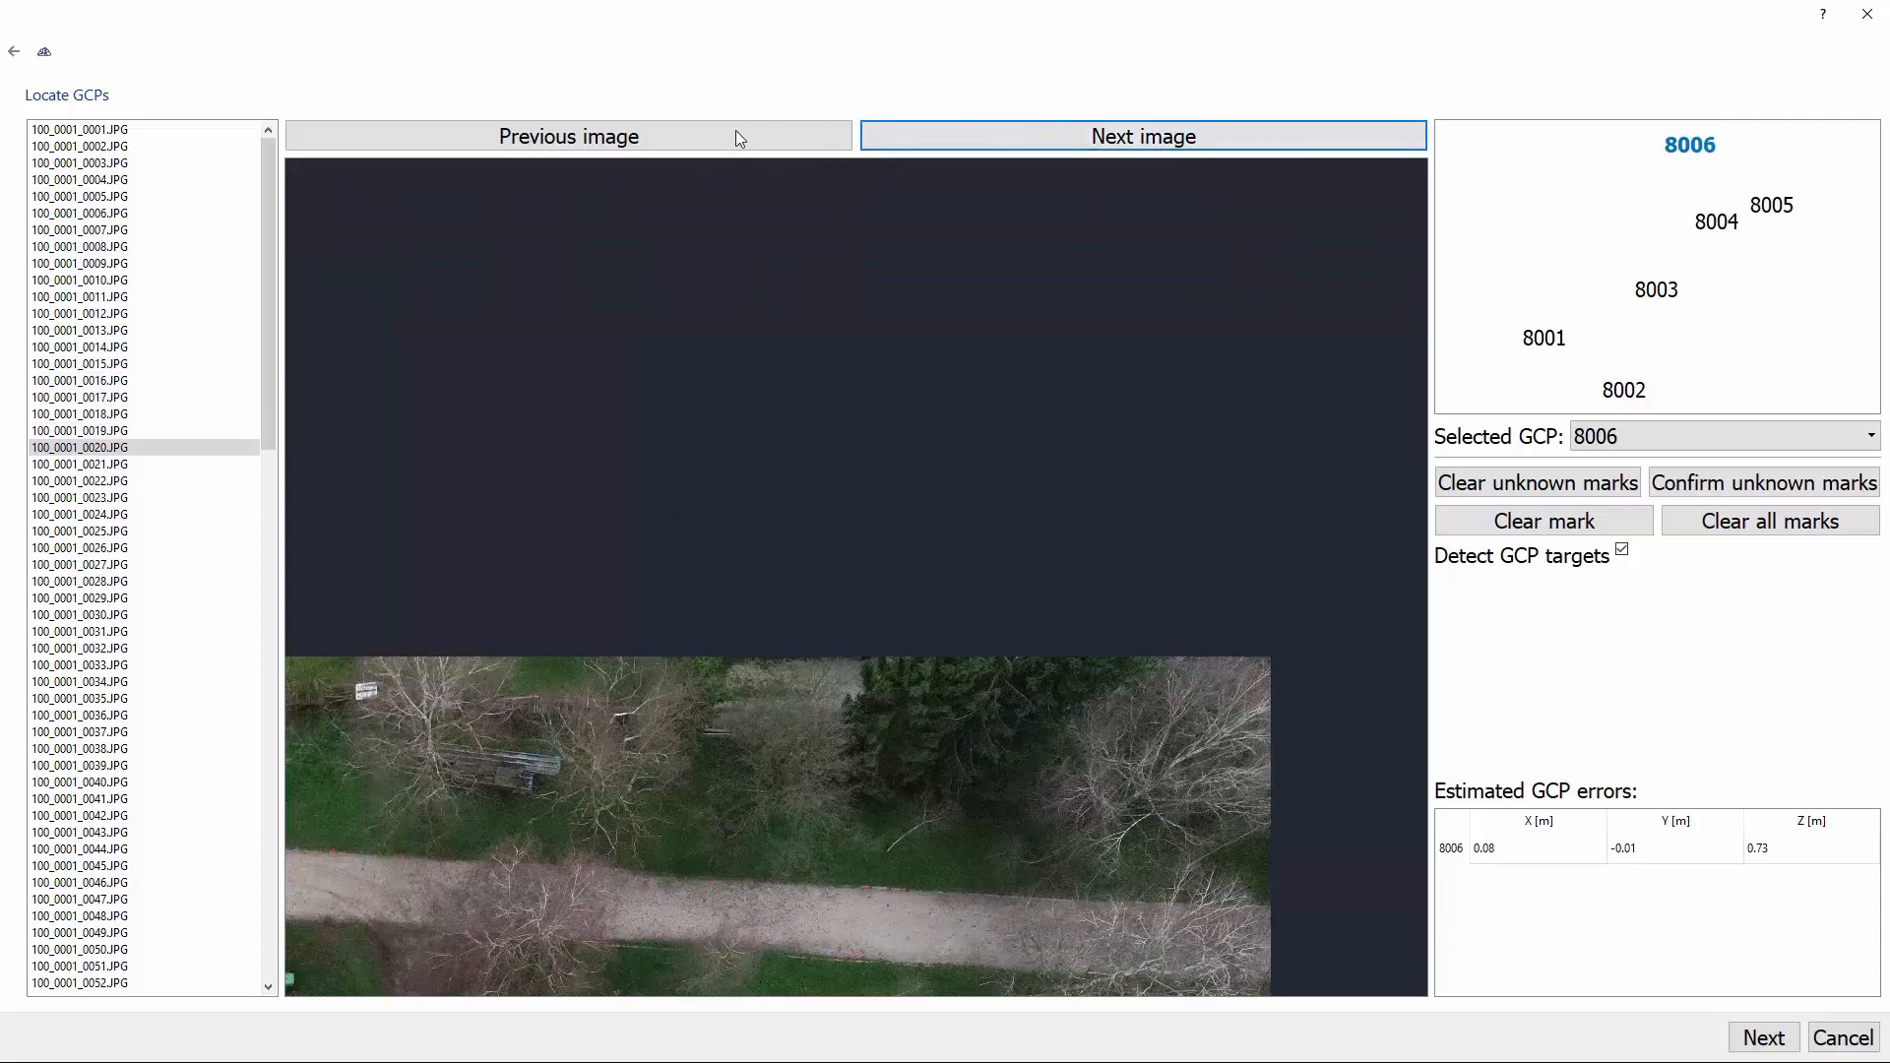
click(733, 128)
scroll(723, 571, up, 3)
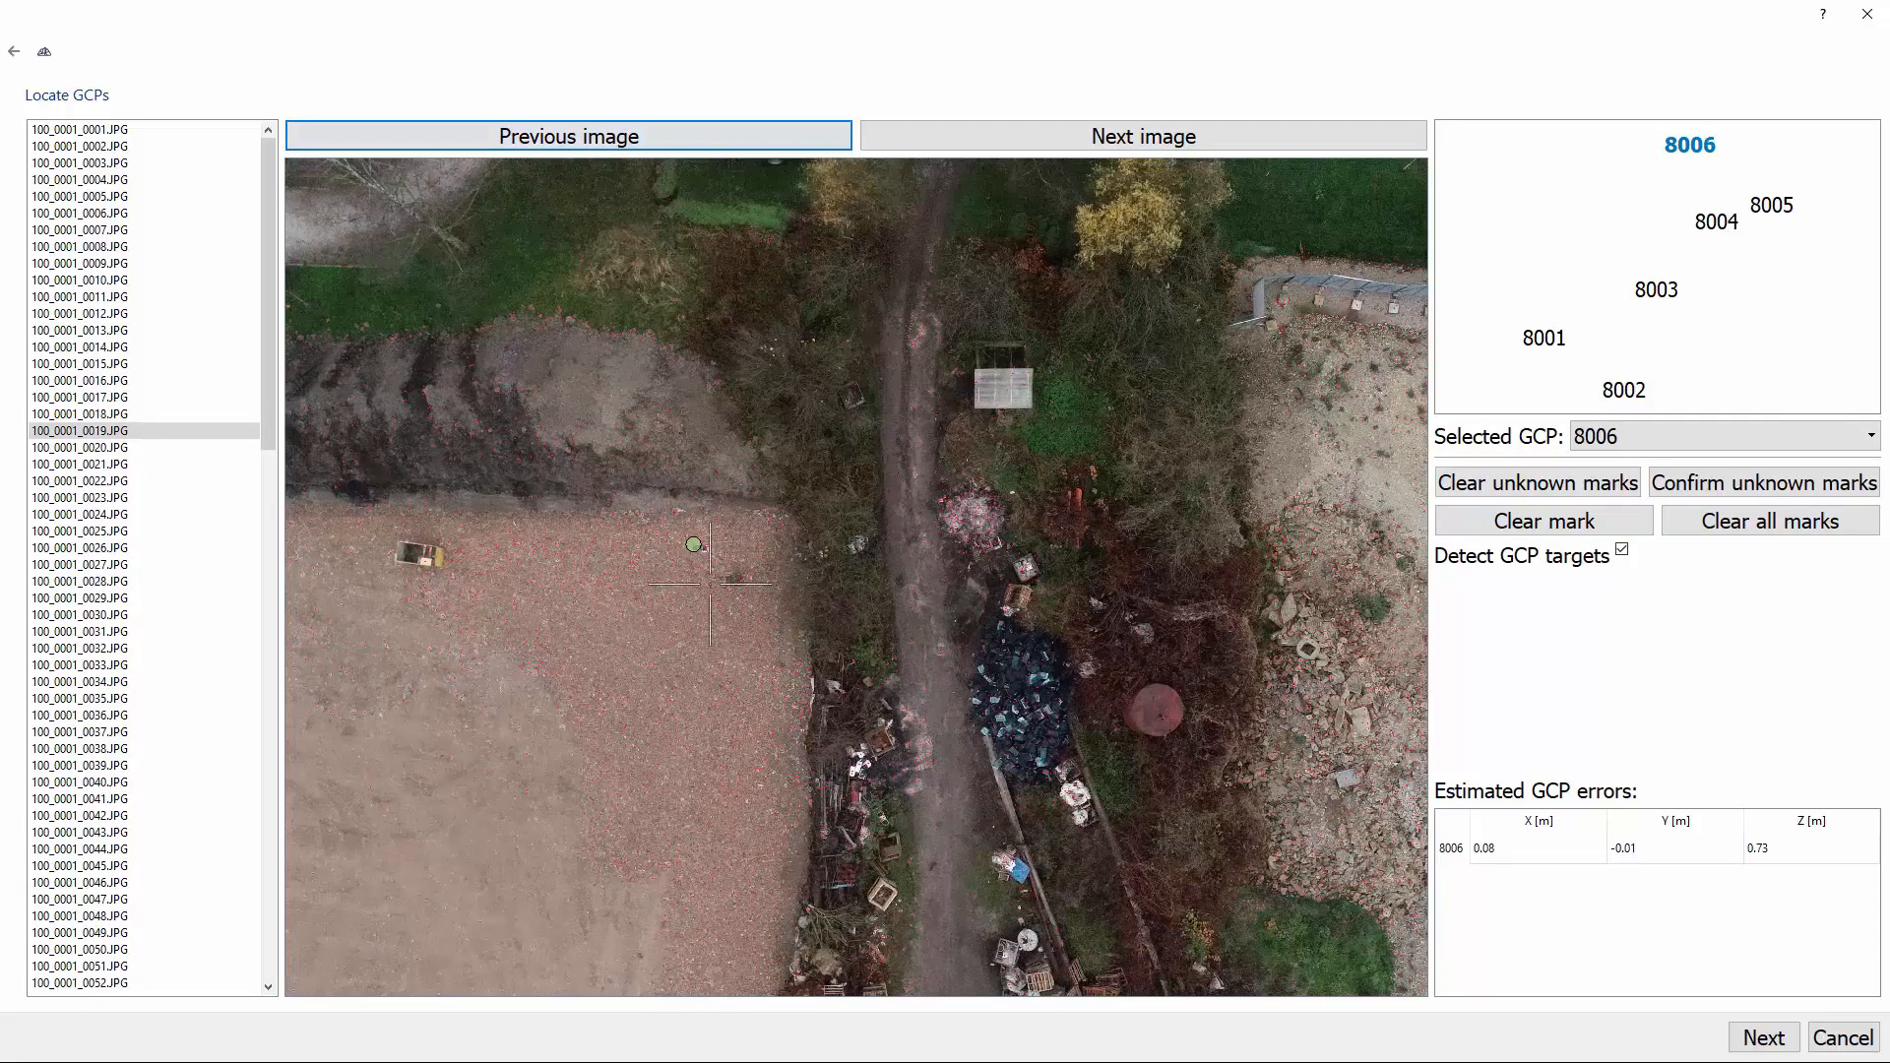
scroll(724, 571, up, 5)
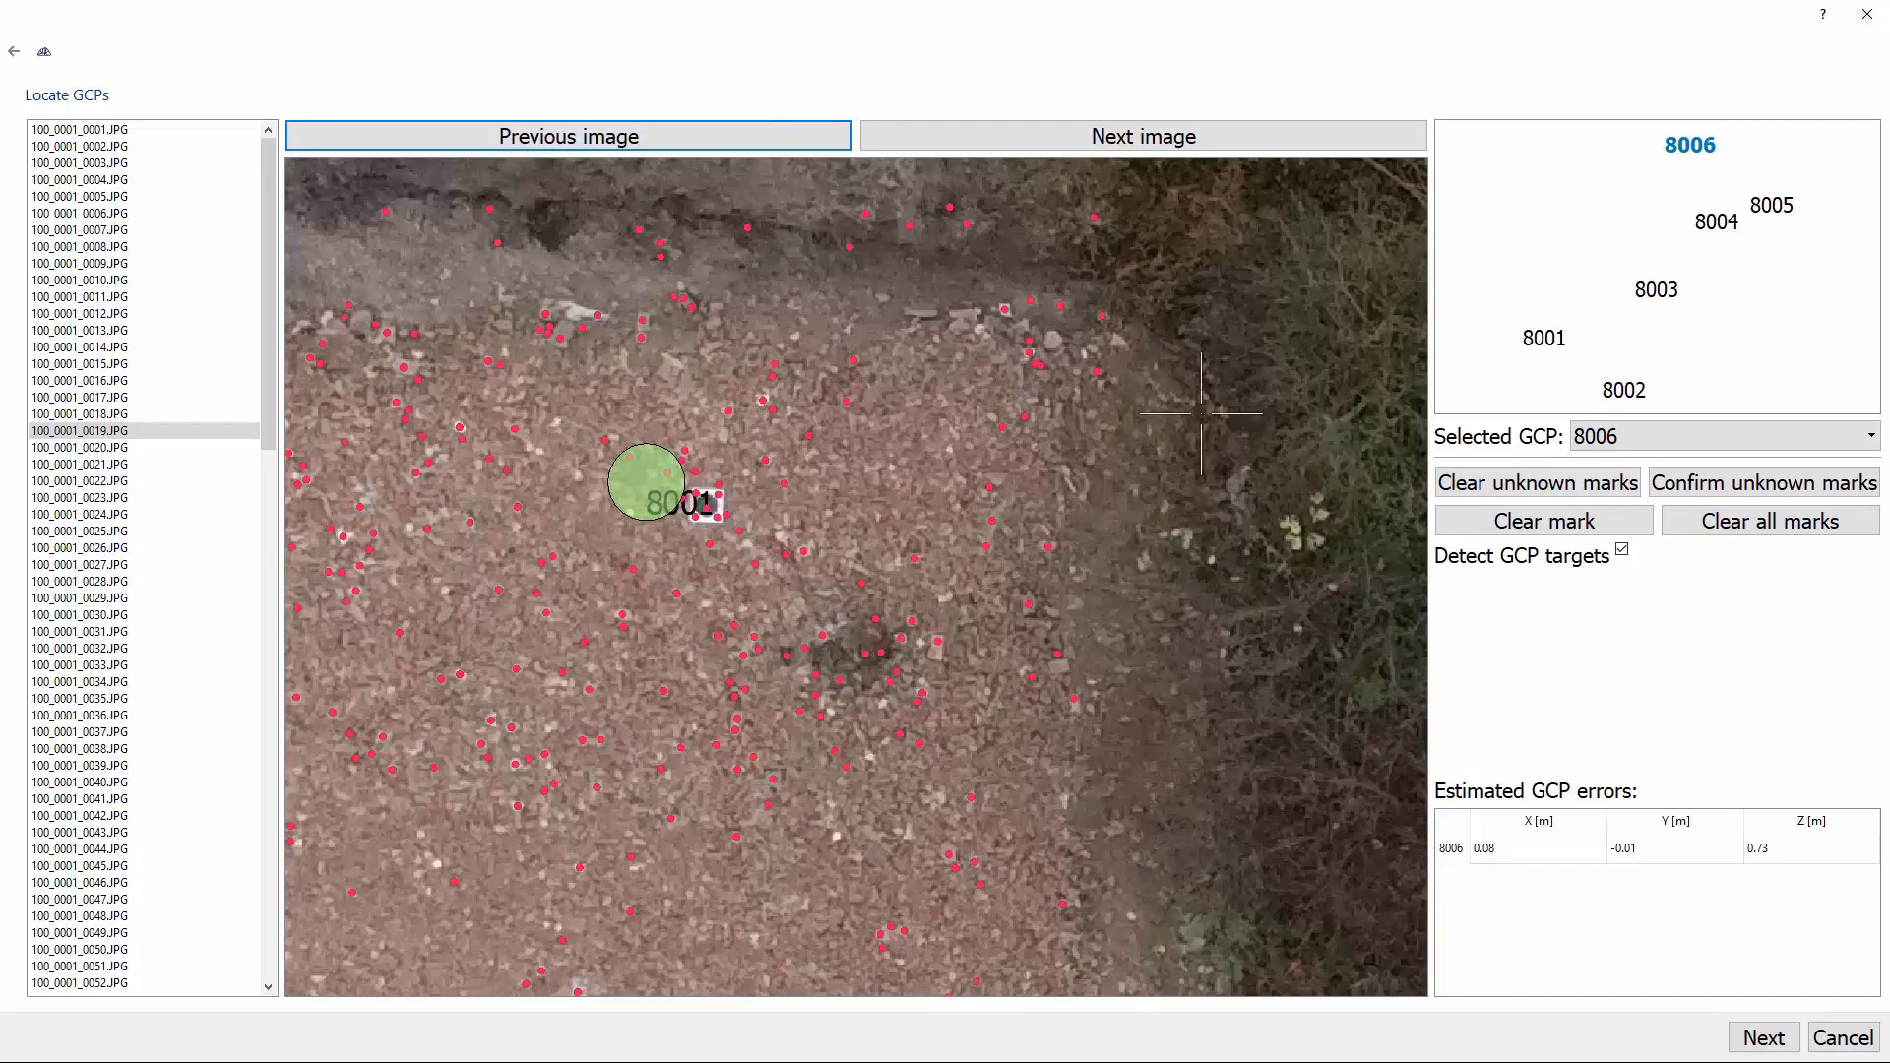
click(1543, 339)
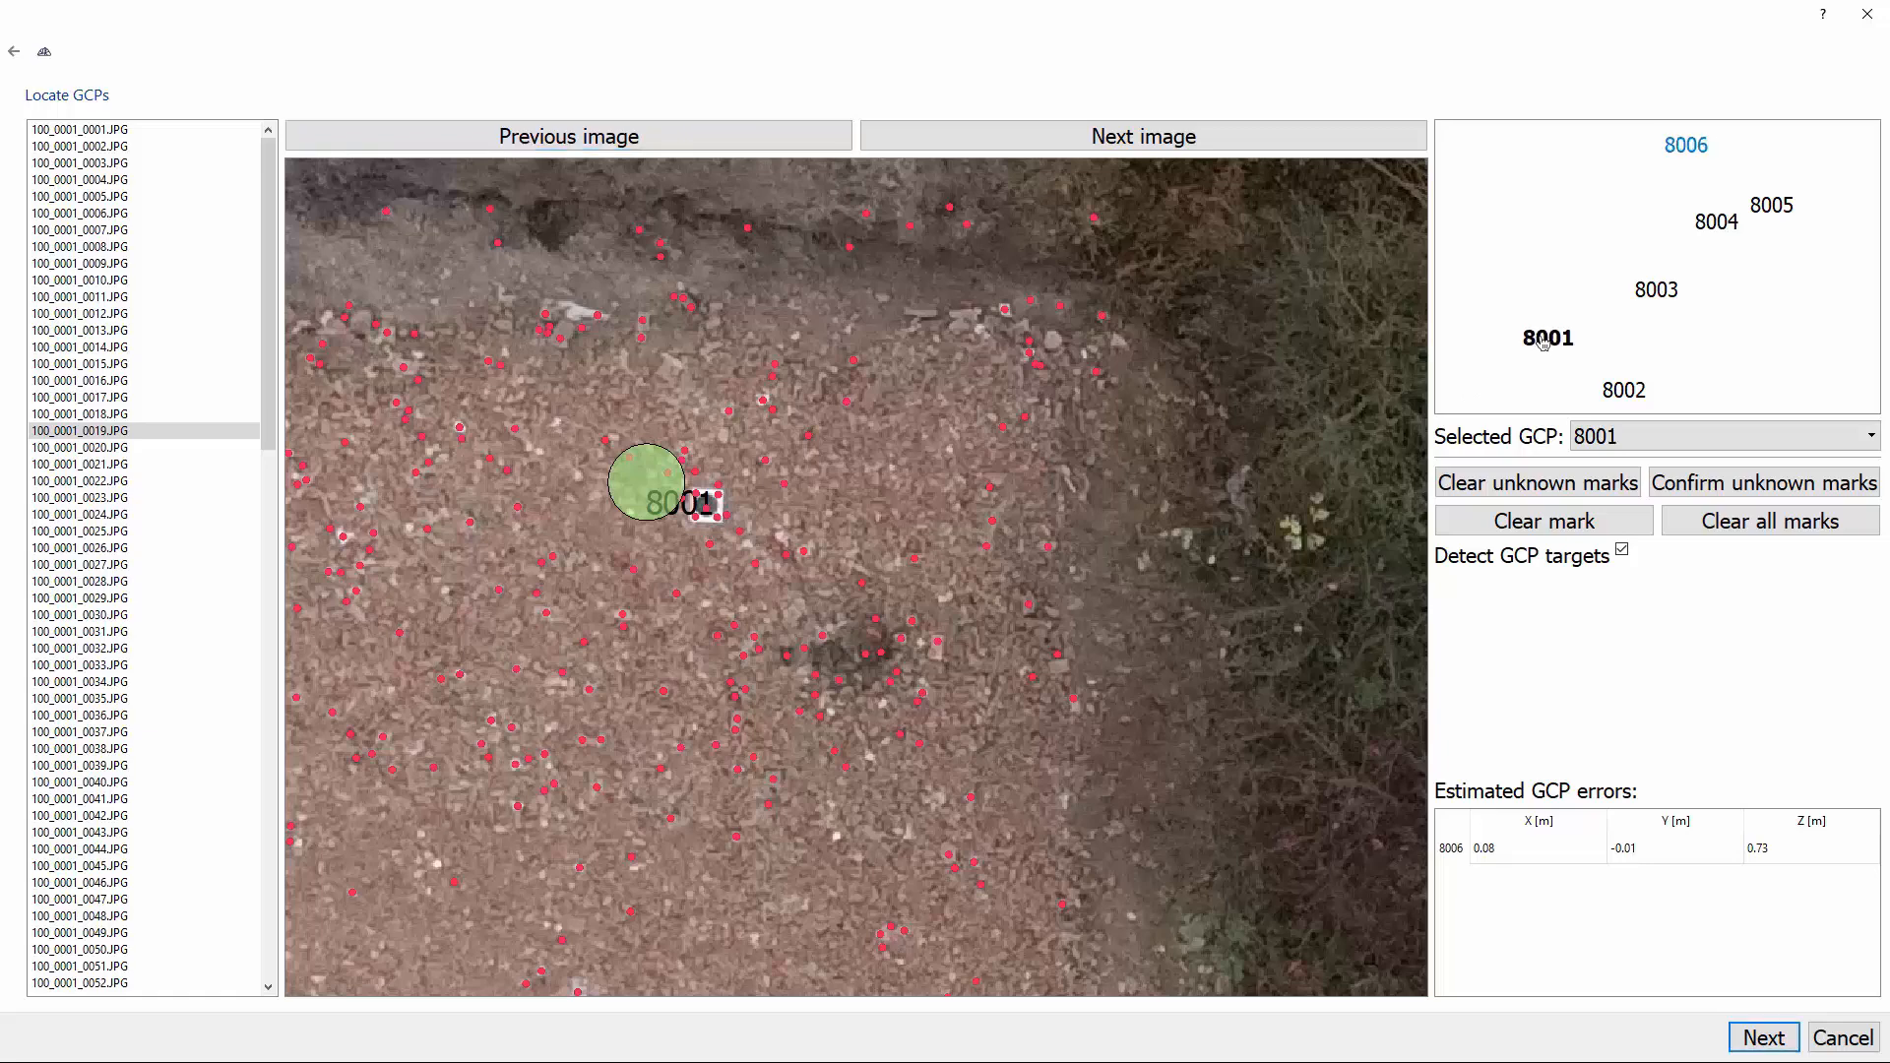
click(706, 508)
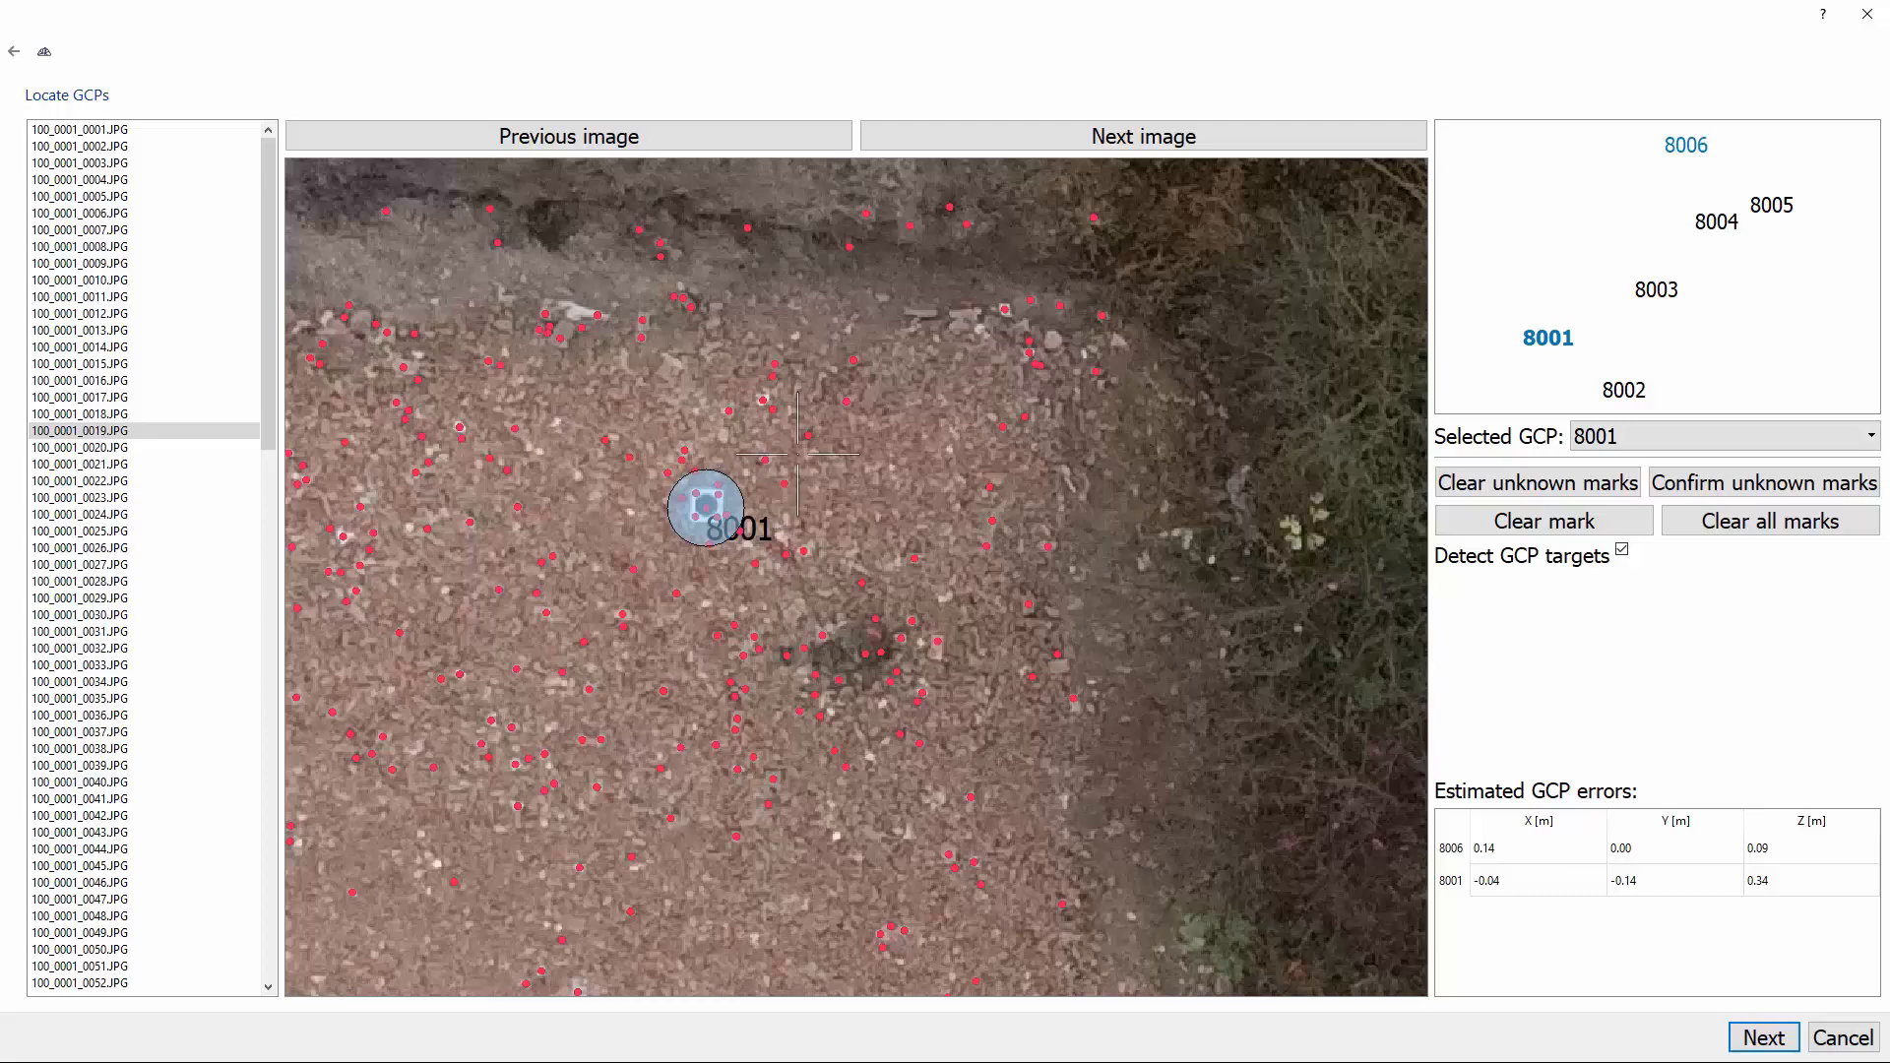
Mark GCP 8003 at the centre of its target in image 100_0001_0035.JPG and advance to the following image.
click(1139, 140)
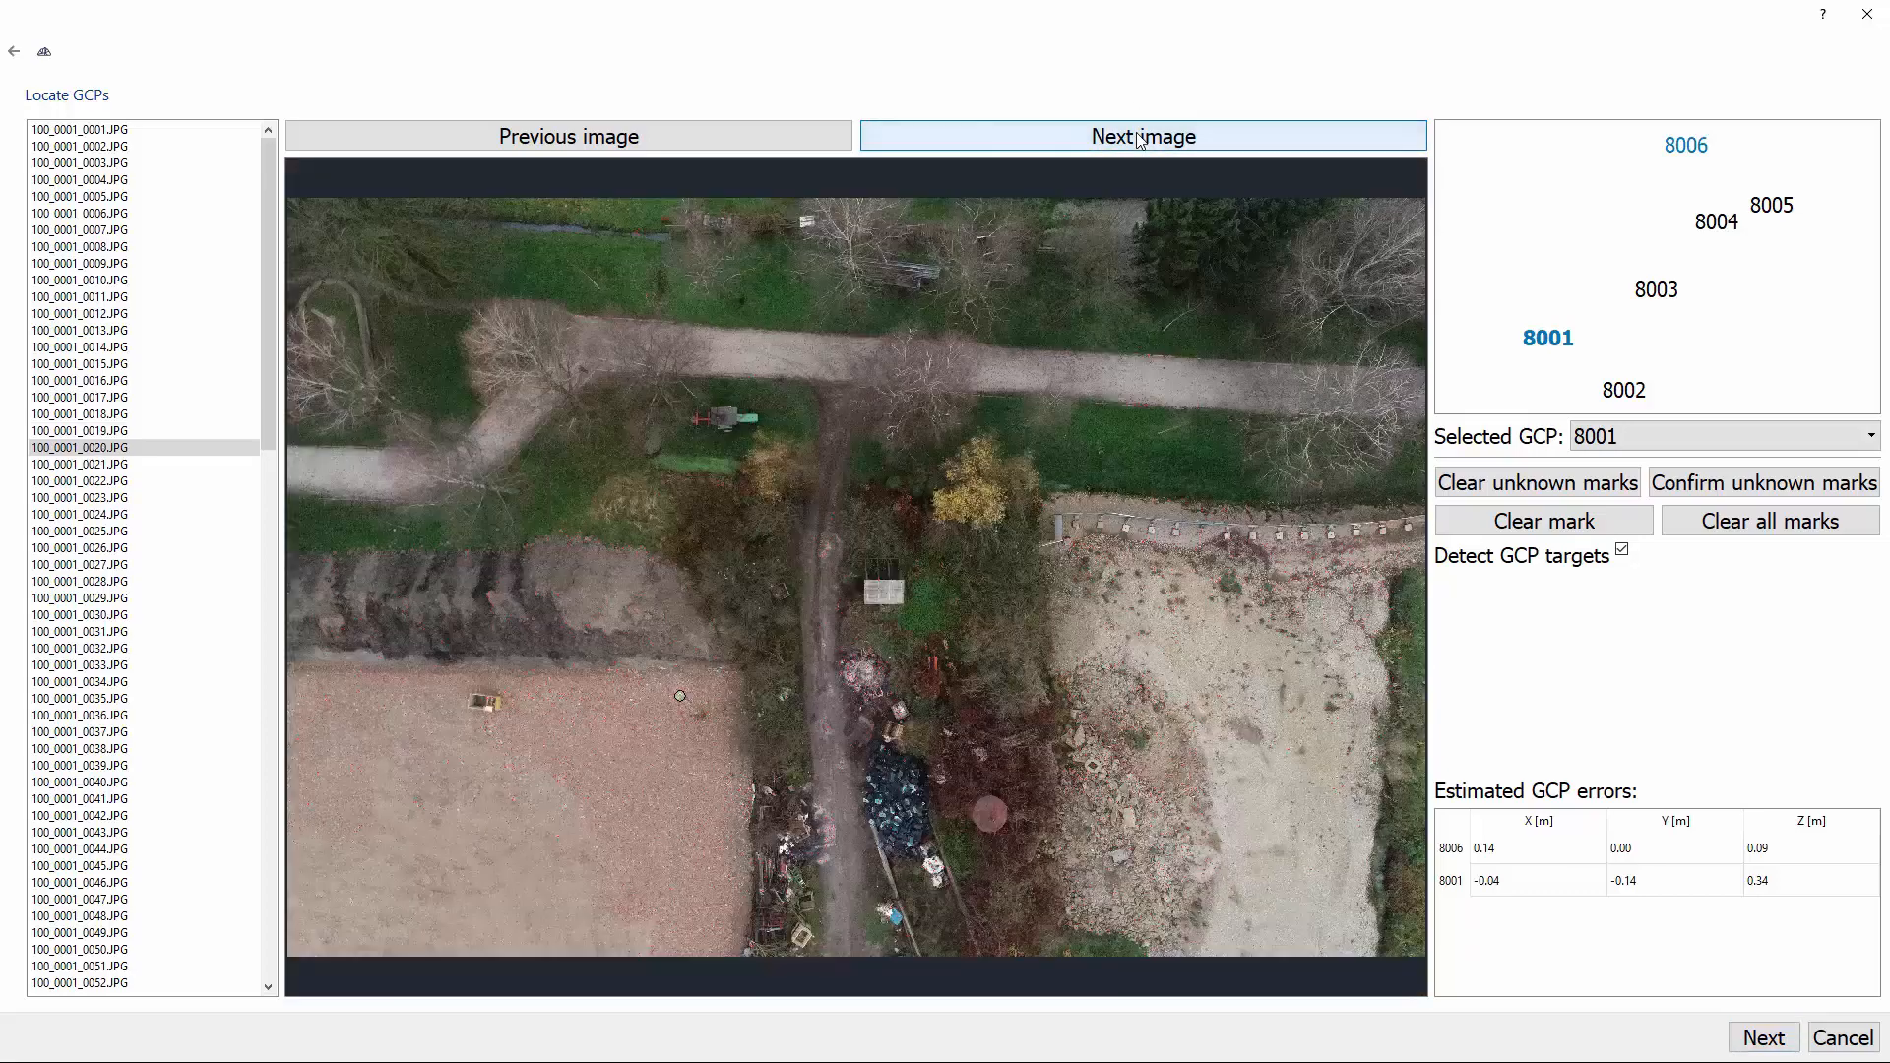
click(1139, 140)
click(1139, 140)
click(1139, 140)
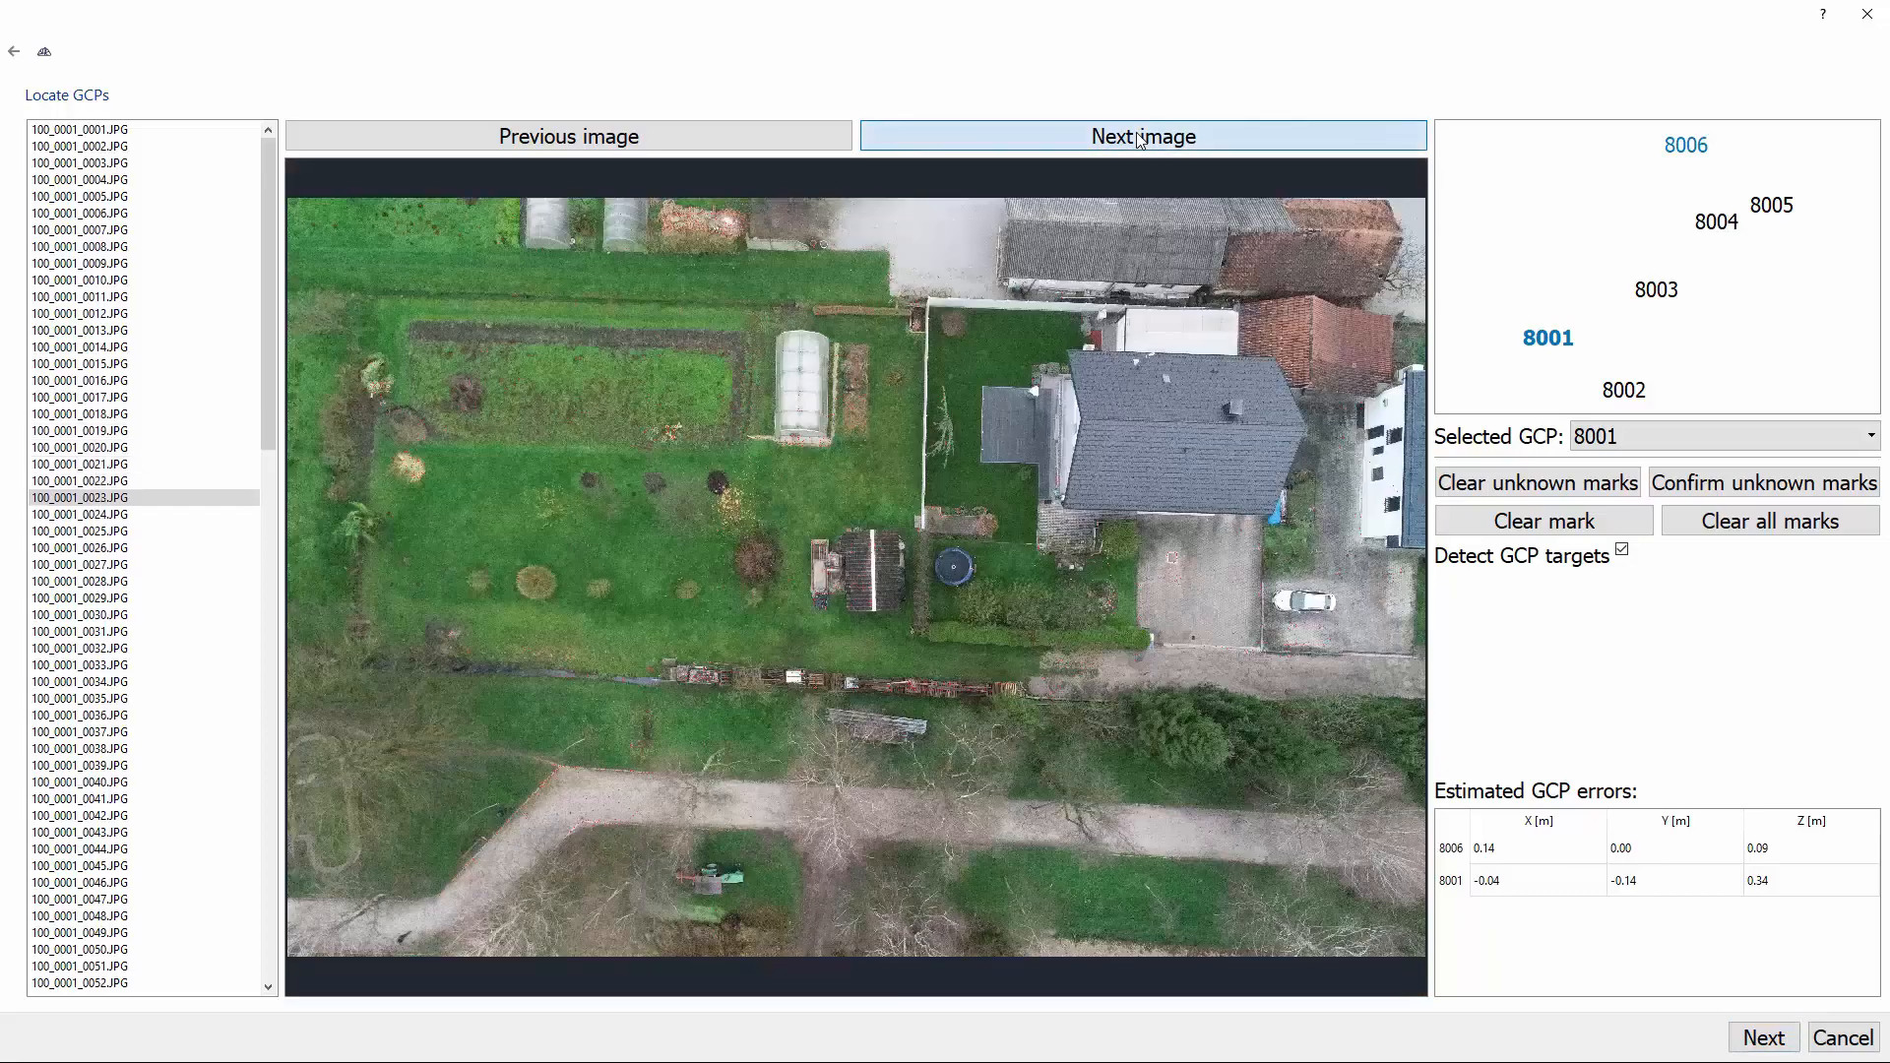
click(1139, 140)
click(1139, 140)
click(1139, 140)
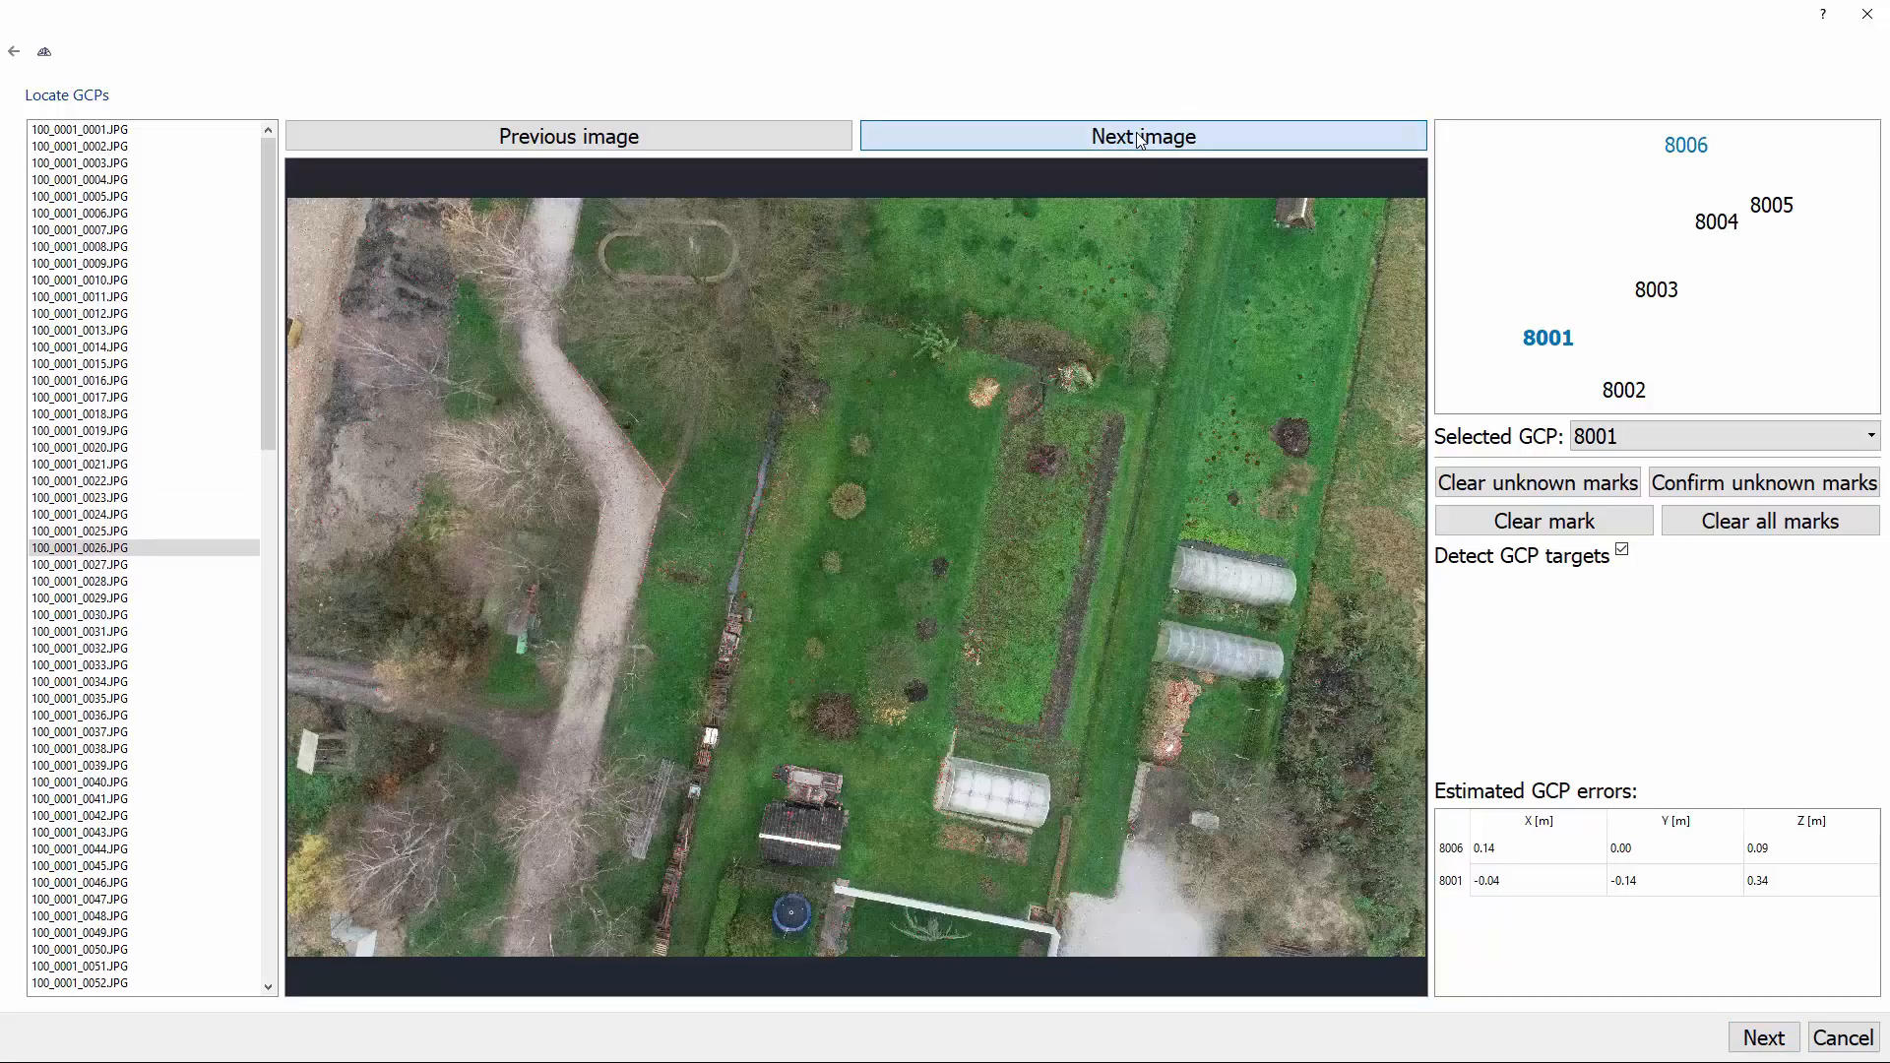
click(1139, 139)
click(1139, 140)
click(1139, 140)
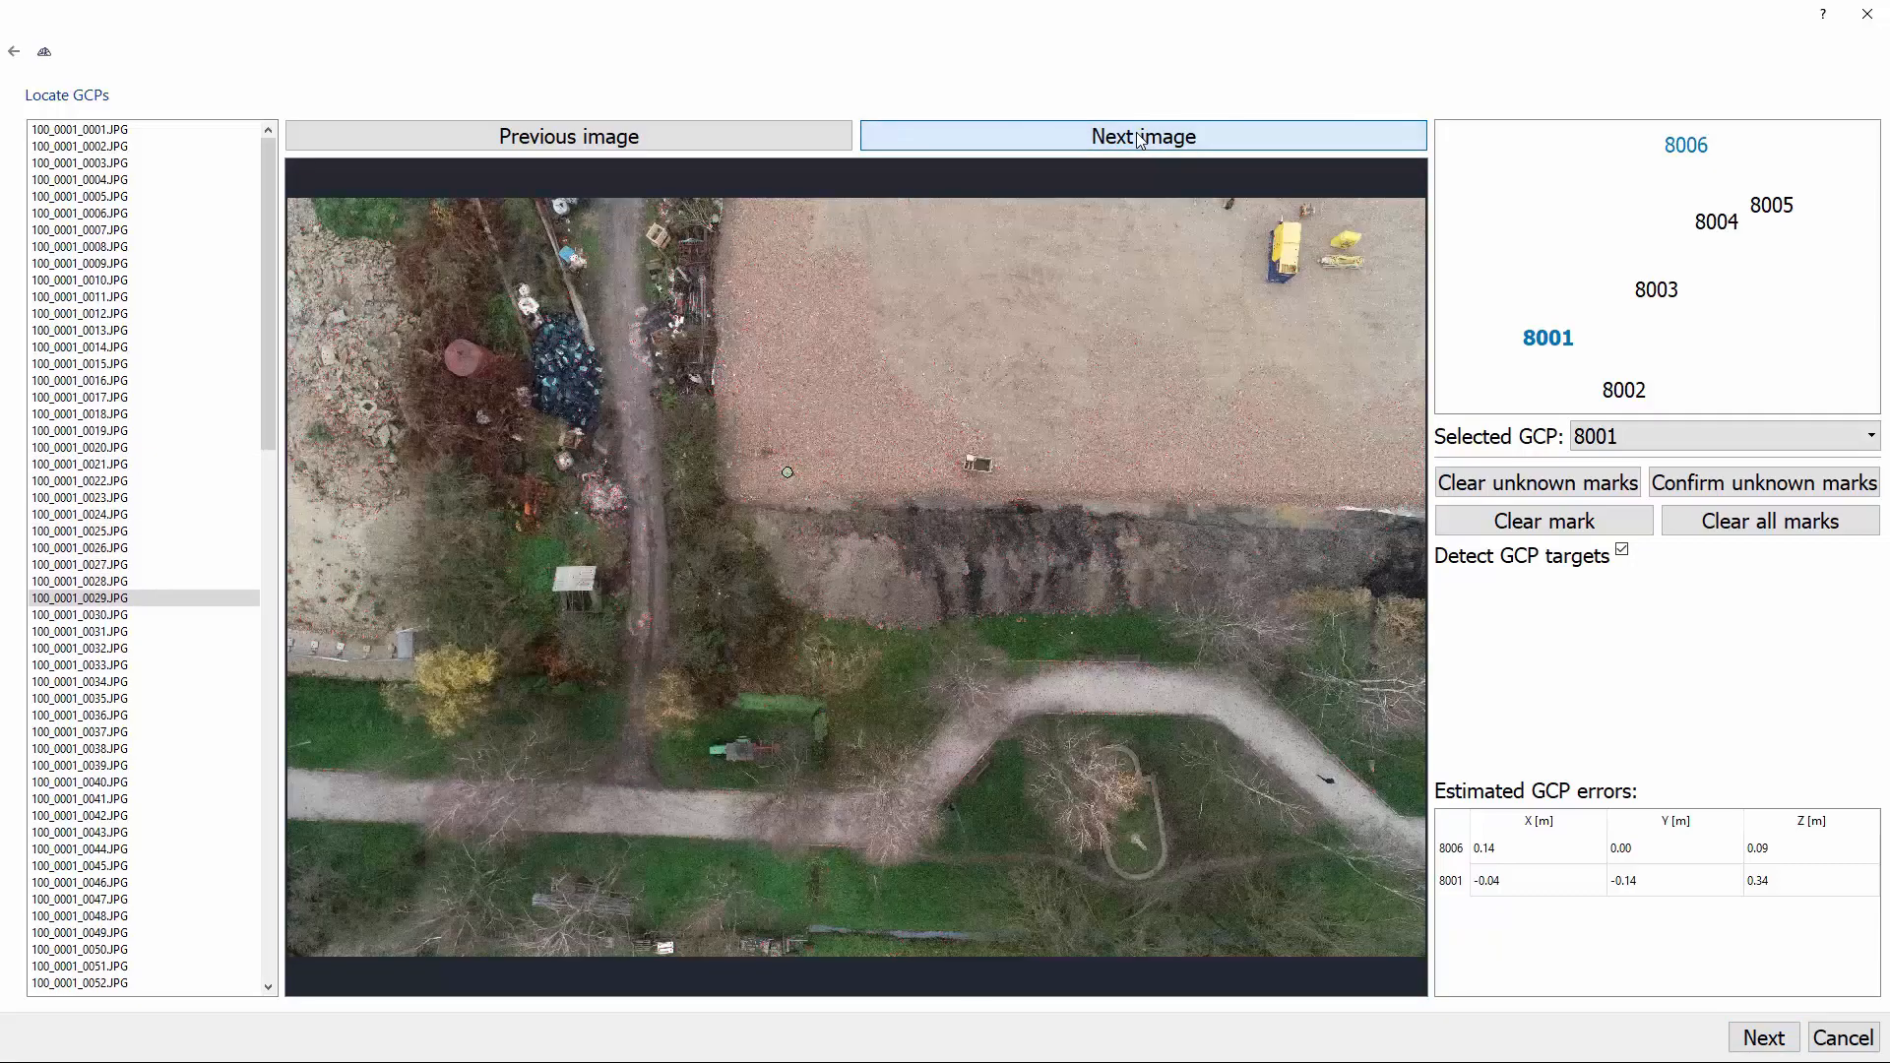
click(1139, 140)
click(1140, 139)
click(1139, 140)
click(1139, 140)
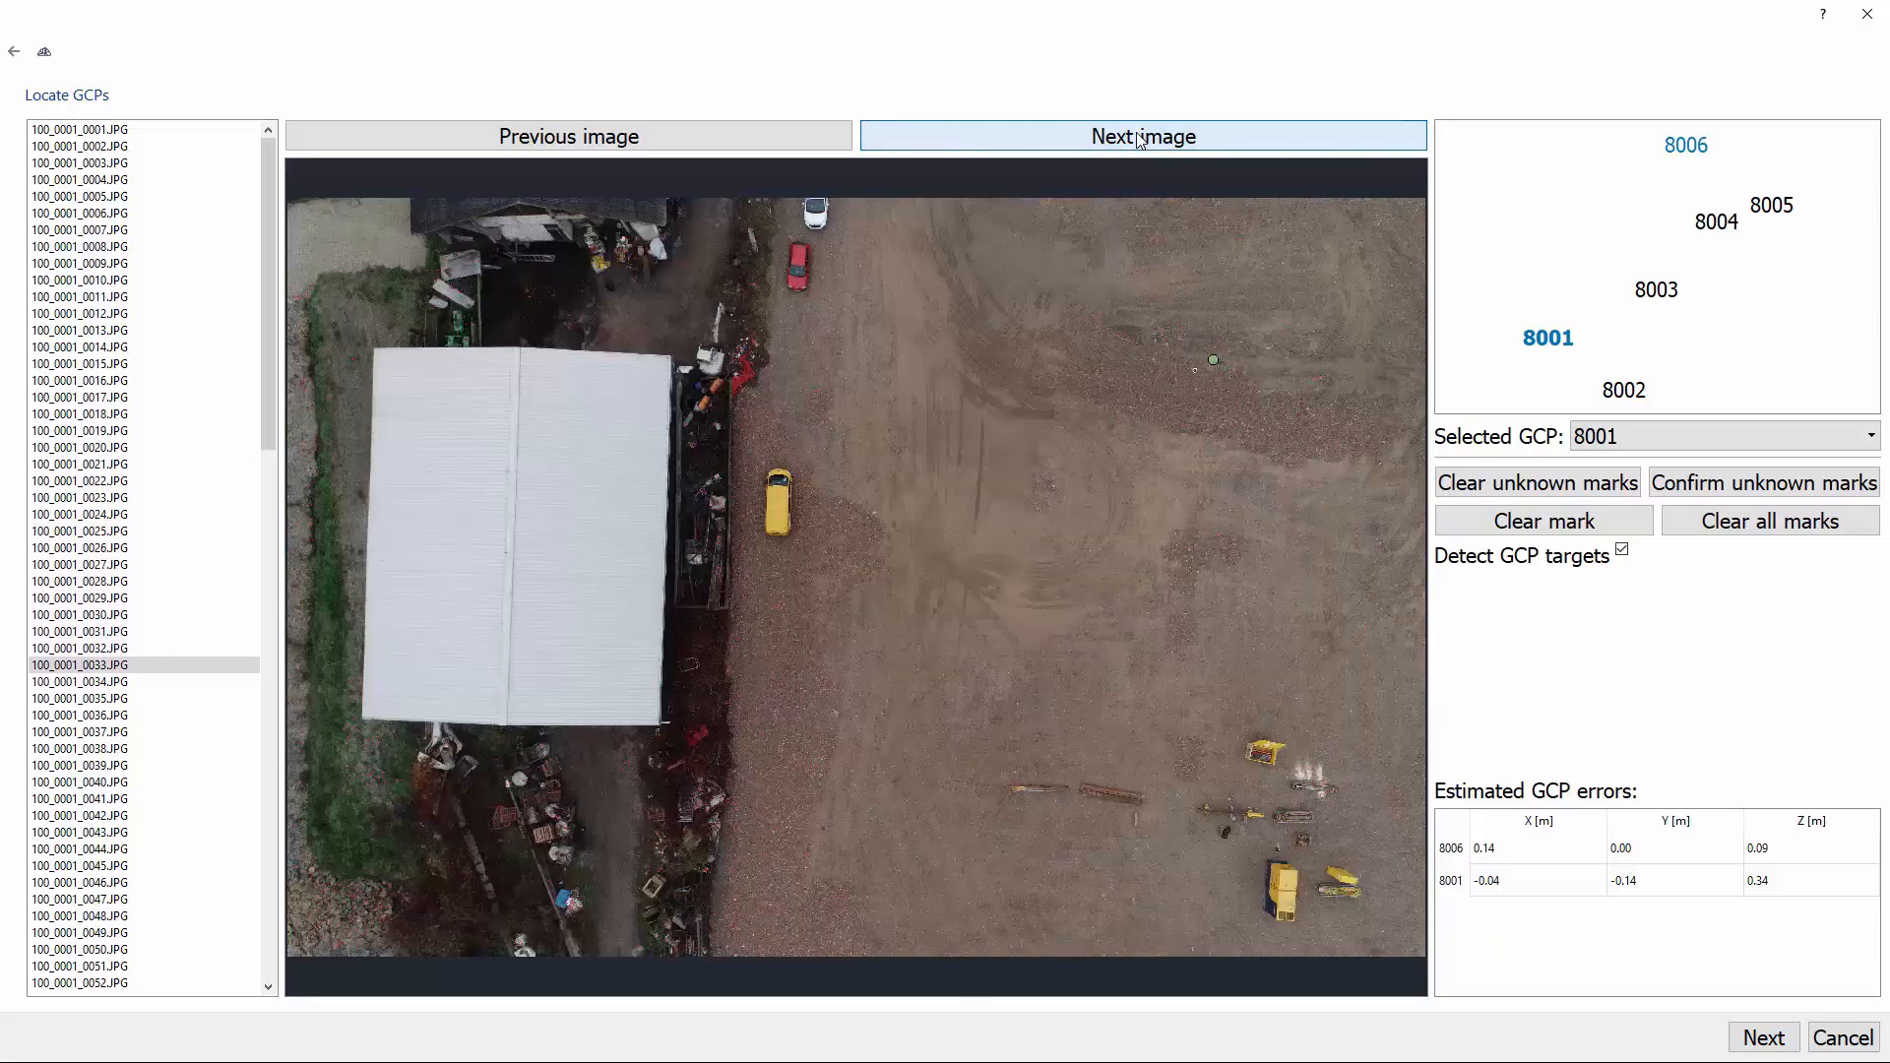
click(1140, 140)
click(1139, 140)
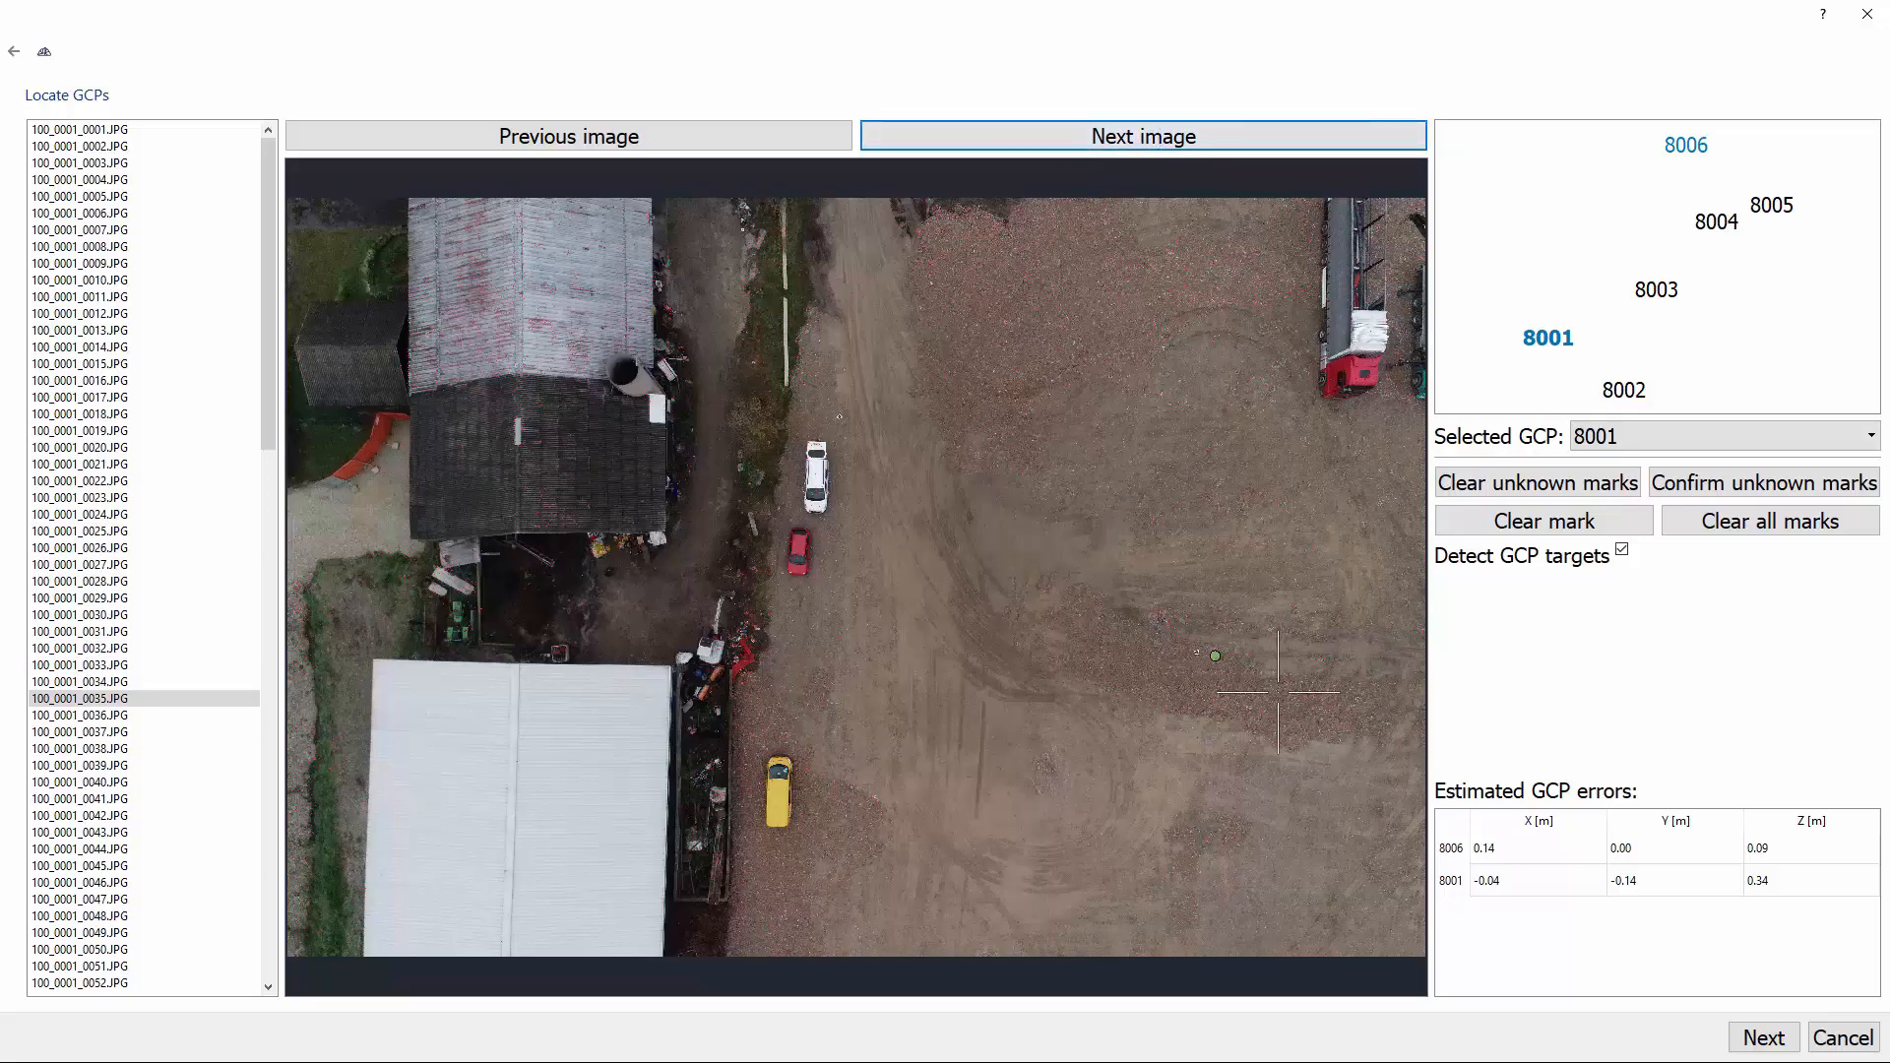
scroll(1247, 678, up, 4)
scroll(1248, 677, up, 4)
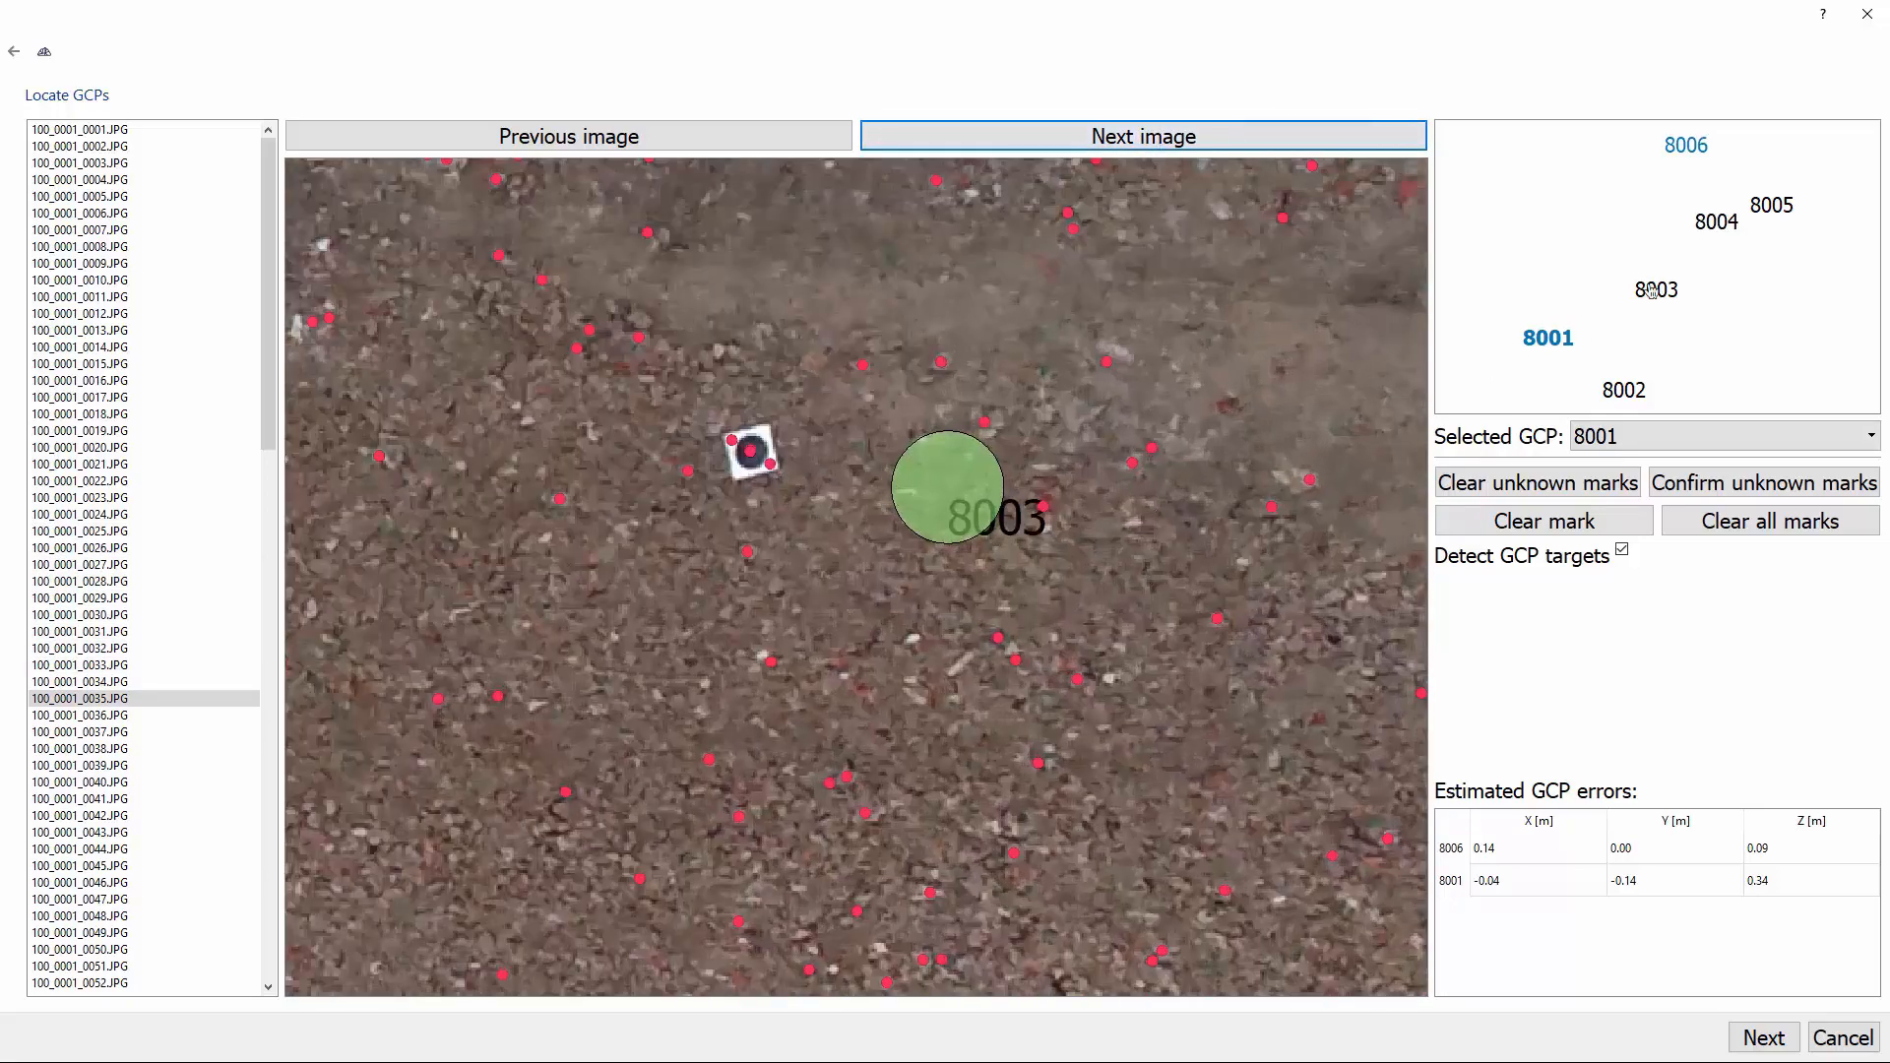
click(1673, 292)
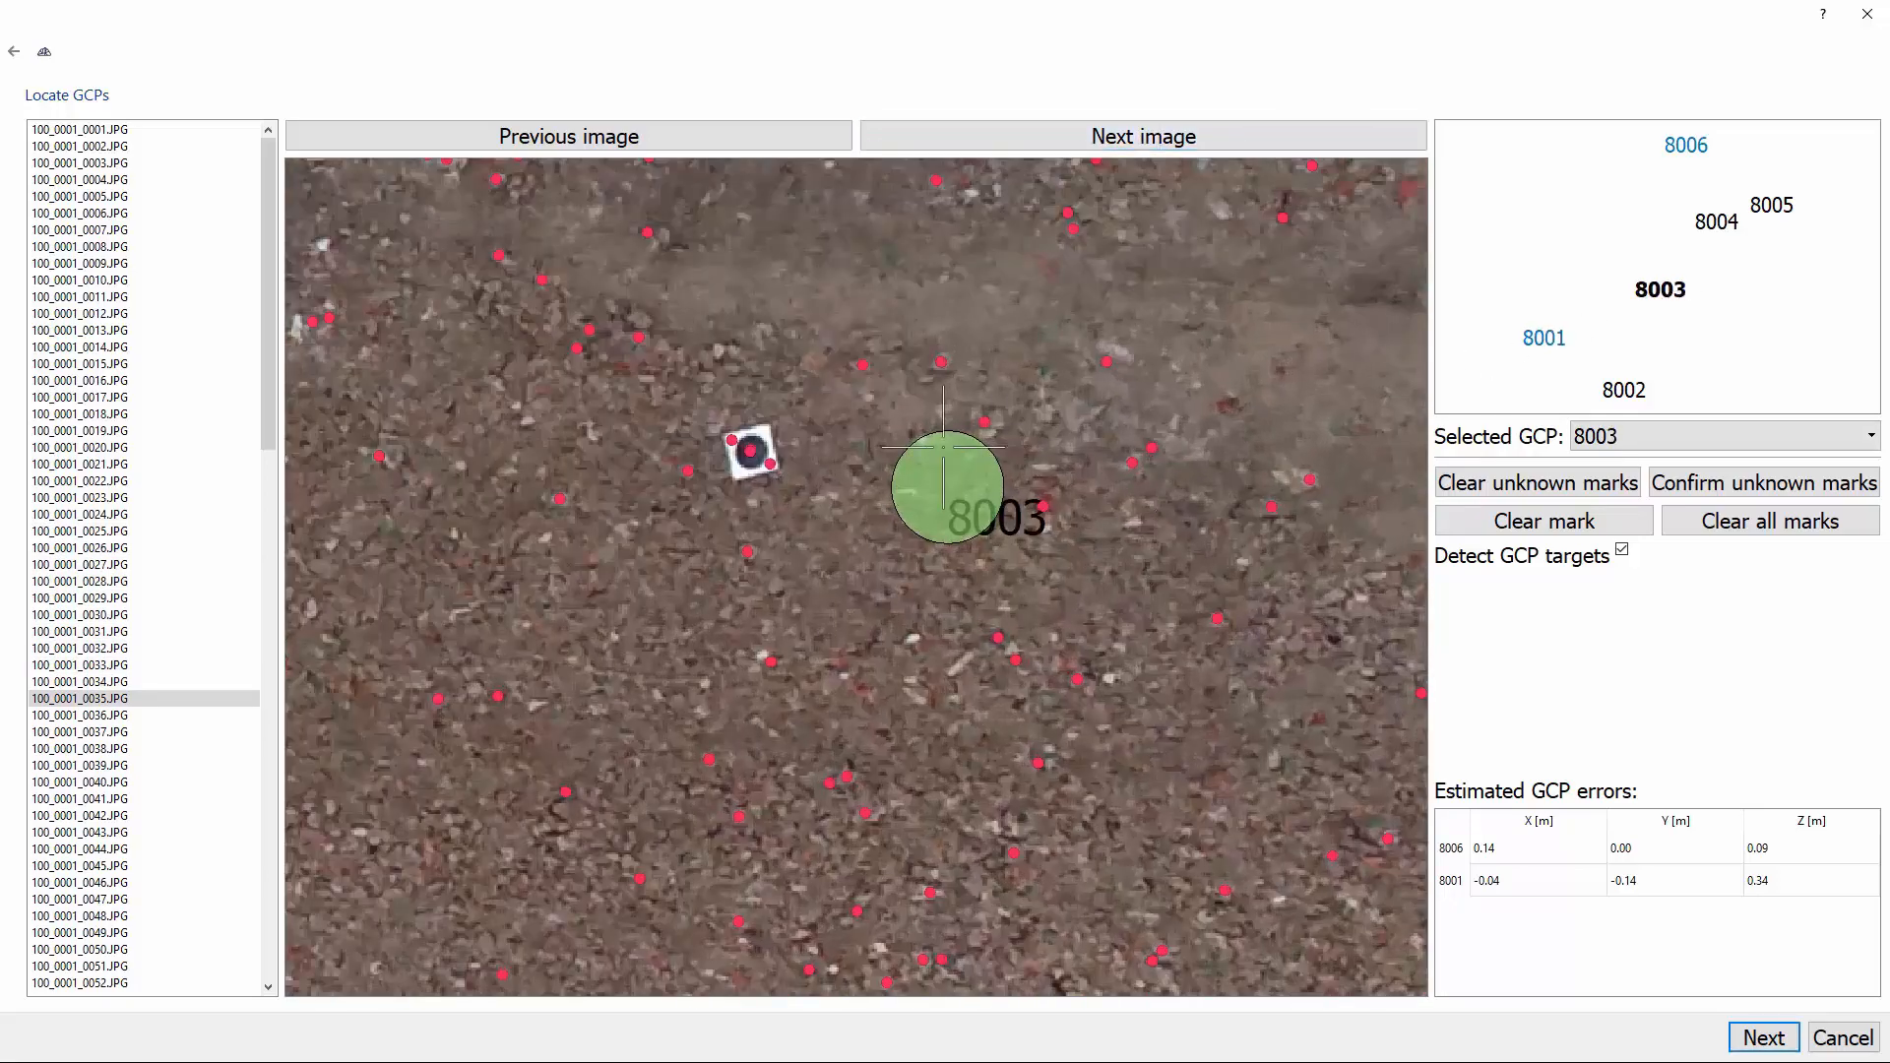
click(750, 452)
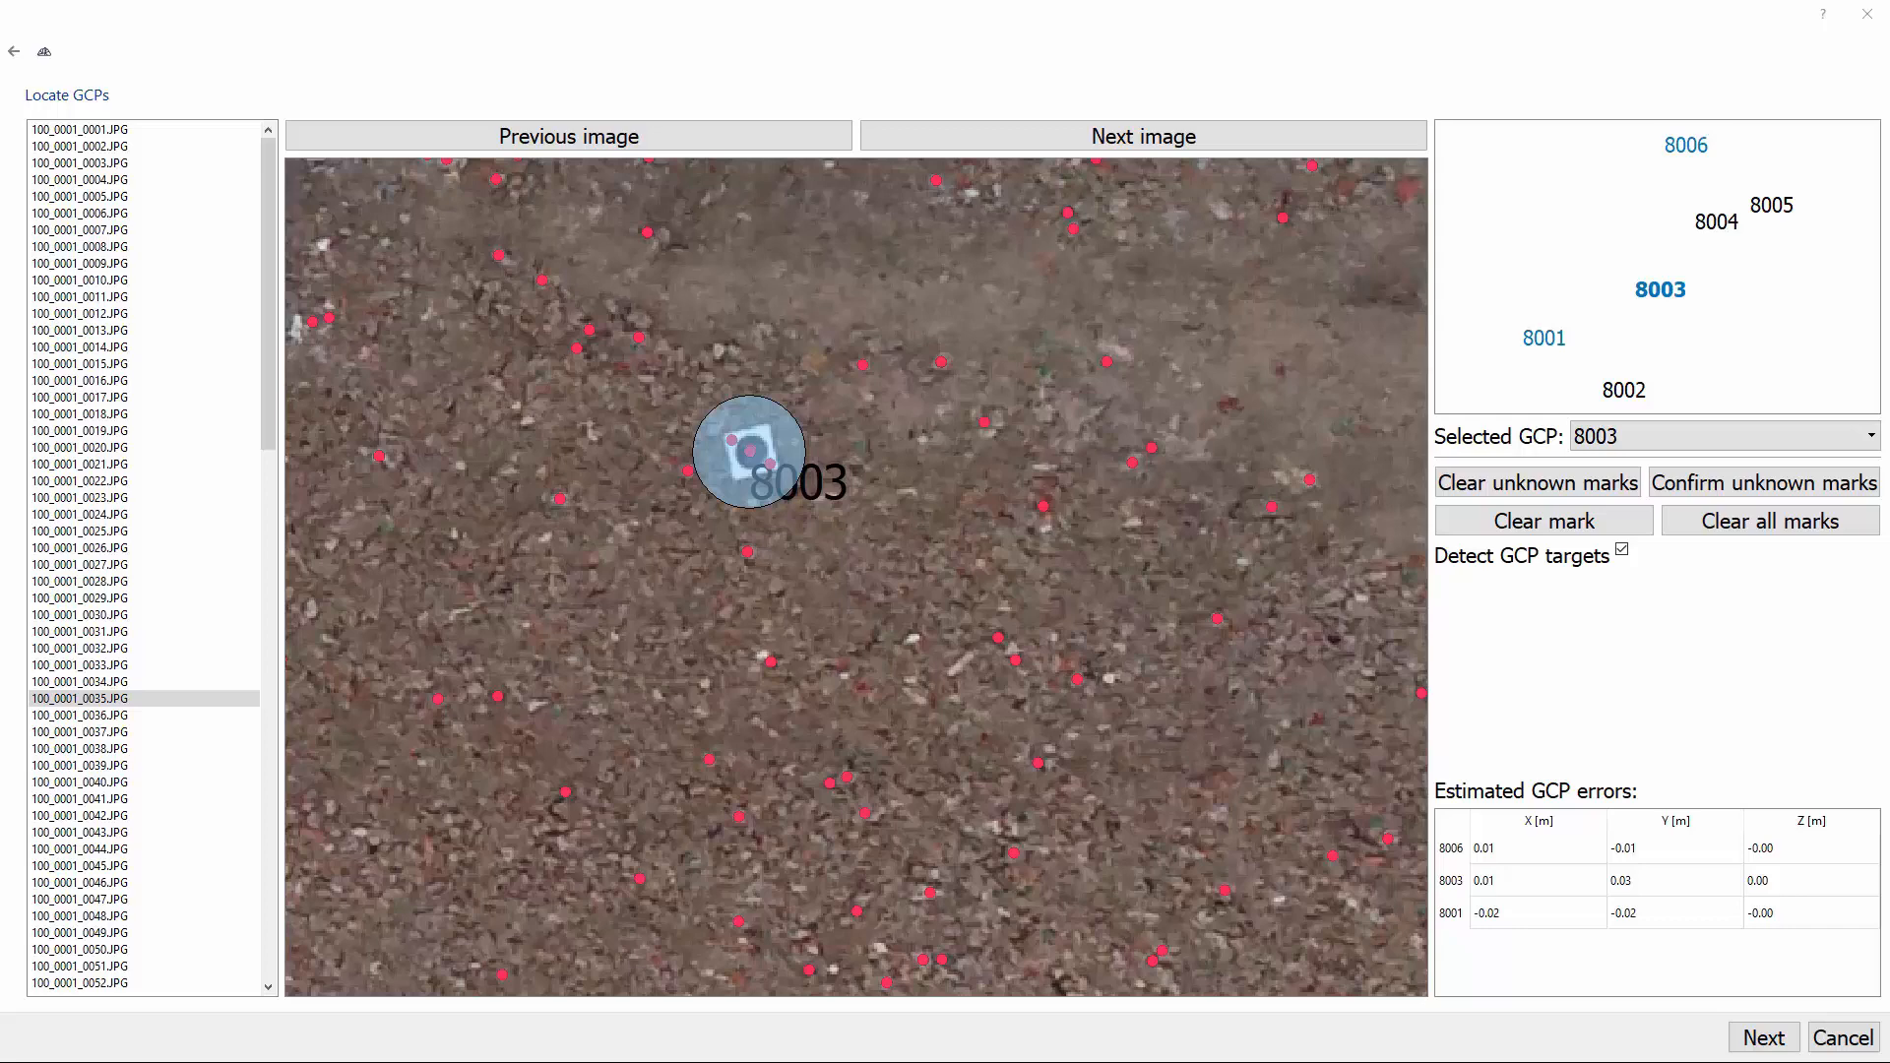
click(1182, 138)
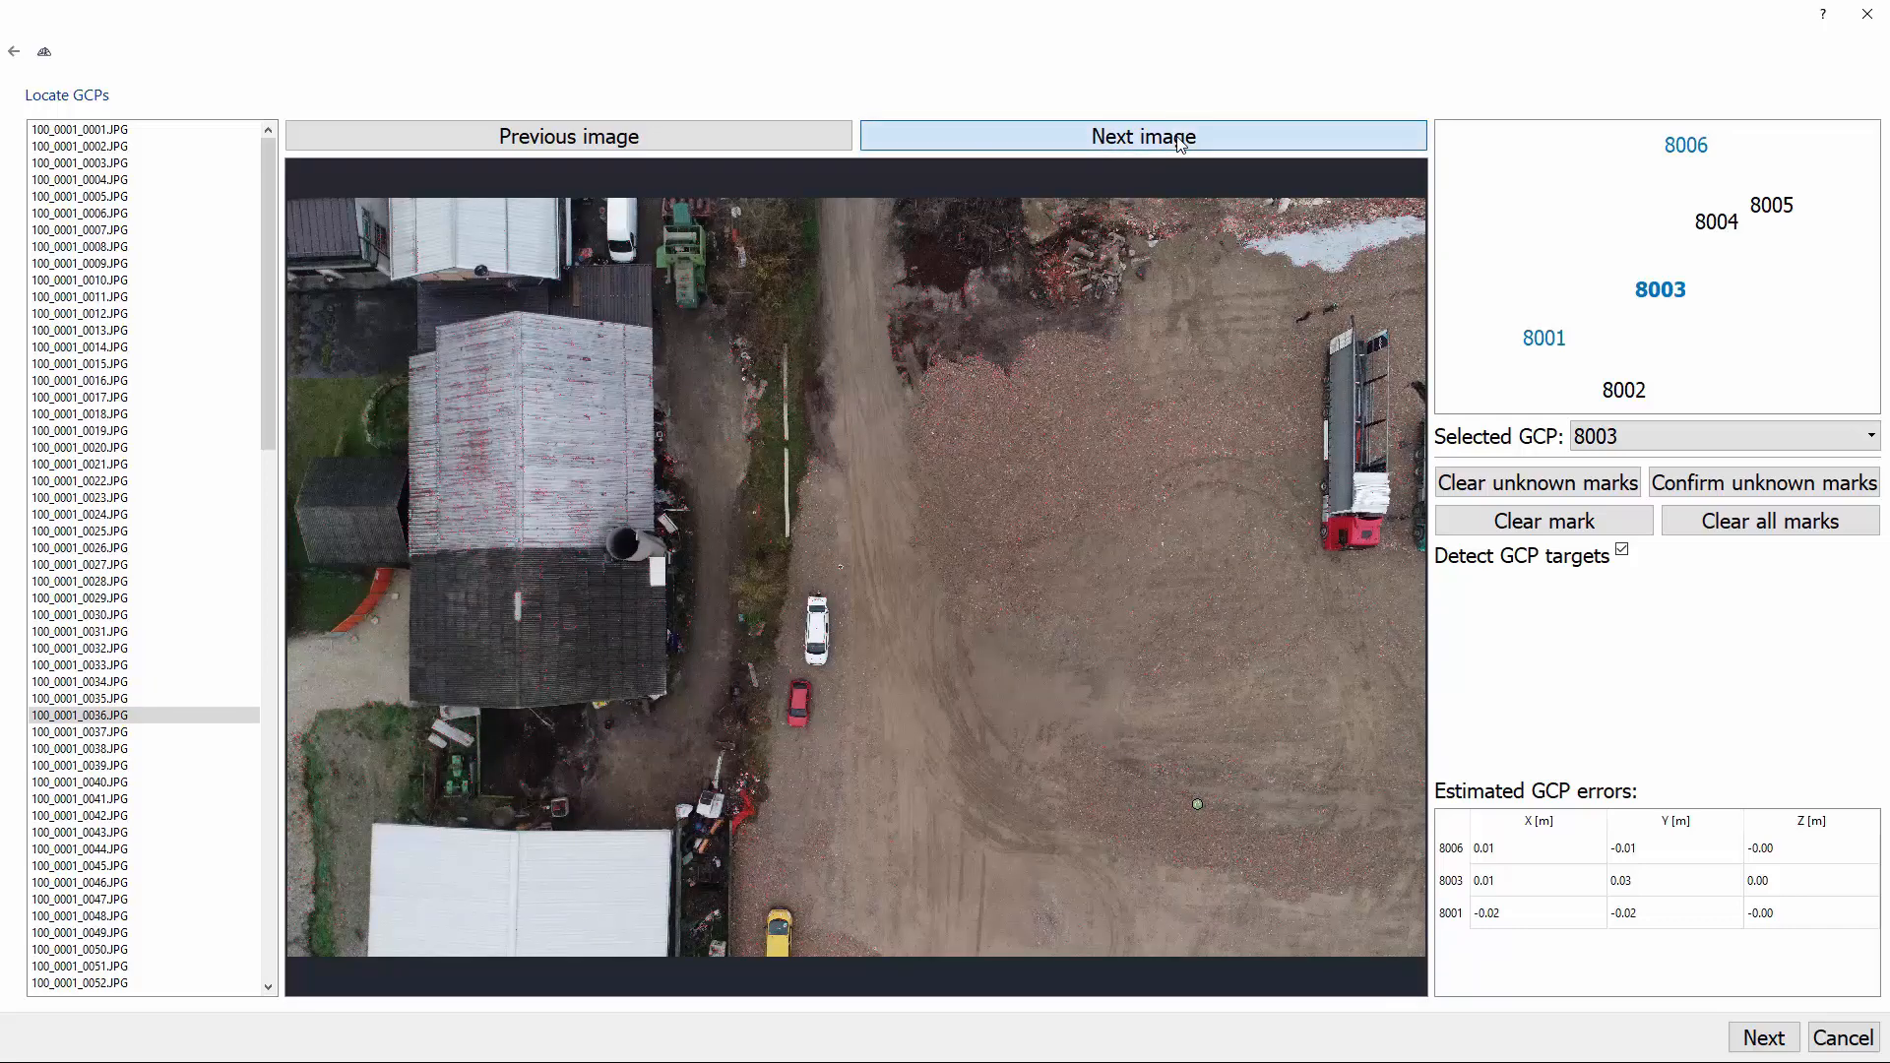
Advance to image 100_0001_0039.JPG and examine the automatically located mark of GCP 8004 up close.
click(1182, 138)
click(1182, 138)
click(1182, 138)
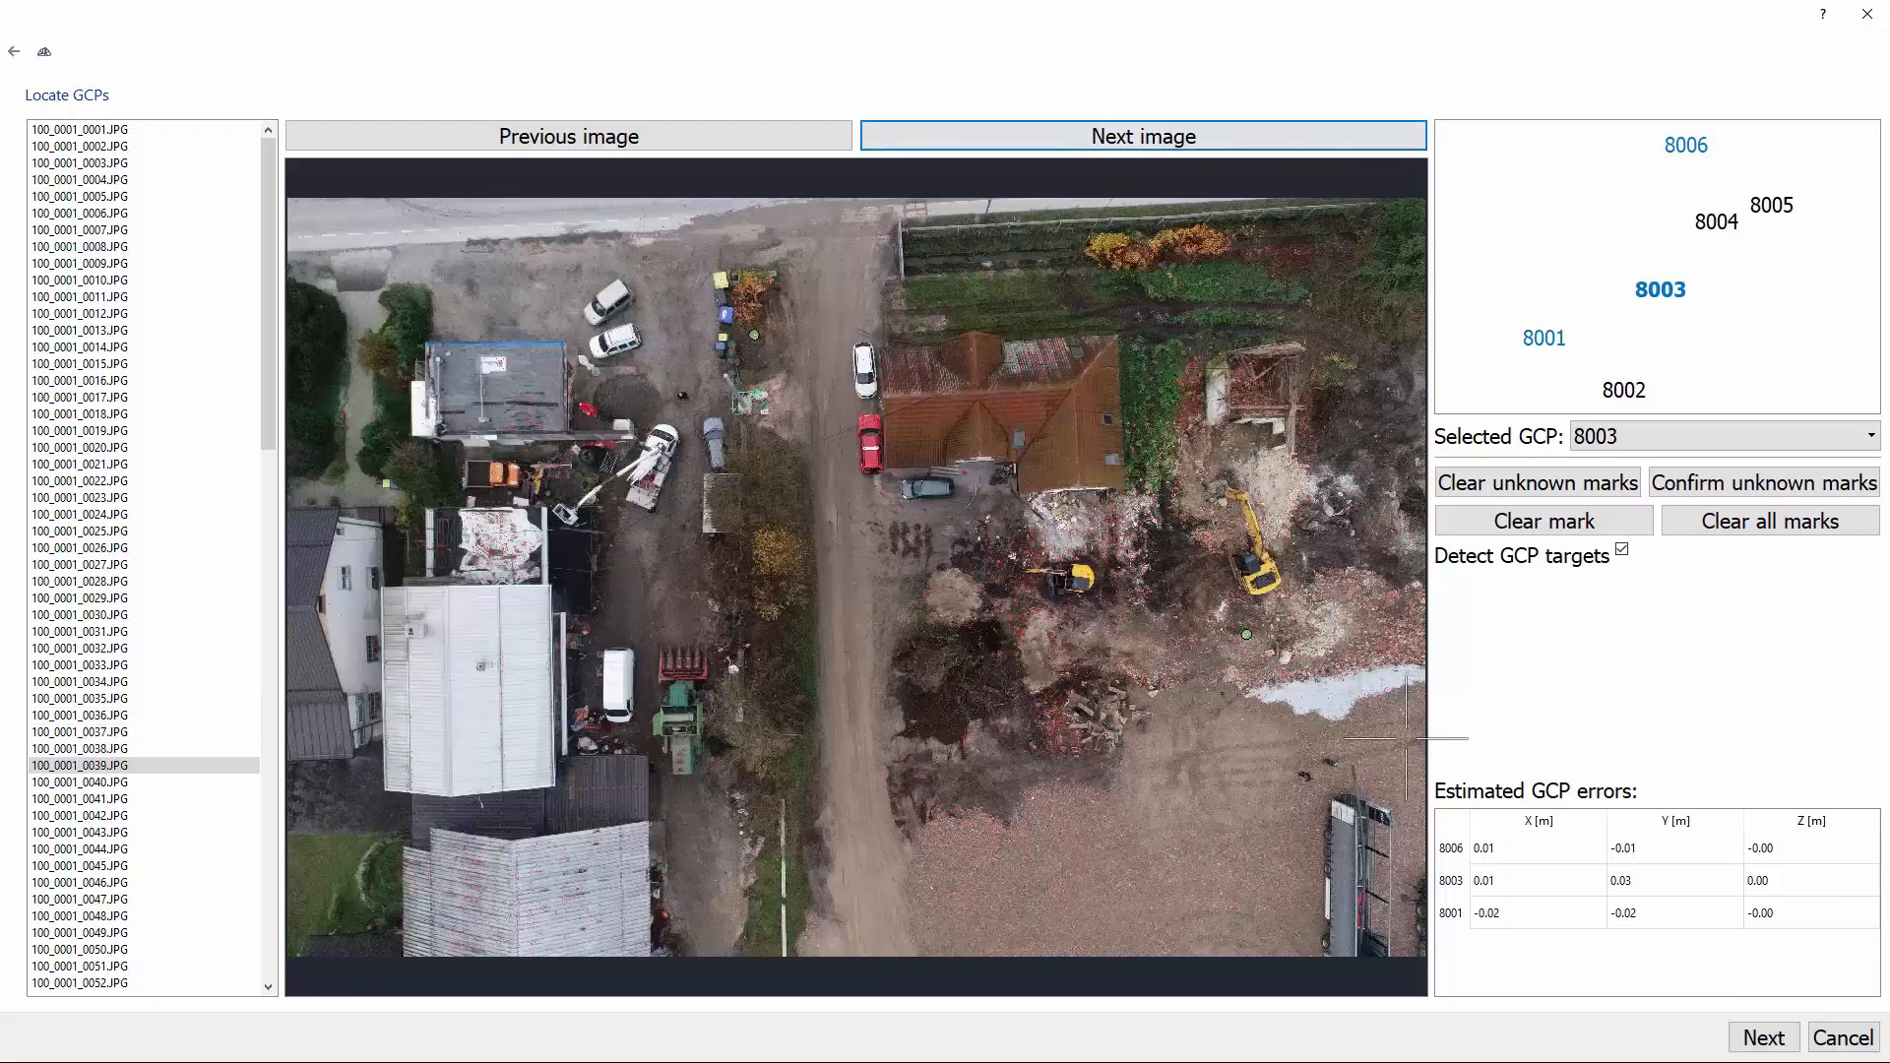
scroll(1260, 645, up, 4)
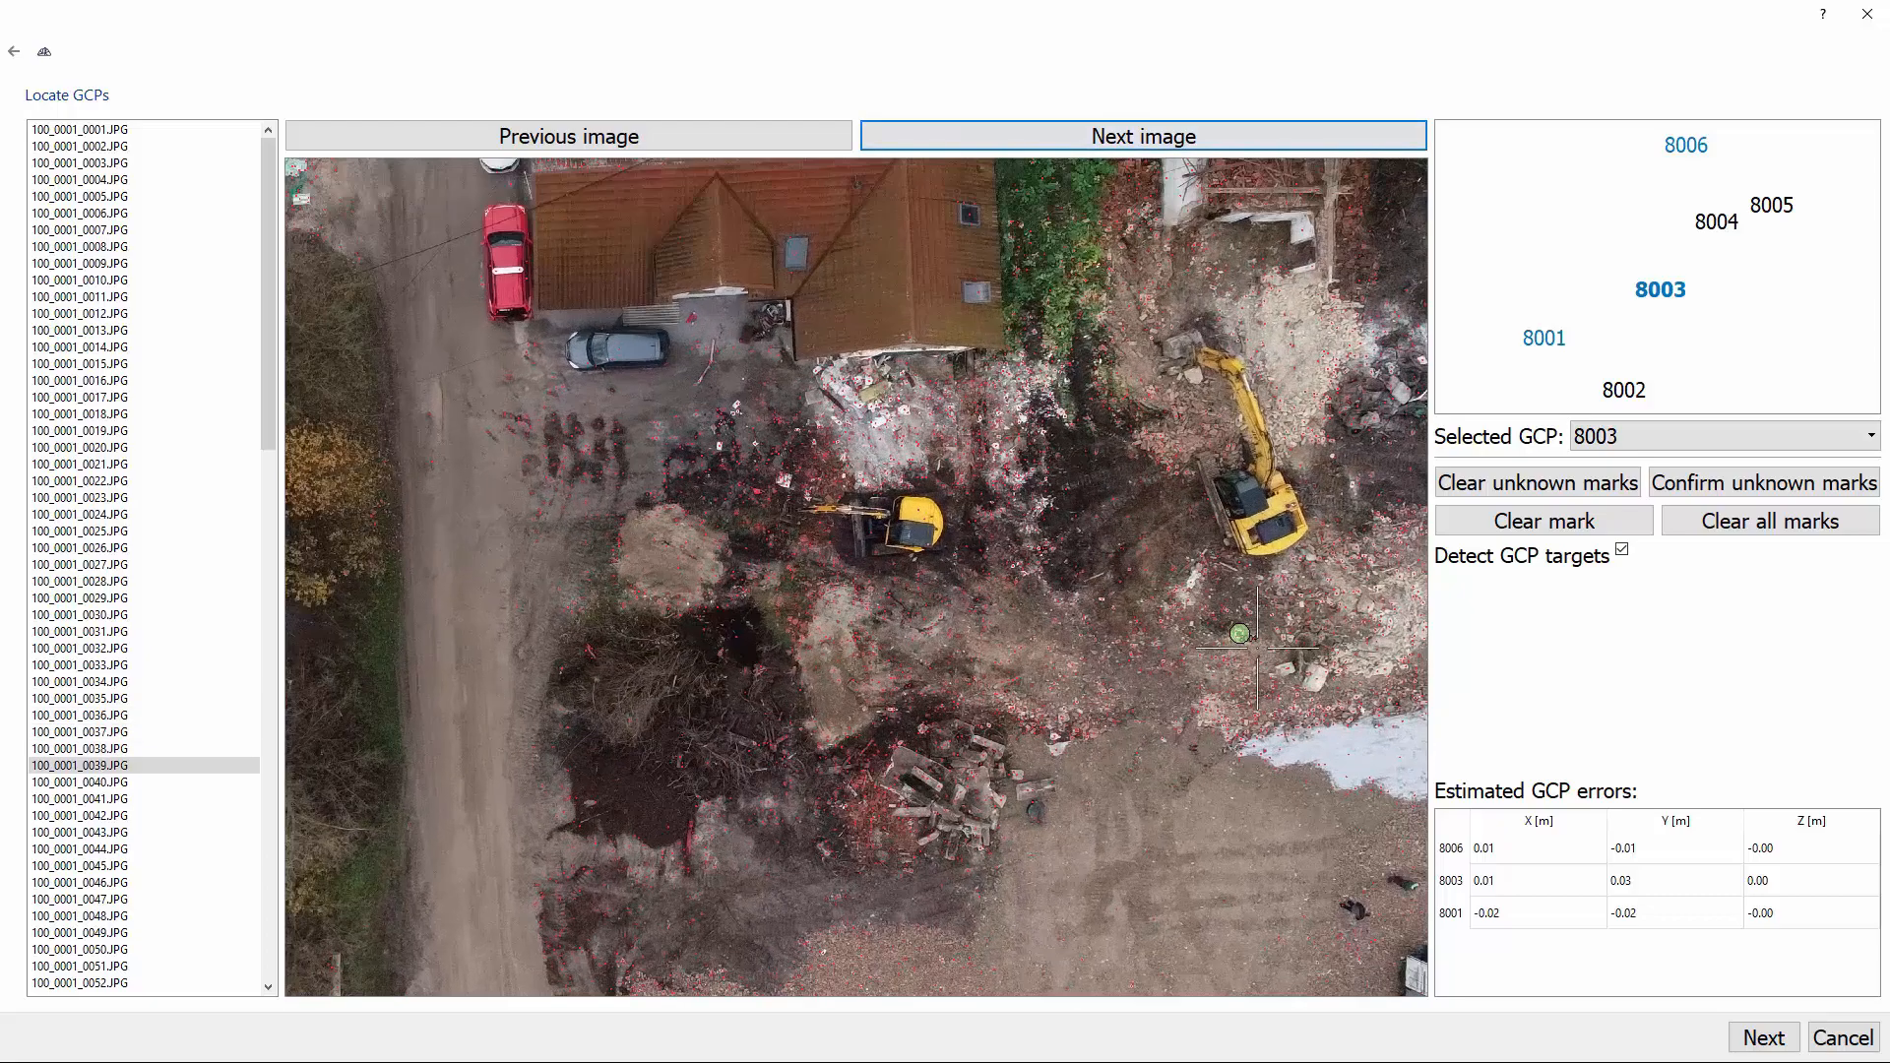
scroll(1258, 647, up, 6)
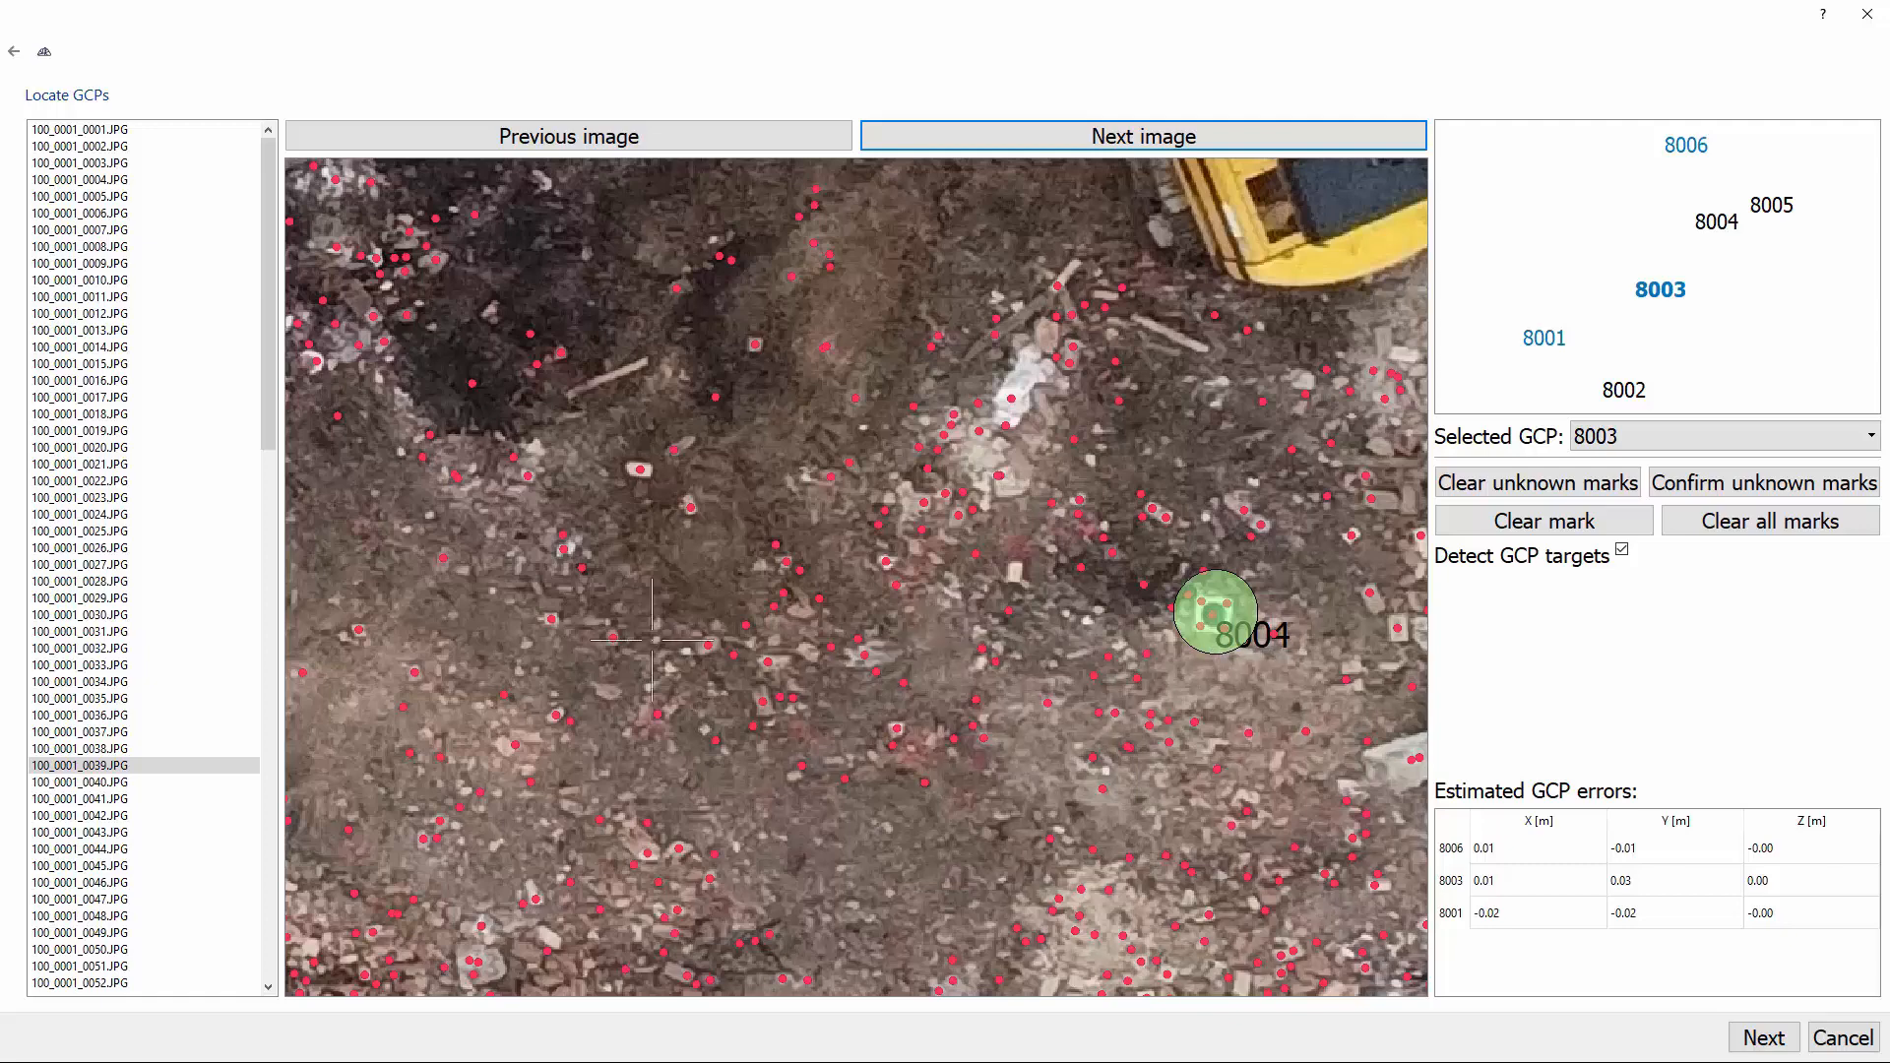
Check the located marks in images 100_0001_0052.JPG and 100_0001_0056.JPG and proceed to the detection overview.
scroll(229, 690, down, 3)
scroll(228, 689, down, 3)
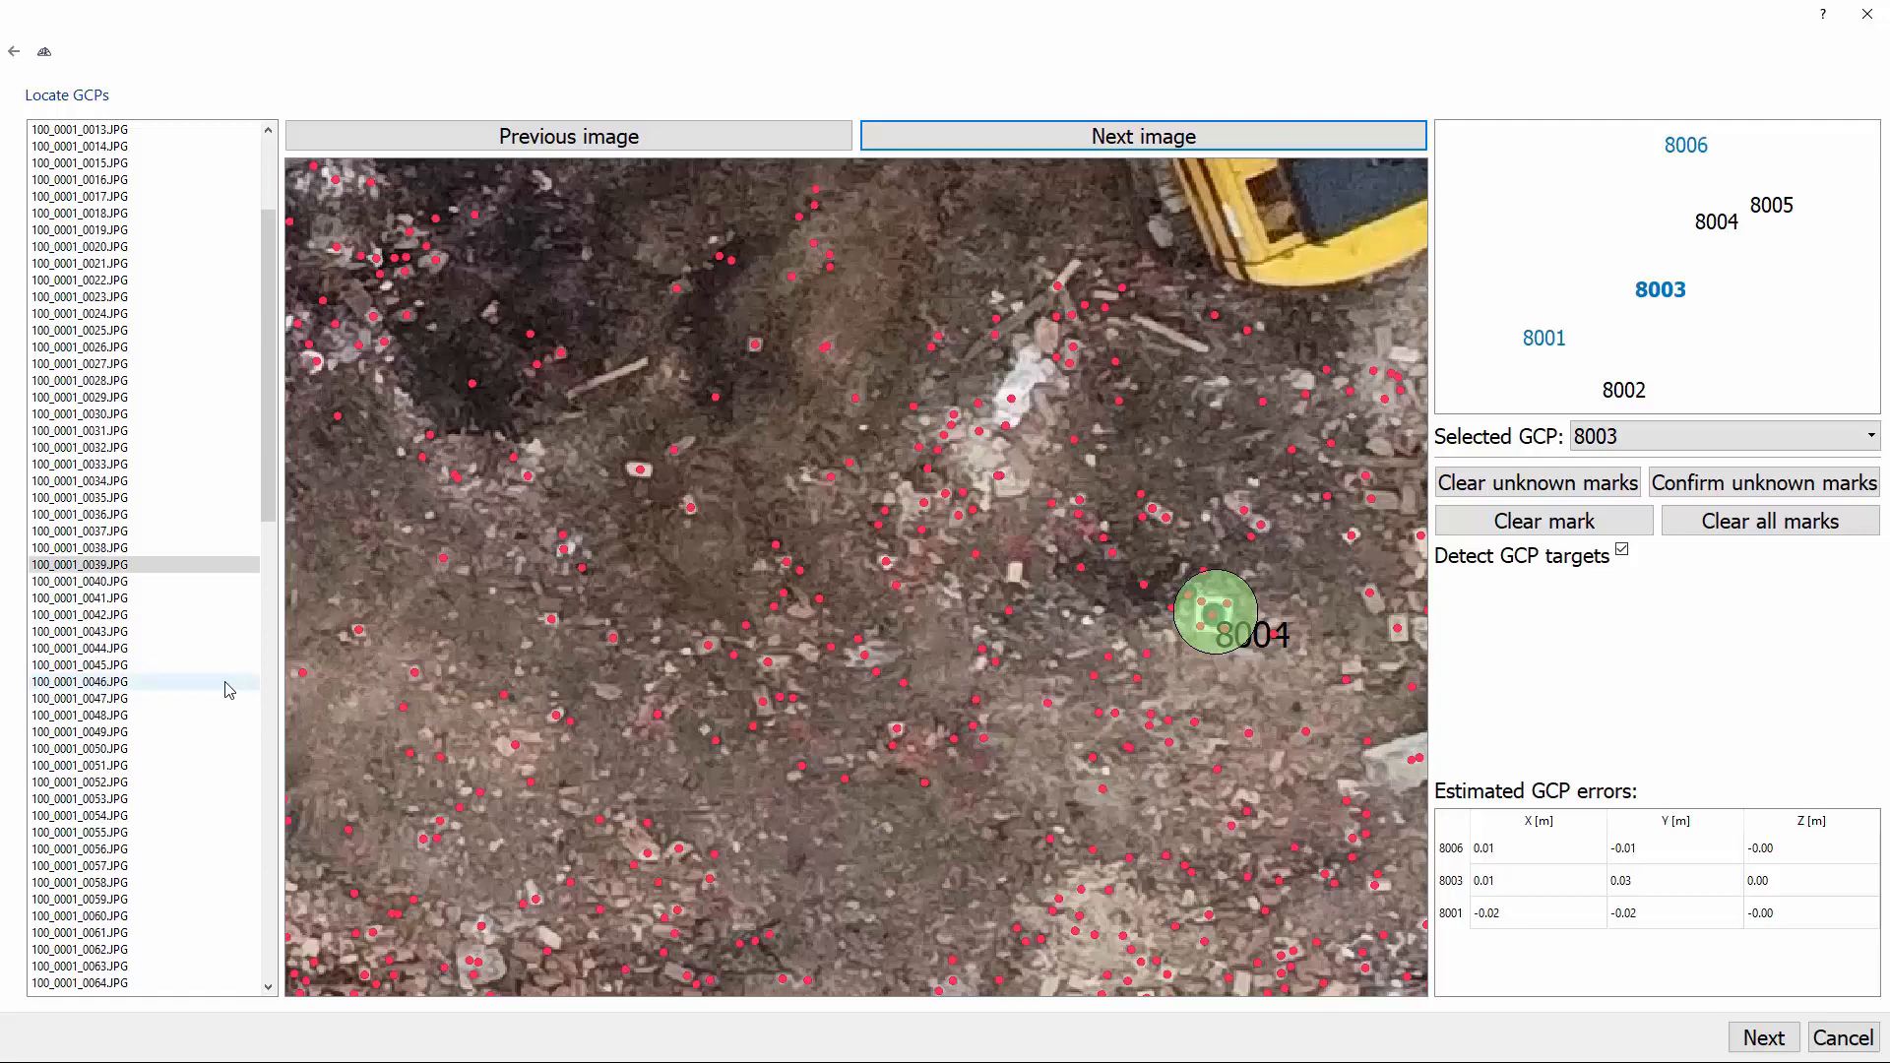
click(218, 689)
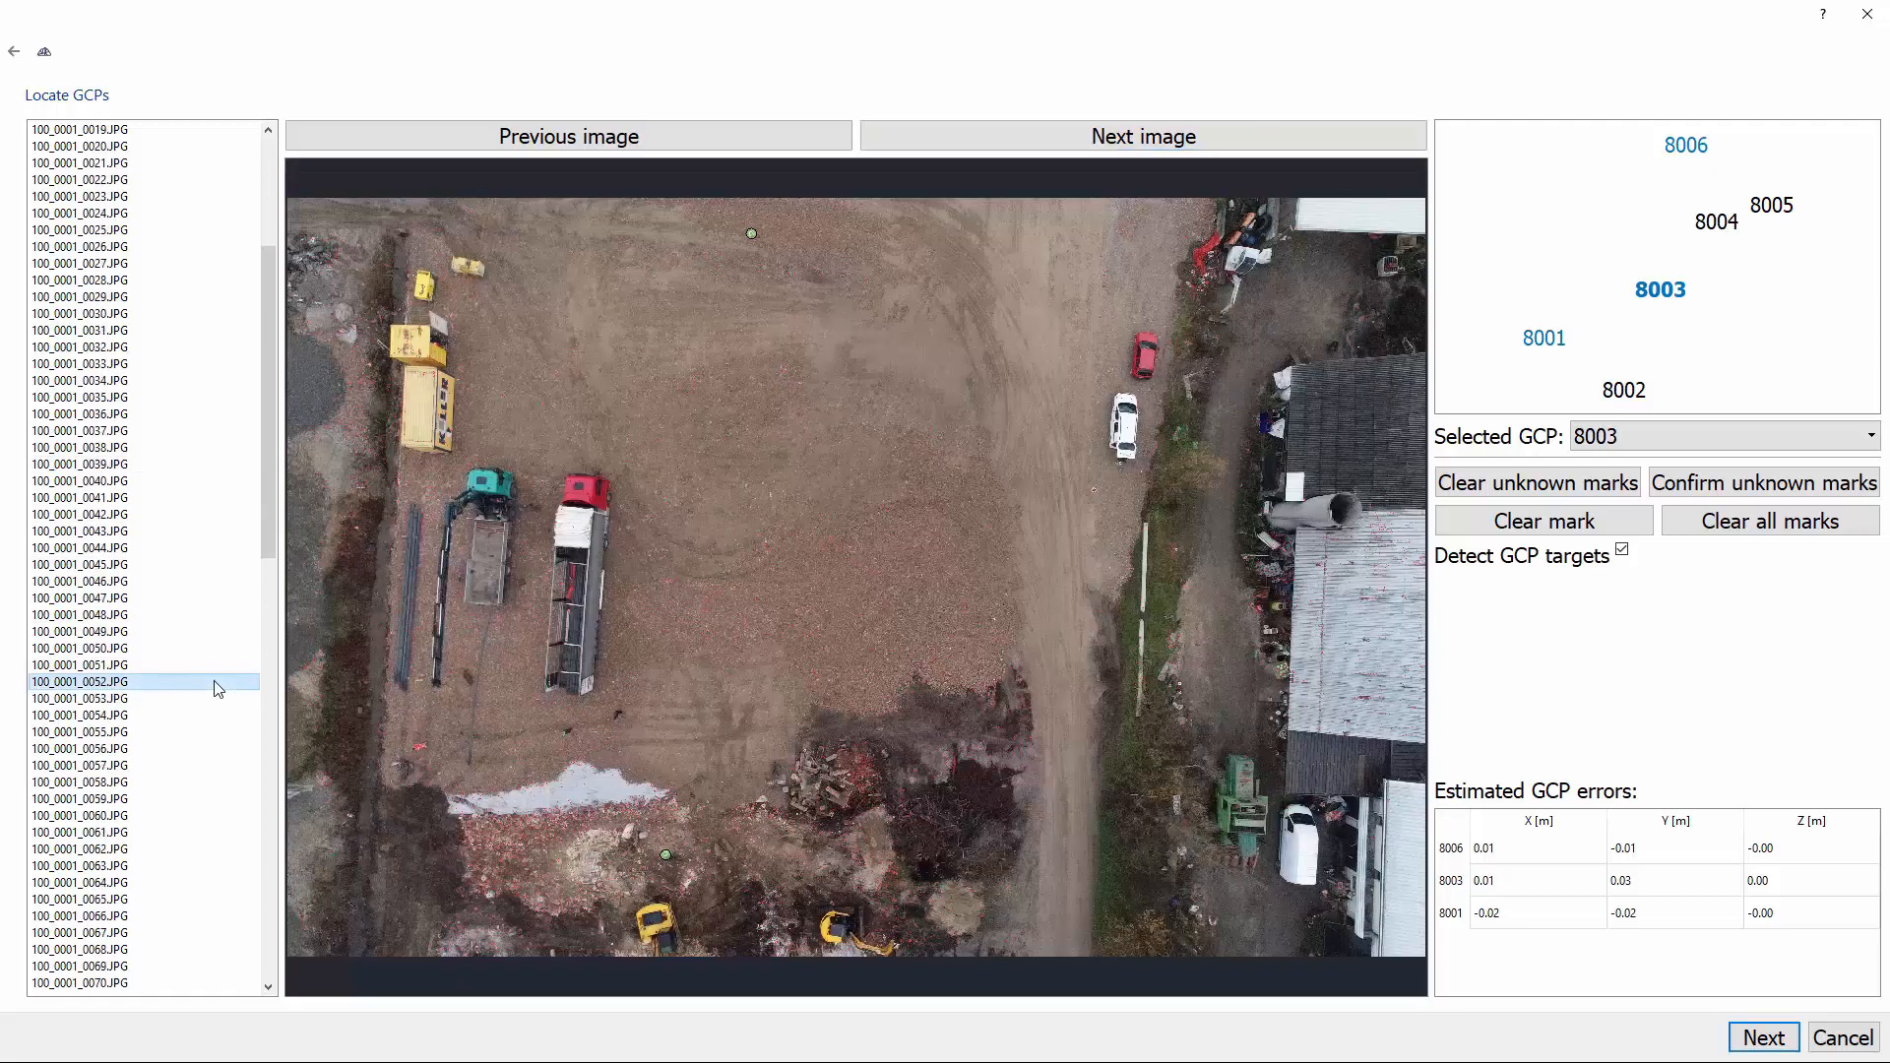
click(209, 765)
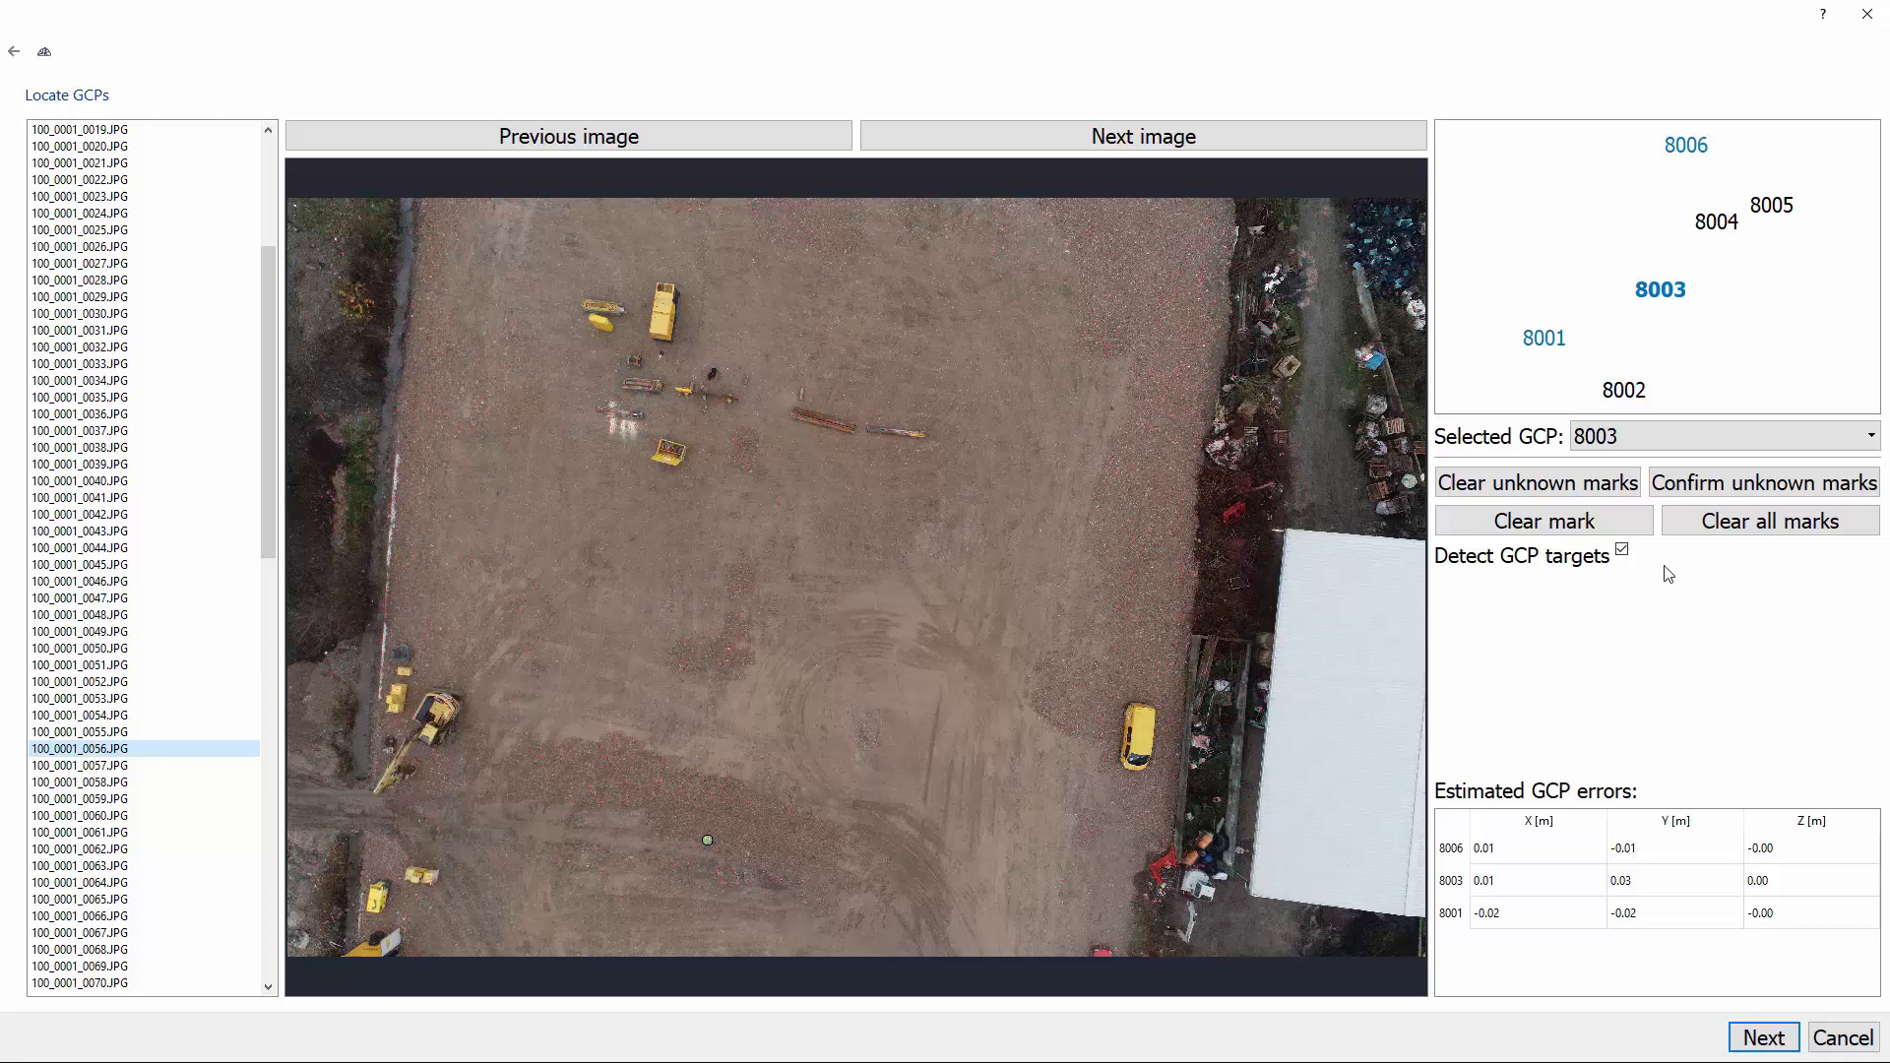
click(1745, 1050)
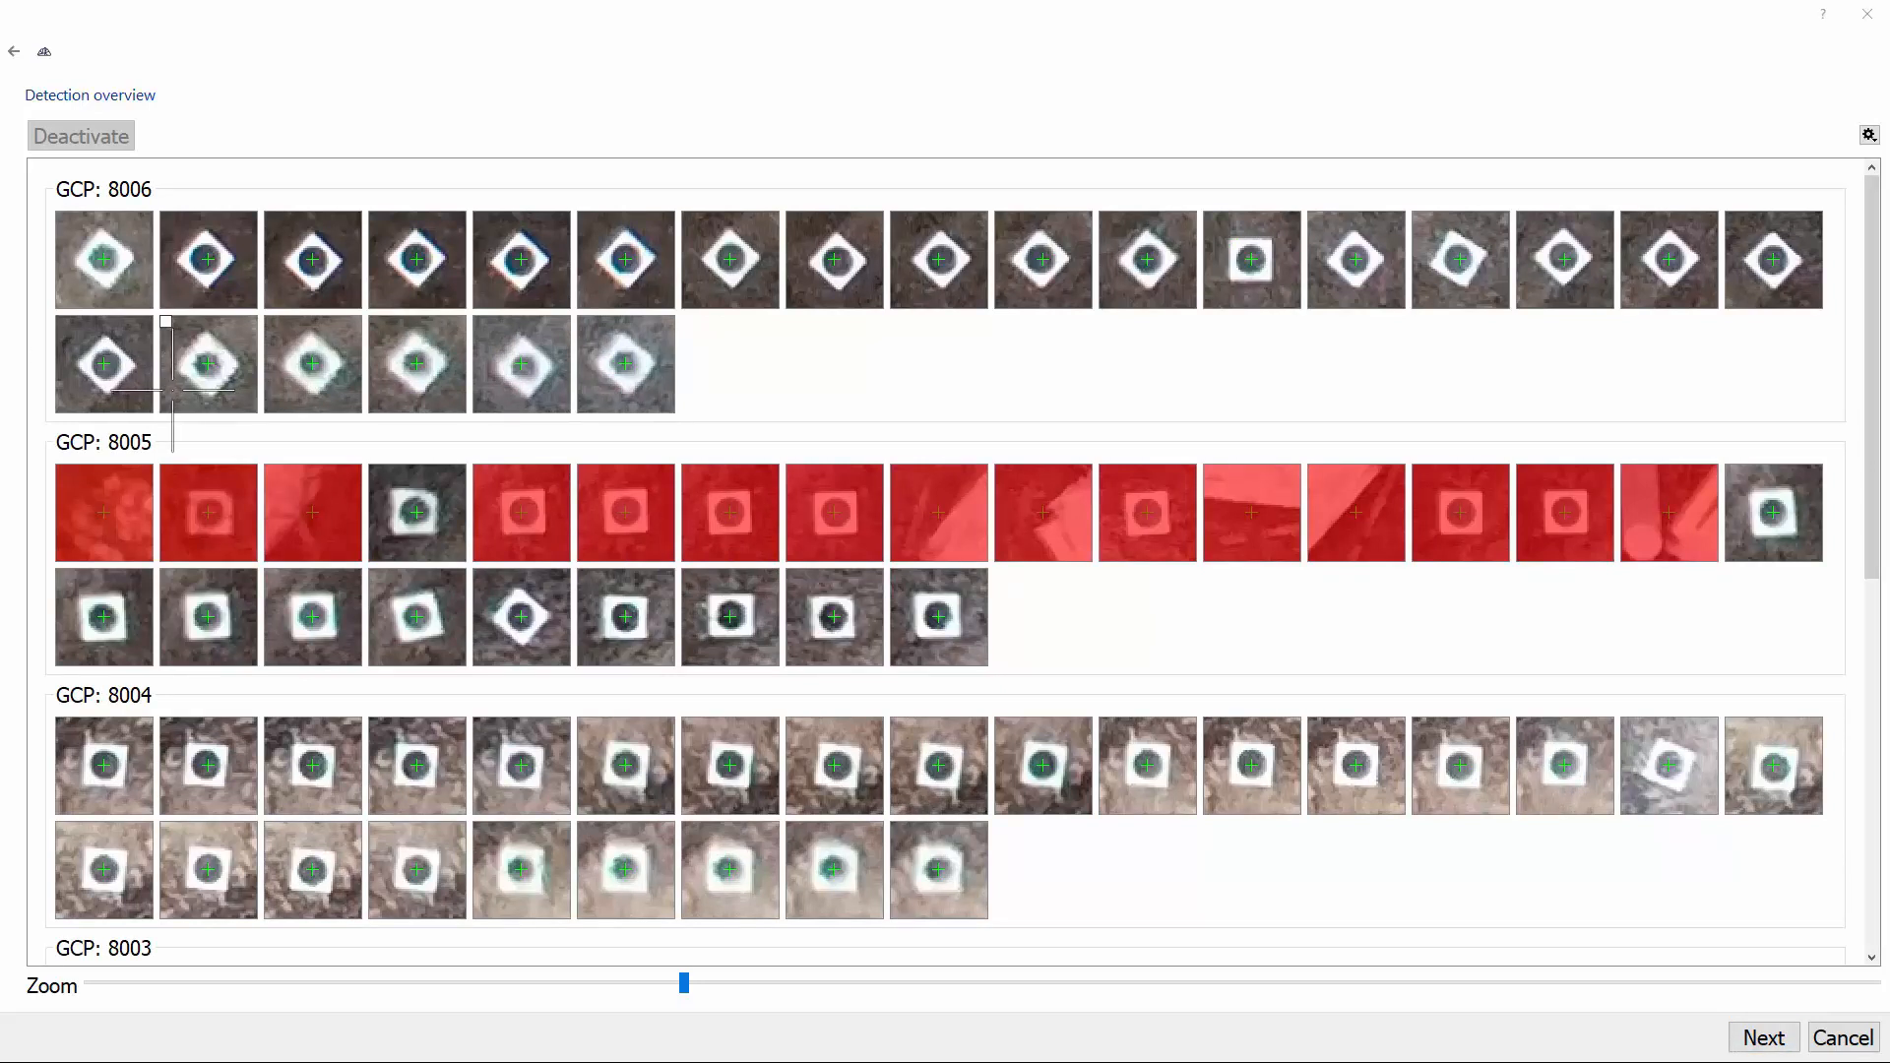
Activate the first three detections of GCP 8005.
click(218, 514)
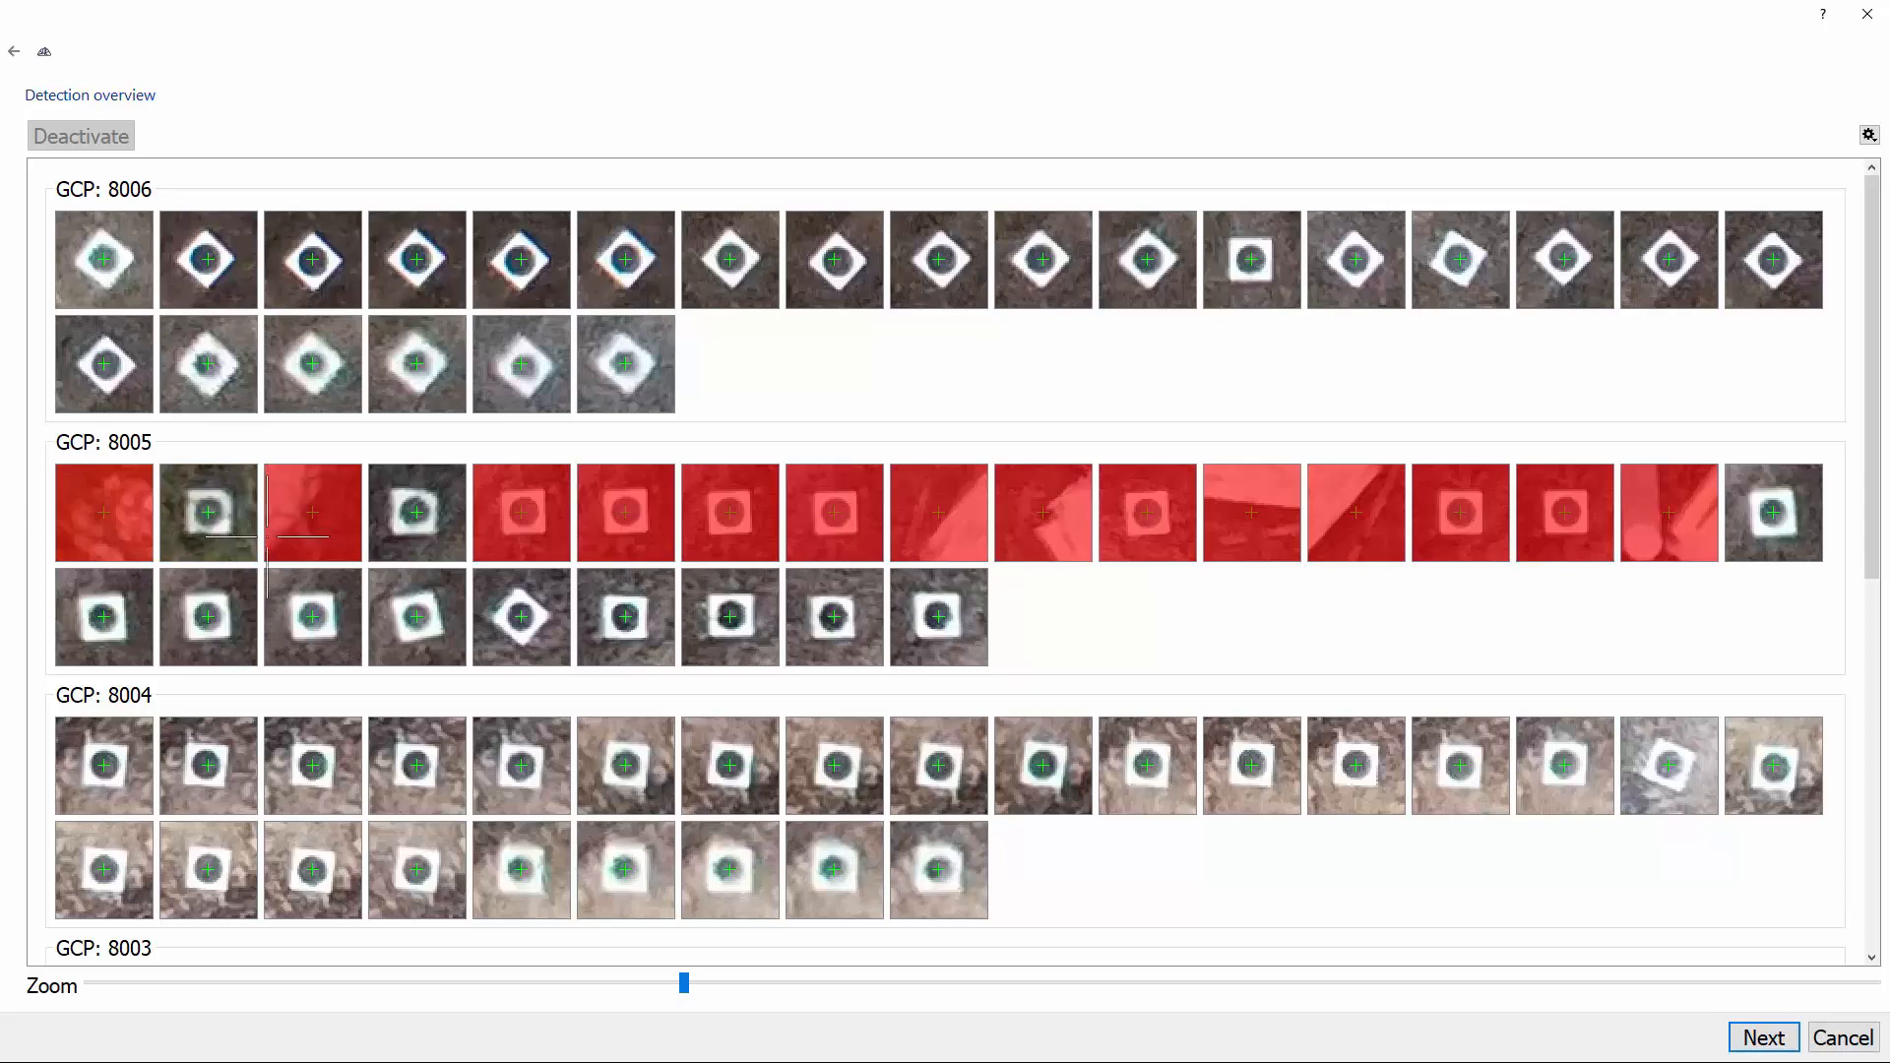
click(341, 525)
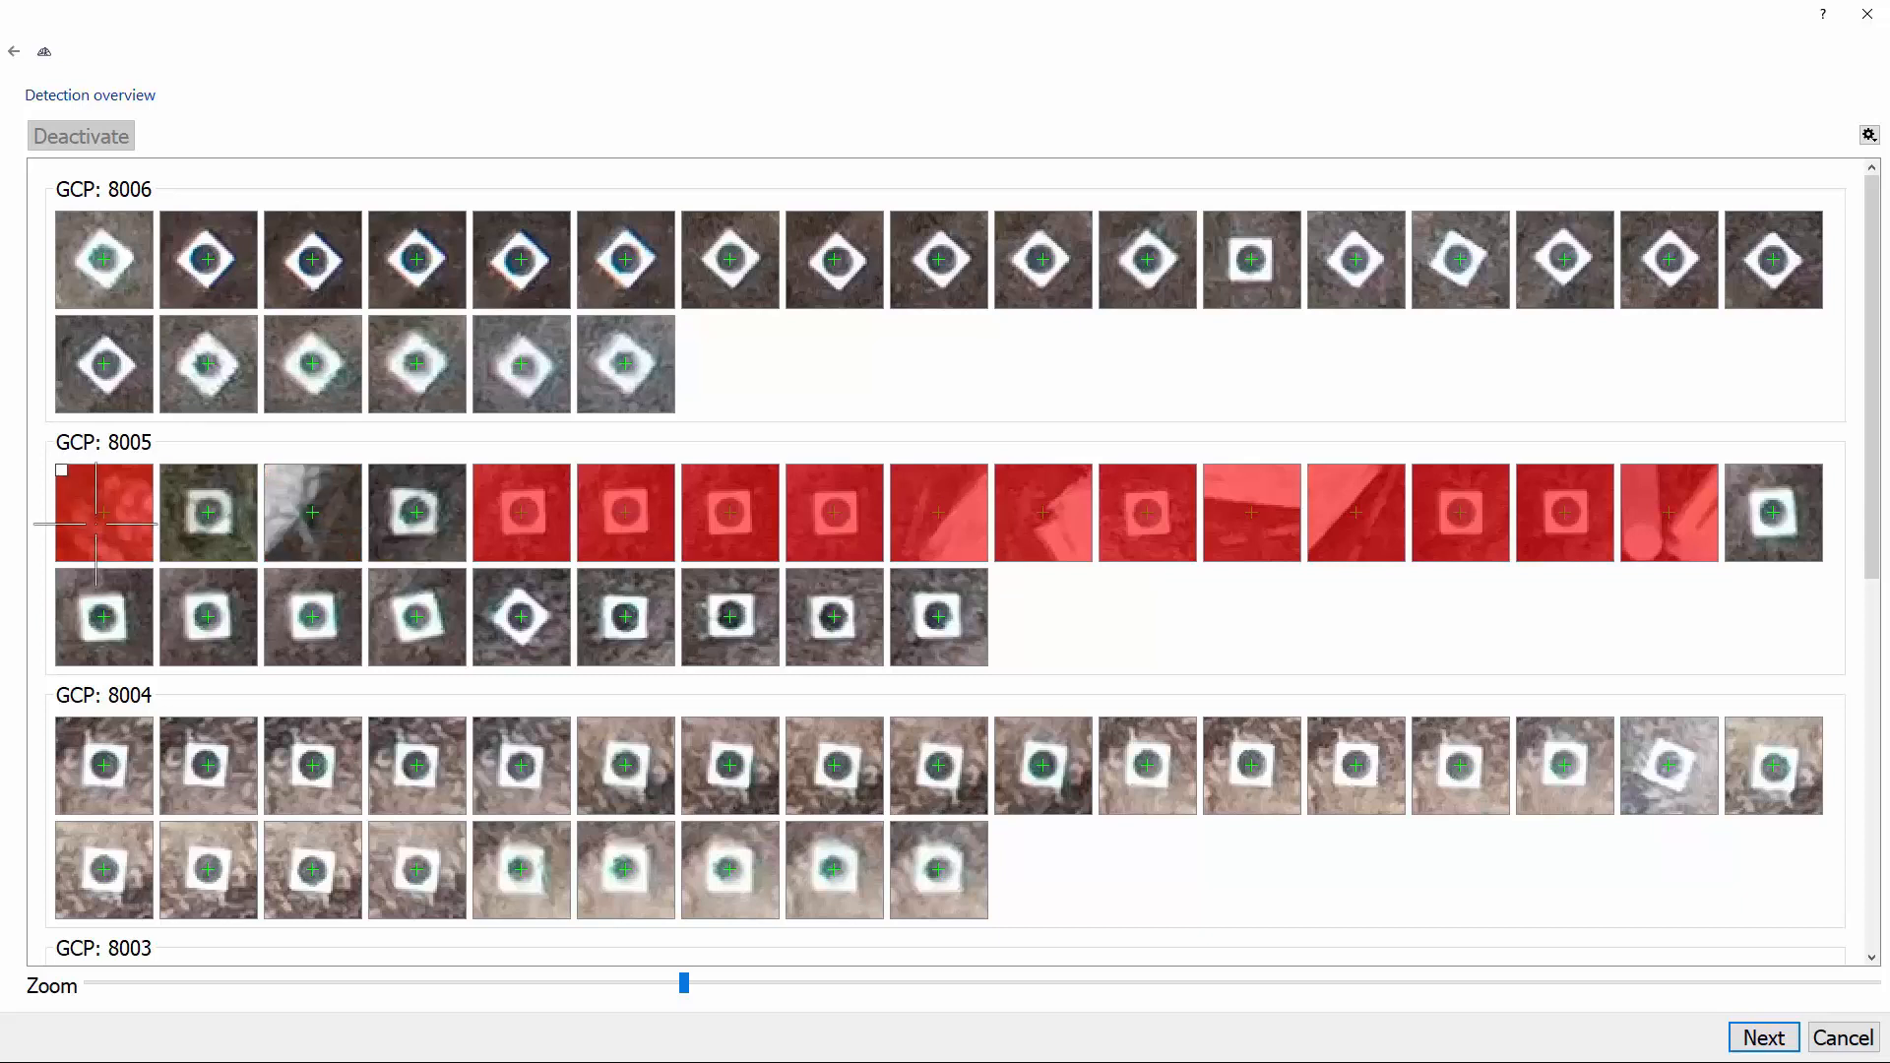
click(96, 523)
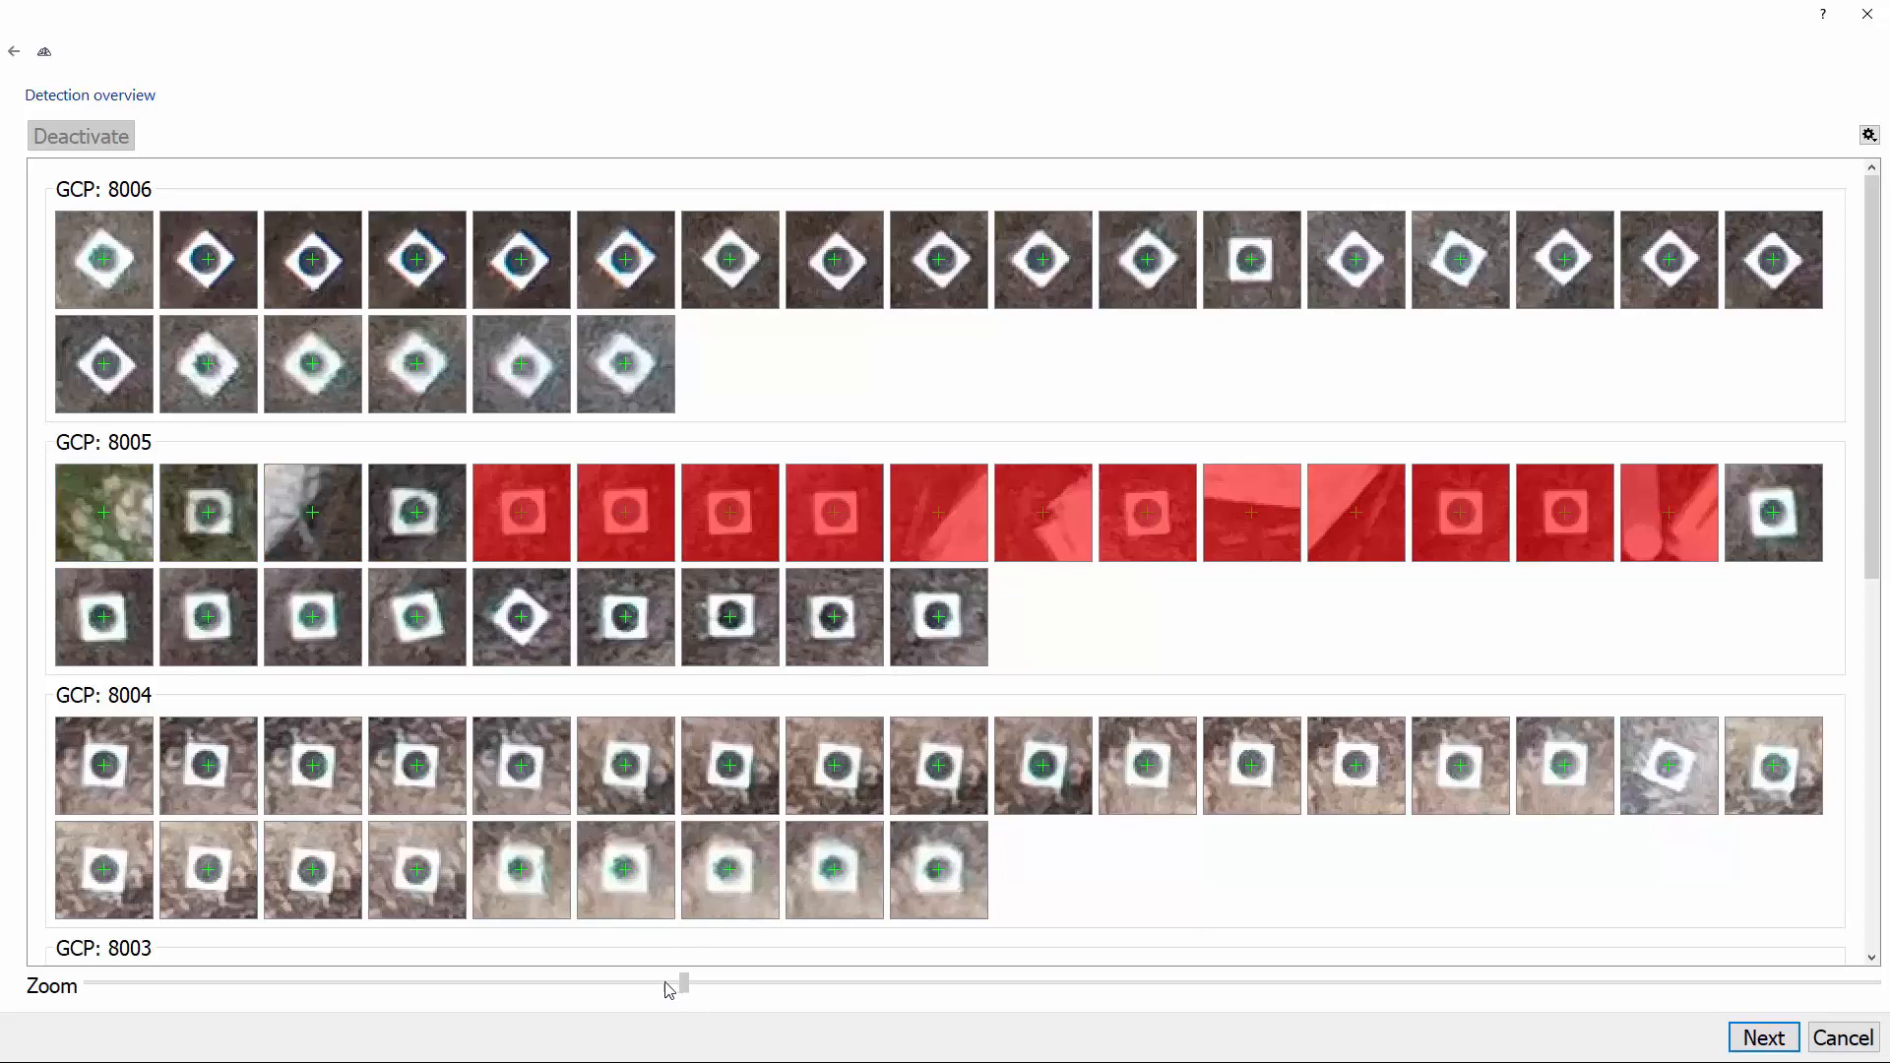
With the thumbnails zoomed fully out, deactivate the first and third detections of GCP 8005 and activate the ninth through sixteenth.
drag(684, 985, 58, 967)
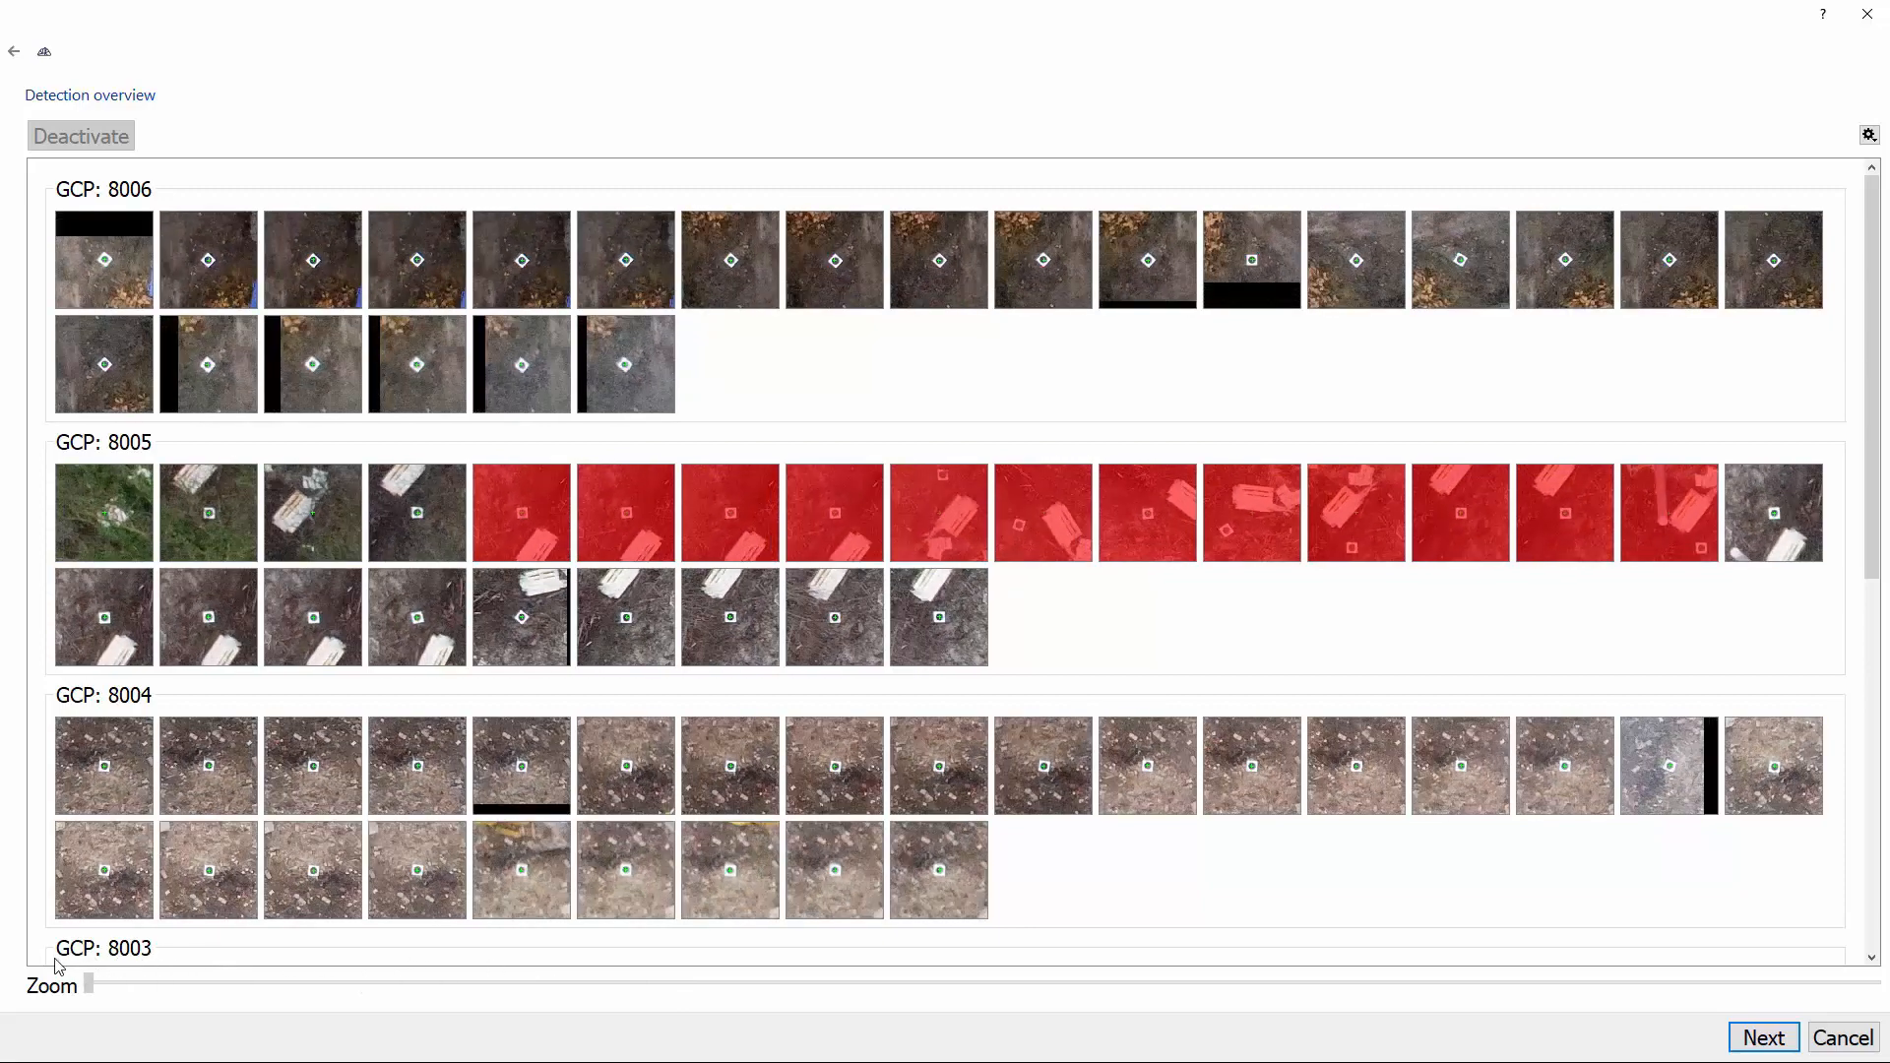
click(103, 519)
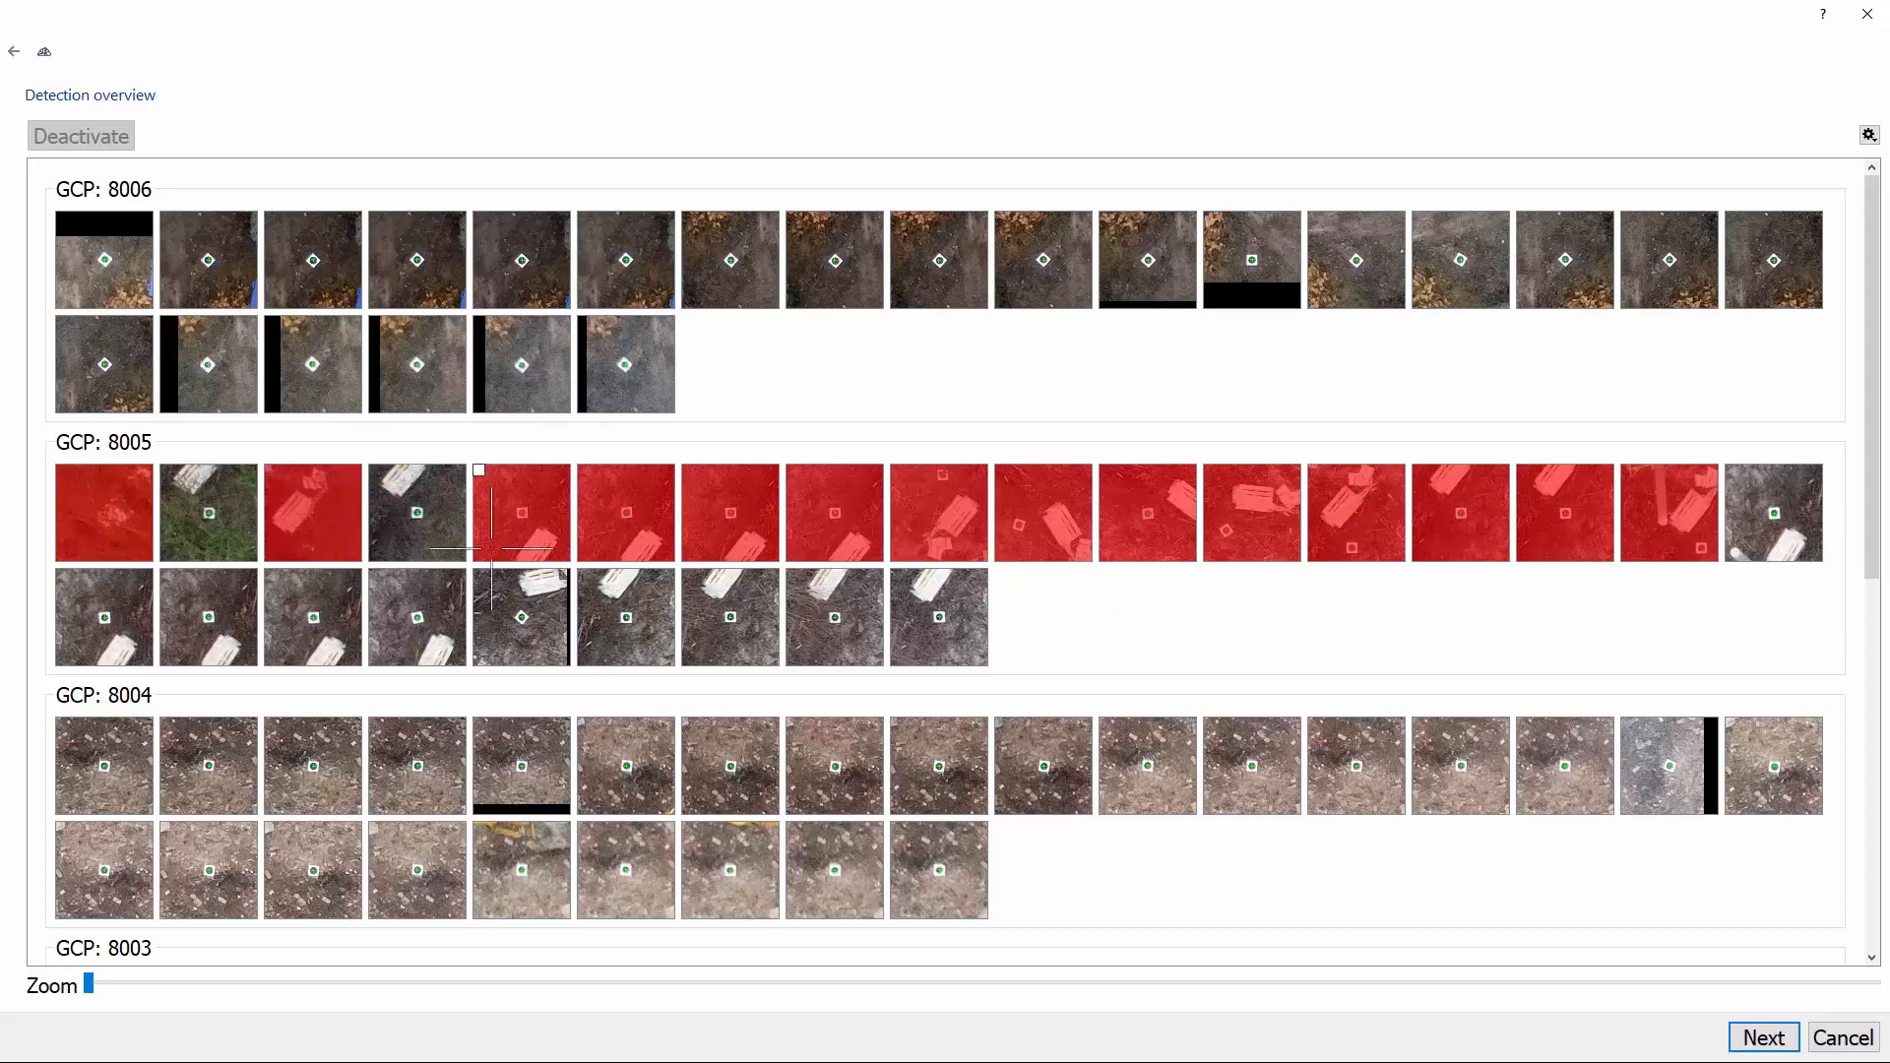
click(930, 532)
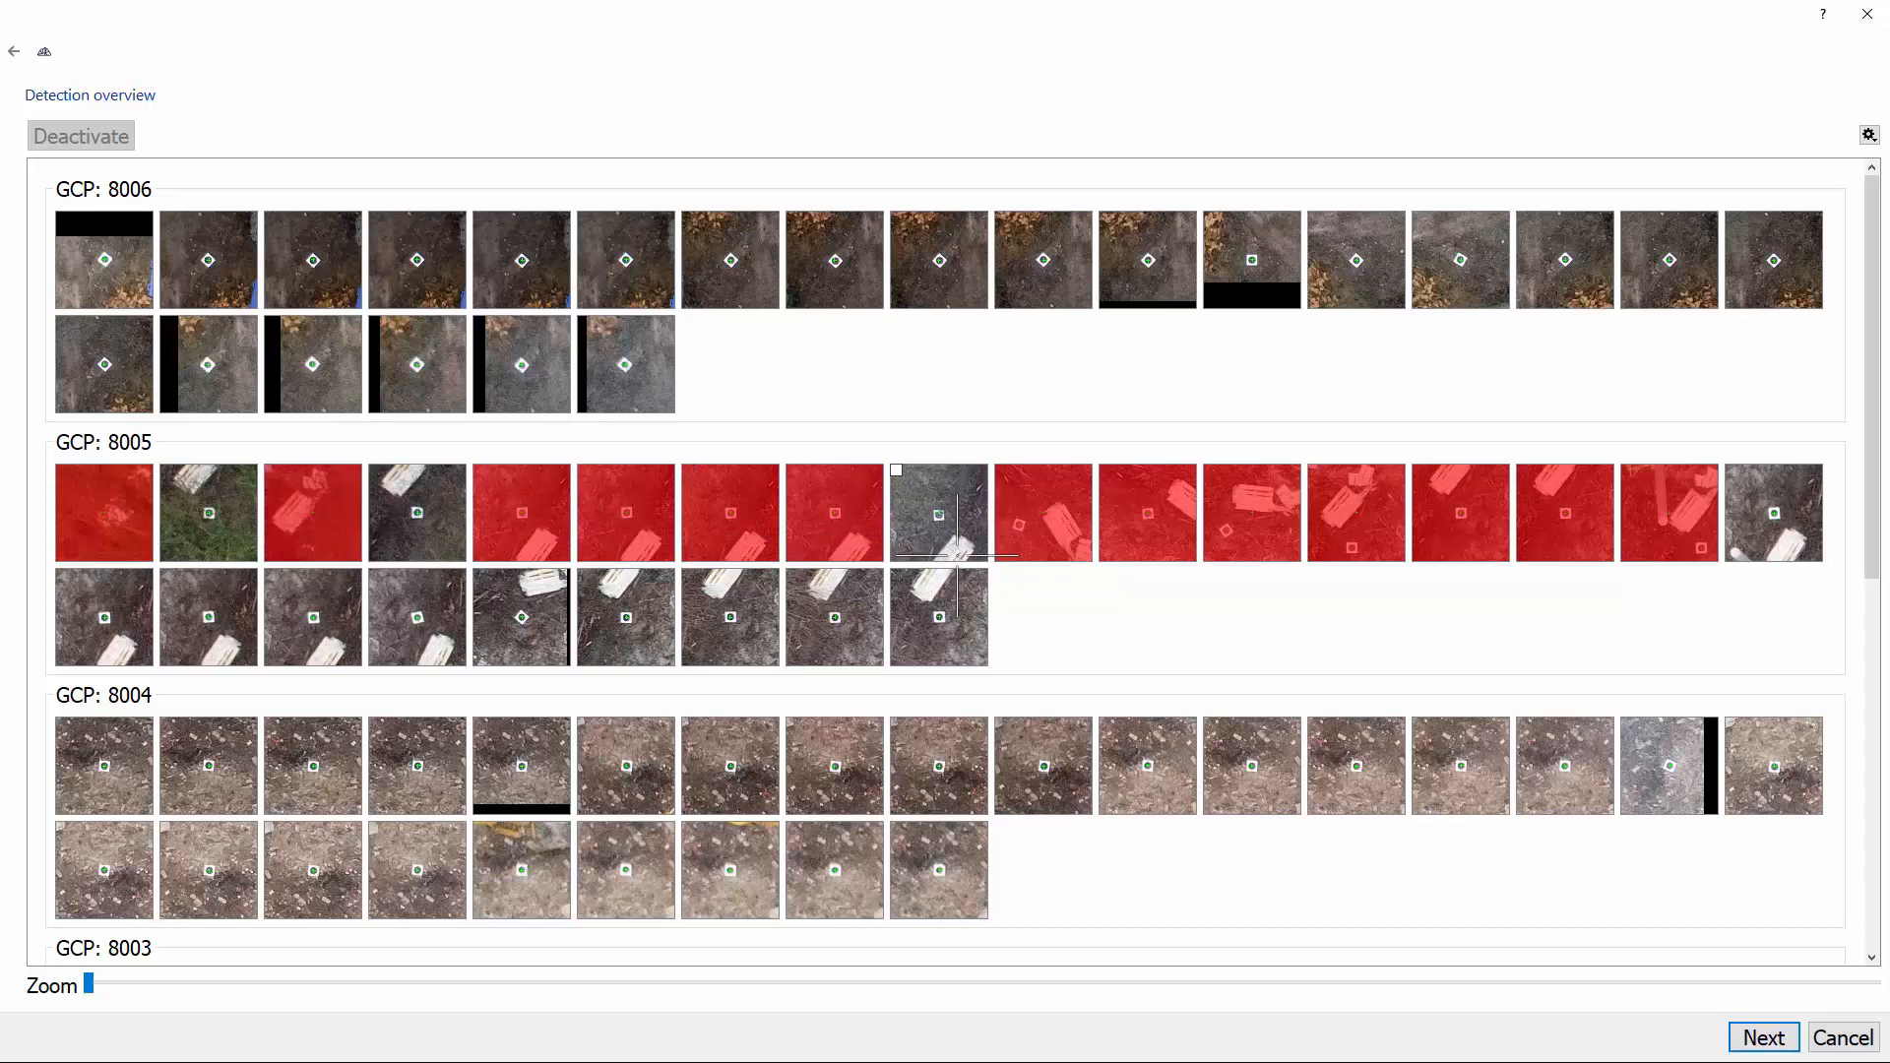
click(1045, 532)
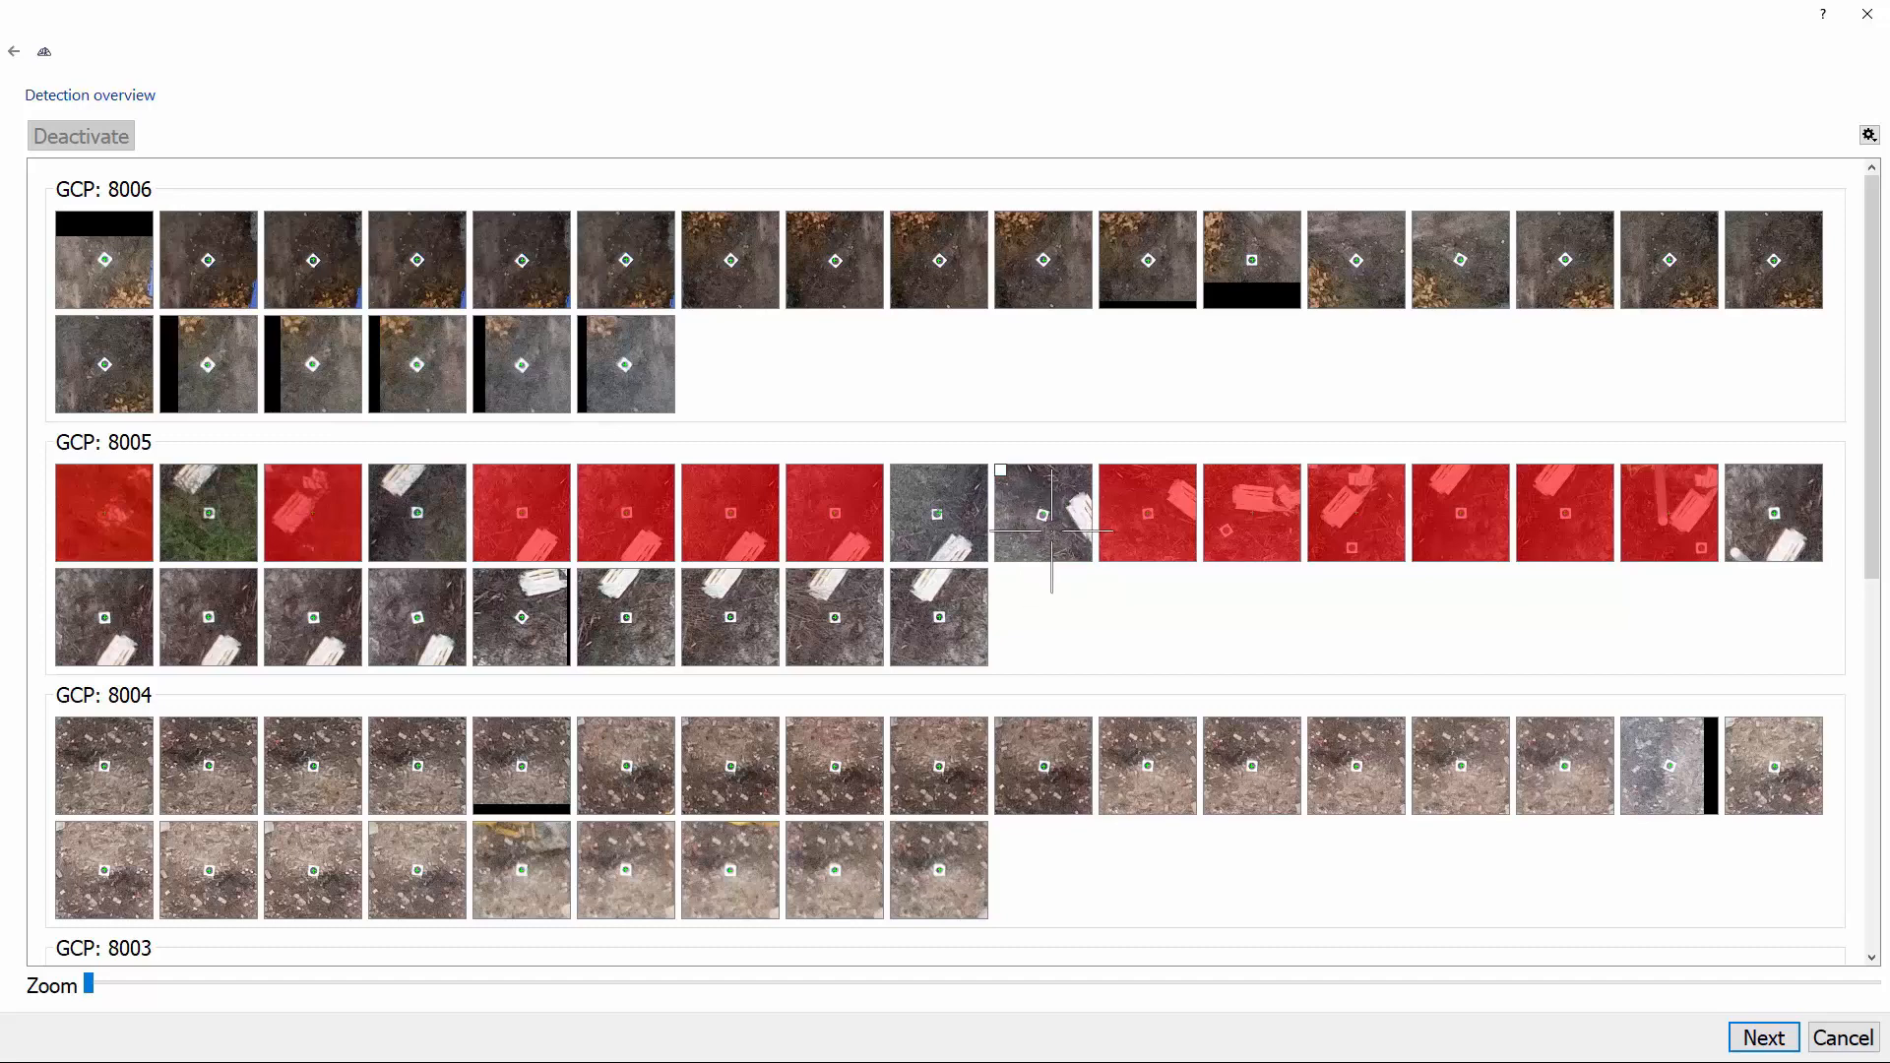
click(1167, 526)
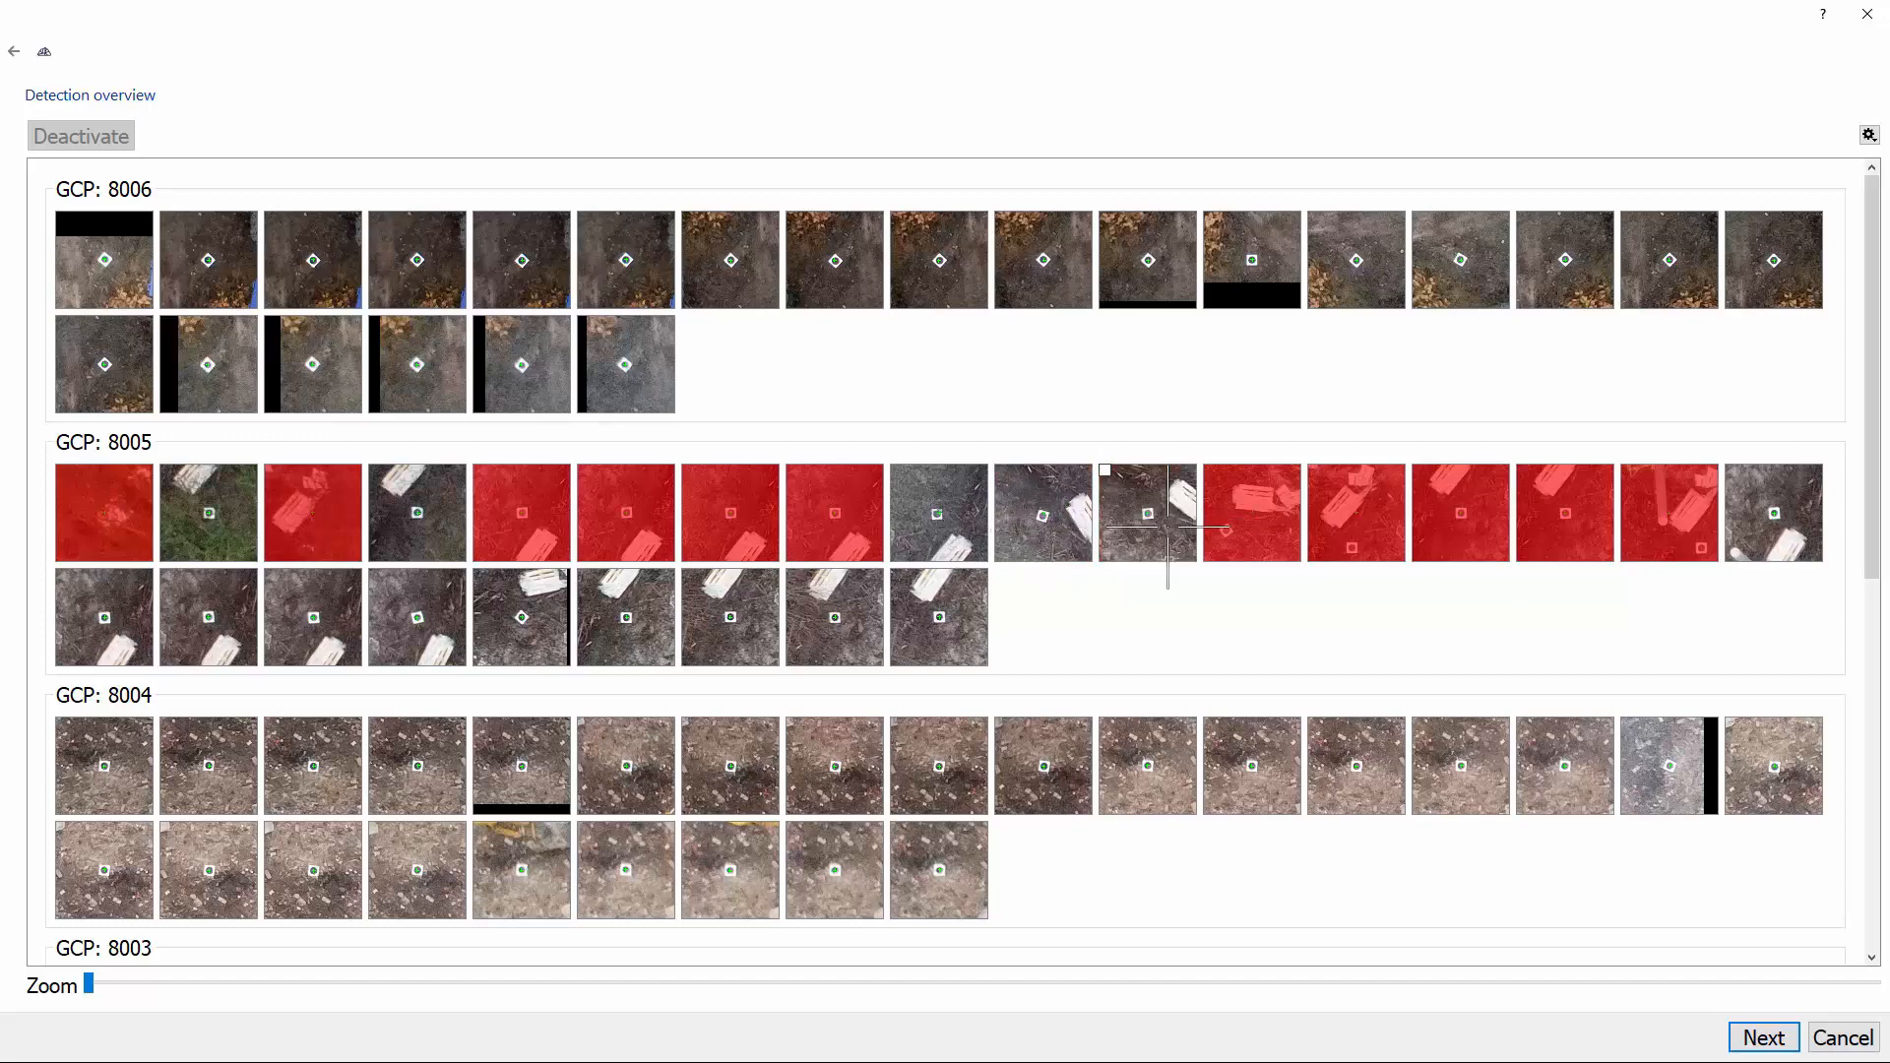
click(1240, 527)
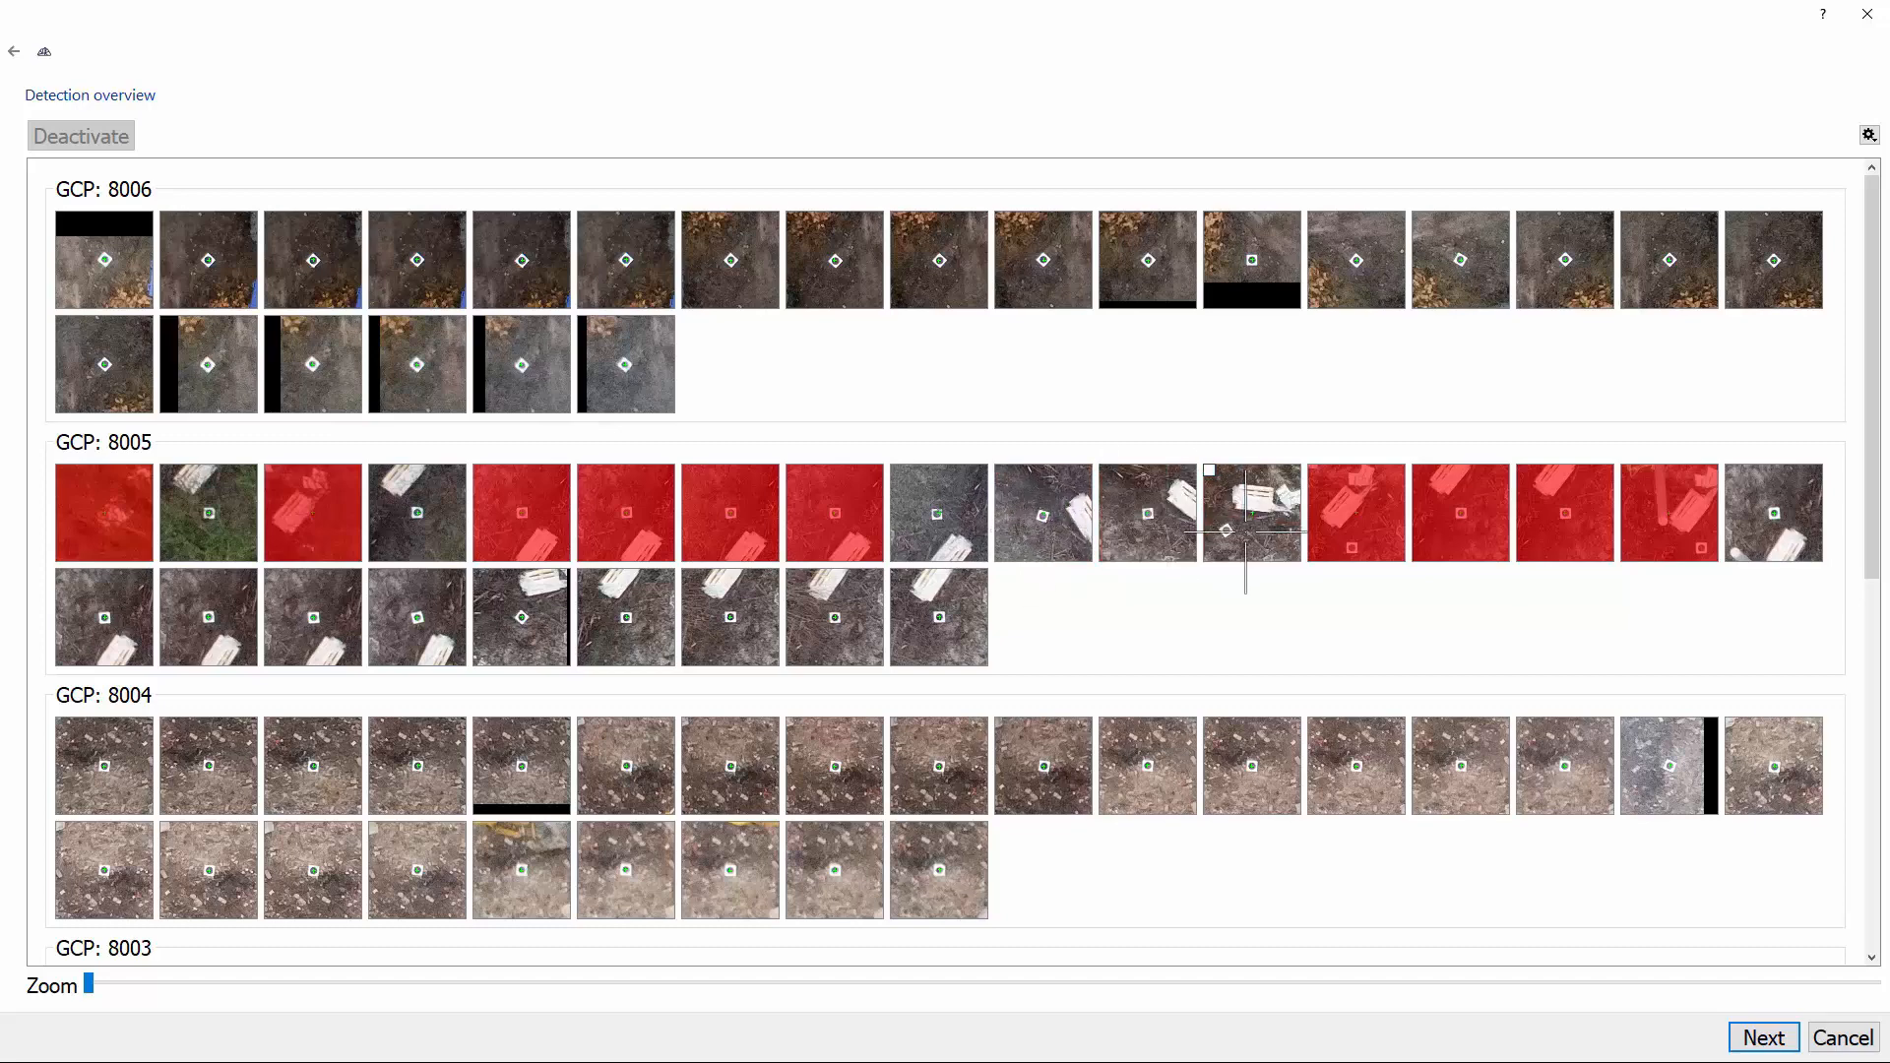
click(1400, 529)
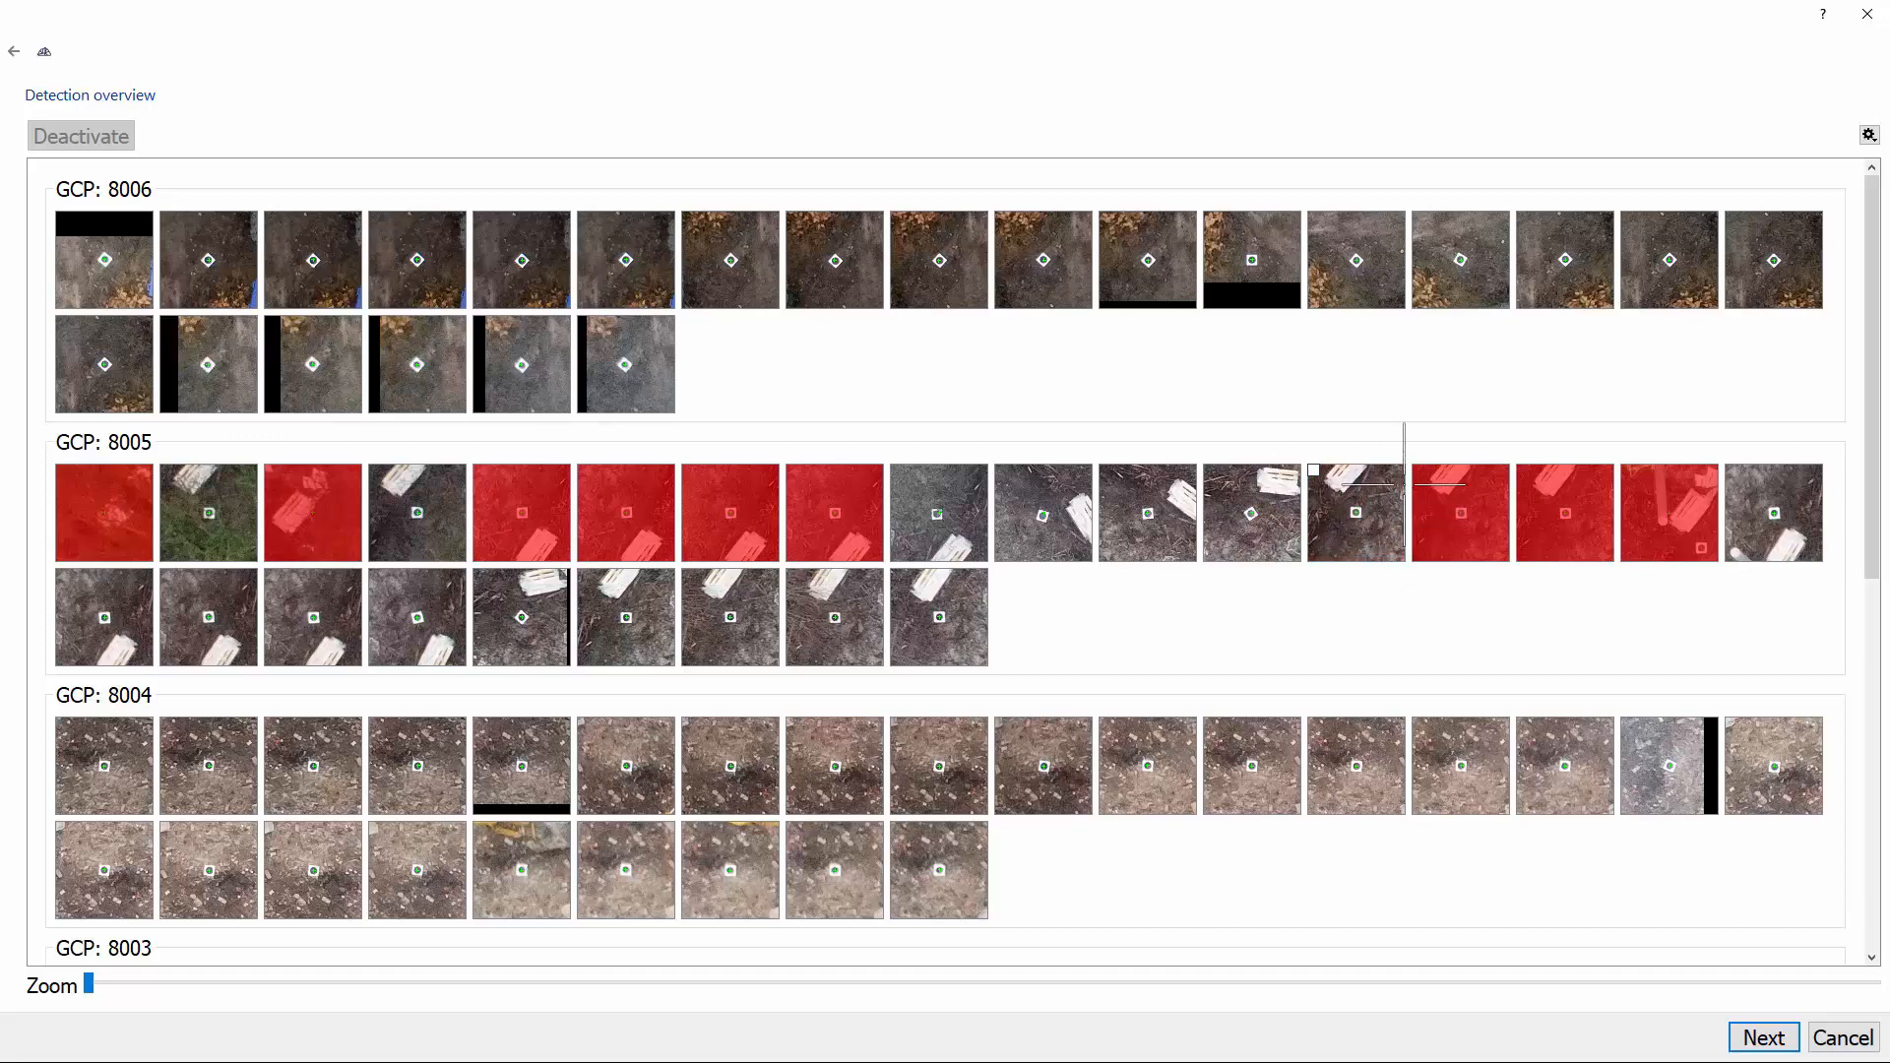
click(1456, 522)
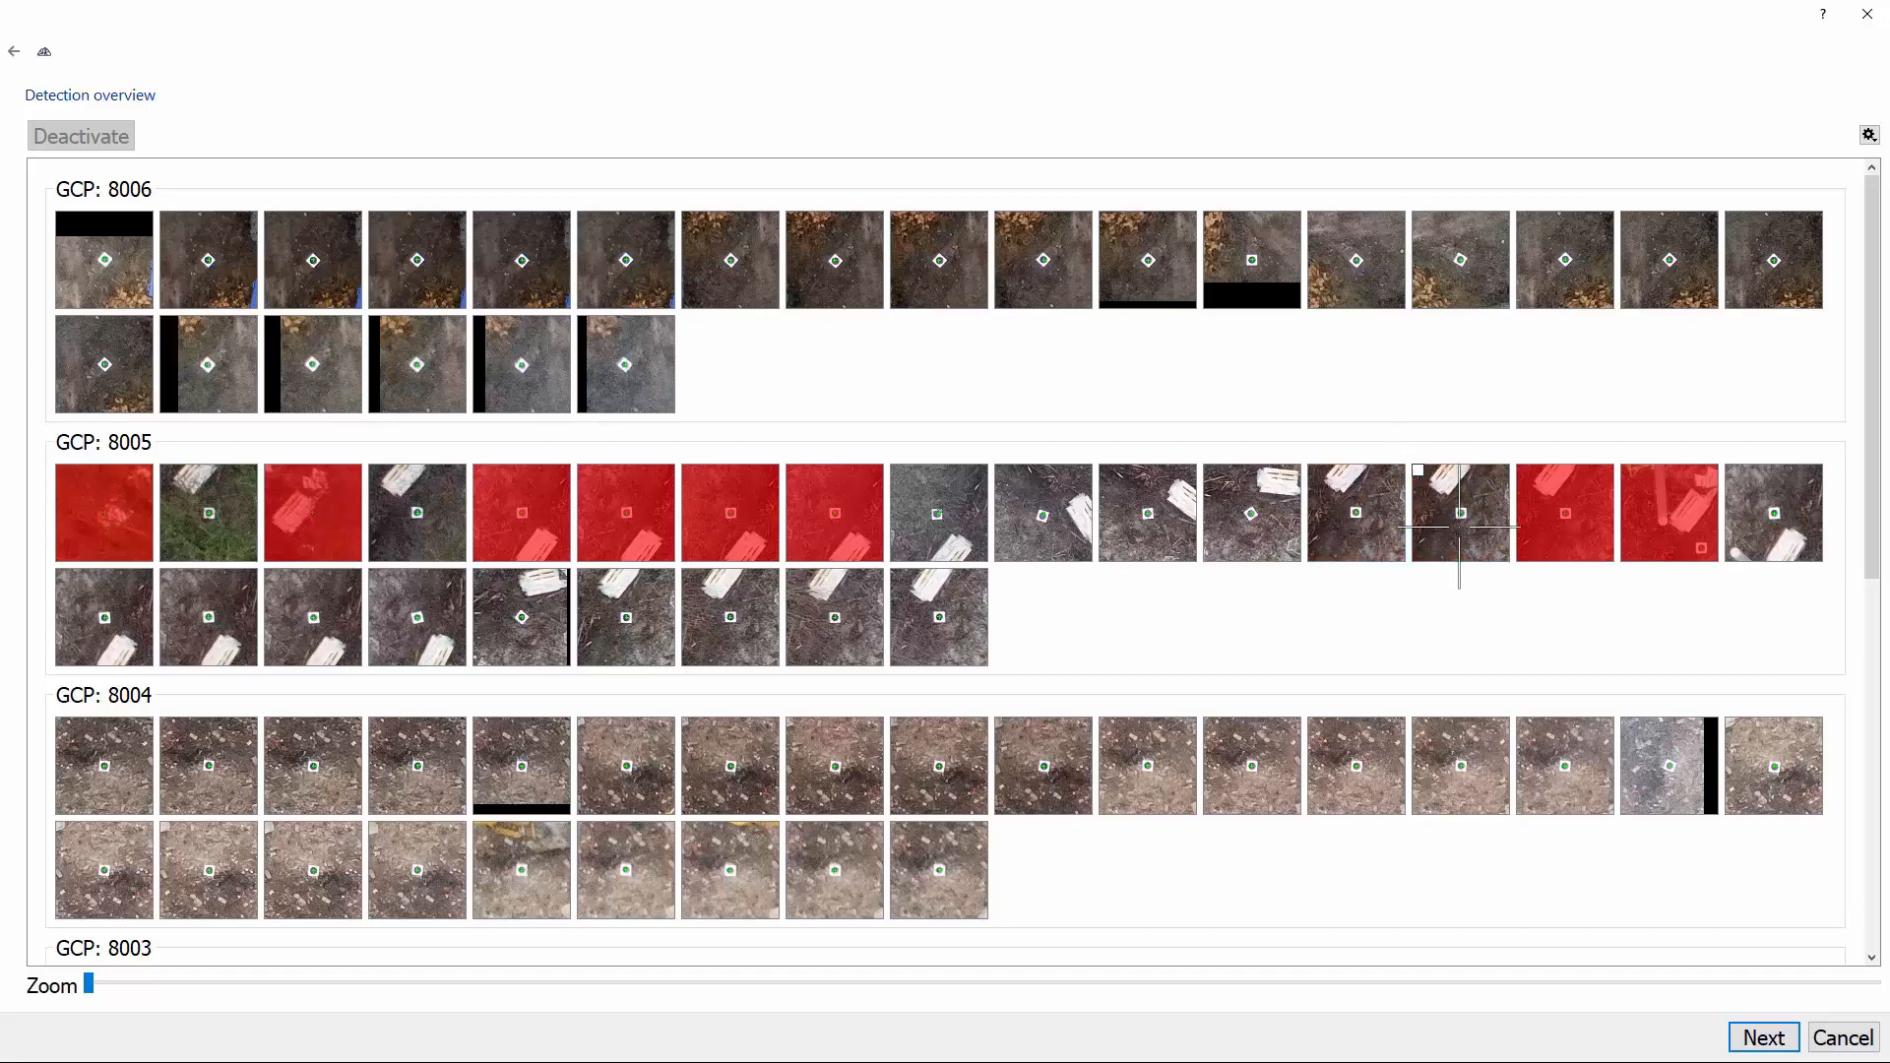
click(1574, 526)
click(1690, 528)
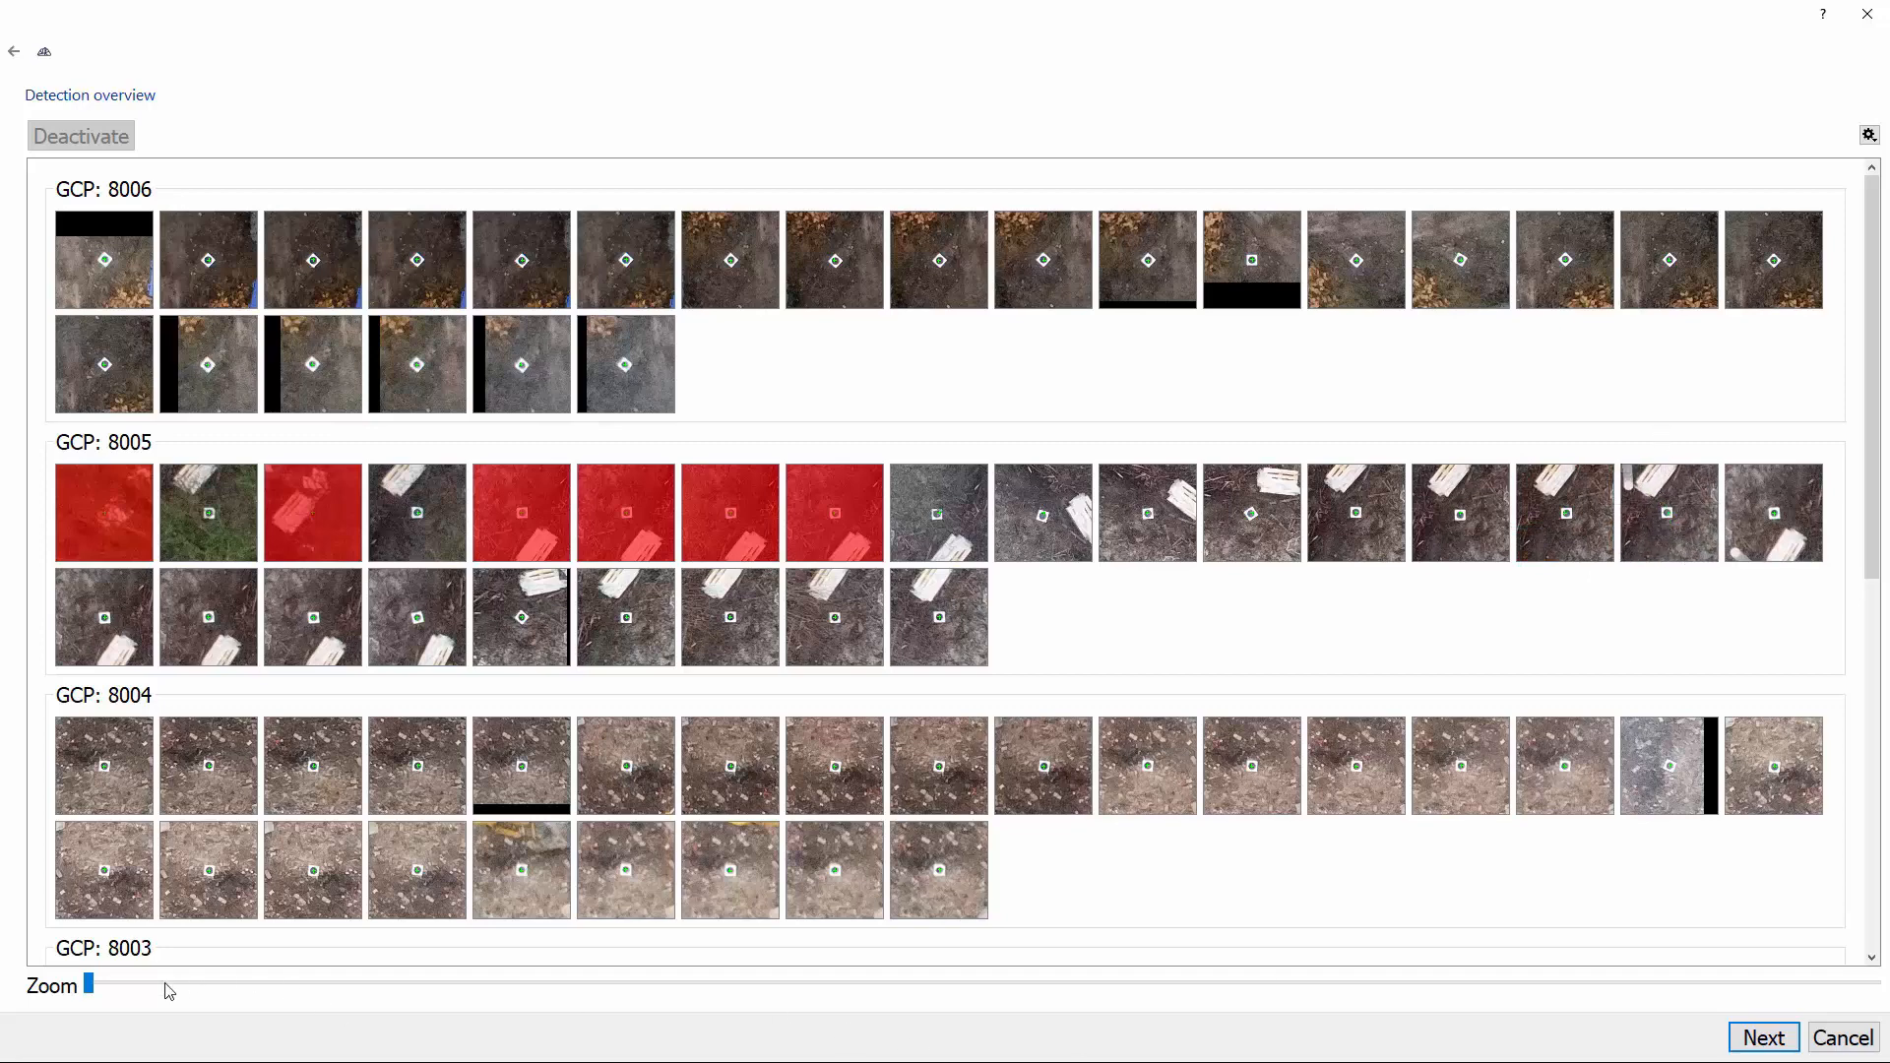
Review the enlarged detections down to GCP 8001, accept them and finish the orientation.
drag(90, 984, 1243, 974)
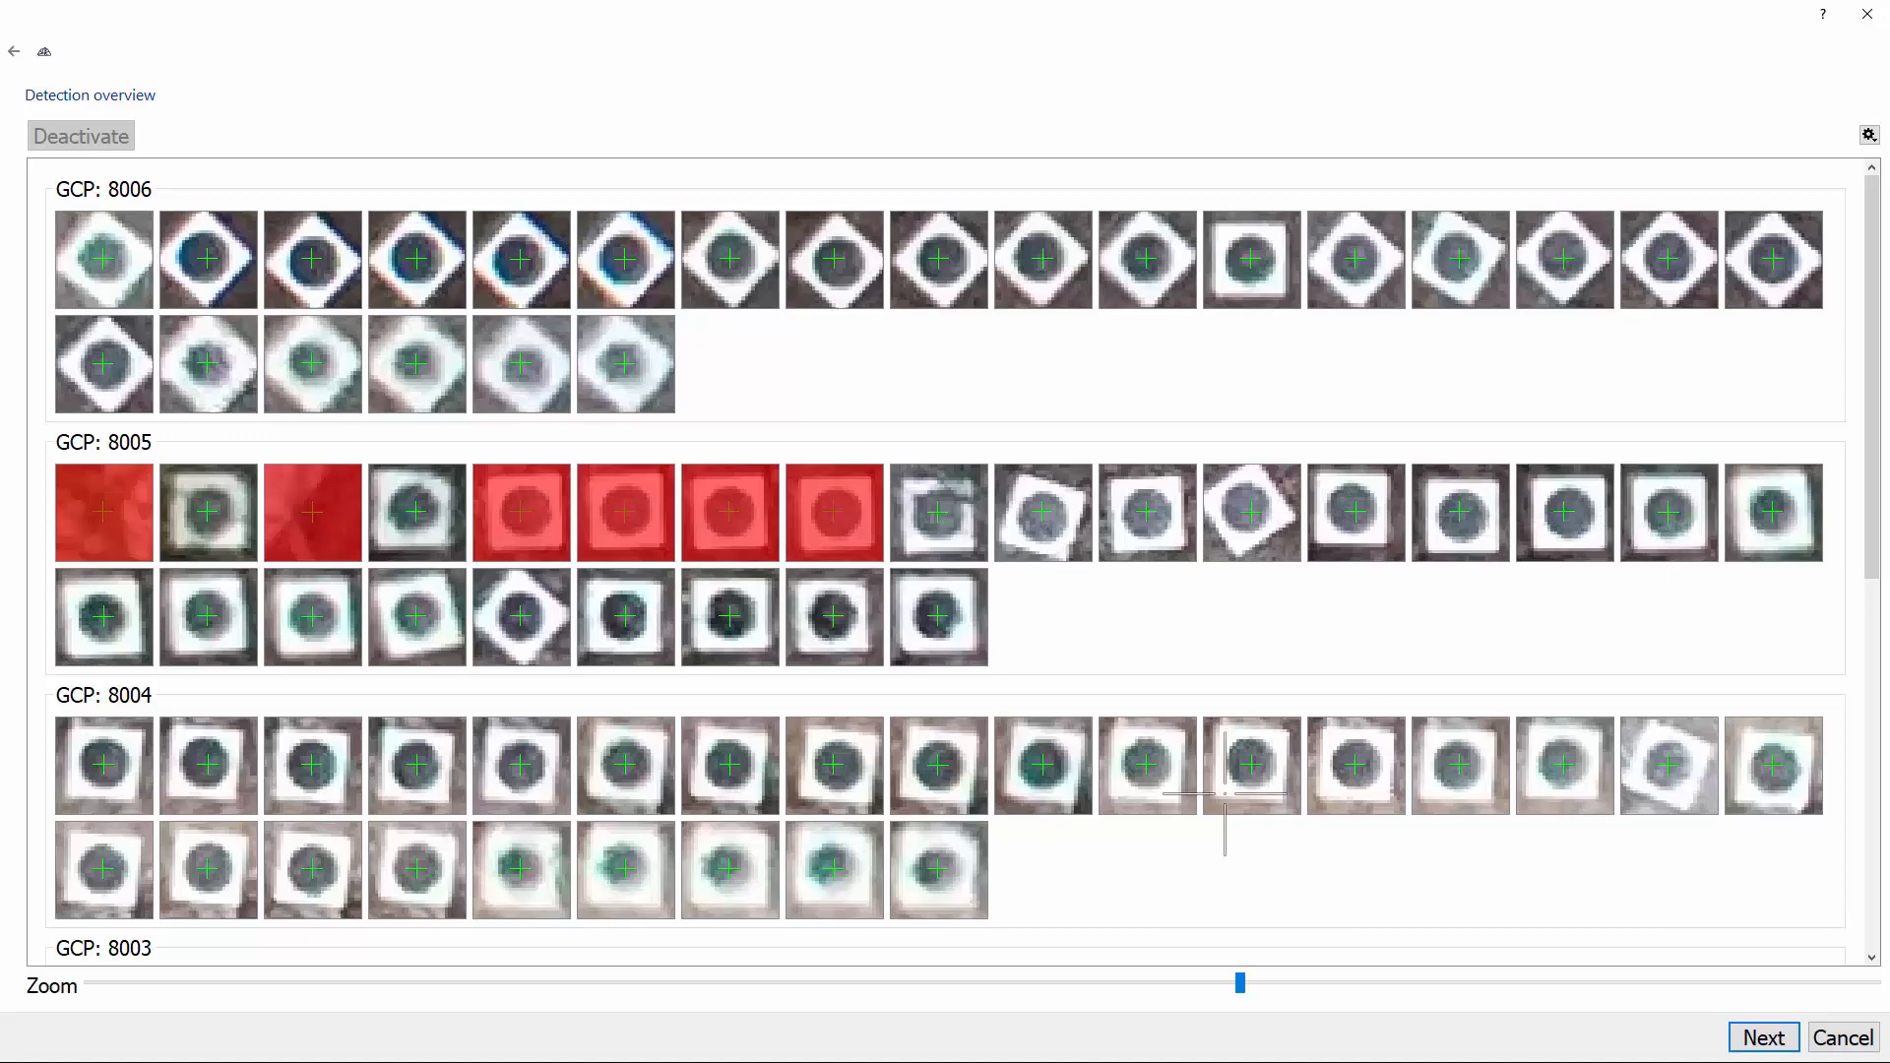
scroll(1108, 835, down, 3)
scroll(1107, 835, down, 3)
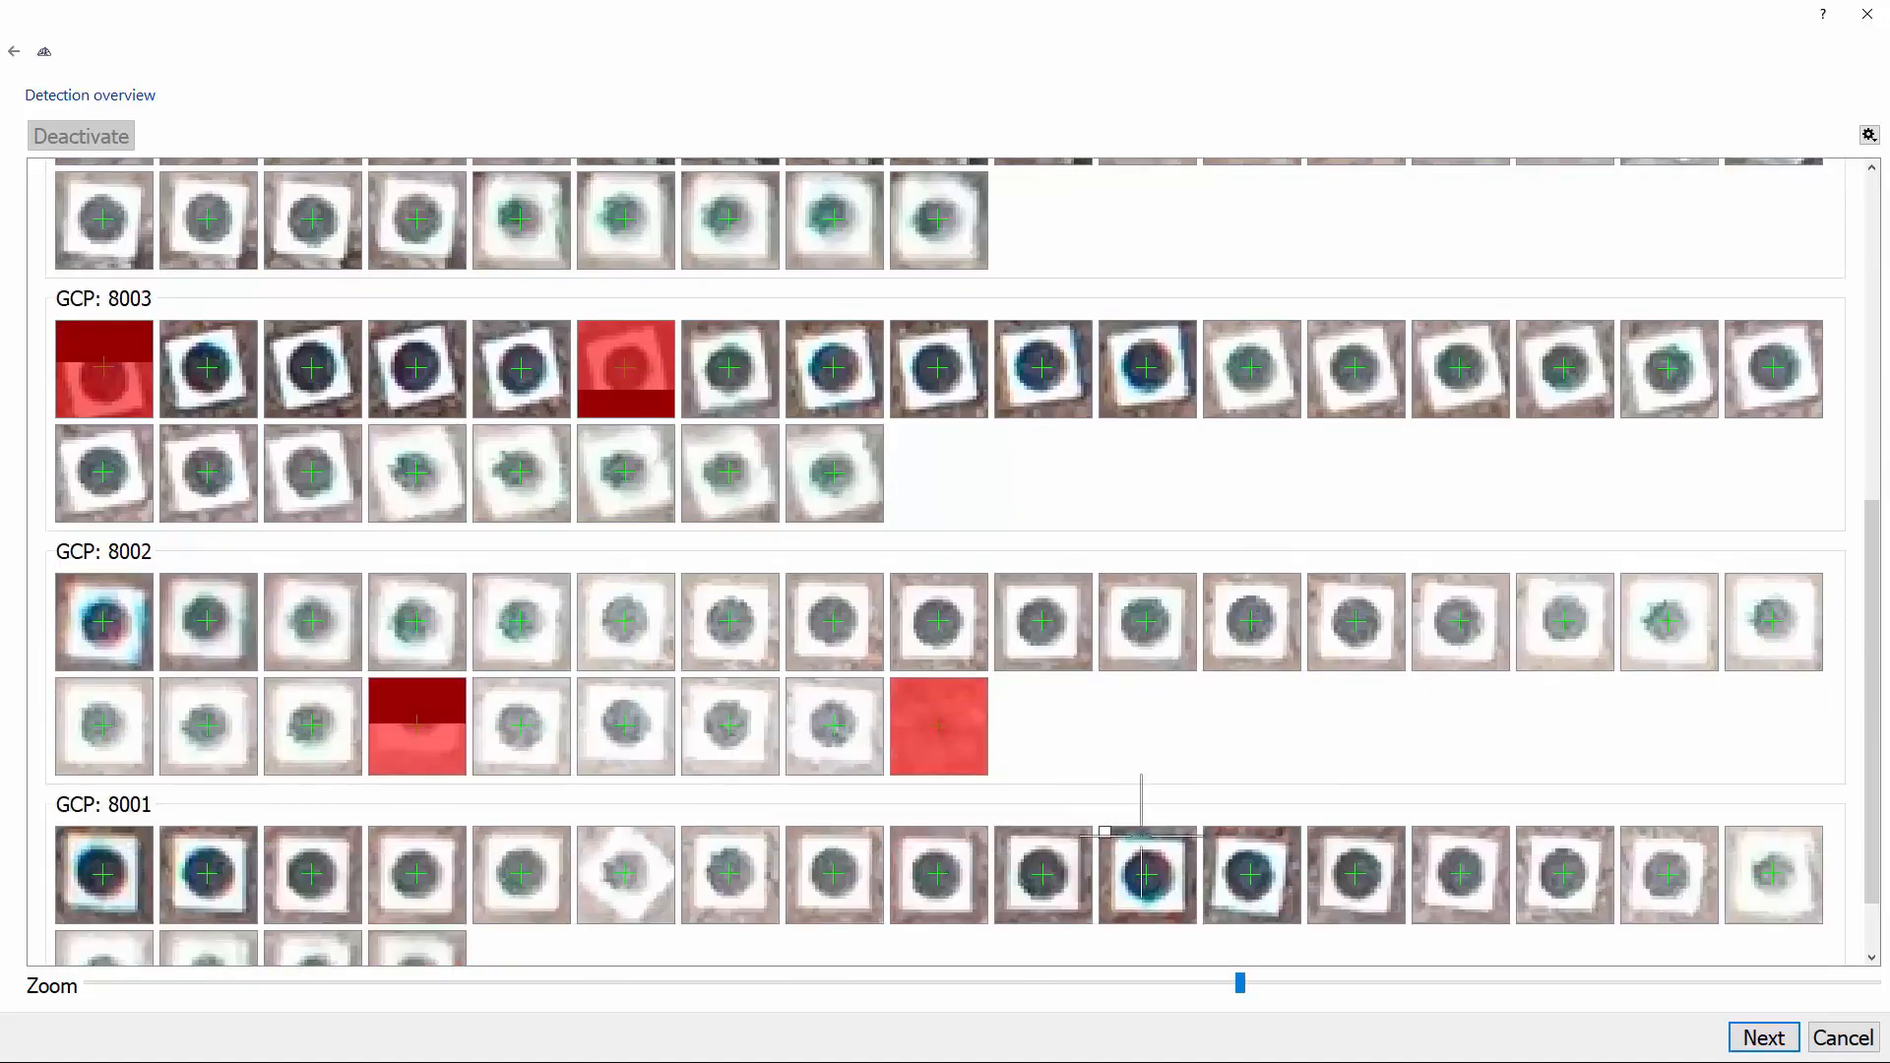
click(1751, 1042)
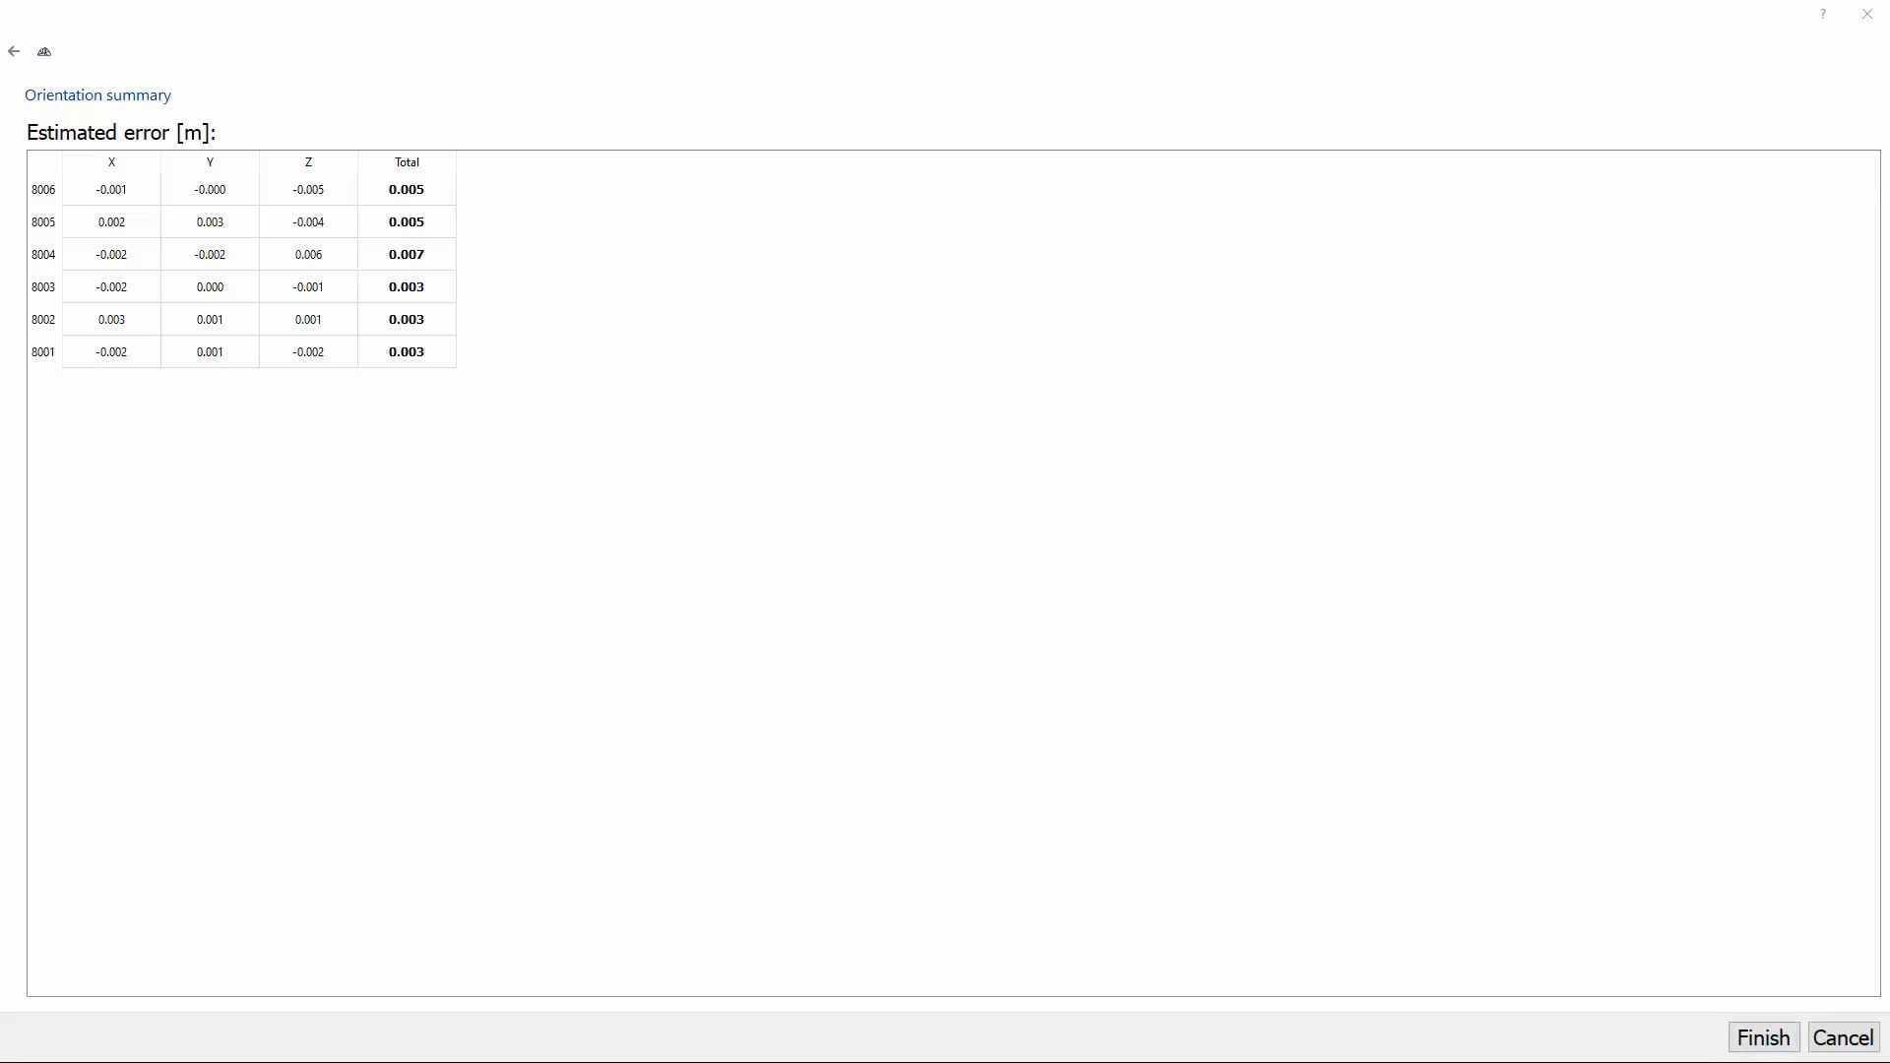
click(1763, 1038)
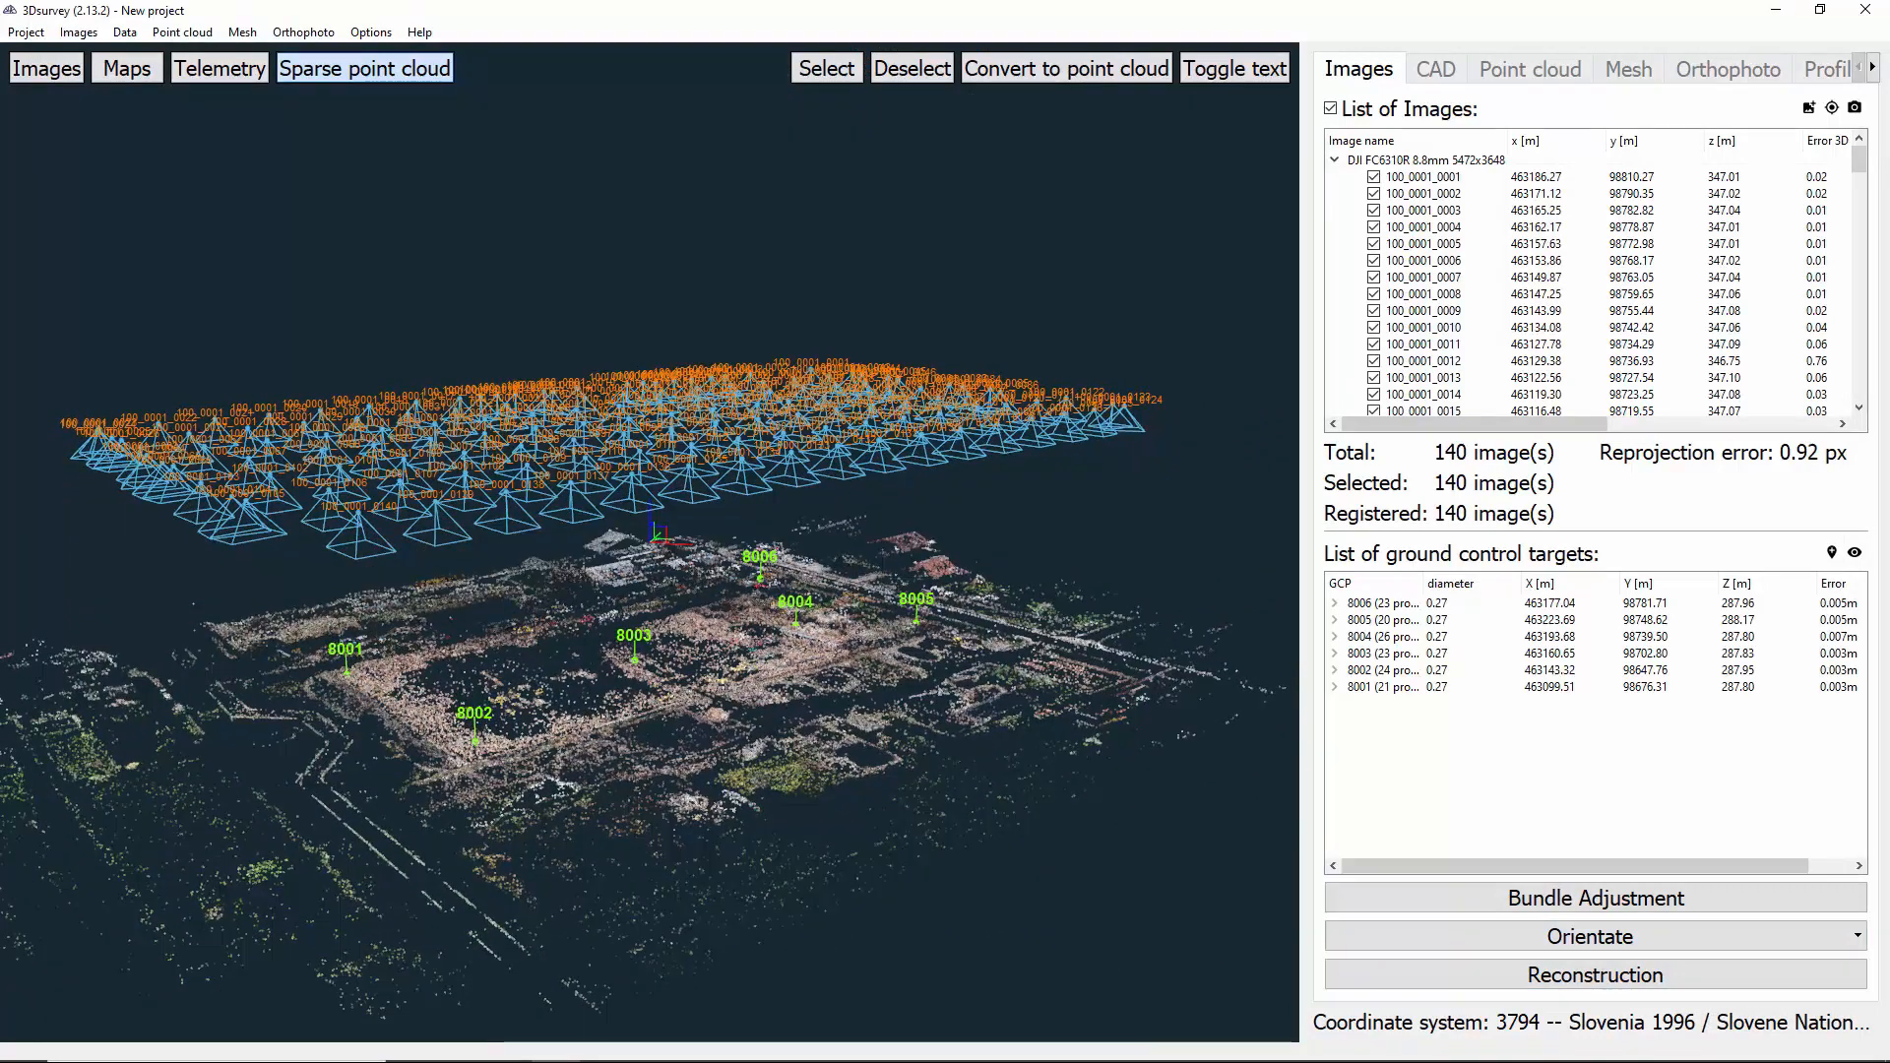
Widen the image and ground control target lists and run the dense reconstruction at High level.
drag(1305, 541, 1138, 541)
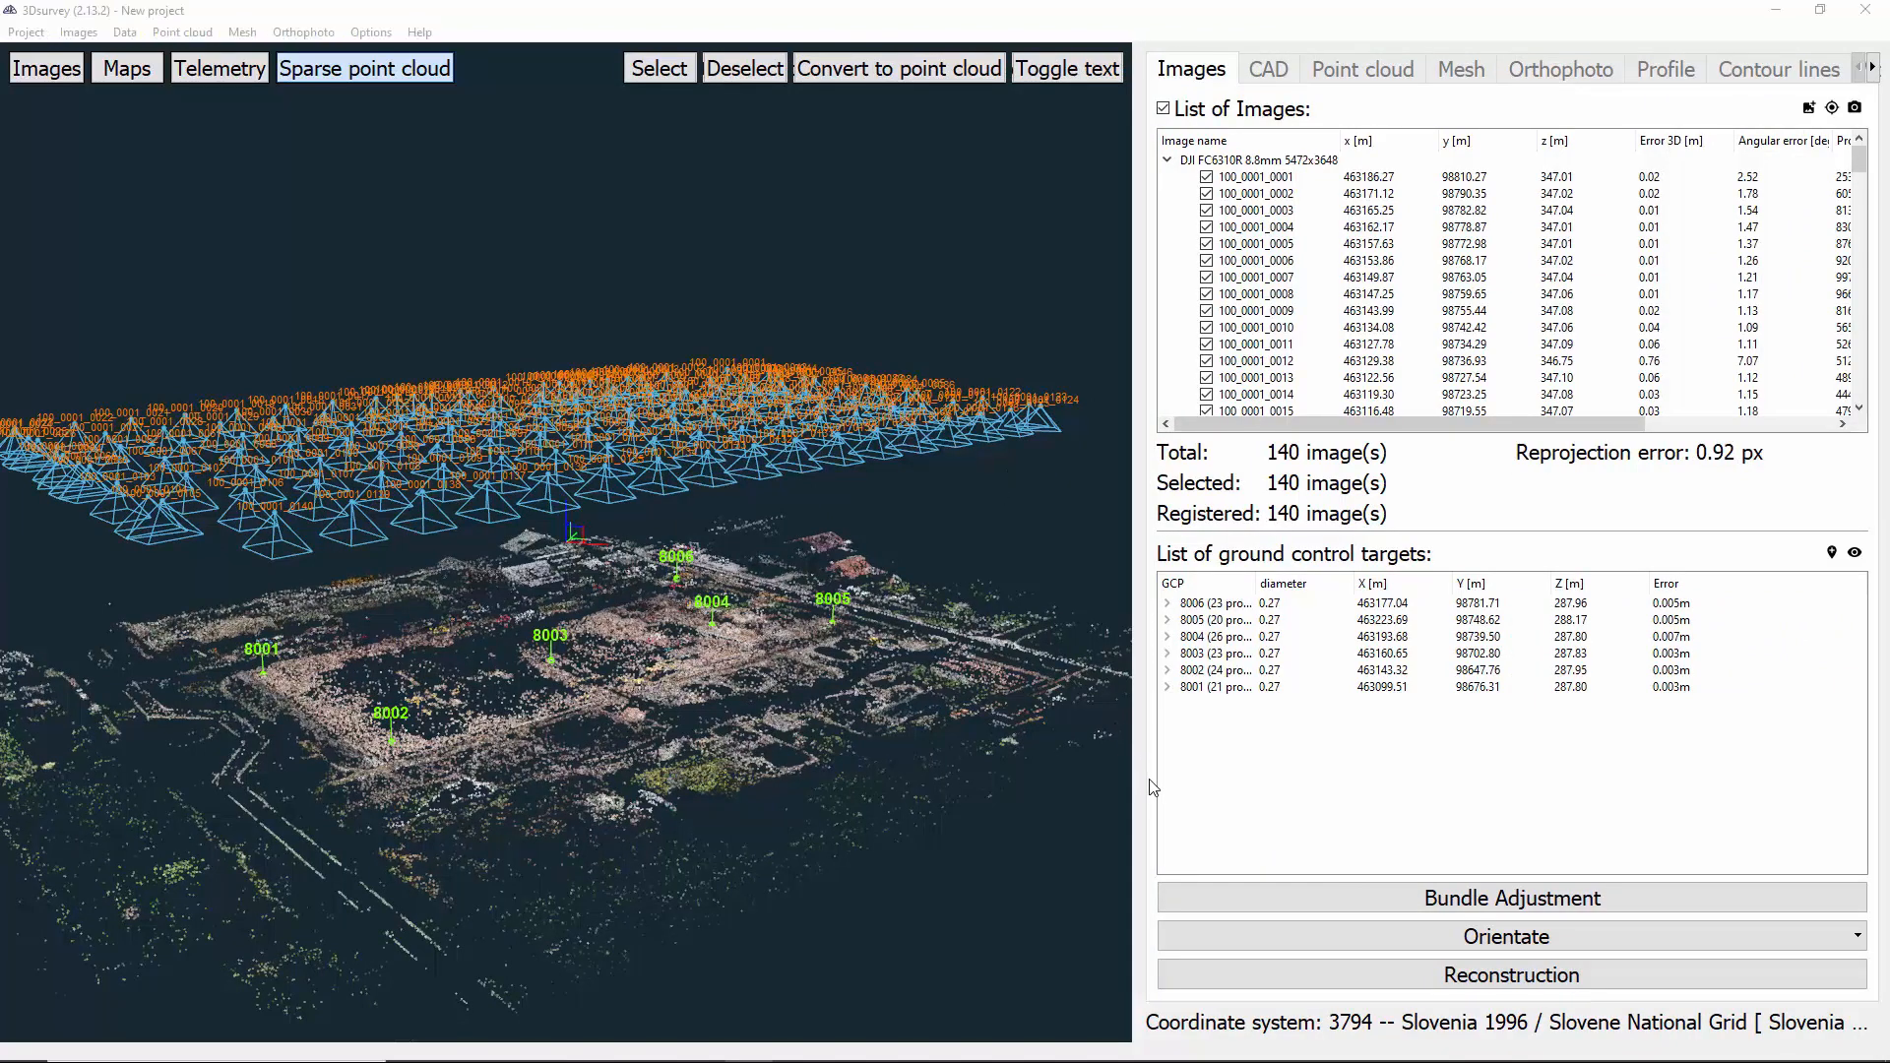
click(1234, 974)
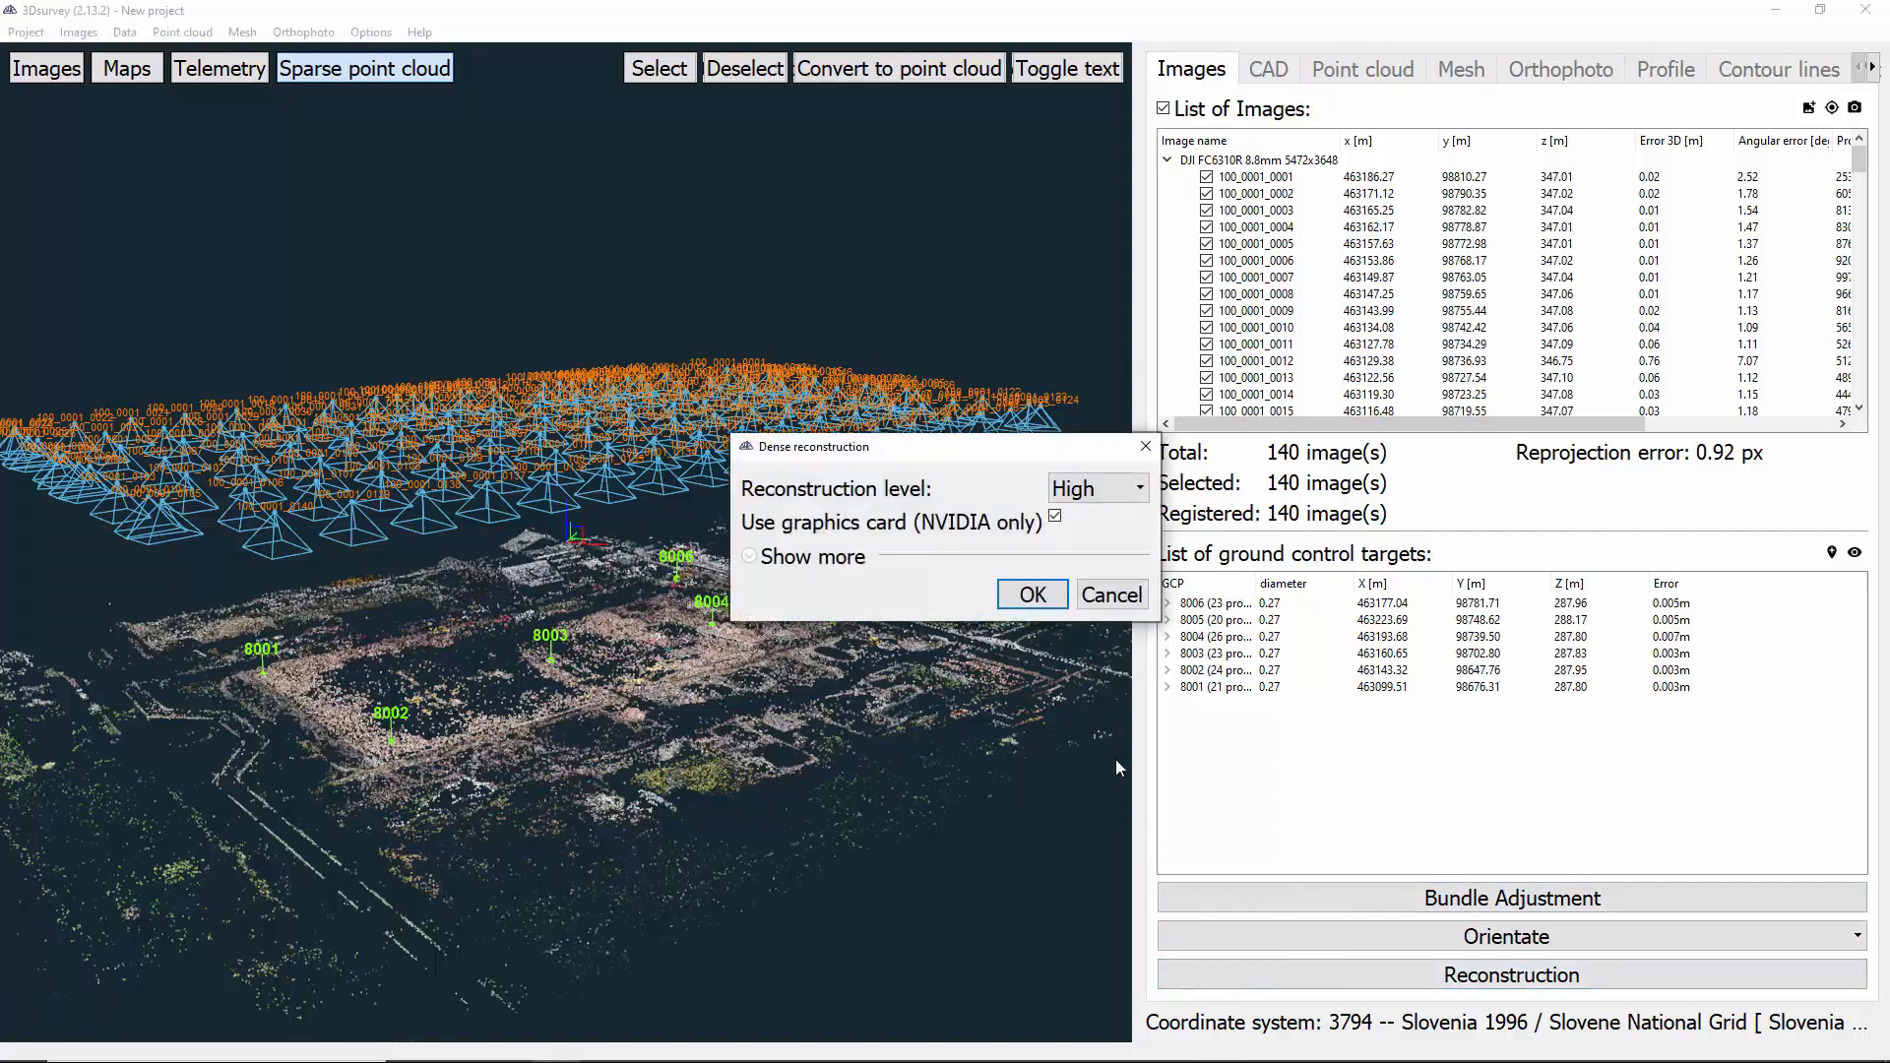
click(1132, 482)
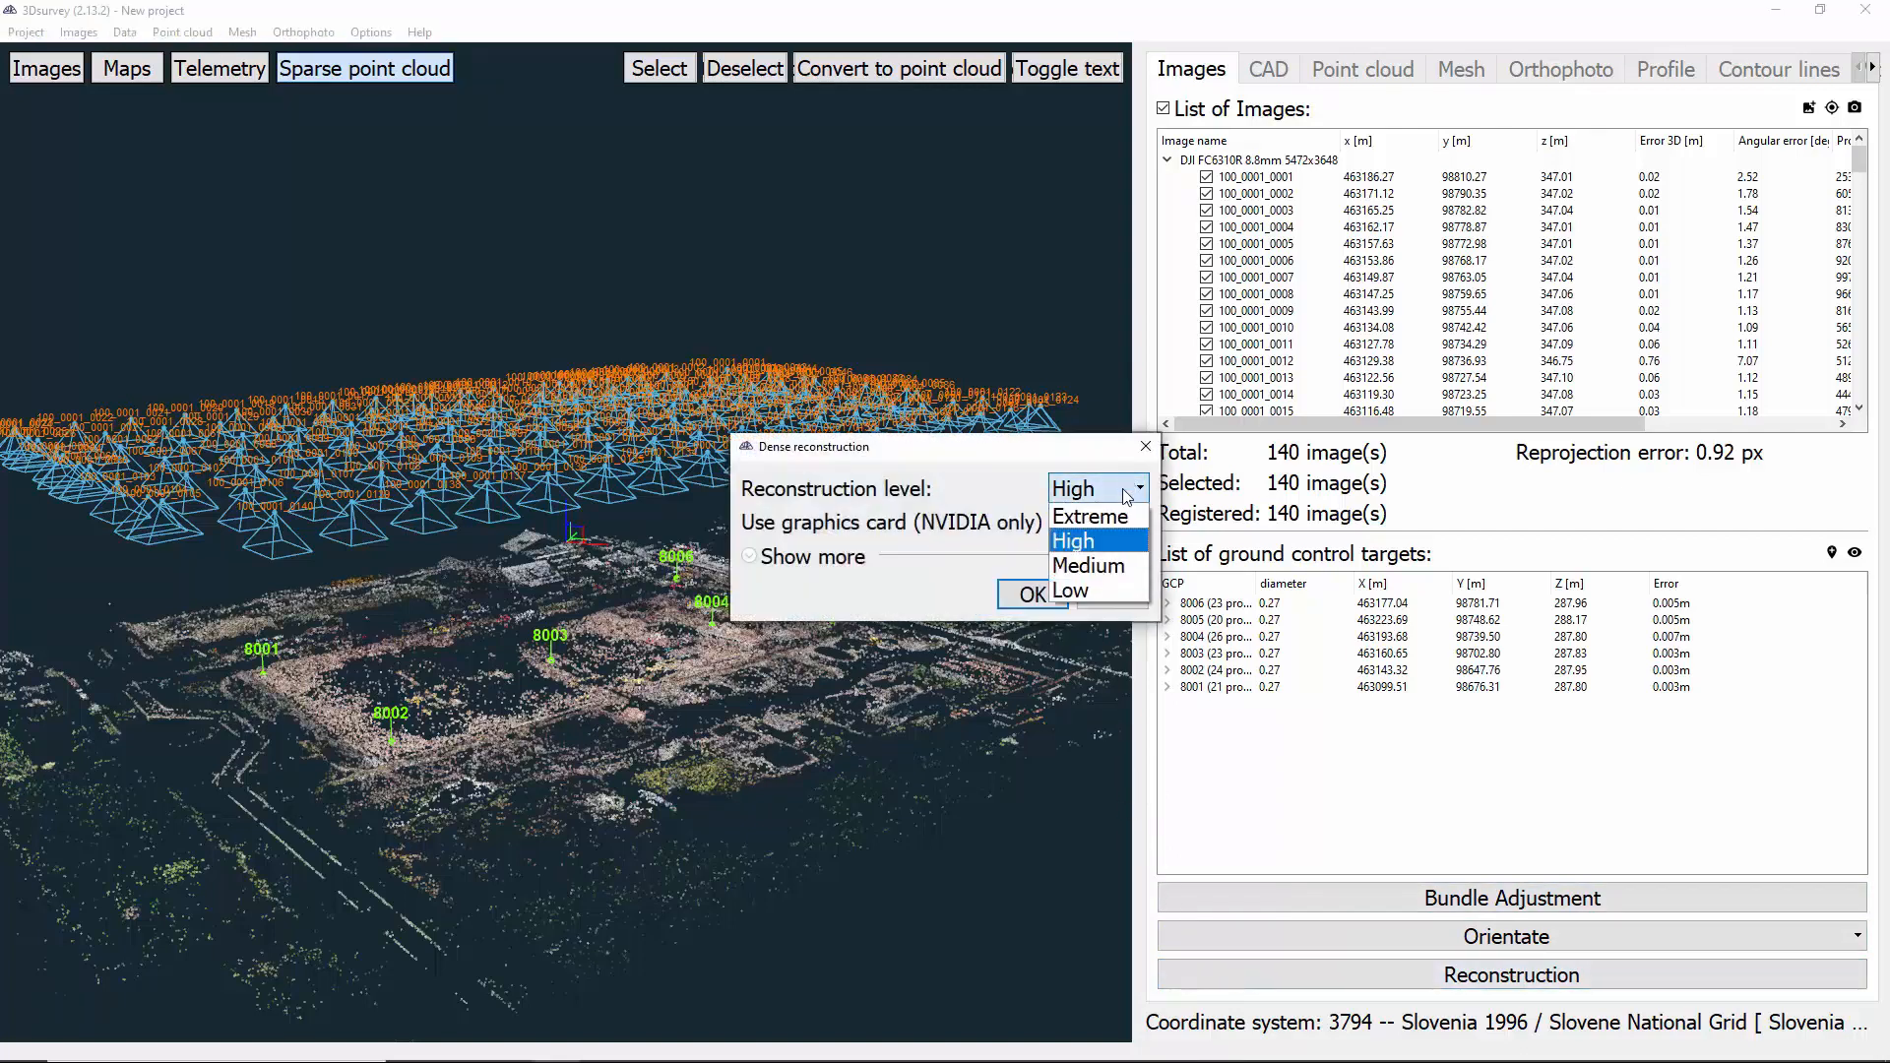
click(1103, 547)
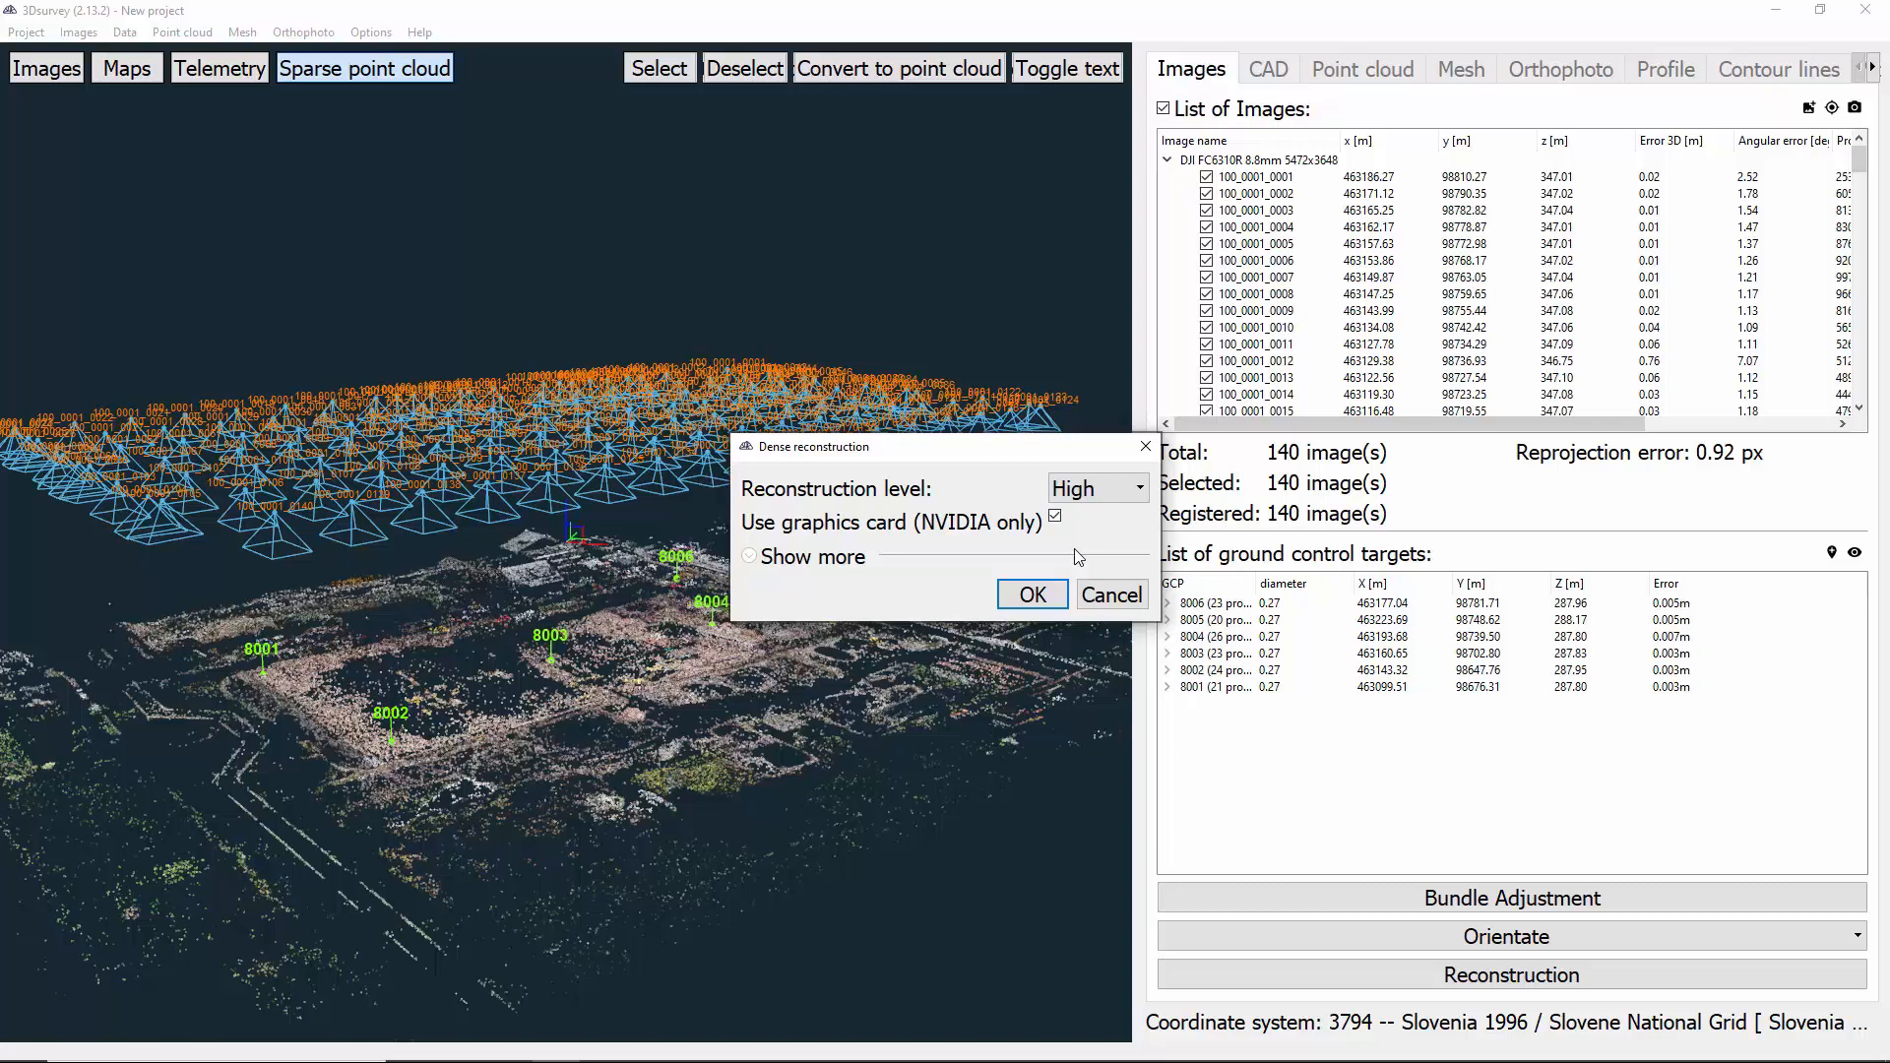
click(1024, 593)
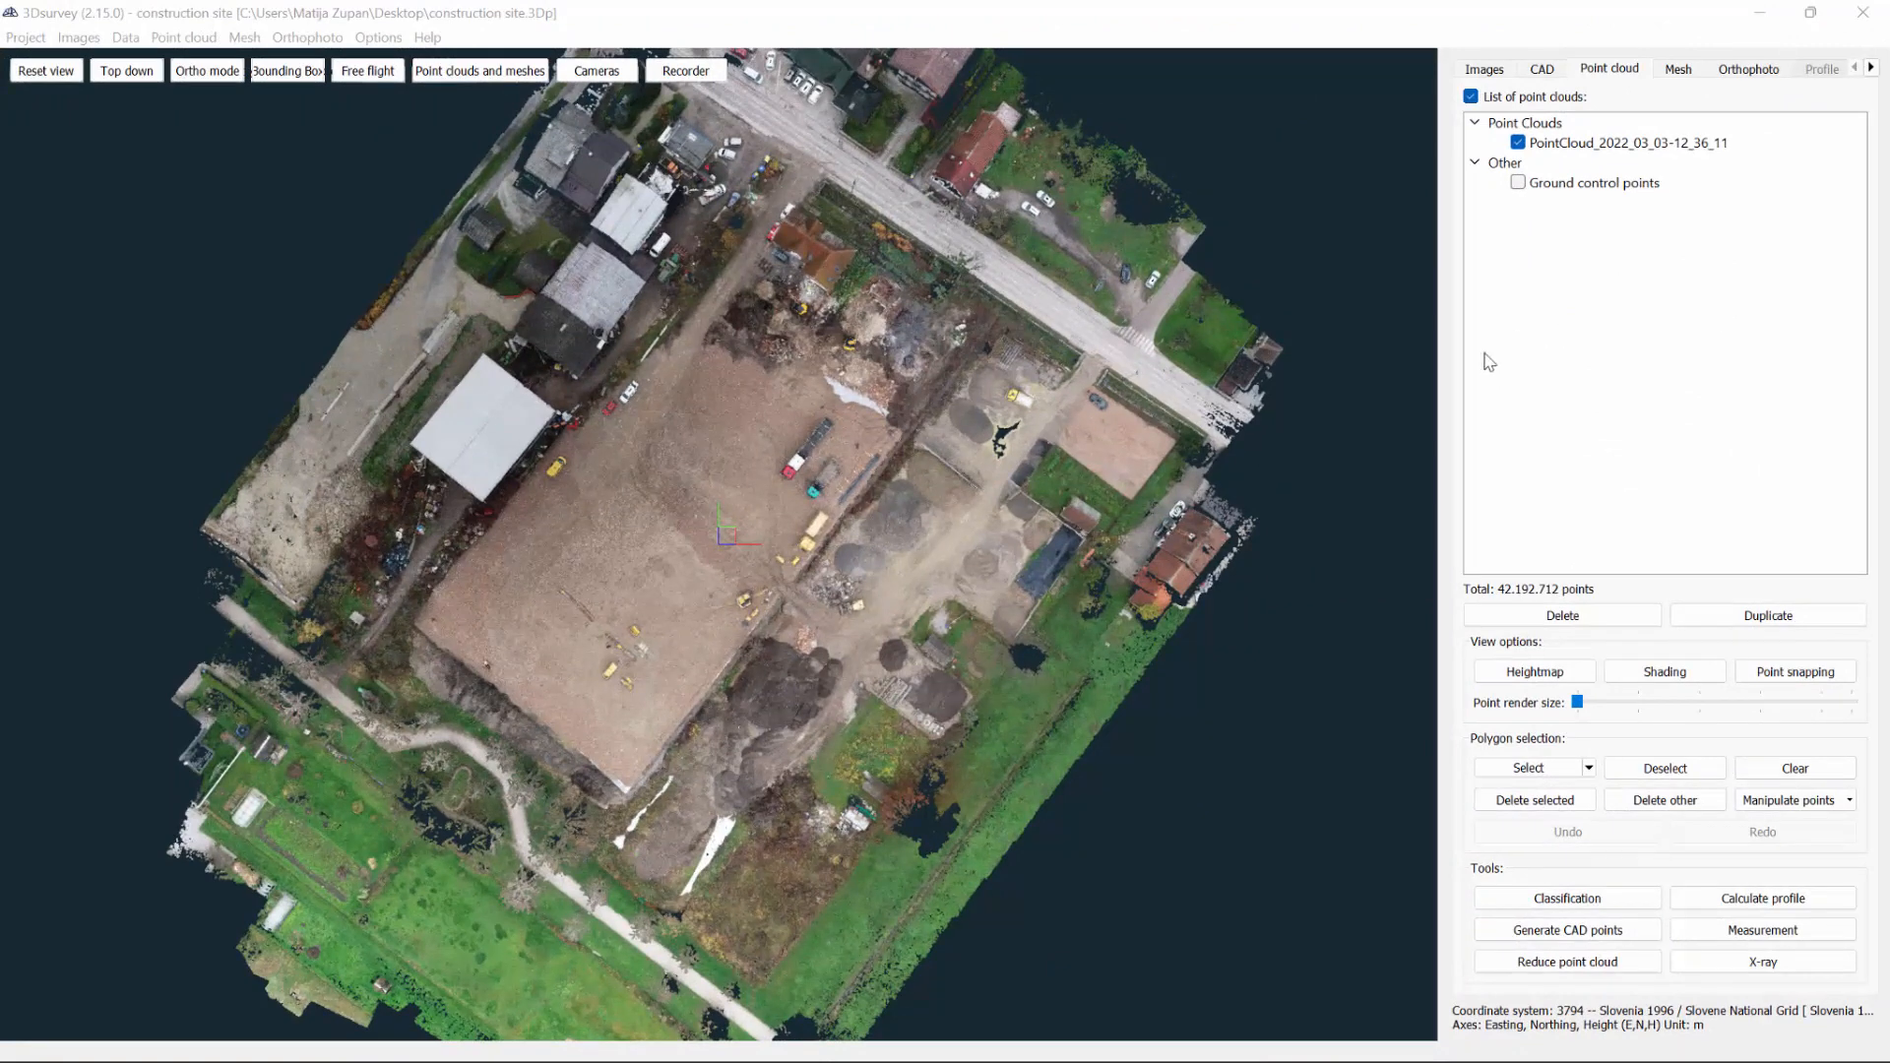
Examine the reconstructed point cloud of the construction site from above, at an angle and up close around the gravel area and trucks.
mouse_move(825, 687)
mouse_down()
mouse_move(853, 526)
mouse_move(824, 672)
mouse_up()
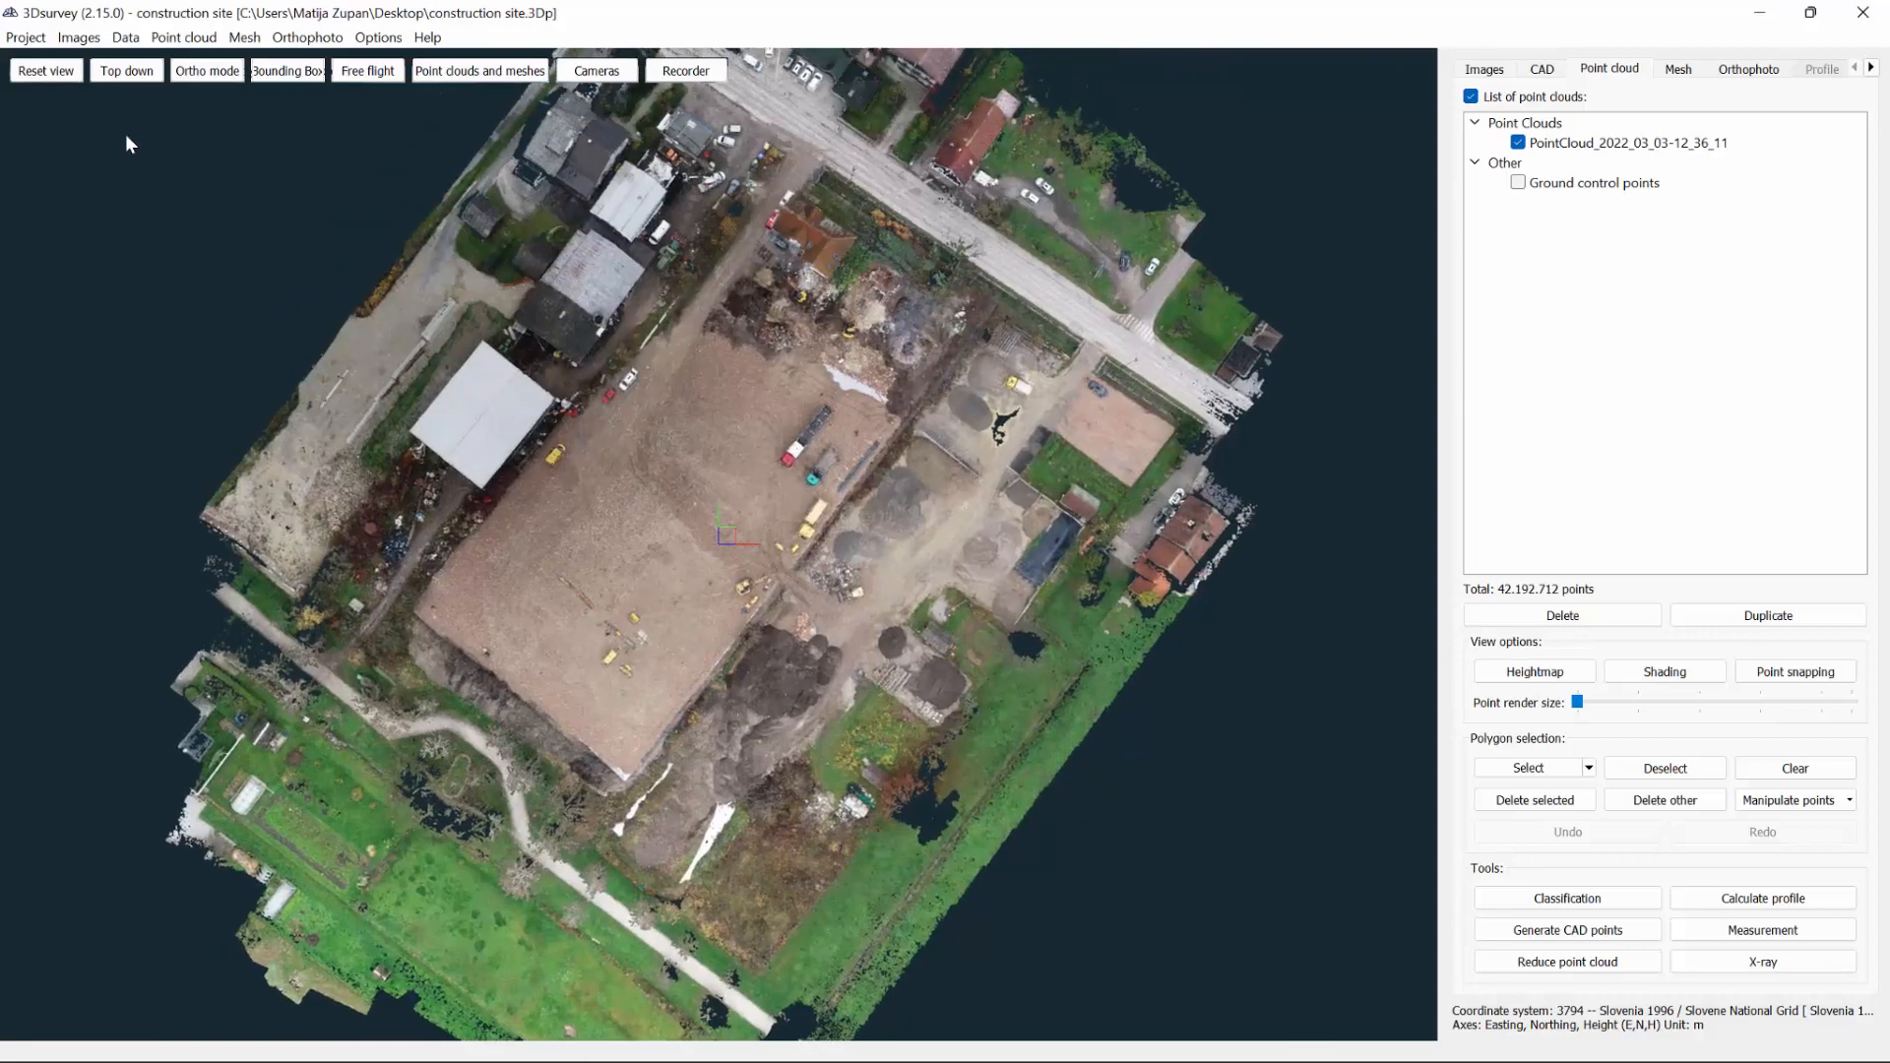
click(45, 71)
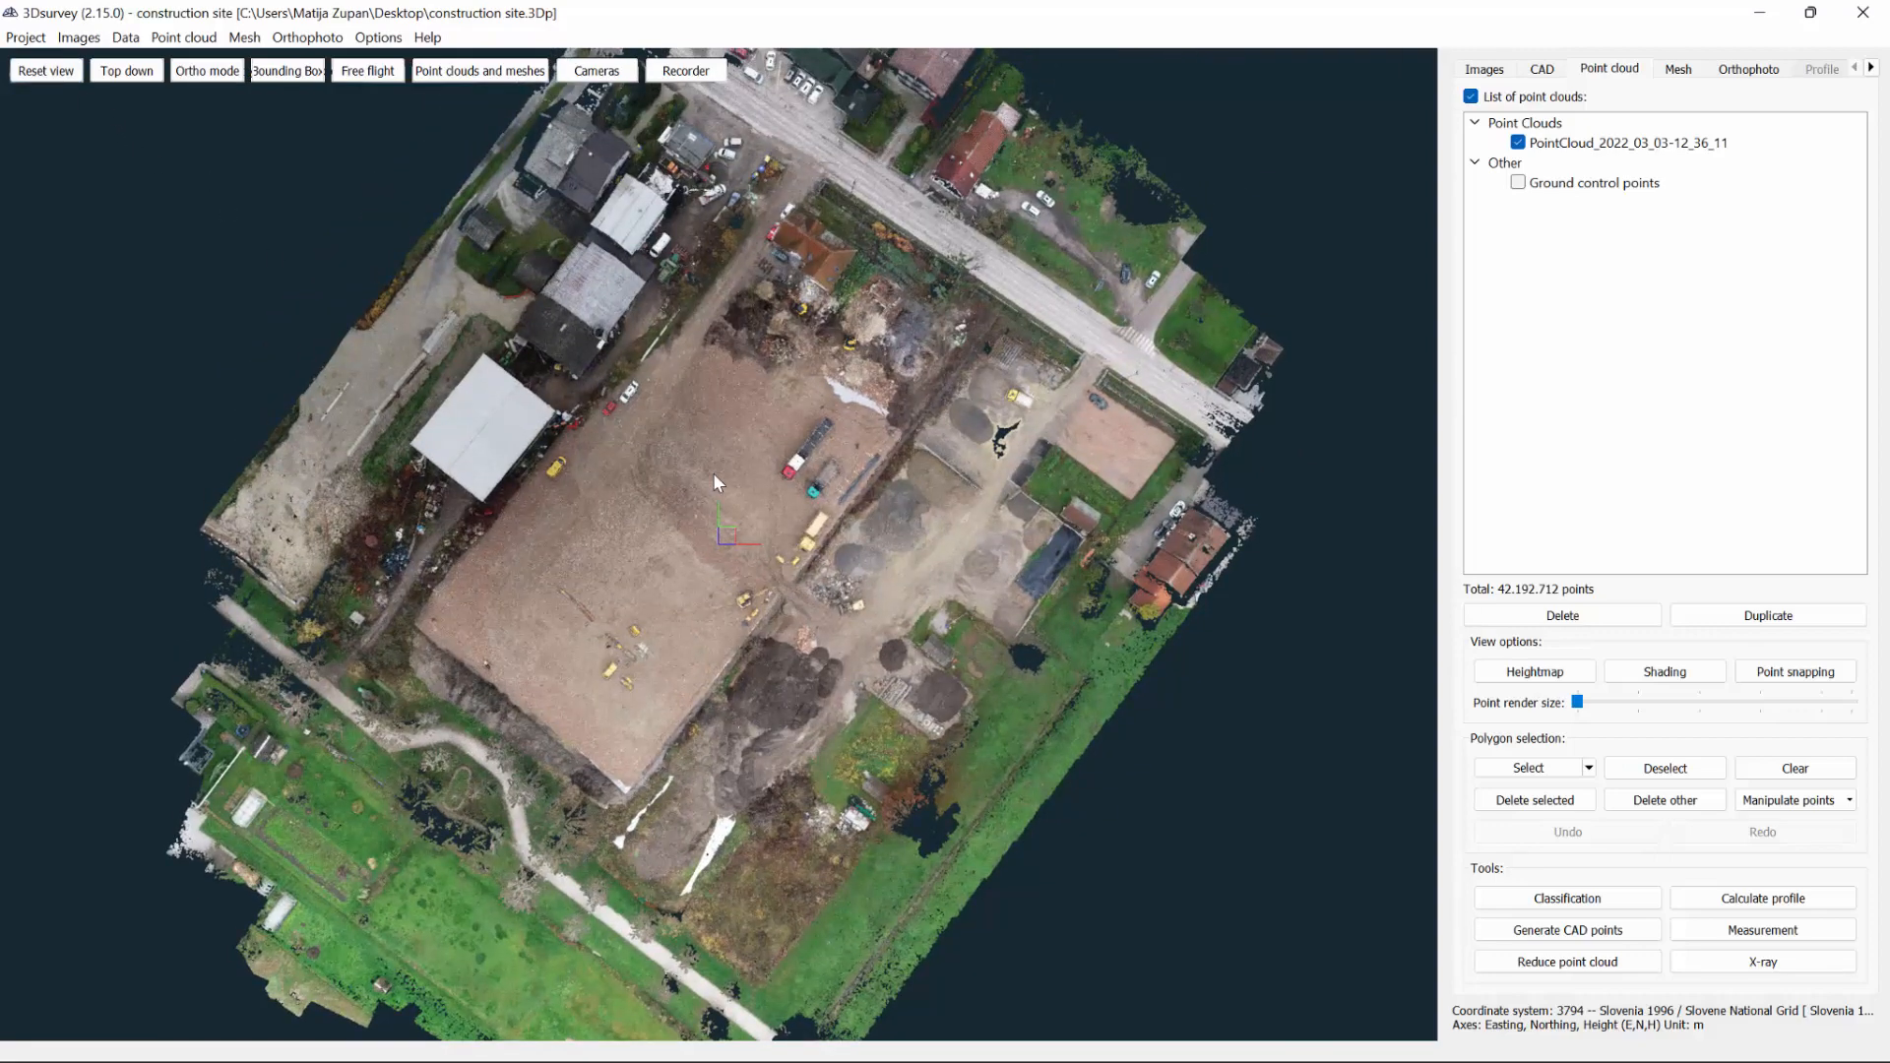
scroll(714, 475, up, 4)
right_drag(733, 502, 771, 337)
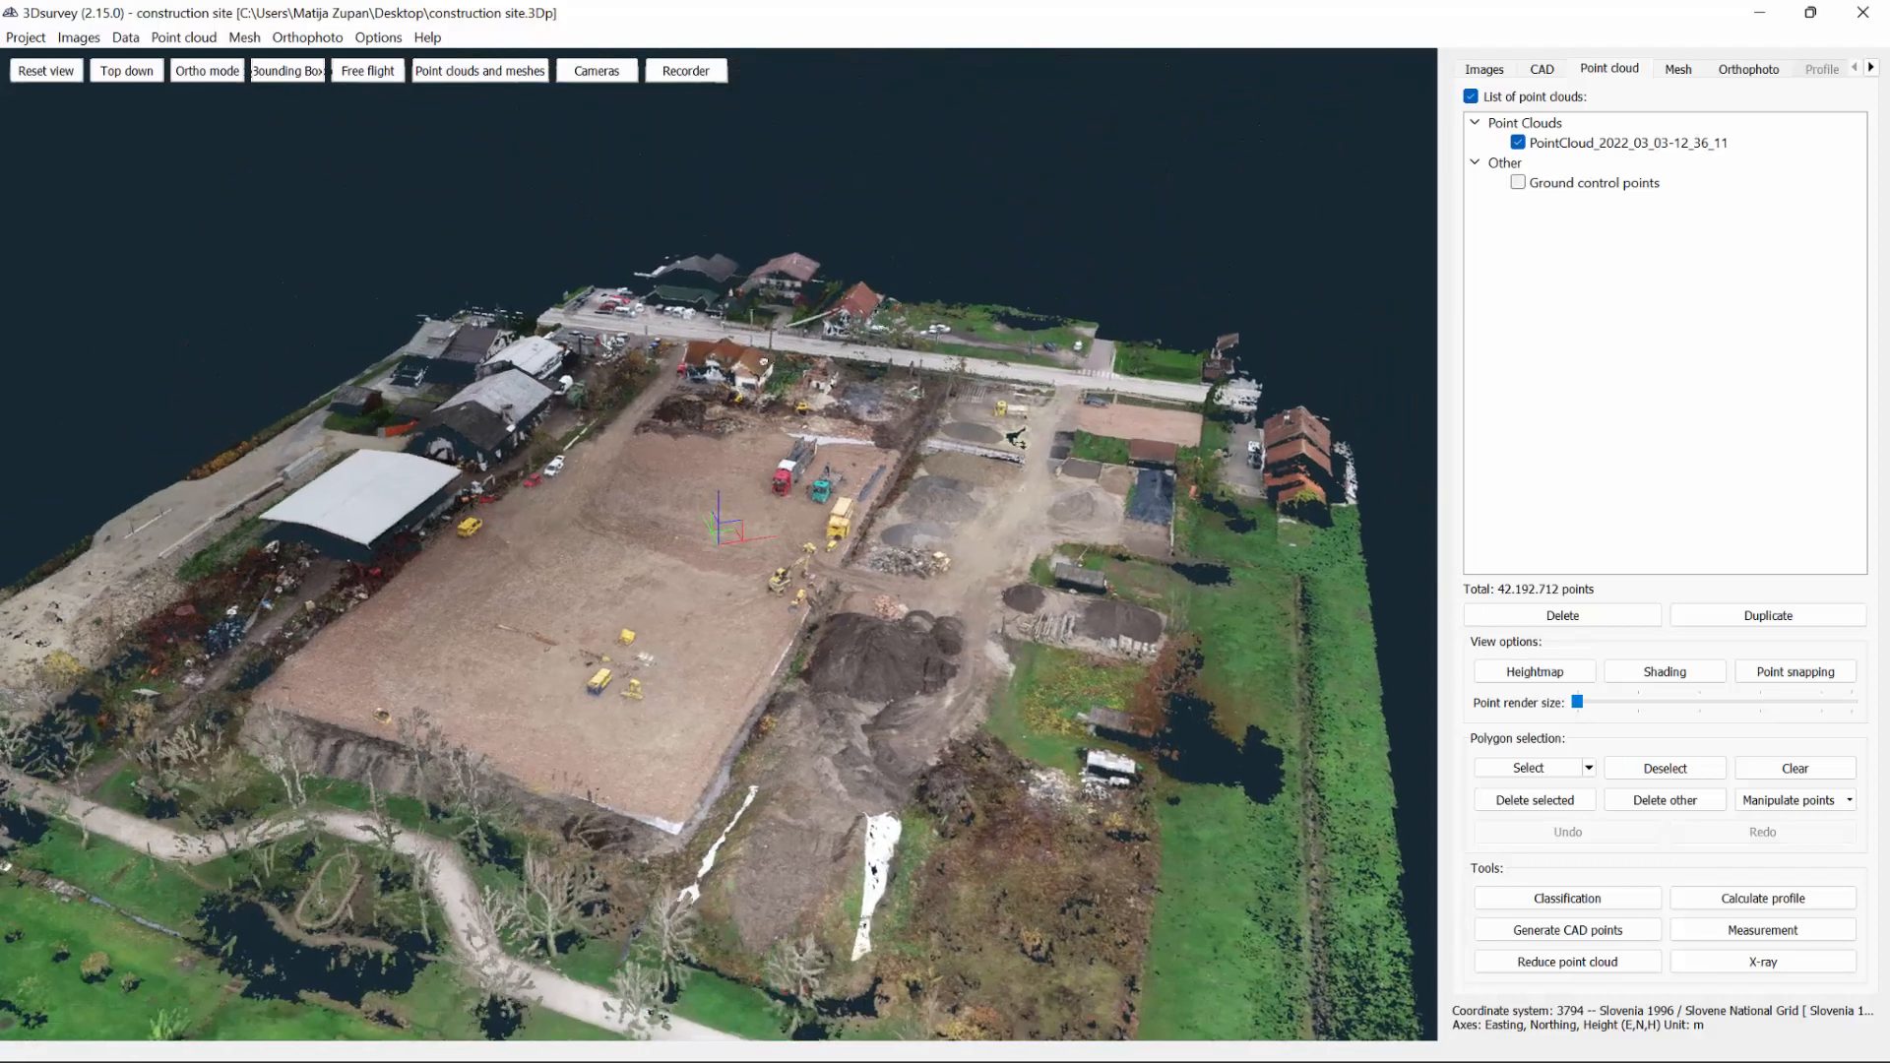
scroll(797, 481, up, 4)
right_drag(888, 589, 779, 586)
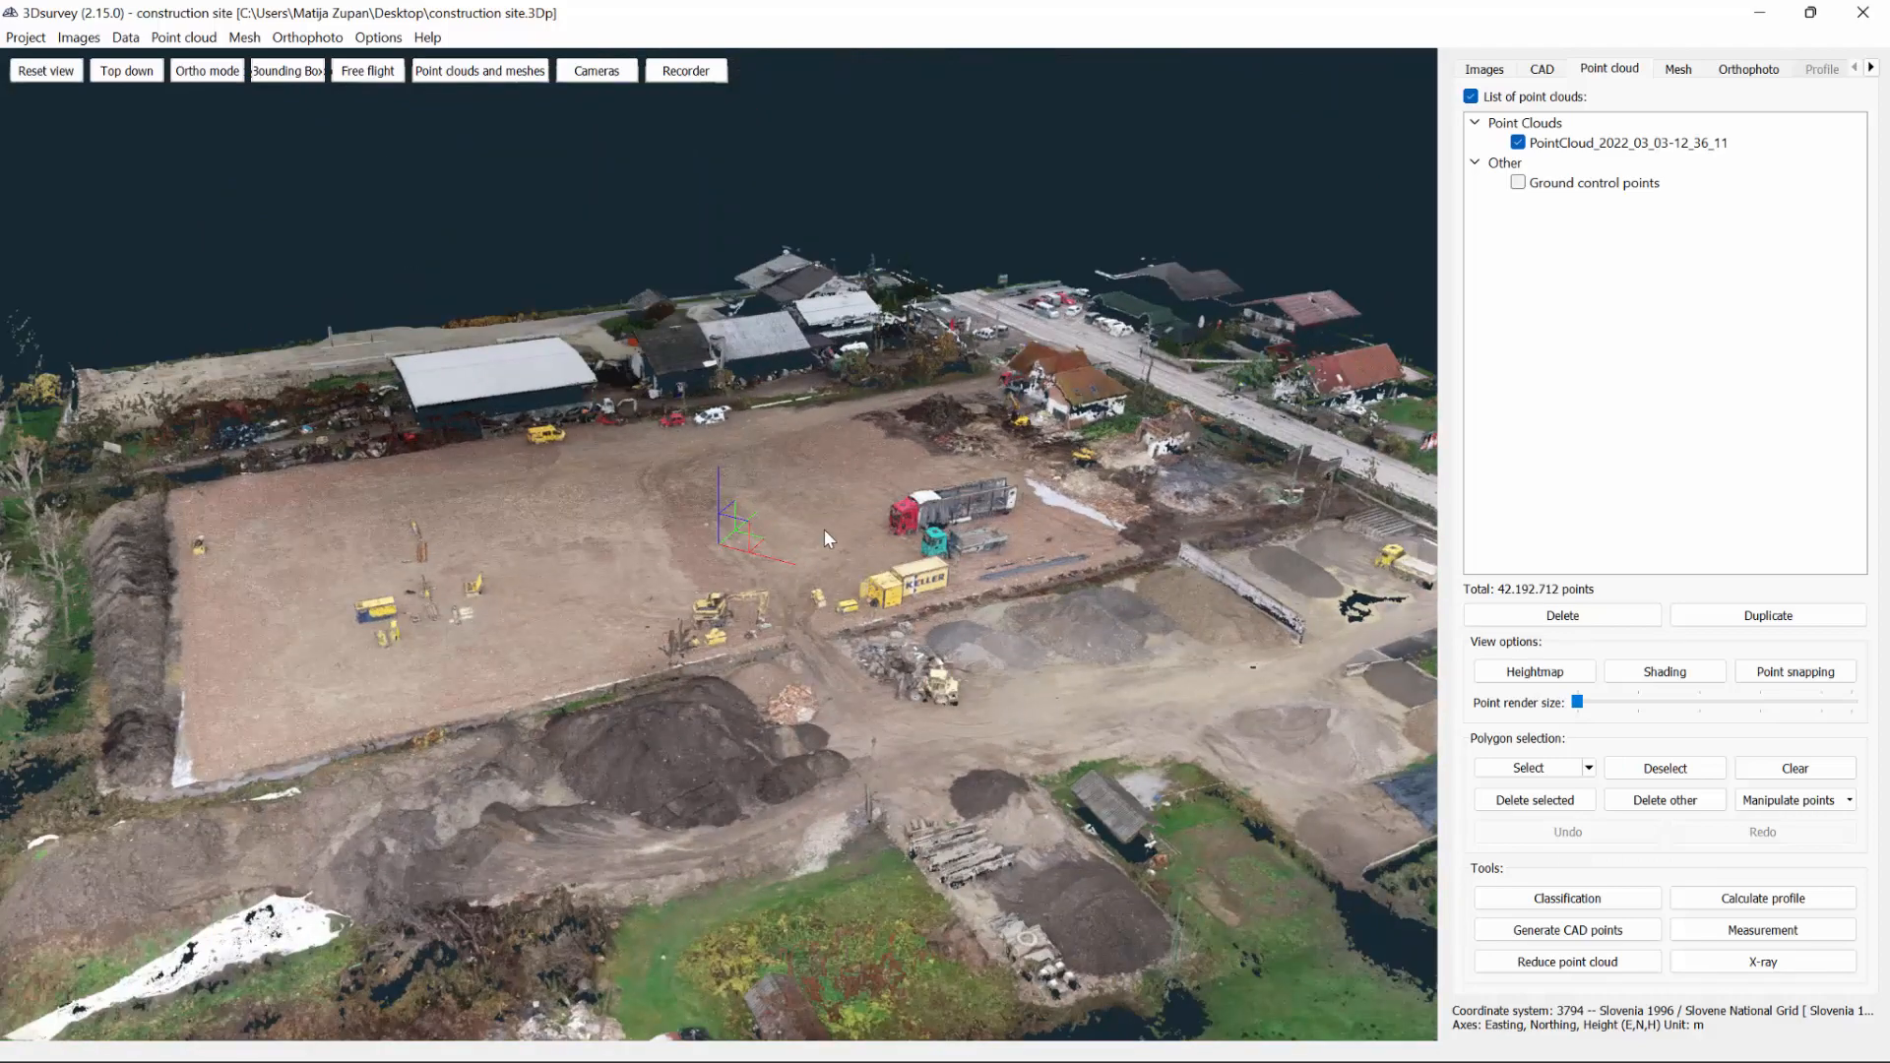
scroll(825, 529, up, 5)
scroll(630, 576, up, 8)
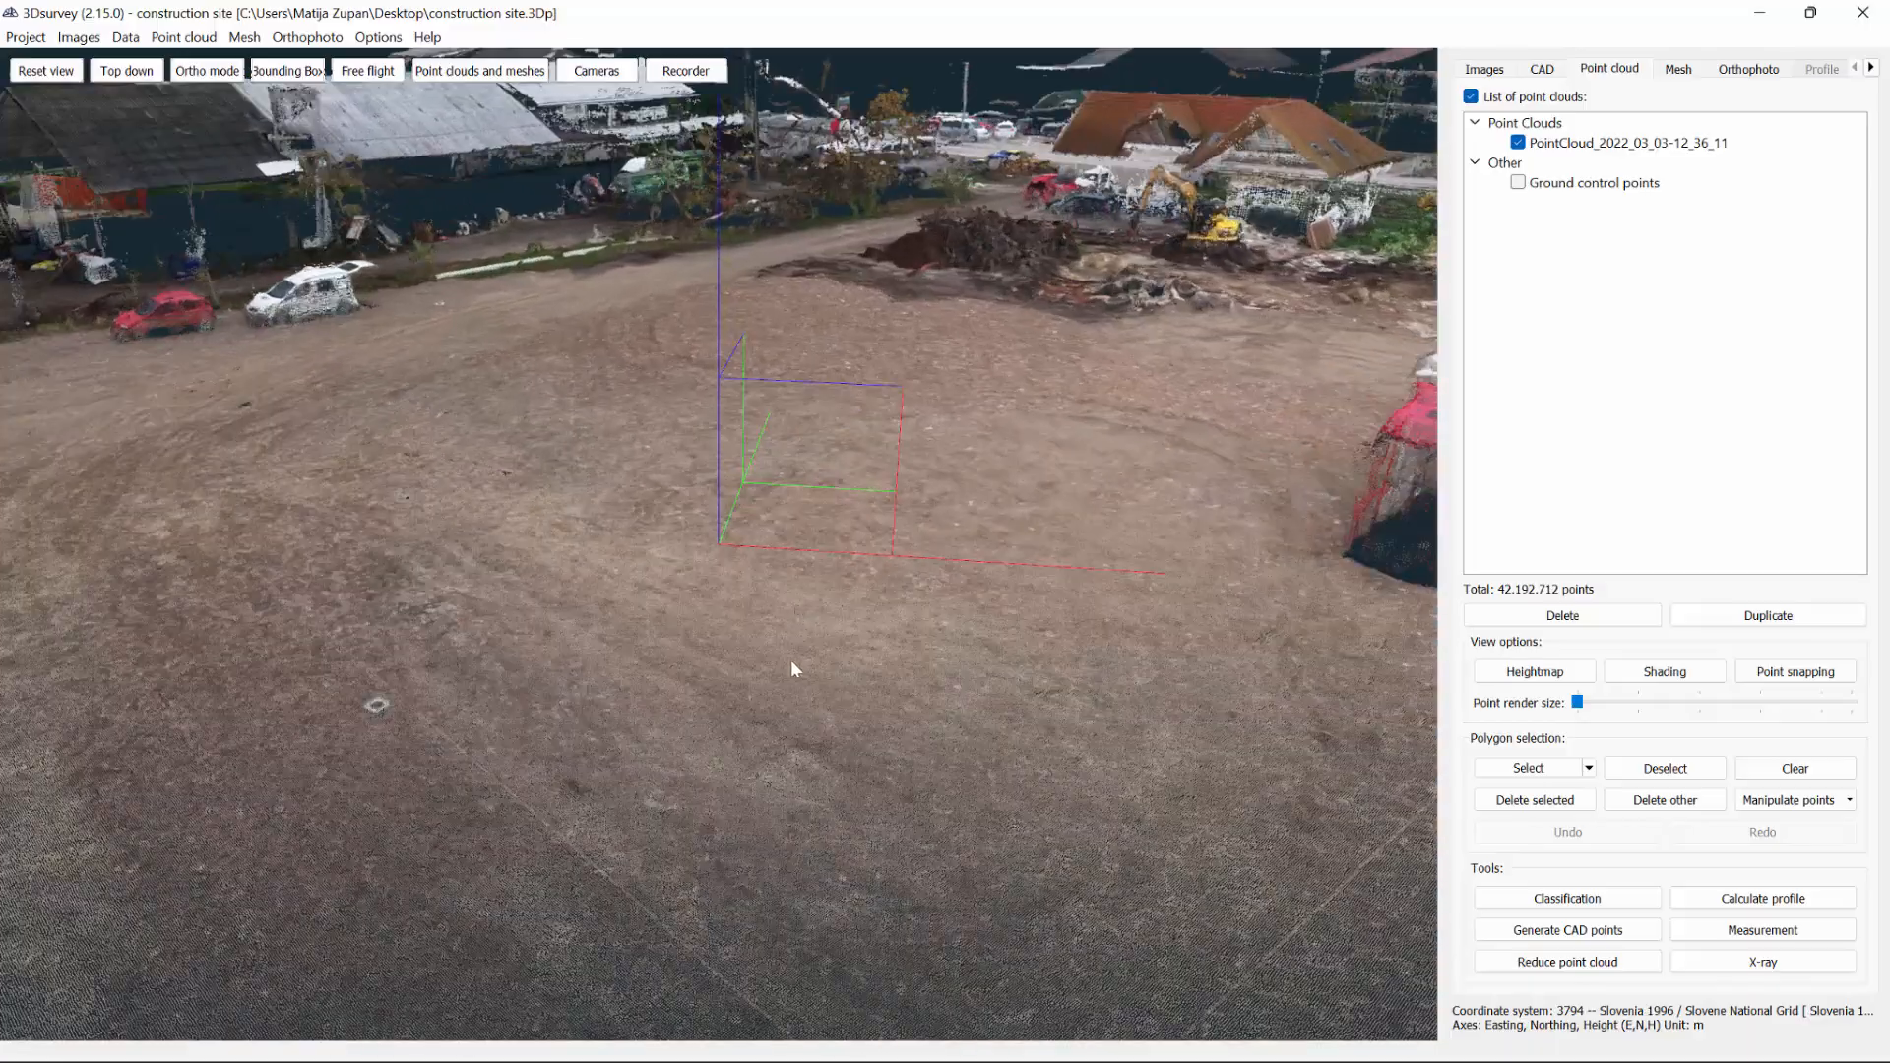
right_drag(792, 662, 843, 670)
scroll(836, 653, down, 8)
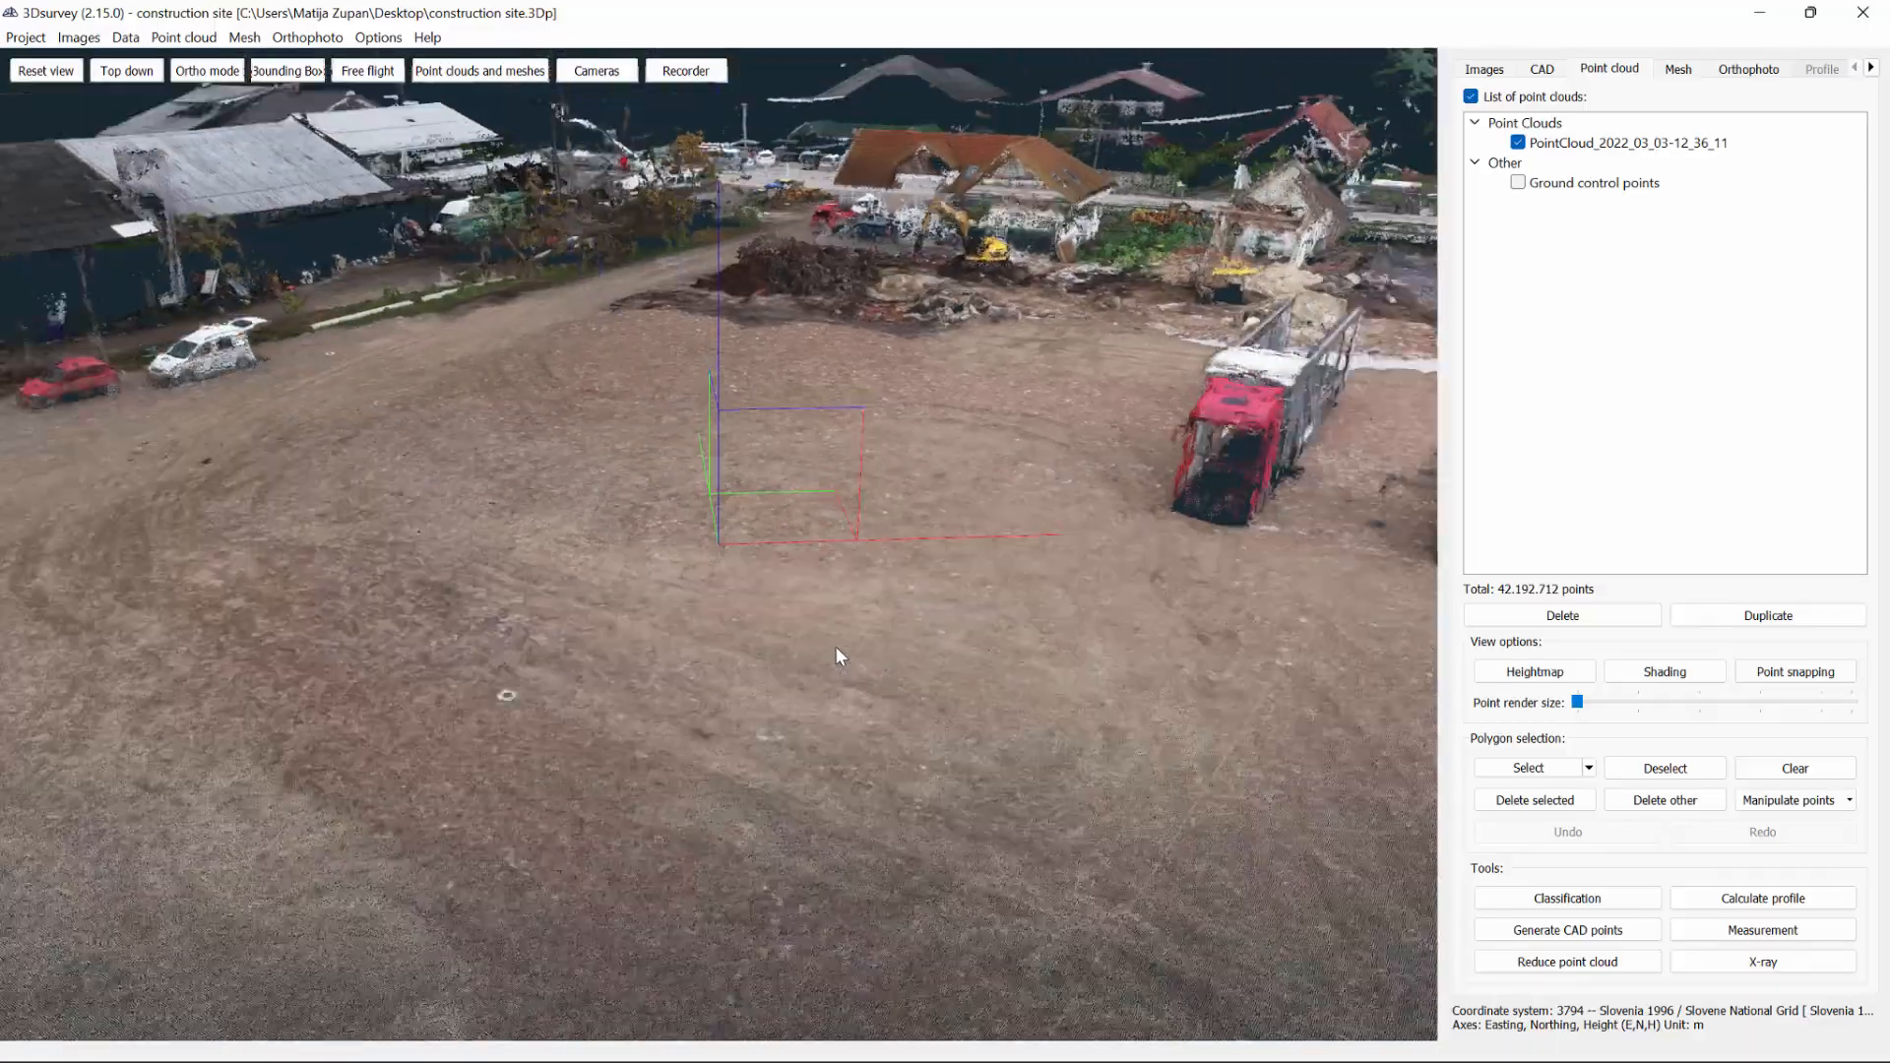
scroll(825, 640, down, 2)
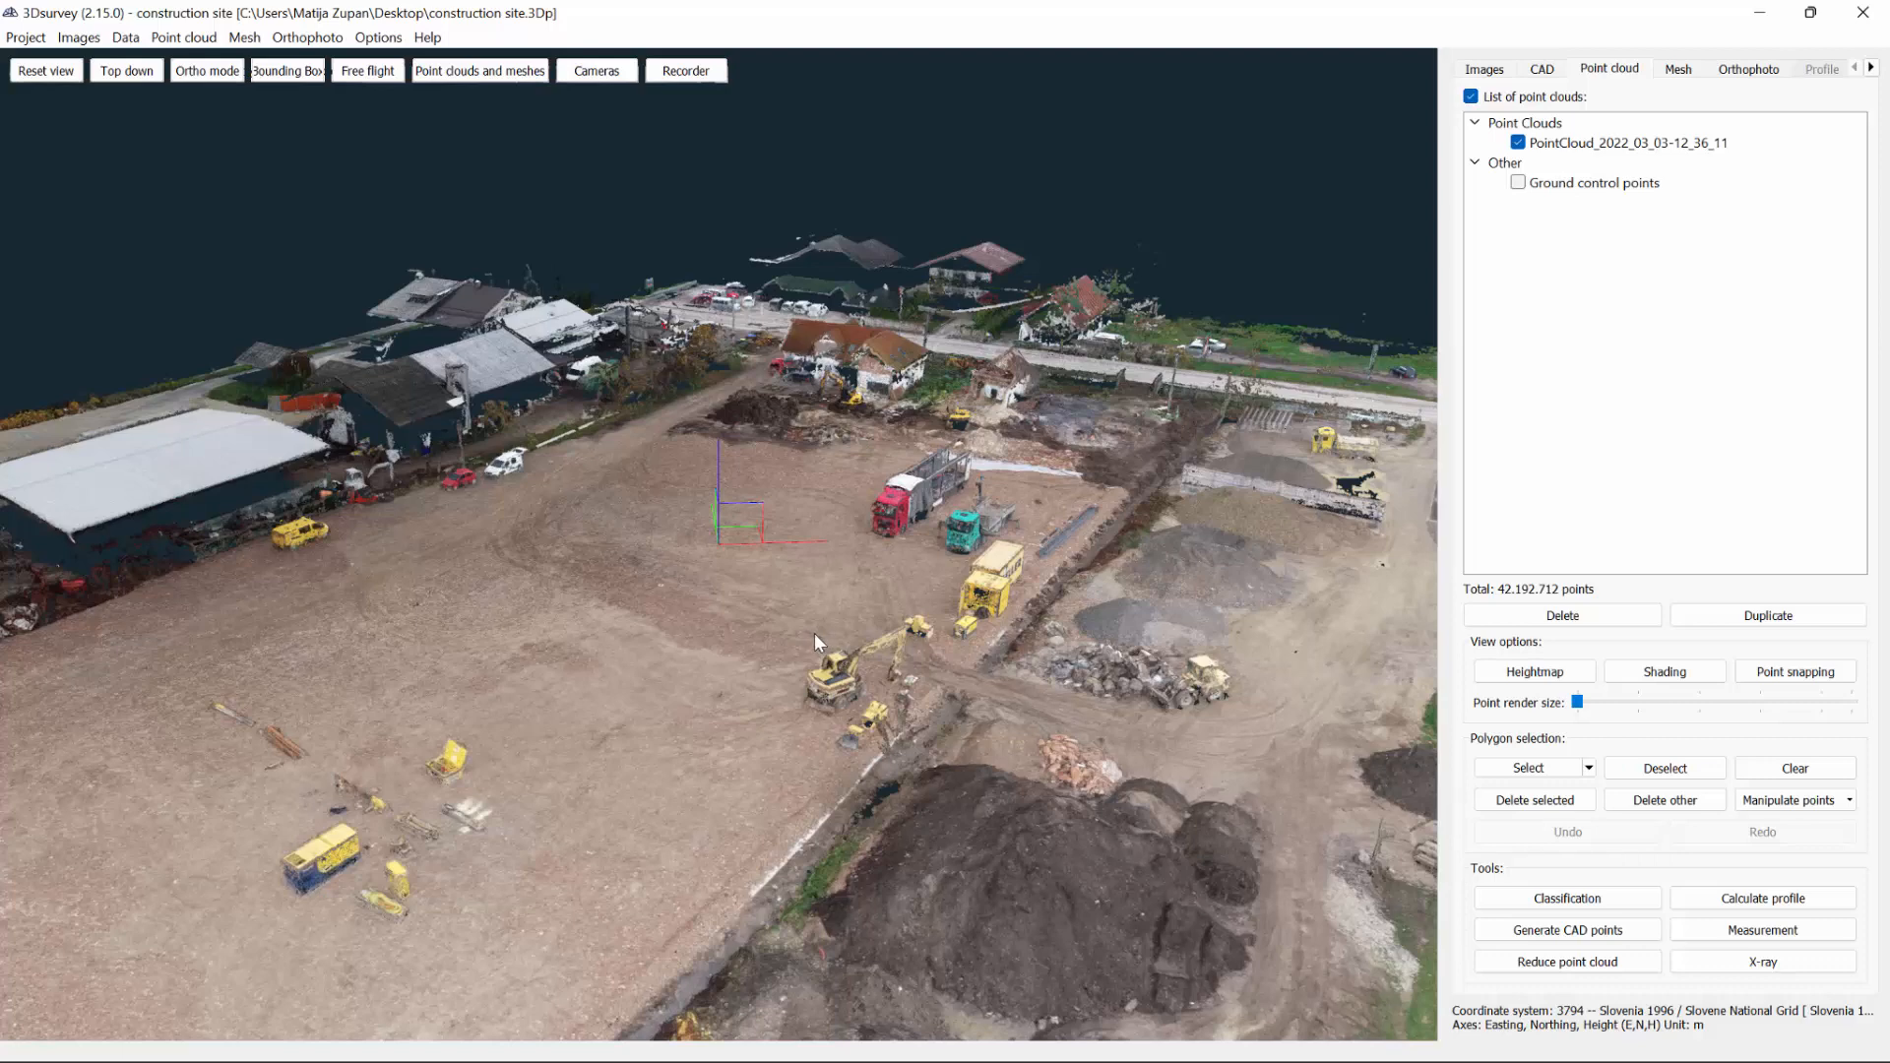
Classify the point cloud with the default settings, picking the large flat site area as terrain, and clear the resulting point selection.
click(1524, 896)
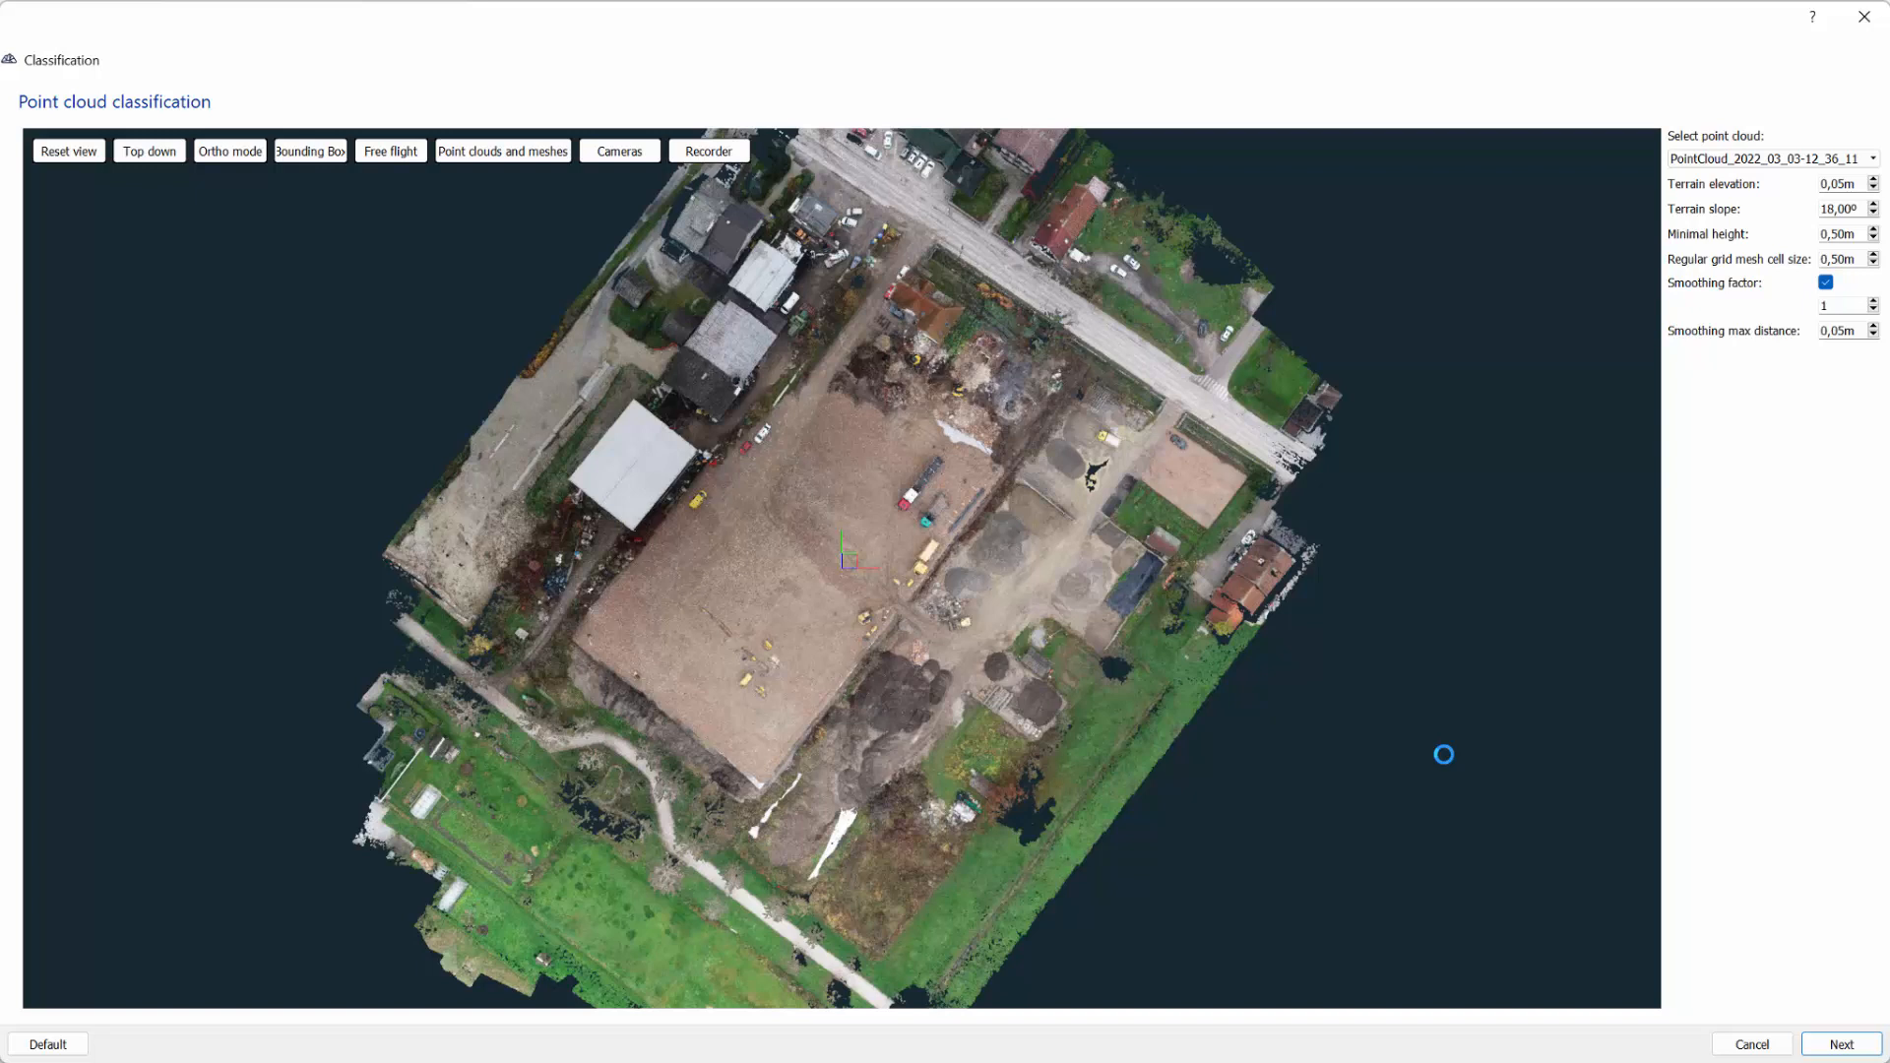
click(1838, 1043)
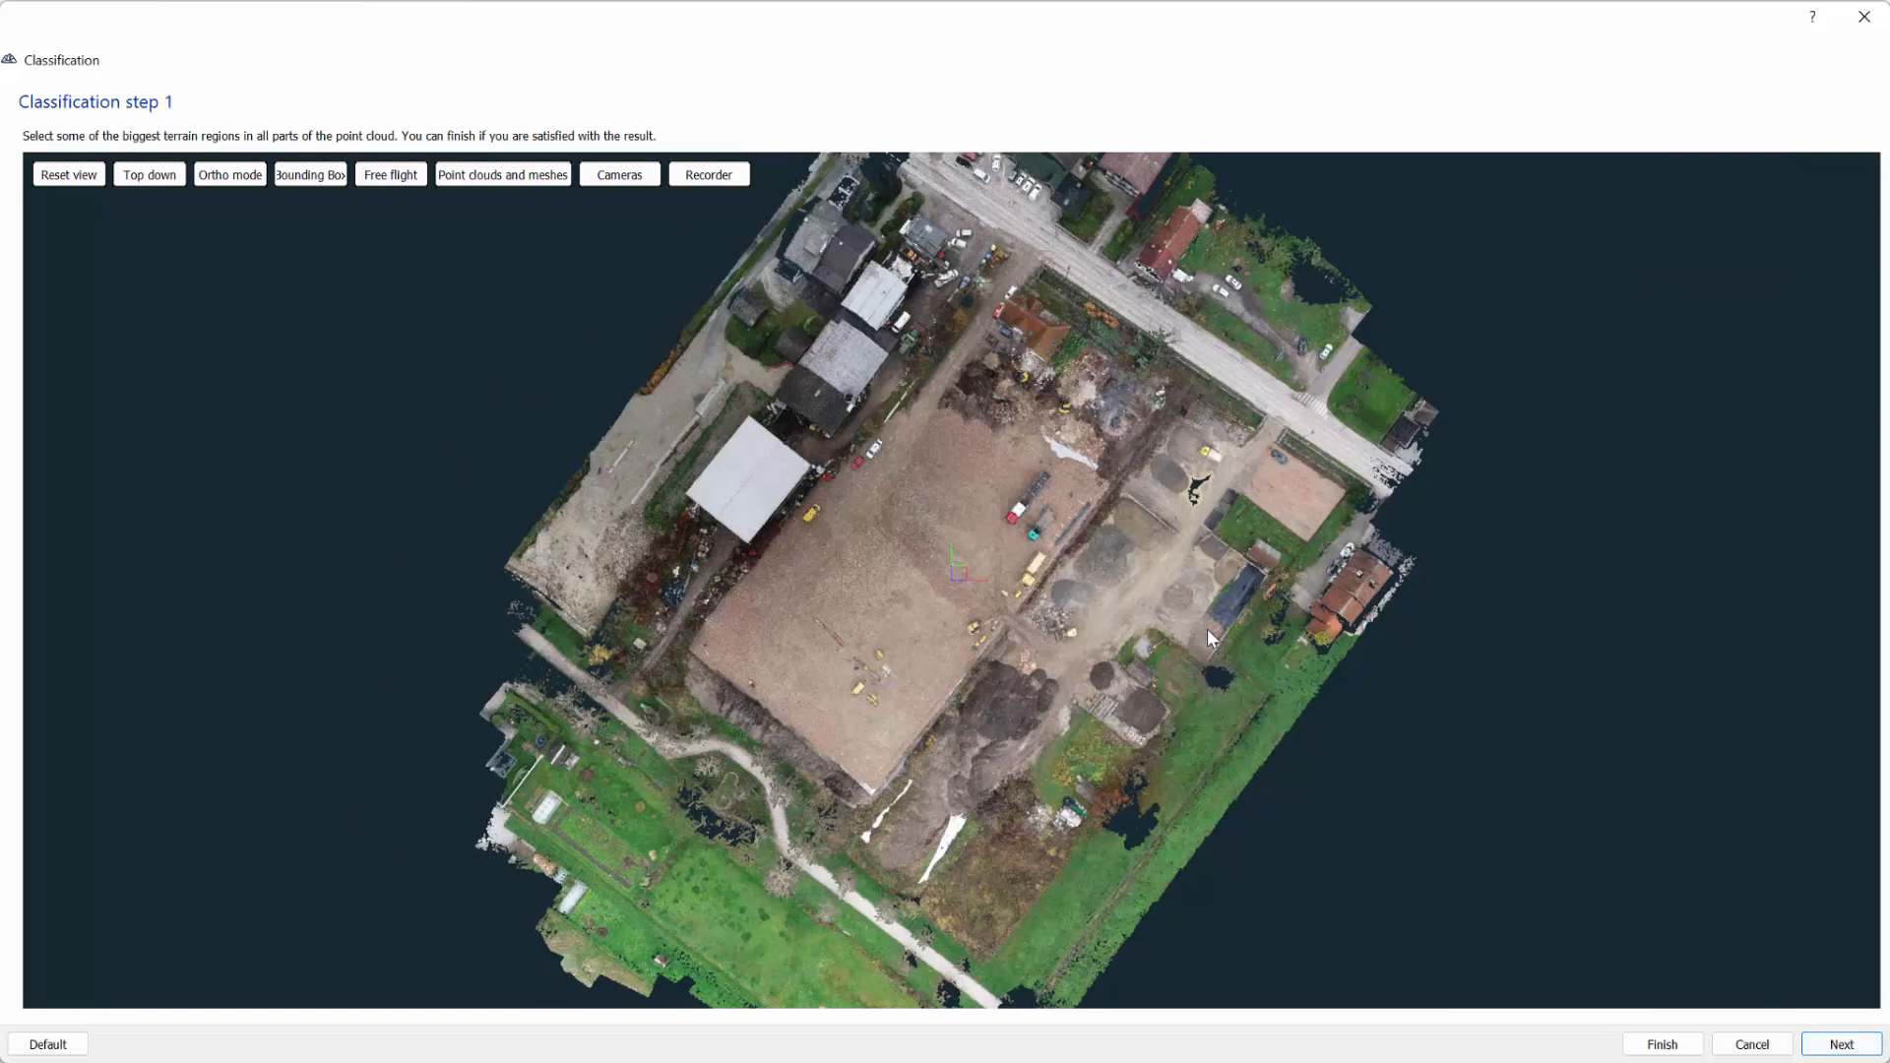
click(867, 554)
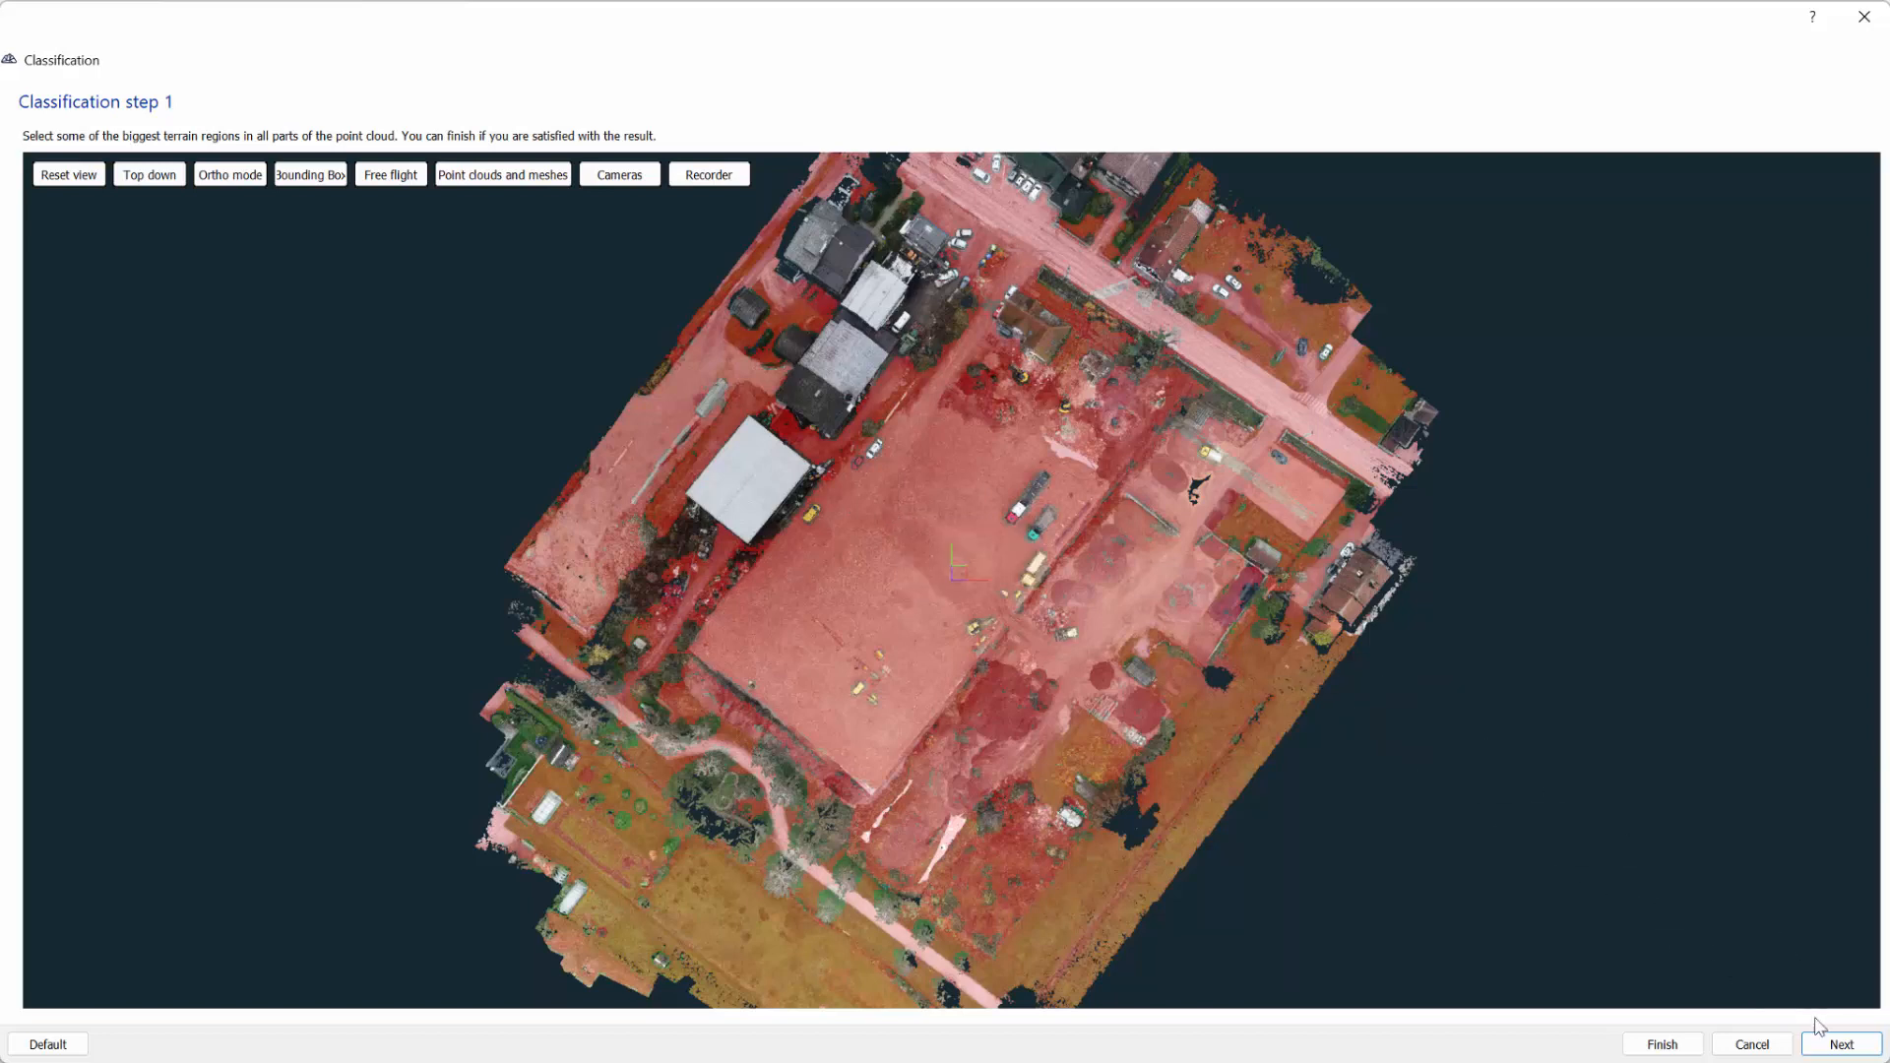
click(1839, 1041)
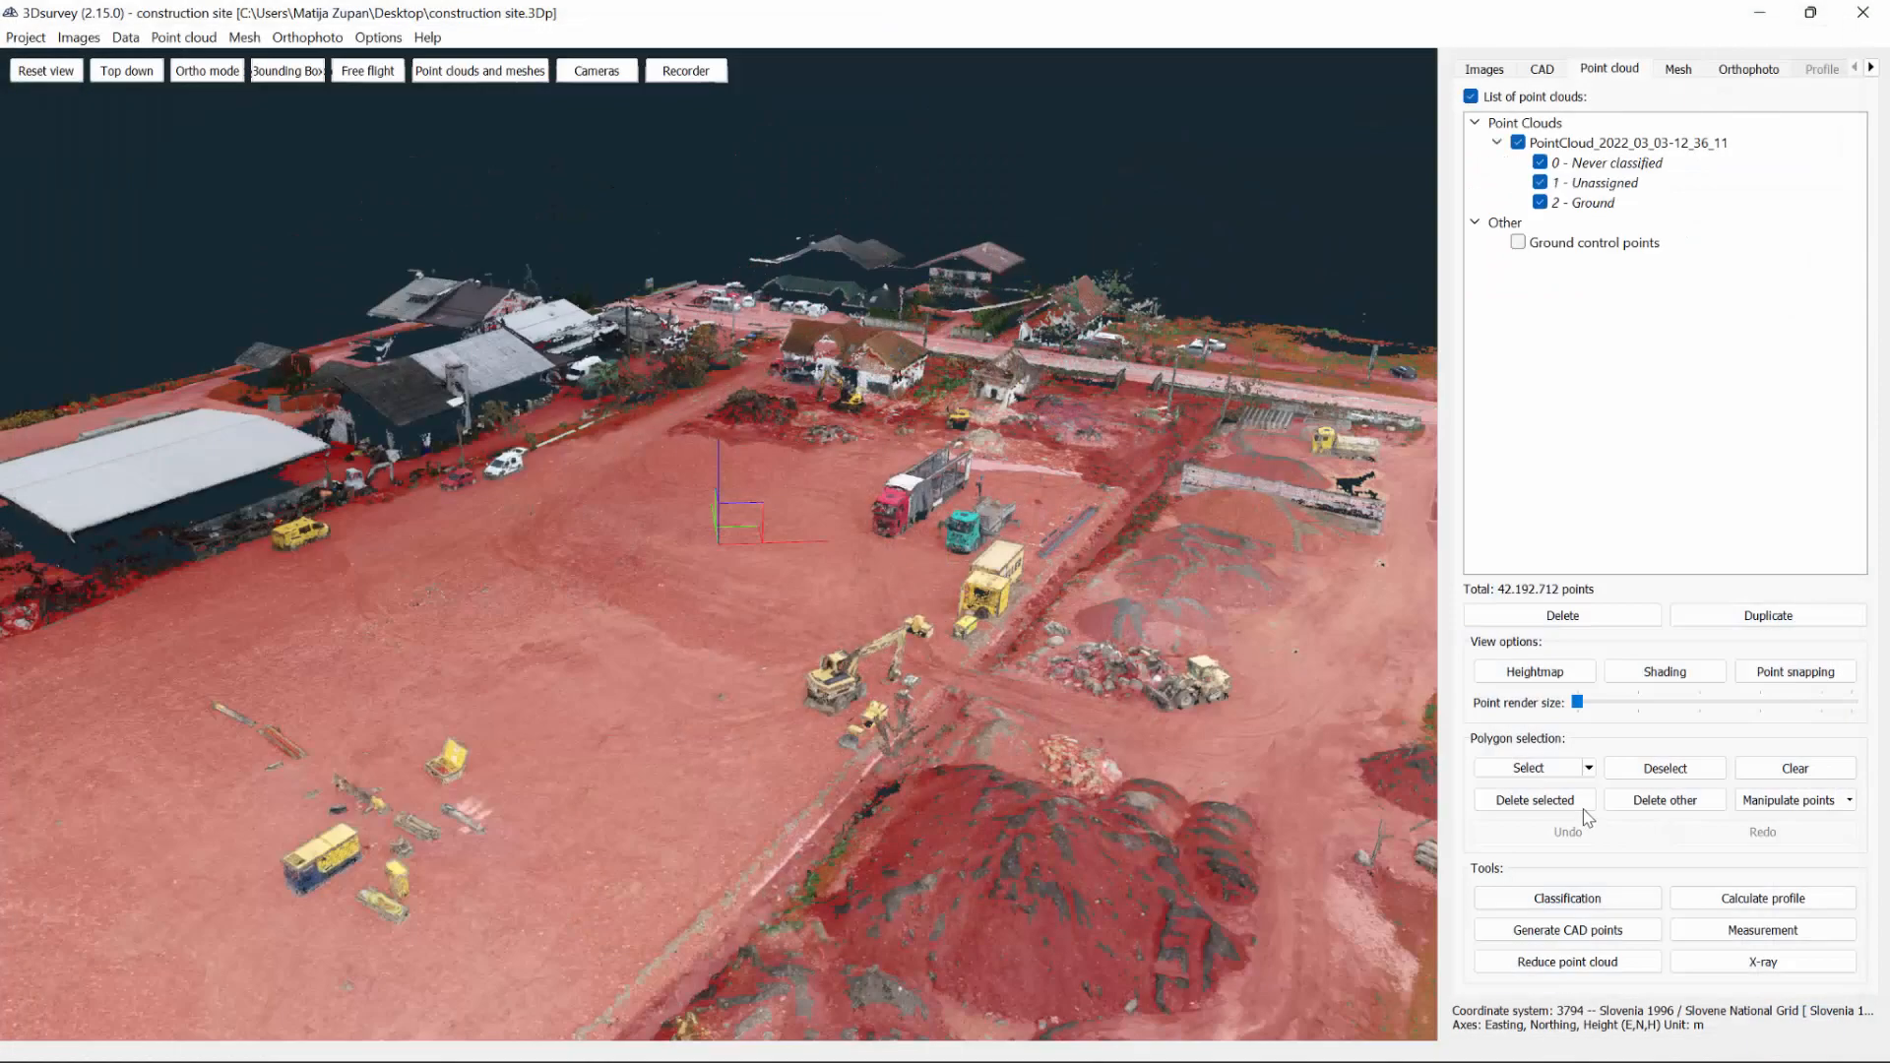
click(1803, 768)
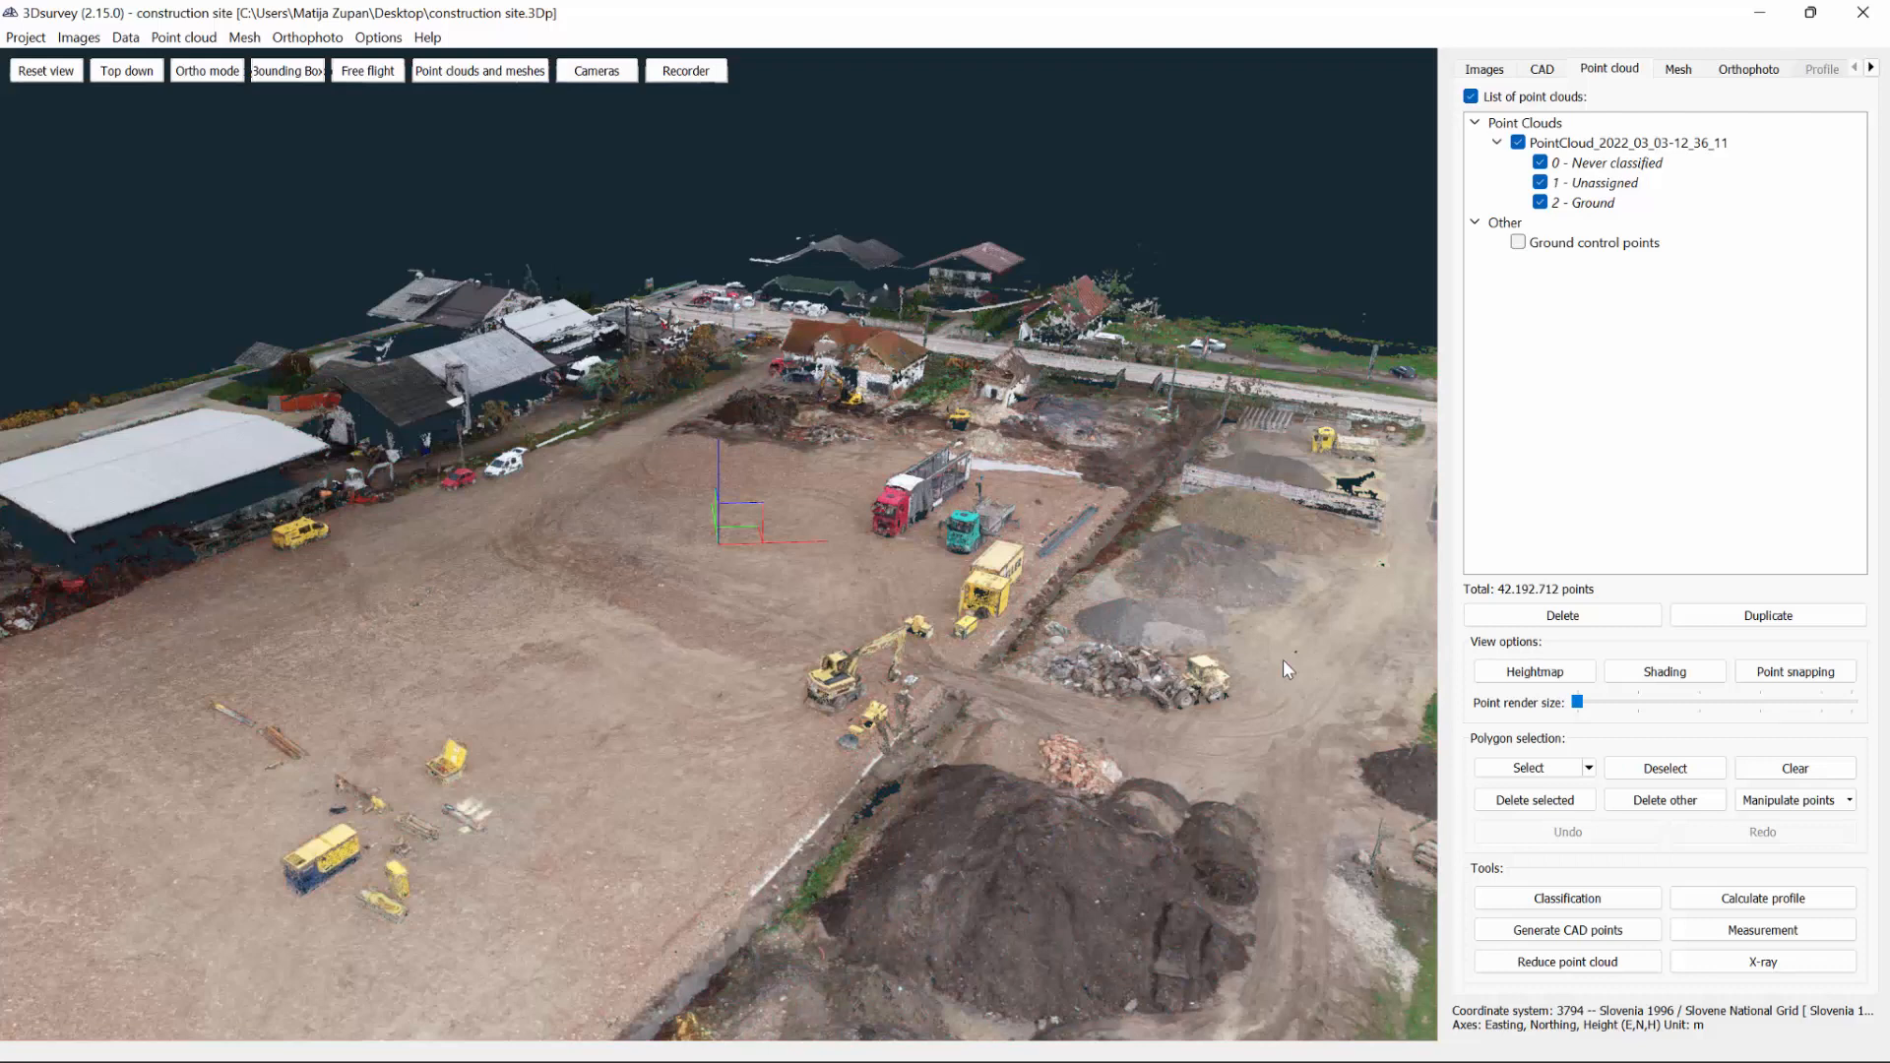
Inspect the Unassigned and Ground classes separately, leaving Unassigned hidden and Ground shown in a raised view of the site.
click(1541, 182)
click(1541, 202)
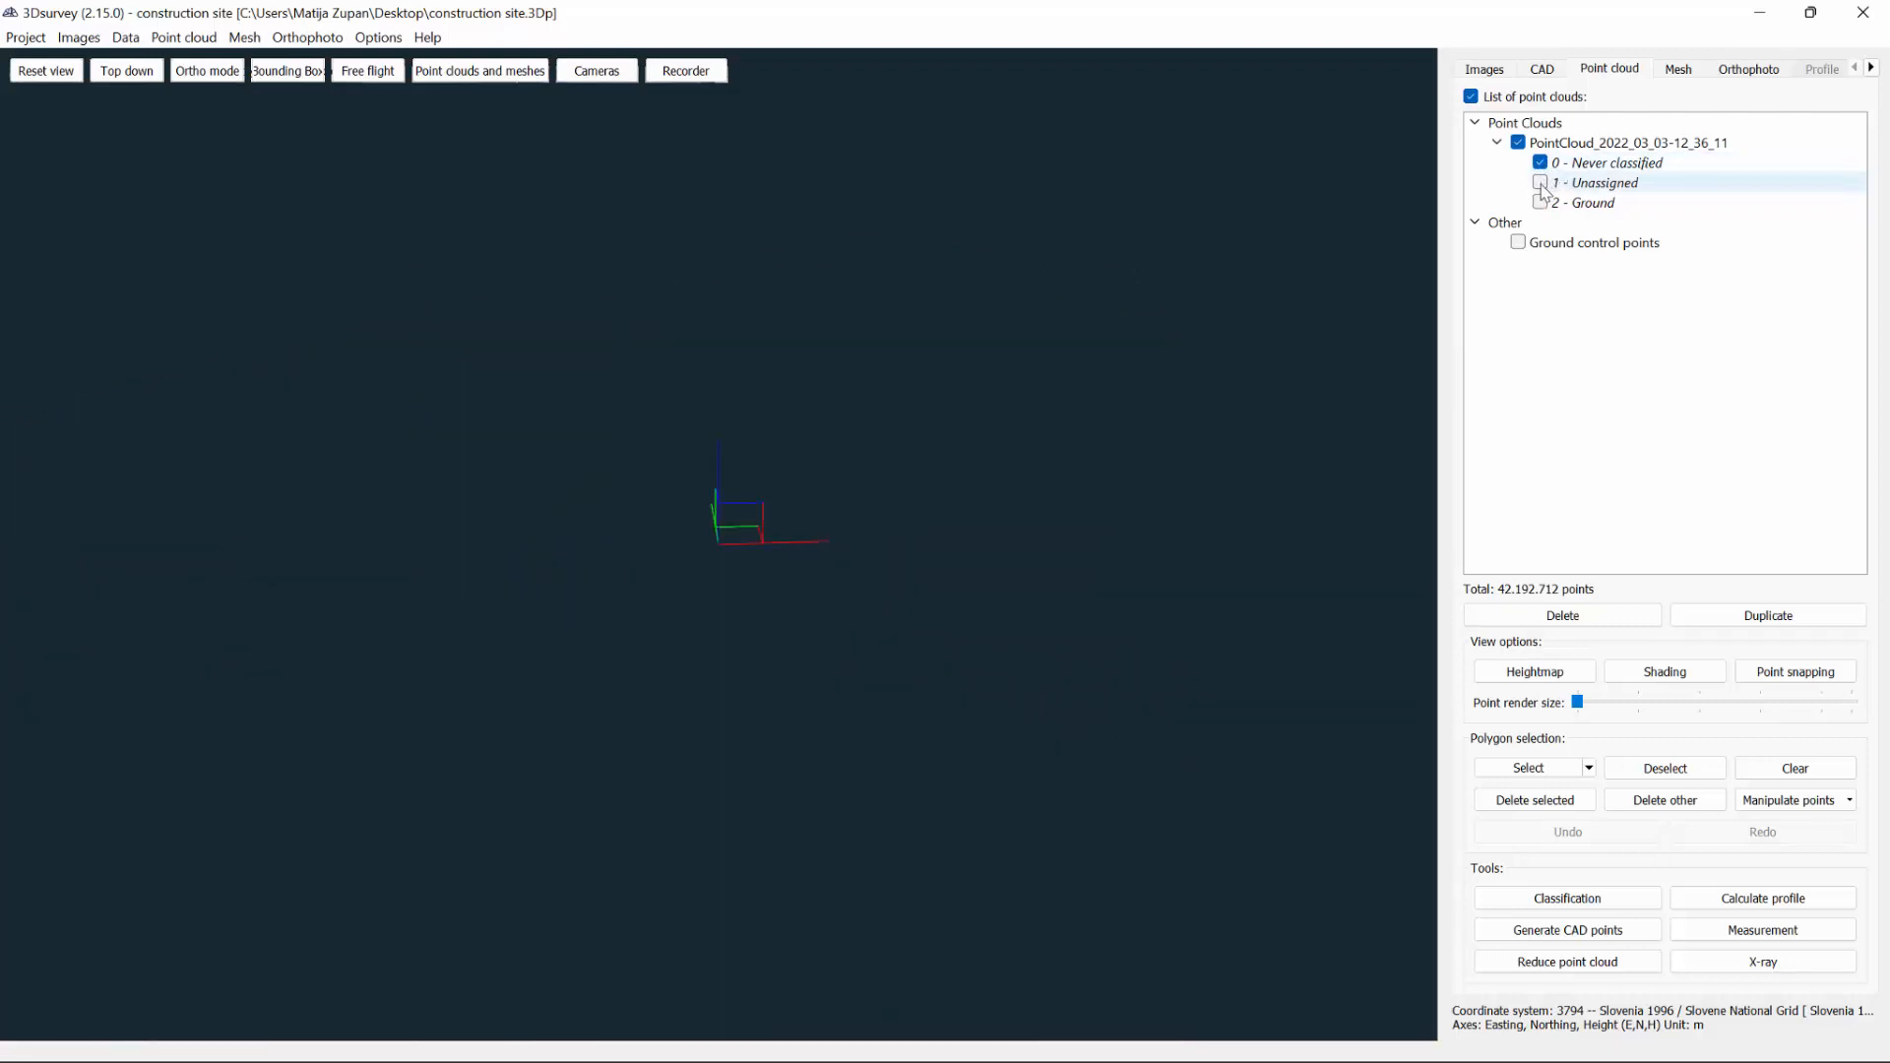
click(1542, 184)
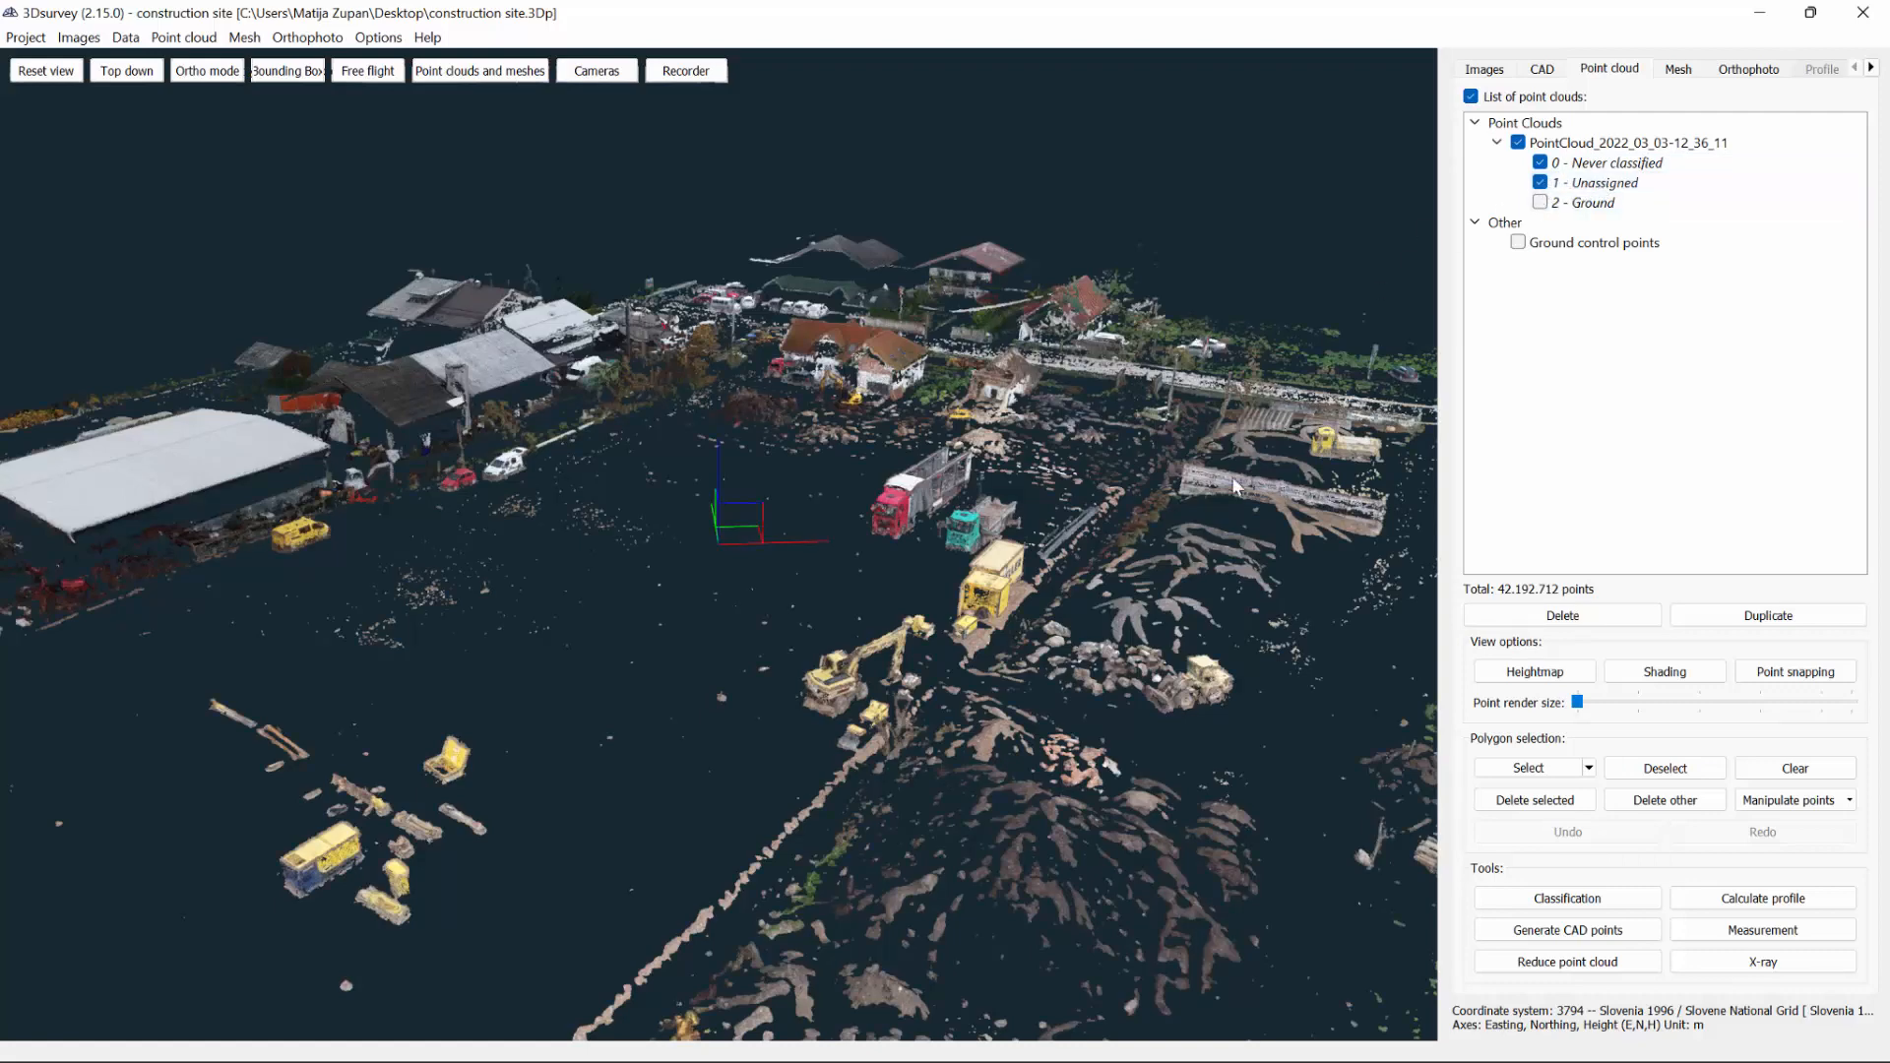
drag(1155, 549, 1242, 510)
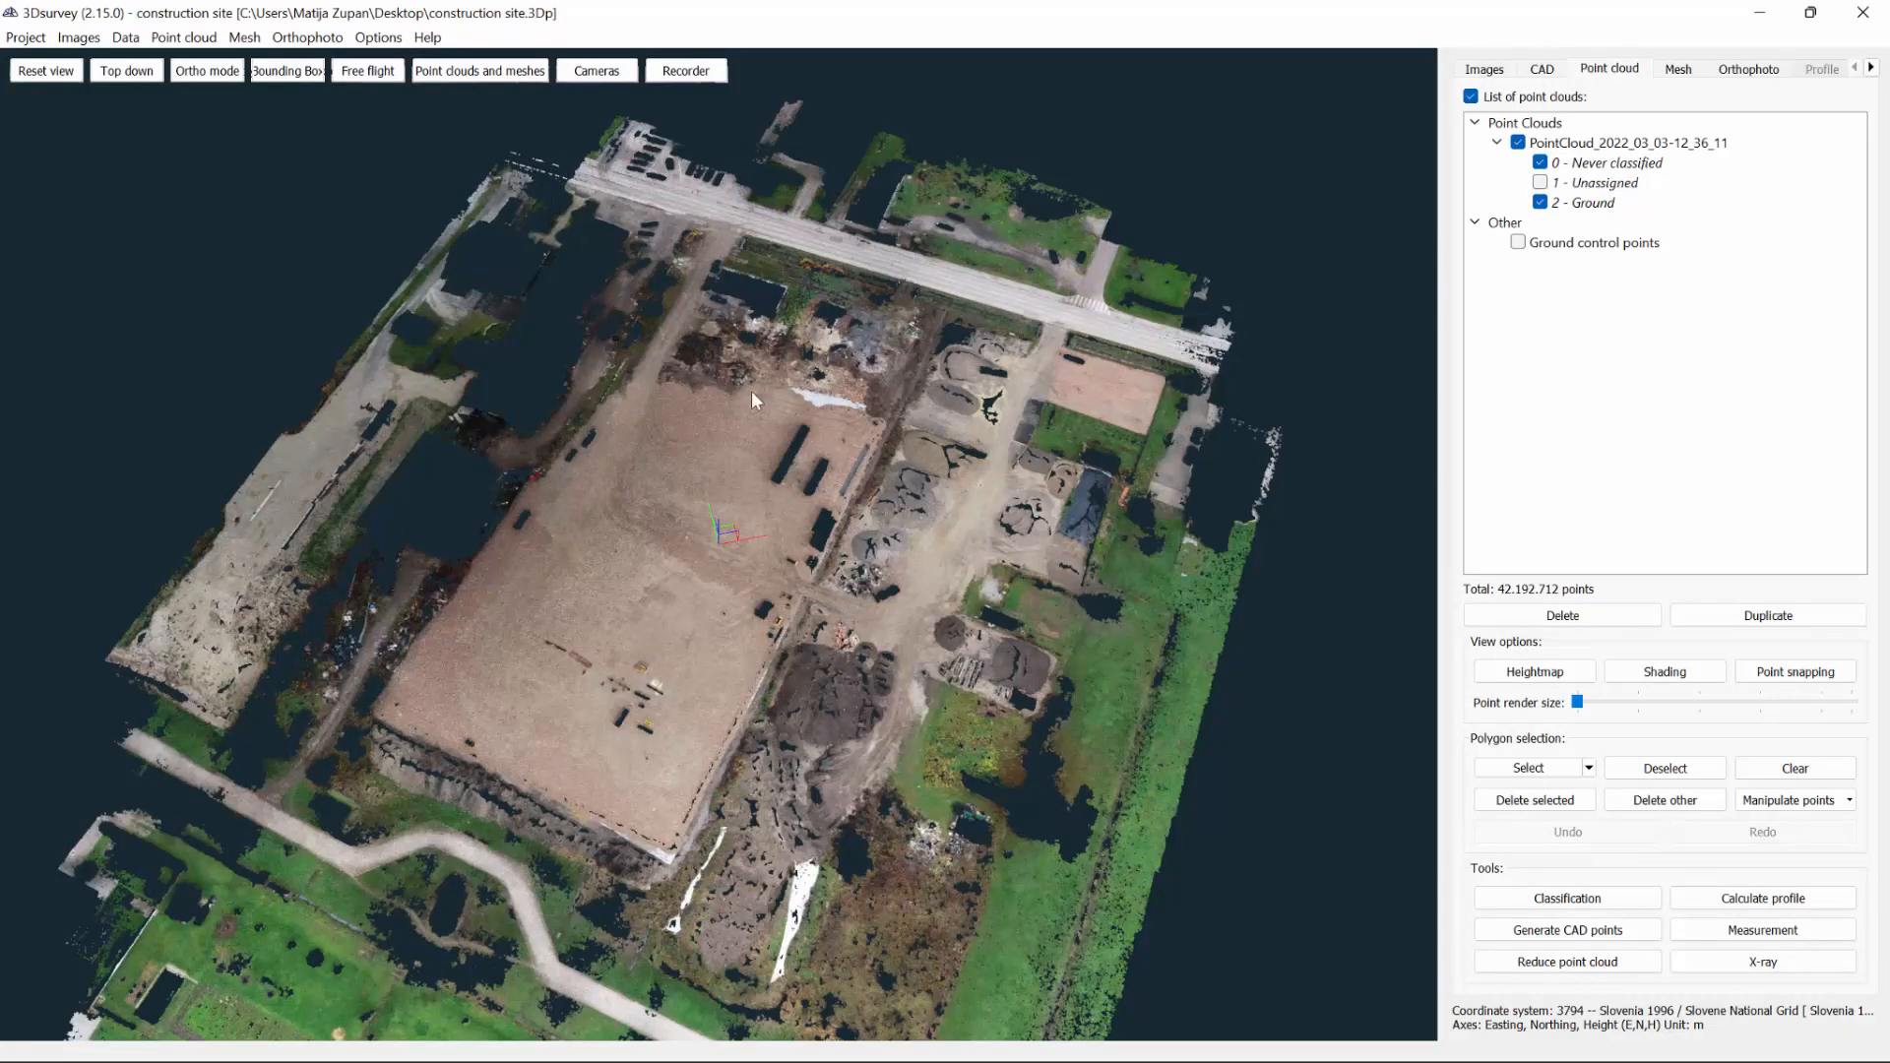
Calculate a regular grid mesh from the ground points with 1.00 m cells, Optimized hole filling and 1-cell smoothing, and view it at an angle.
click(244, 38)
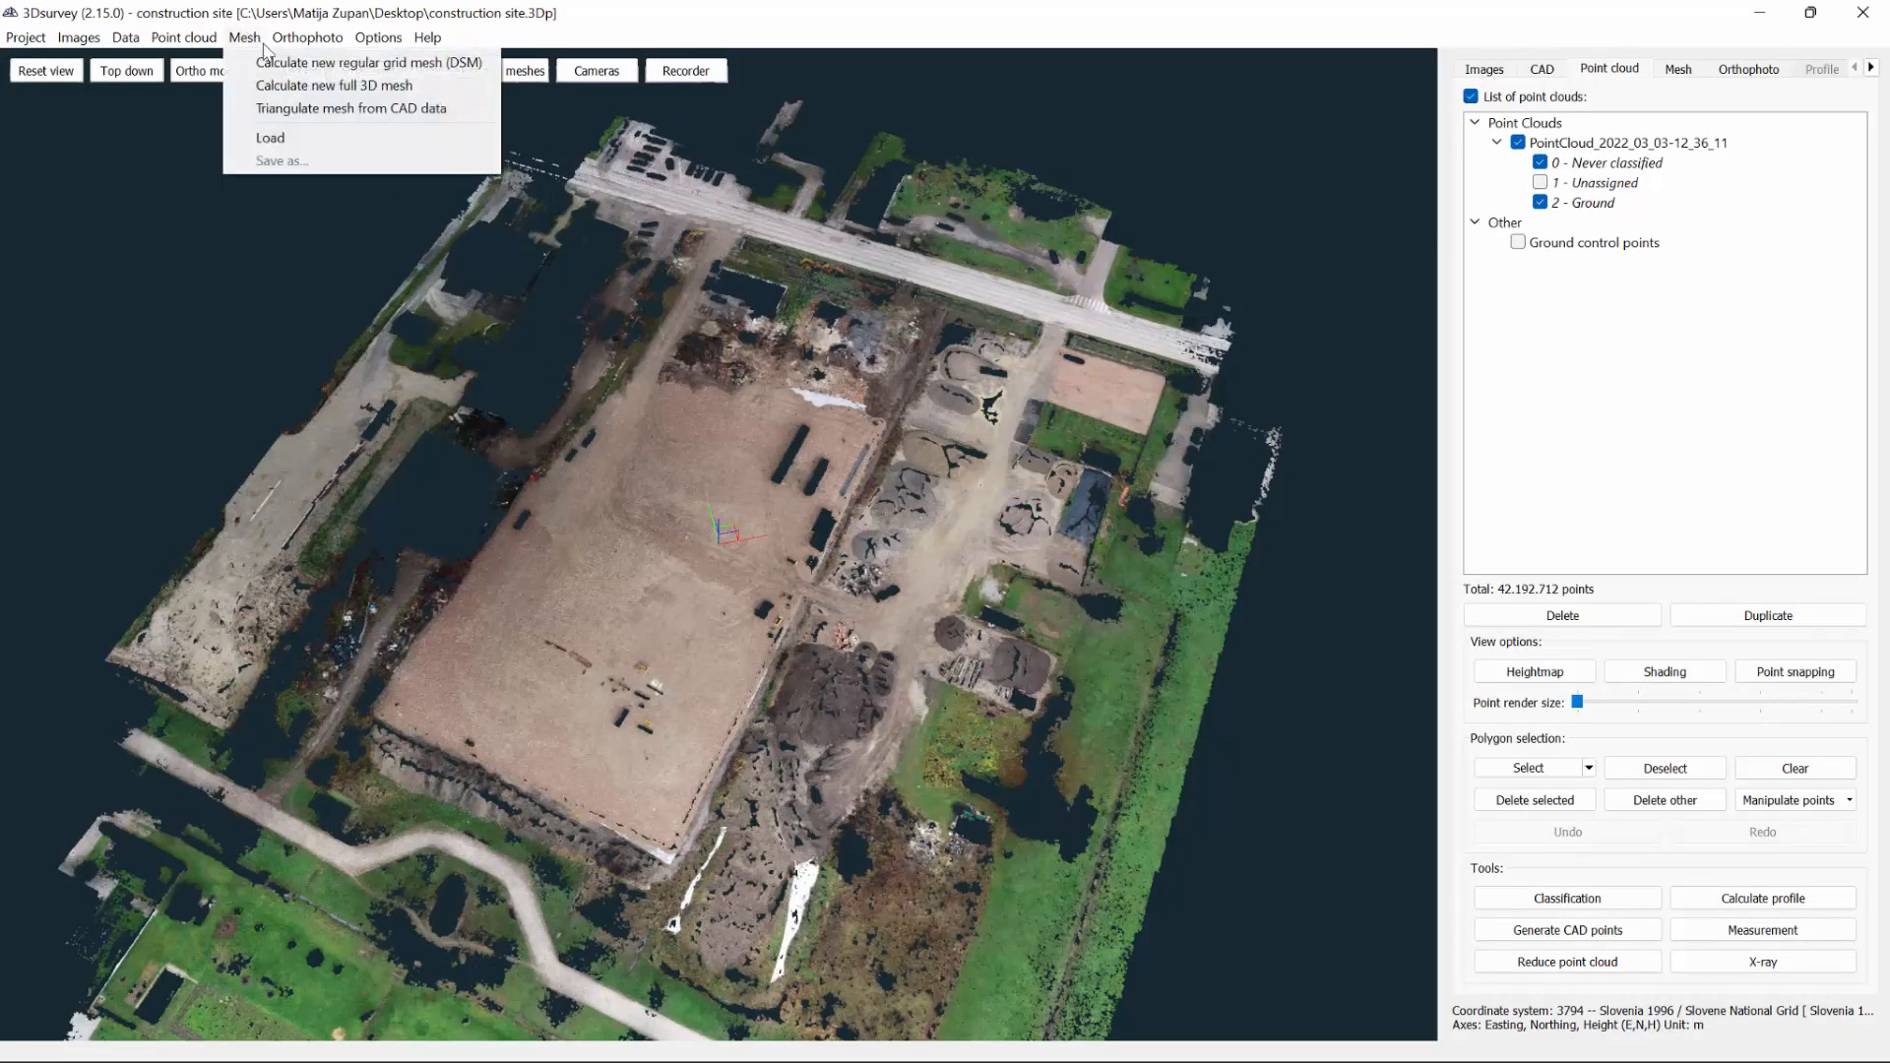
click(274, 63)
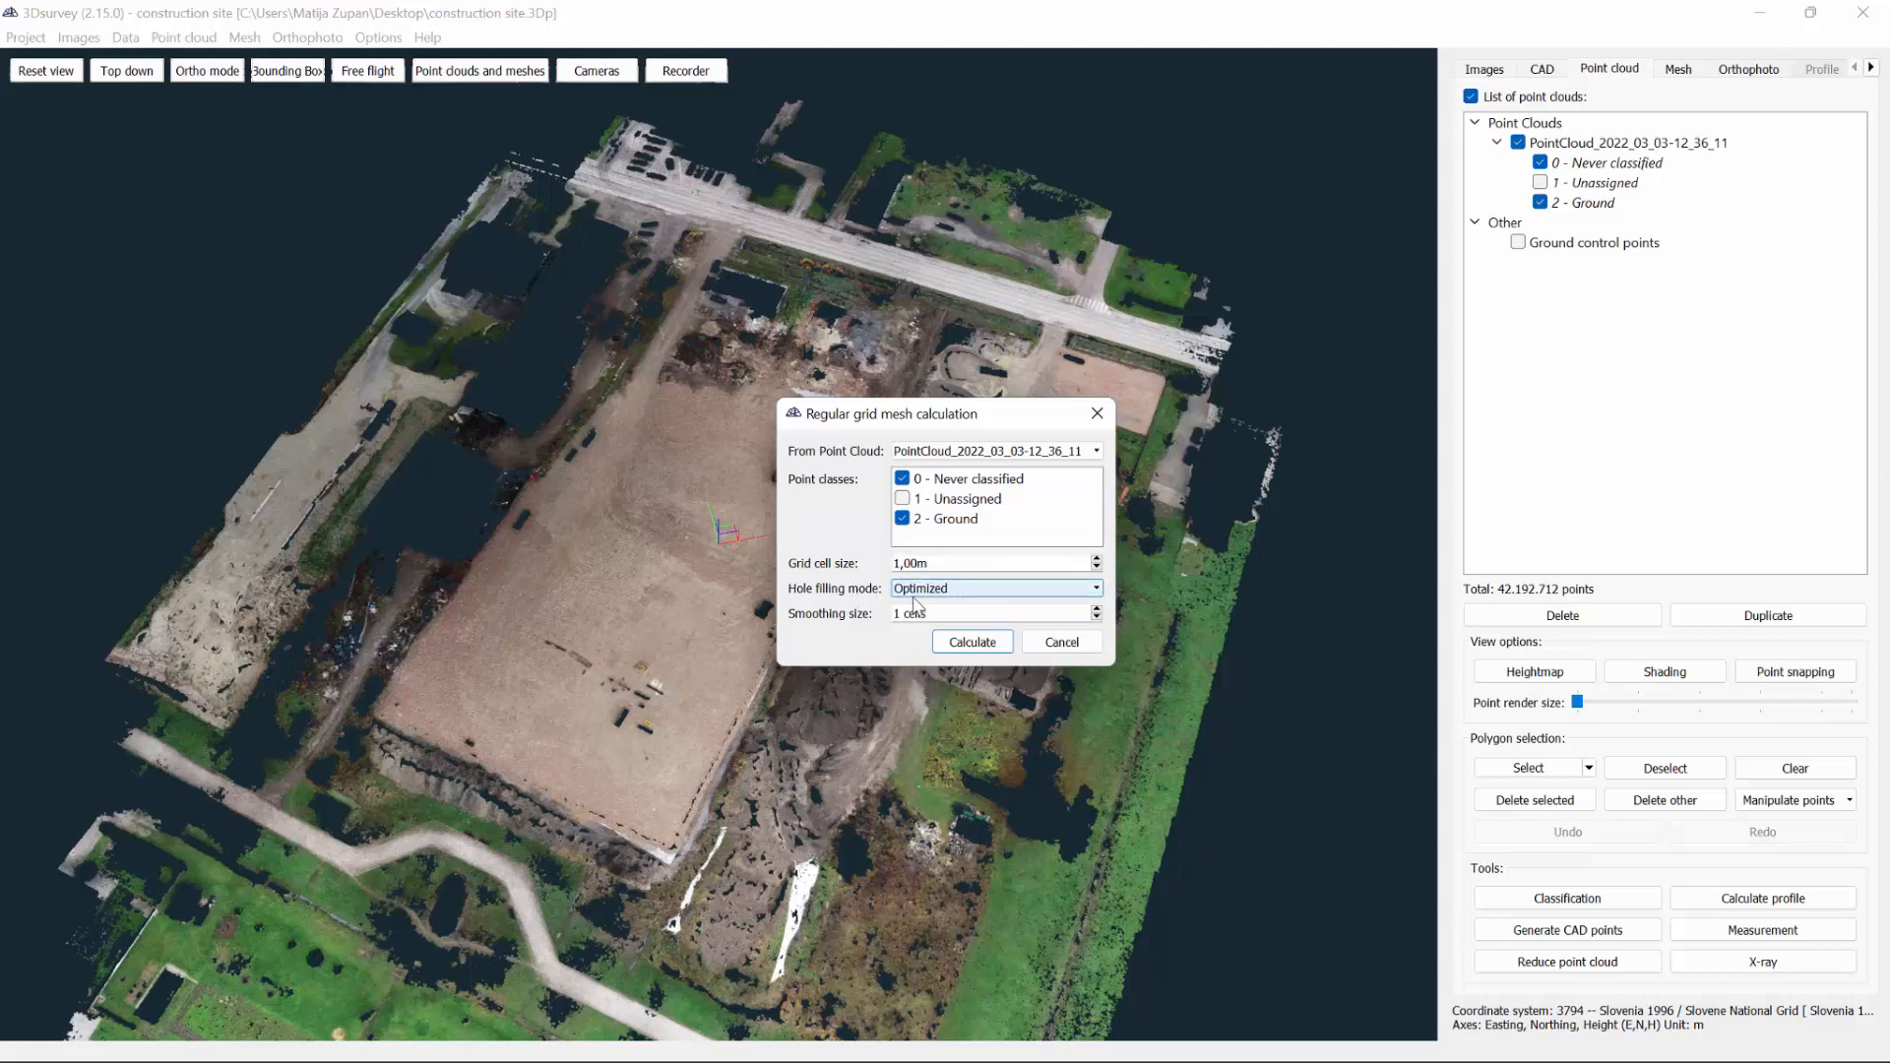
click(968, 641)
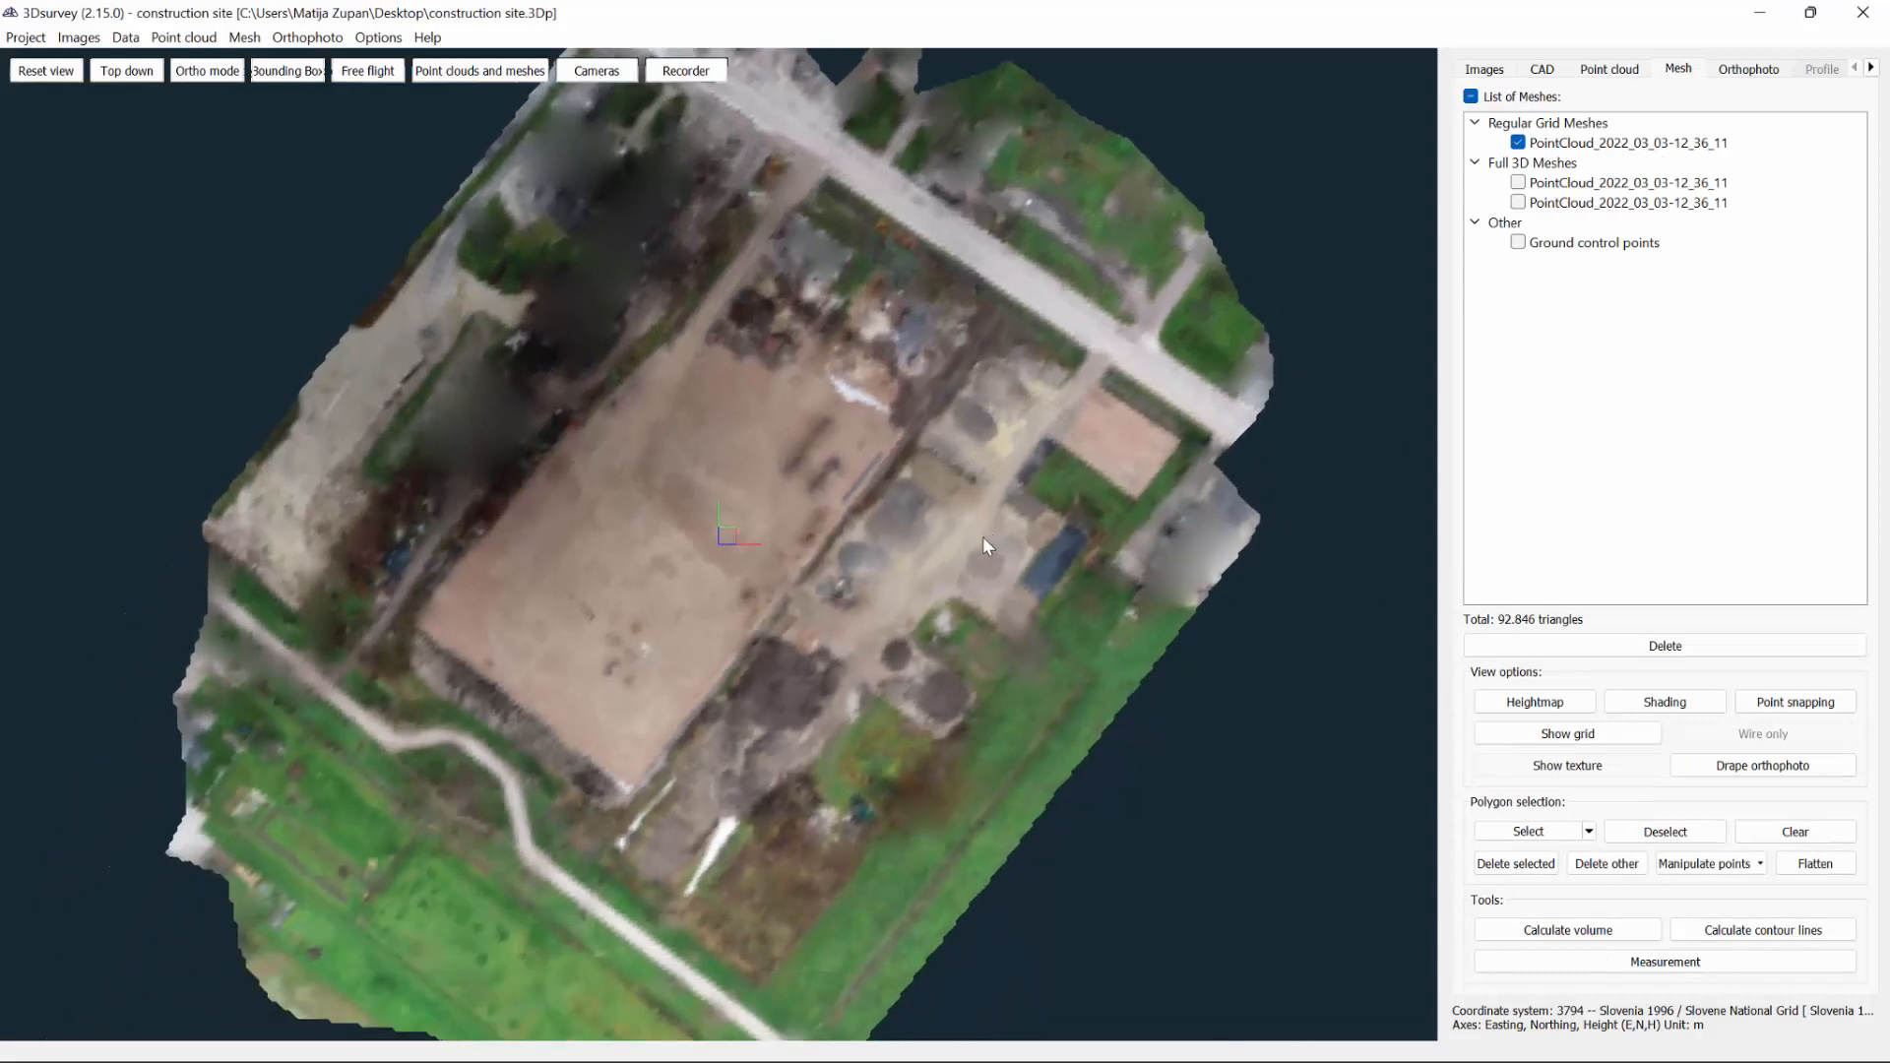
drag(853, 729, 908, 564)
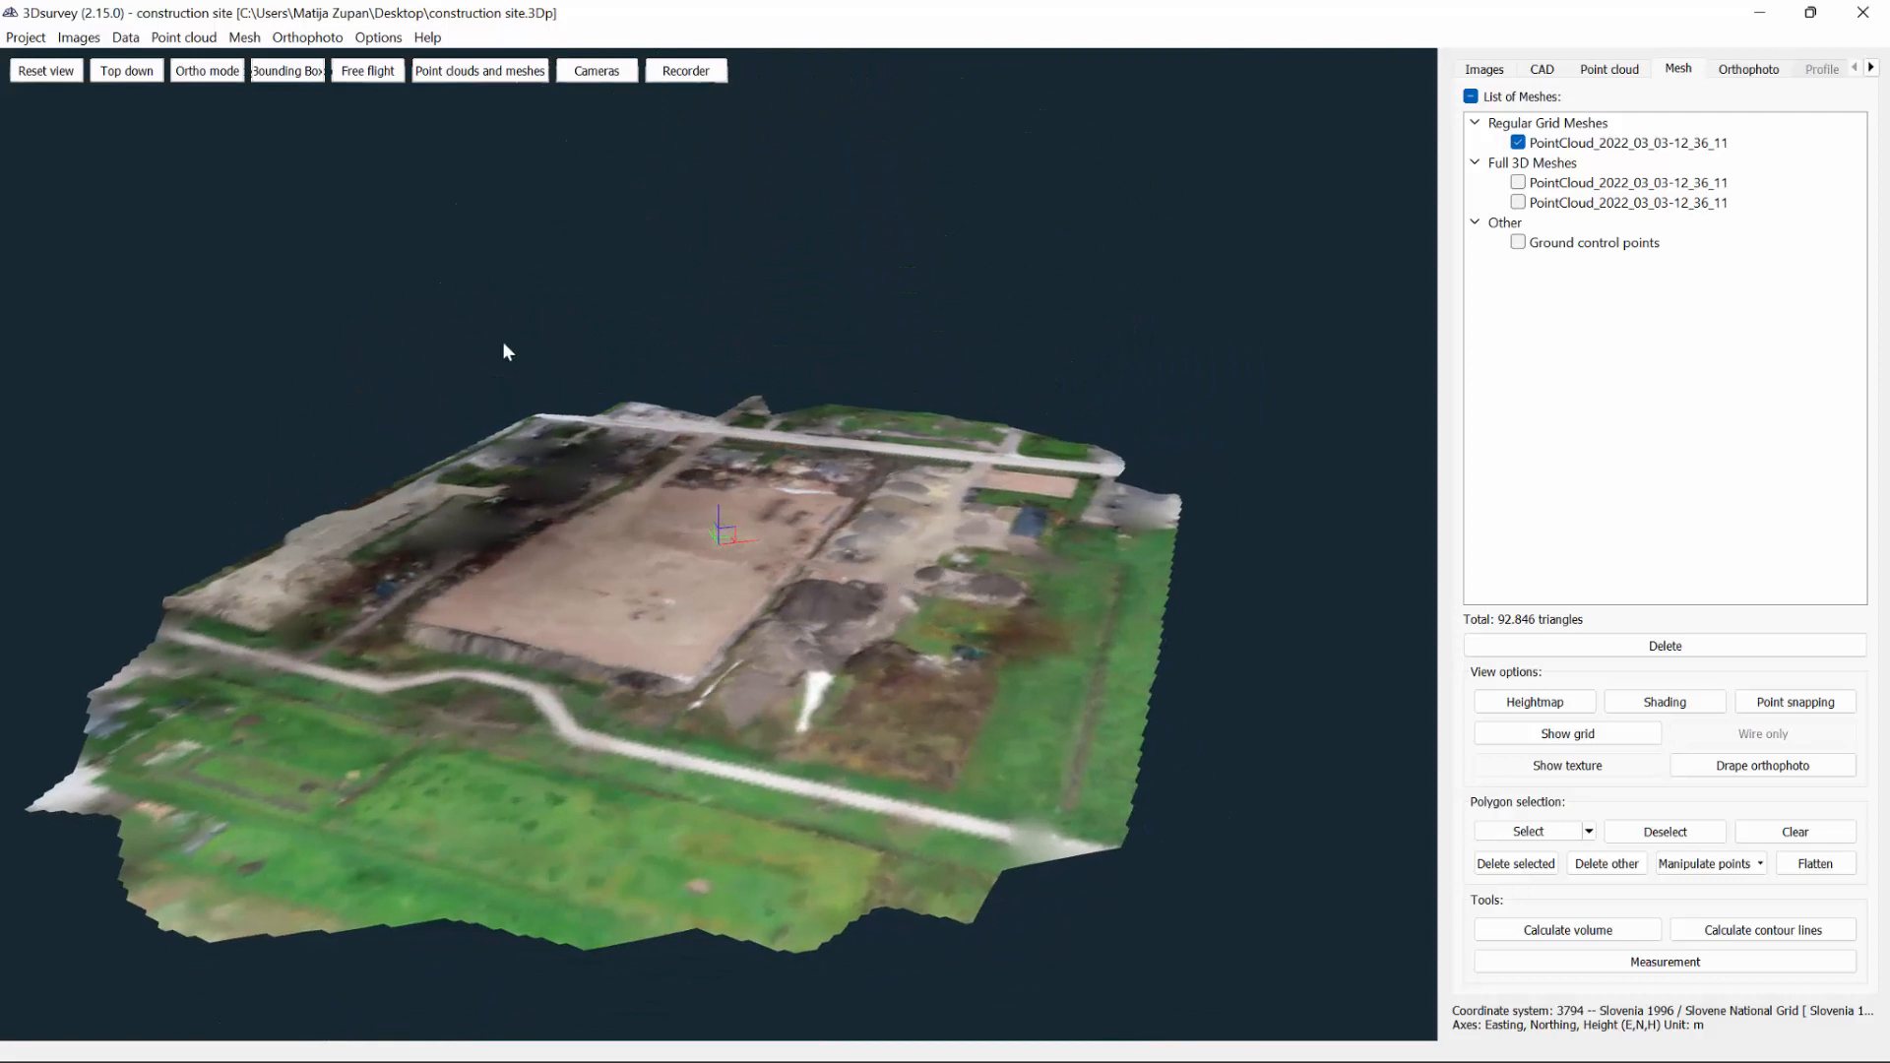
Check the source meshes offered for a top-down orthophoto and calculate it at 2.00 cm/px resolution.
click(307, 38)
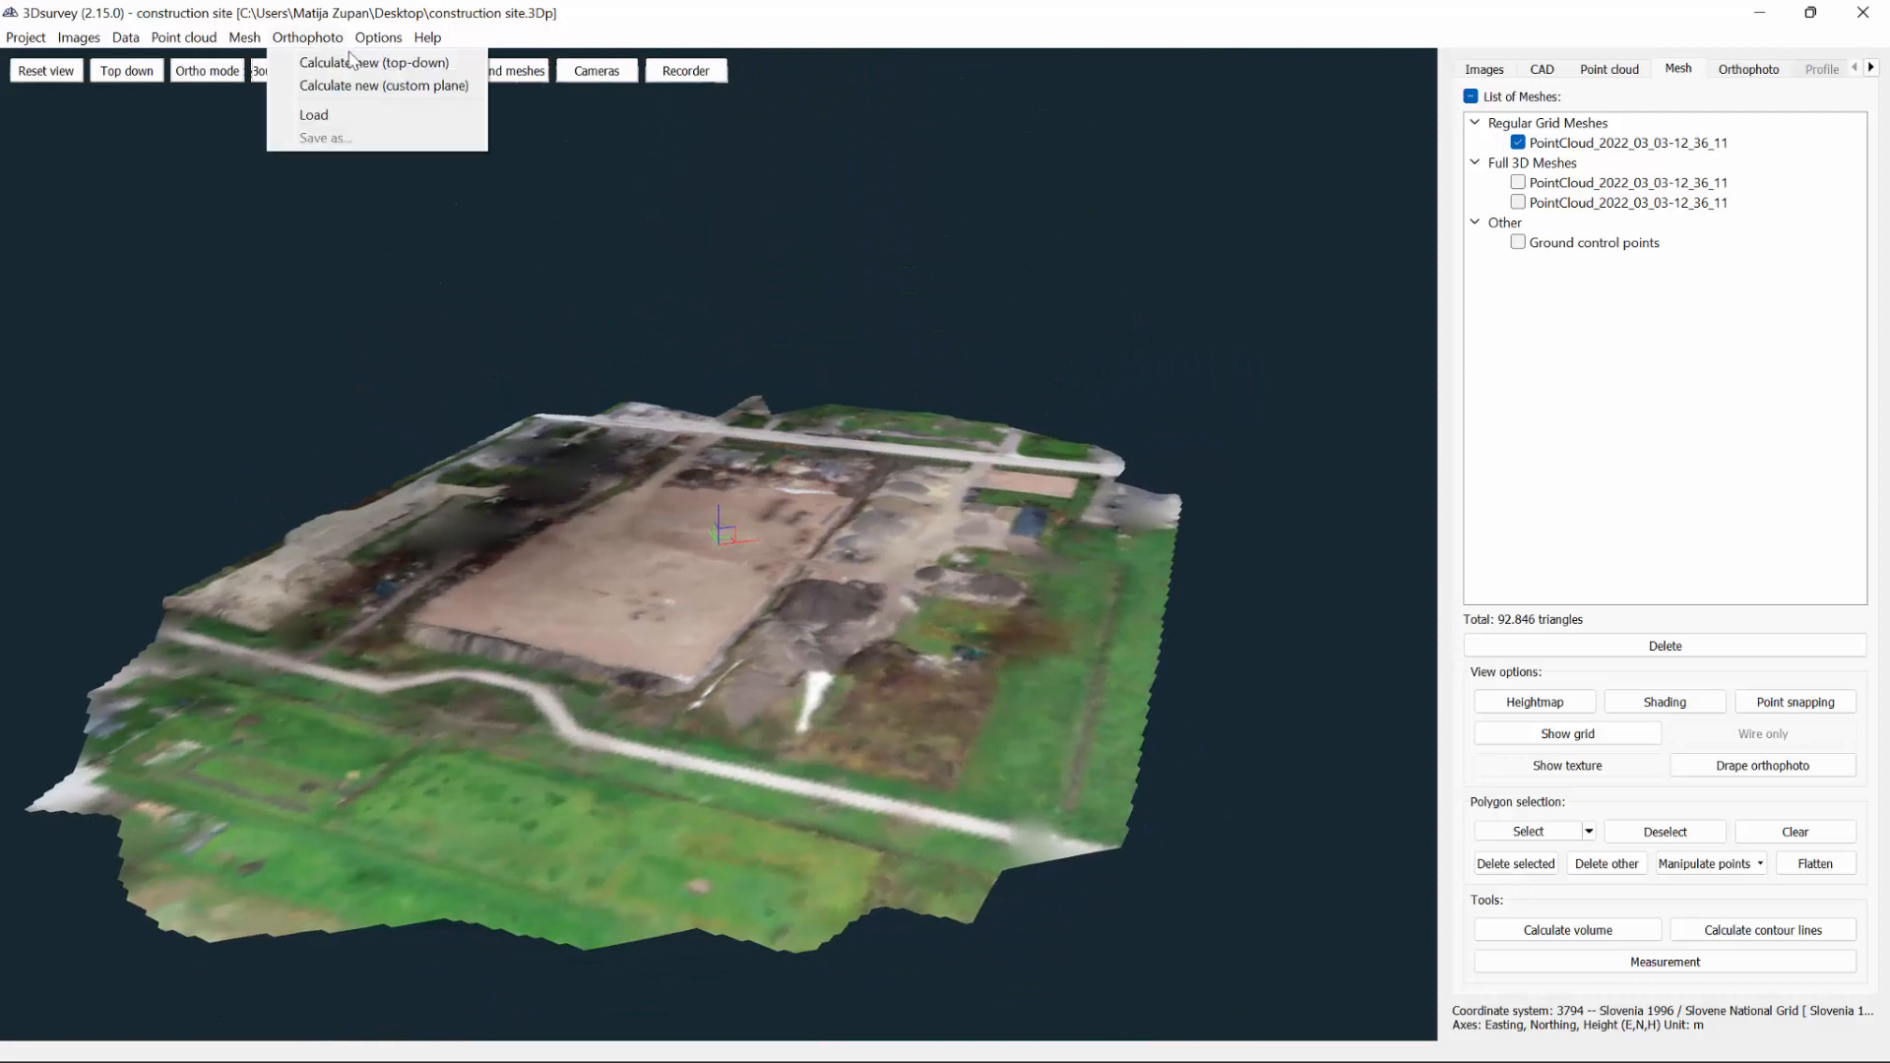
click(351, 59)
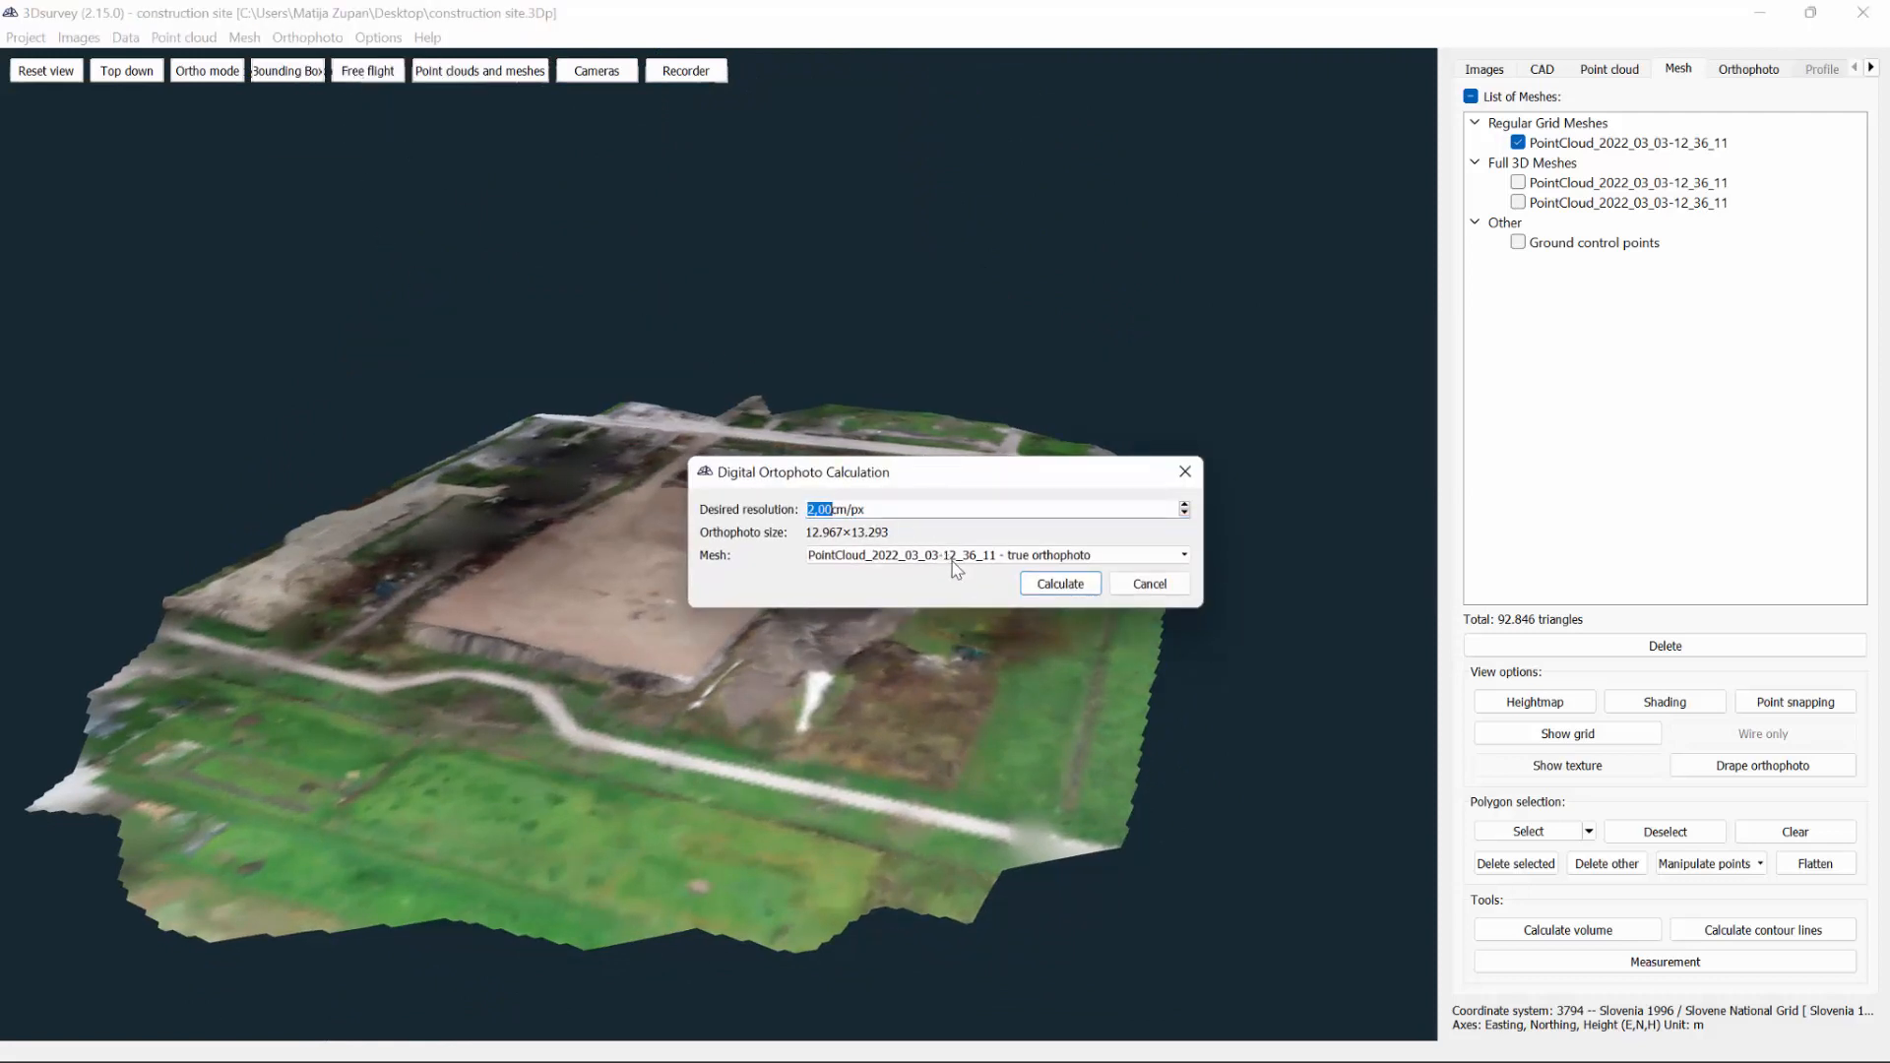
click(954, 558)
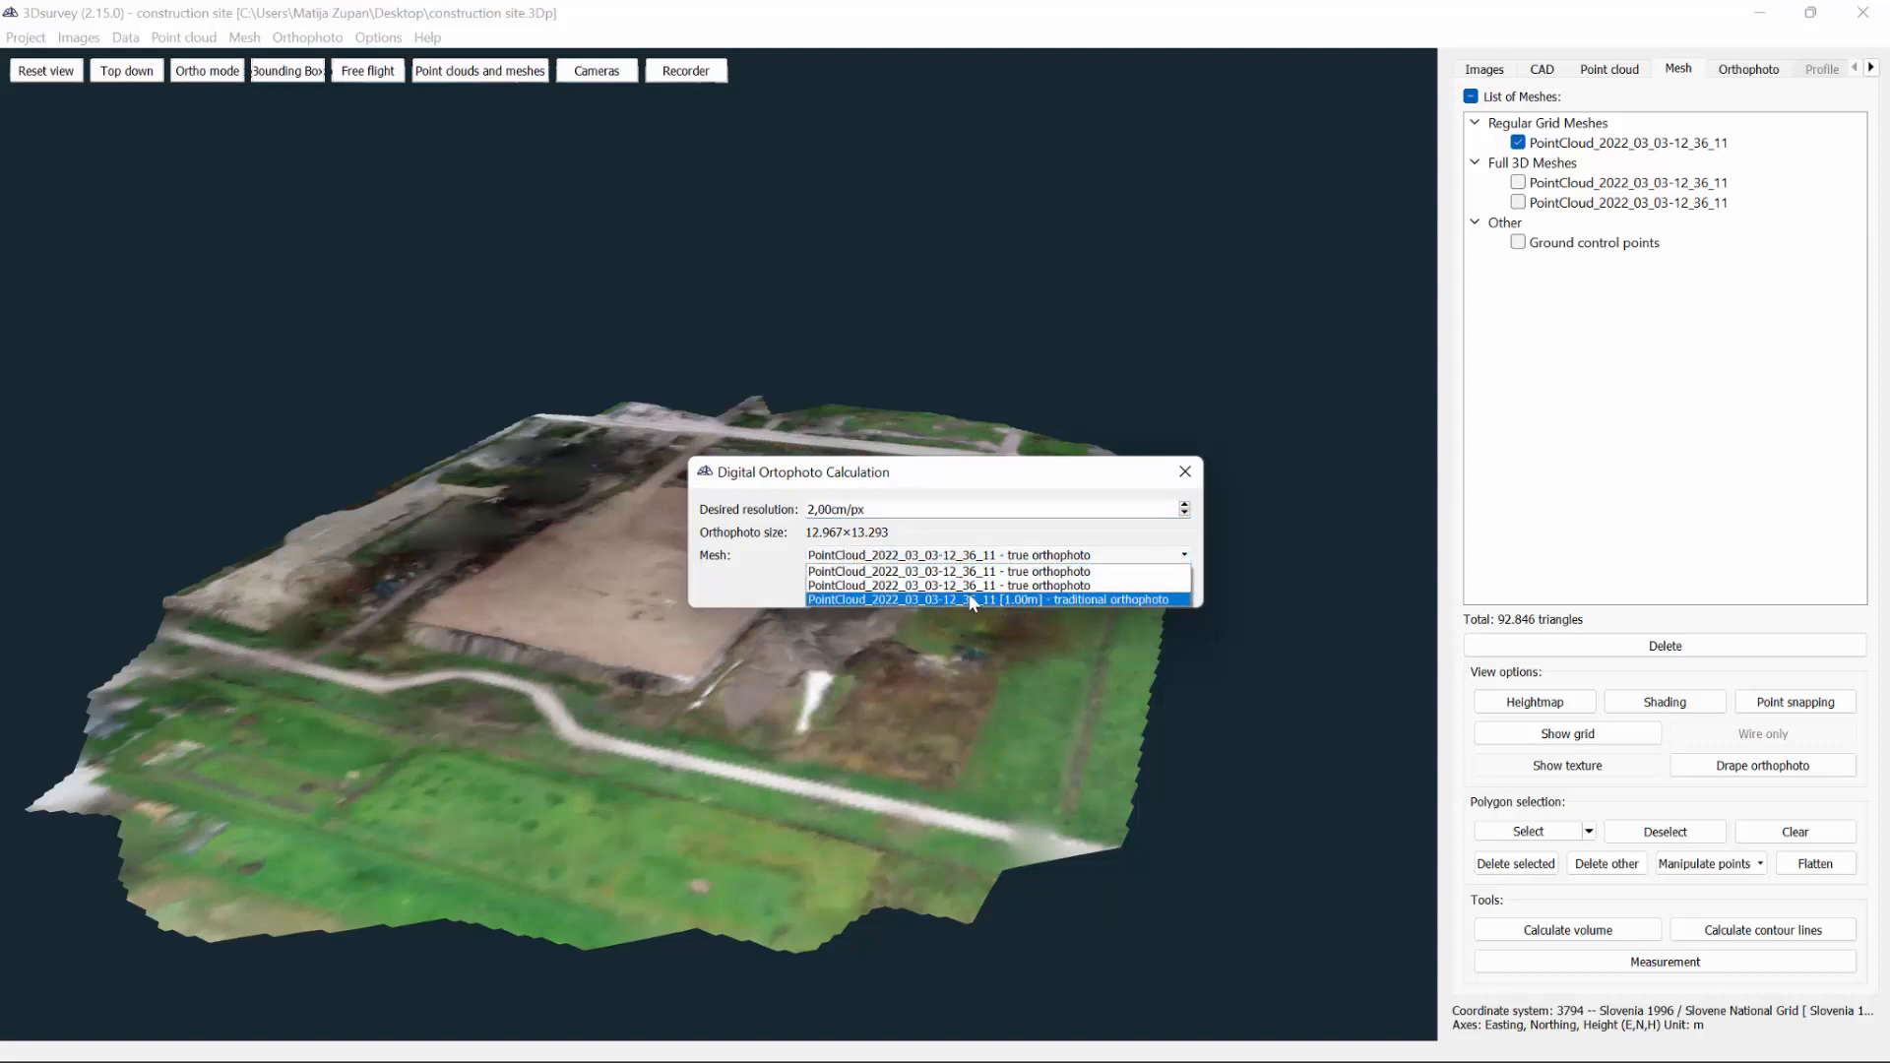
click(972, 600)
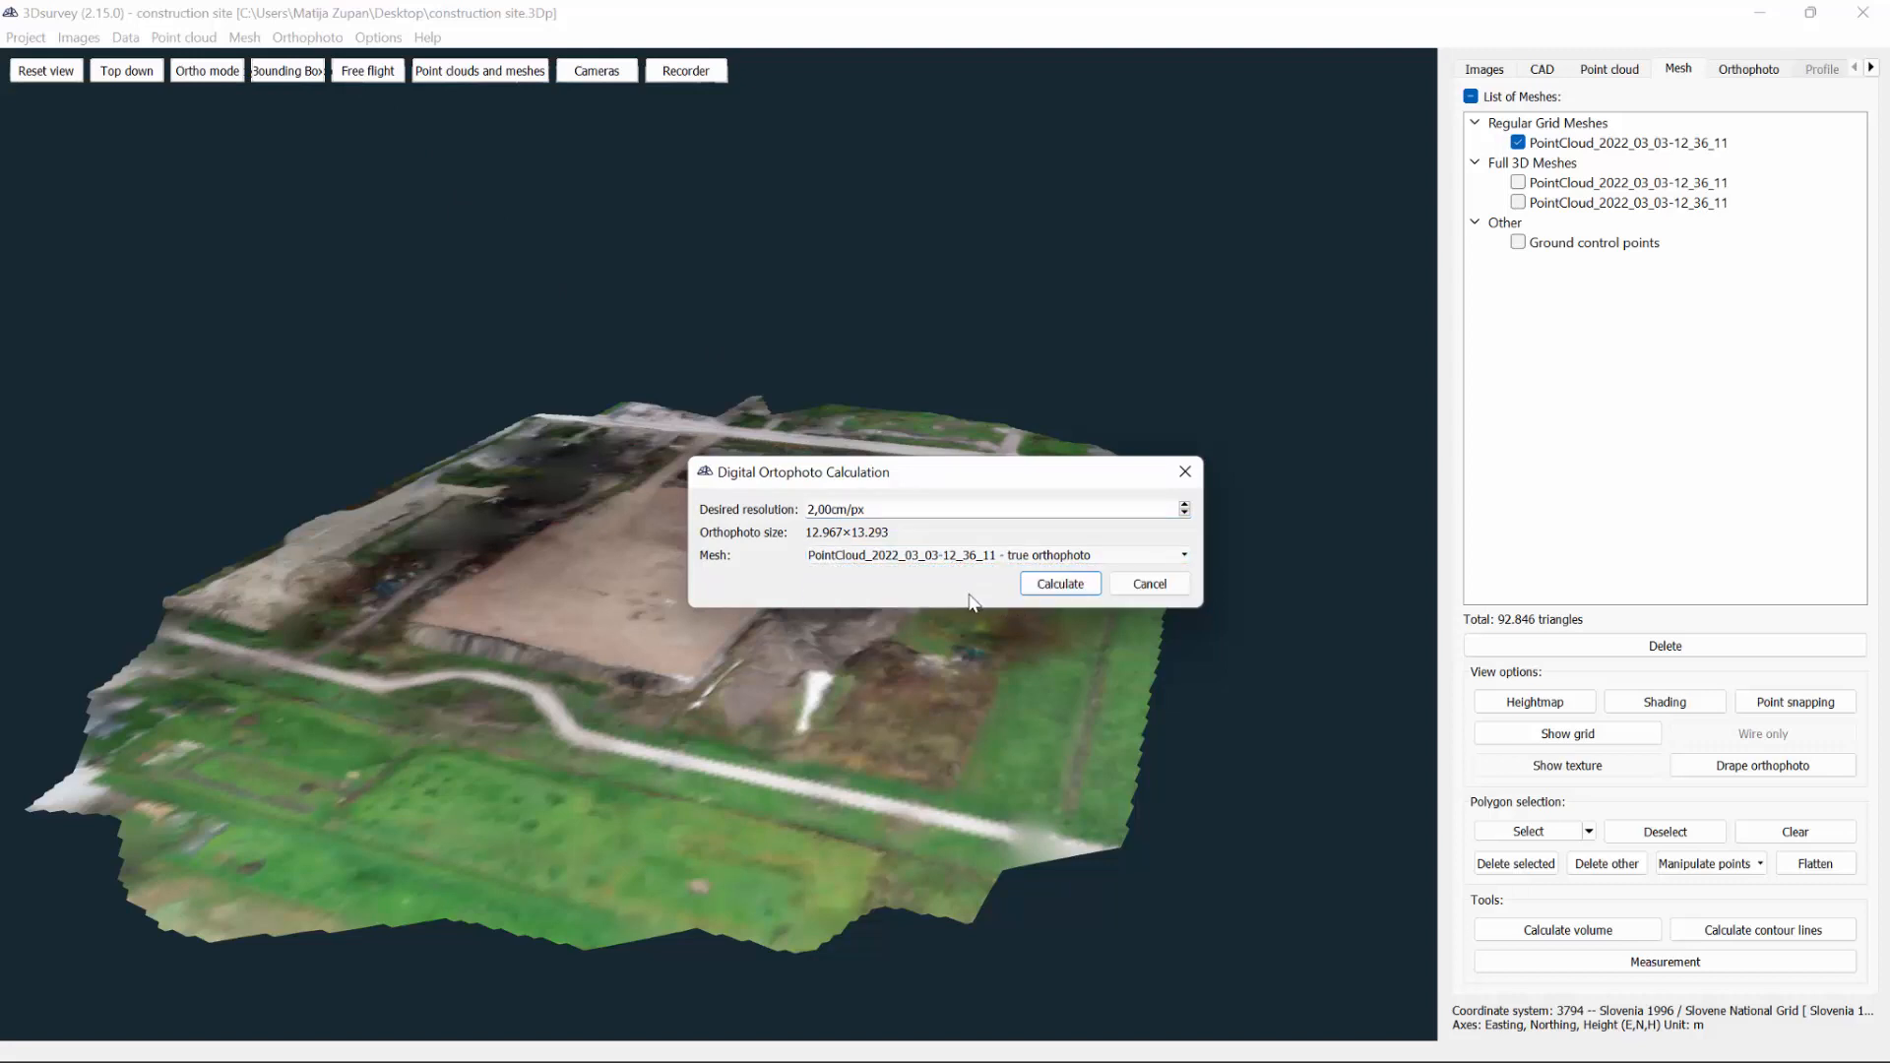
click(1048, 583)
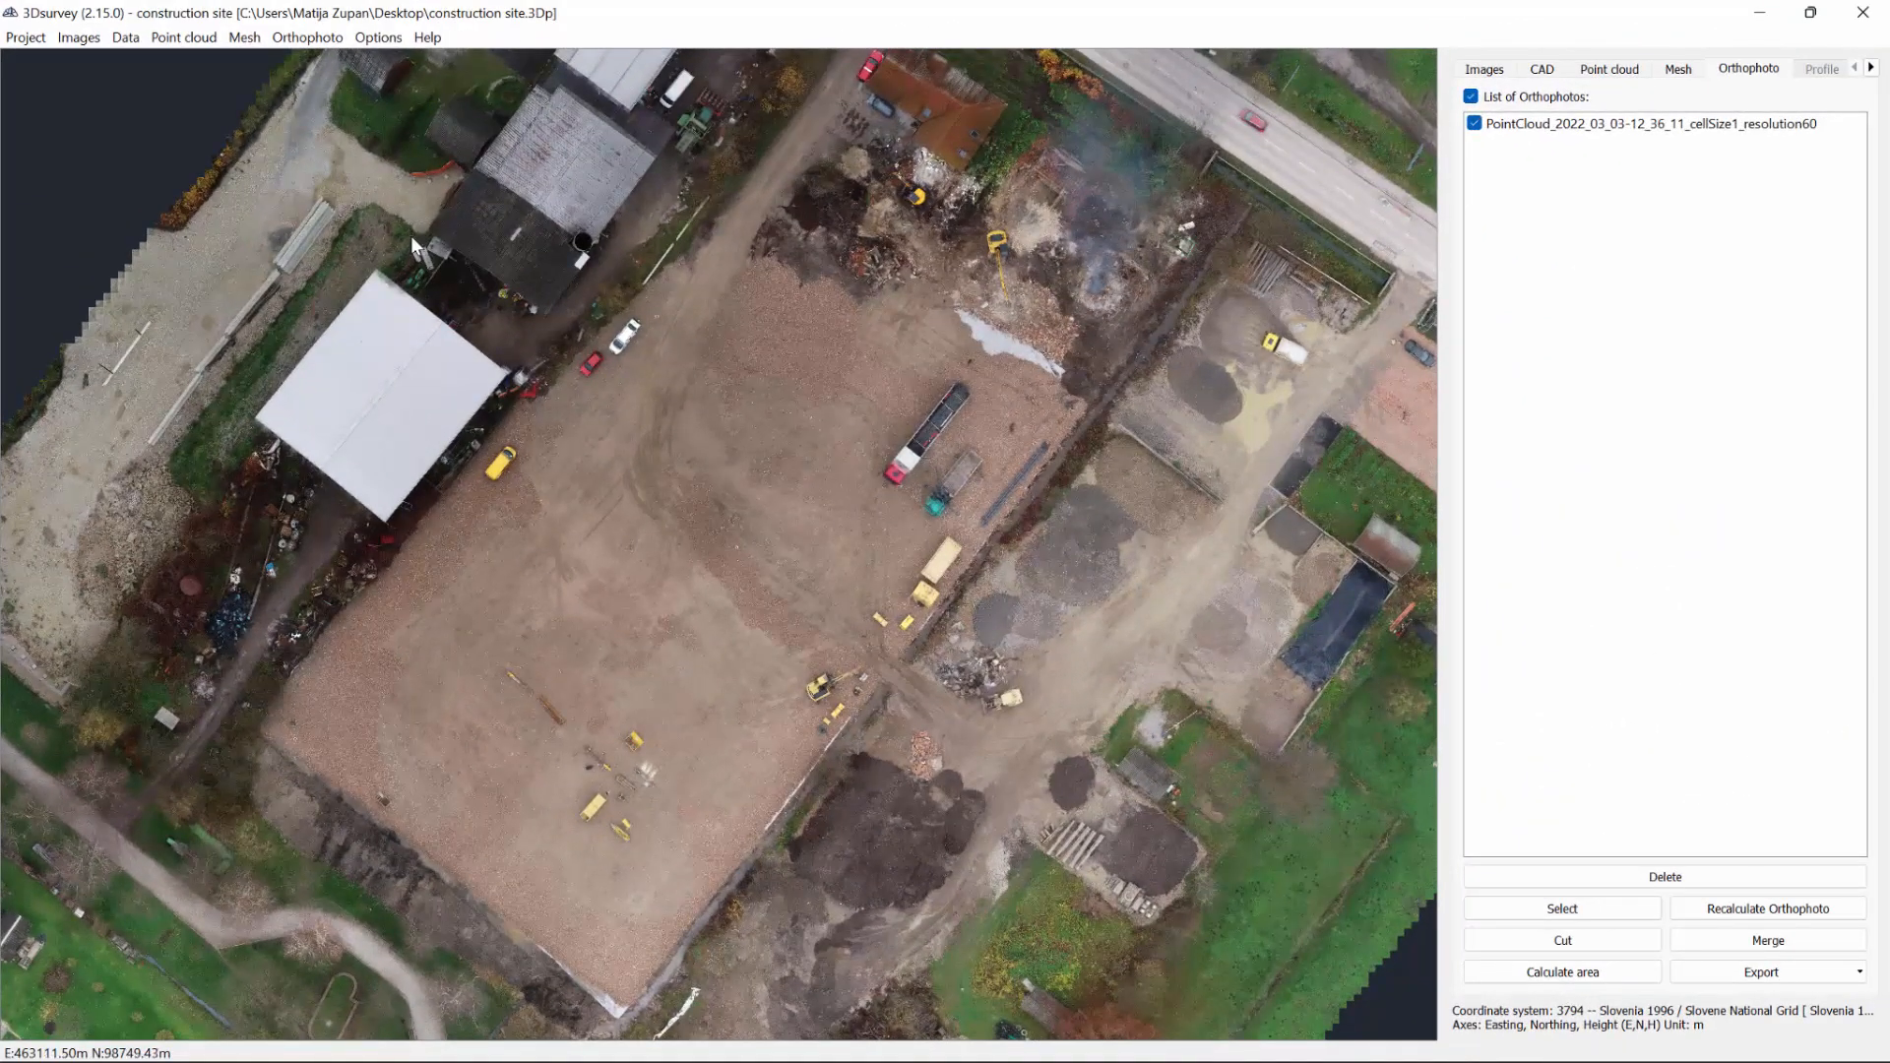
Examine the orthophoto of the construction site, both up close around the buildings and as a whole.
scroll(412, 234, up, 1)
drag(414, 234, 537, 296)
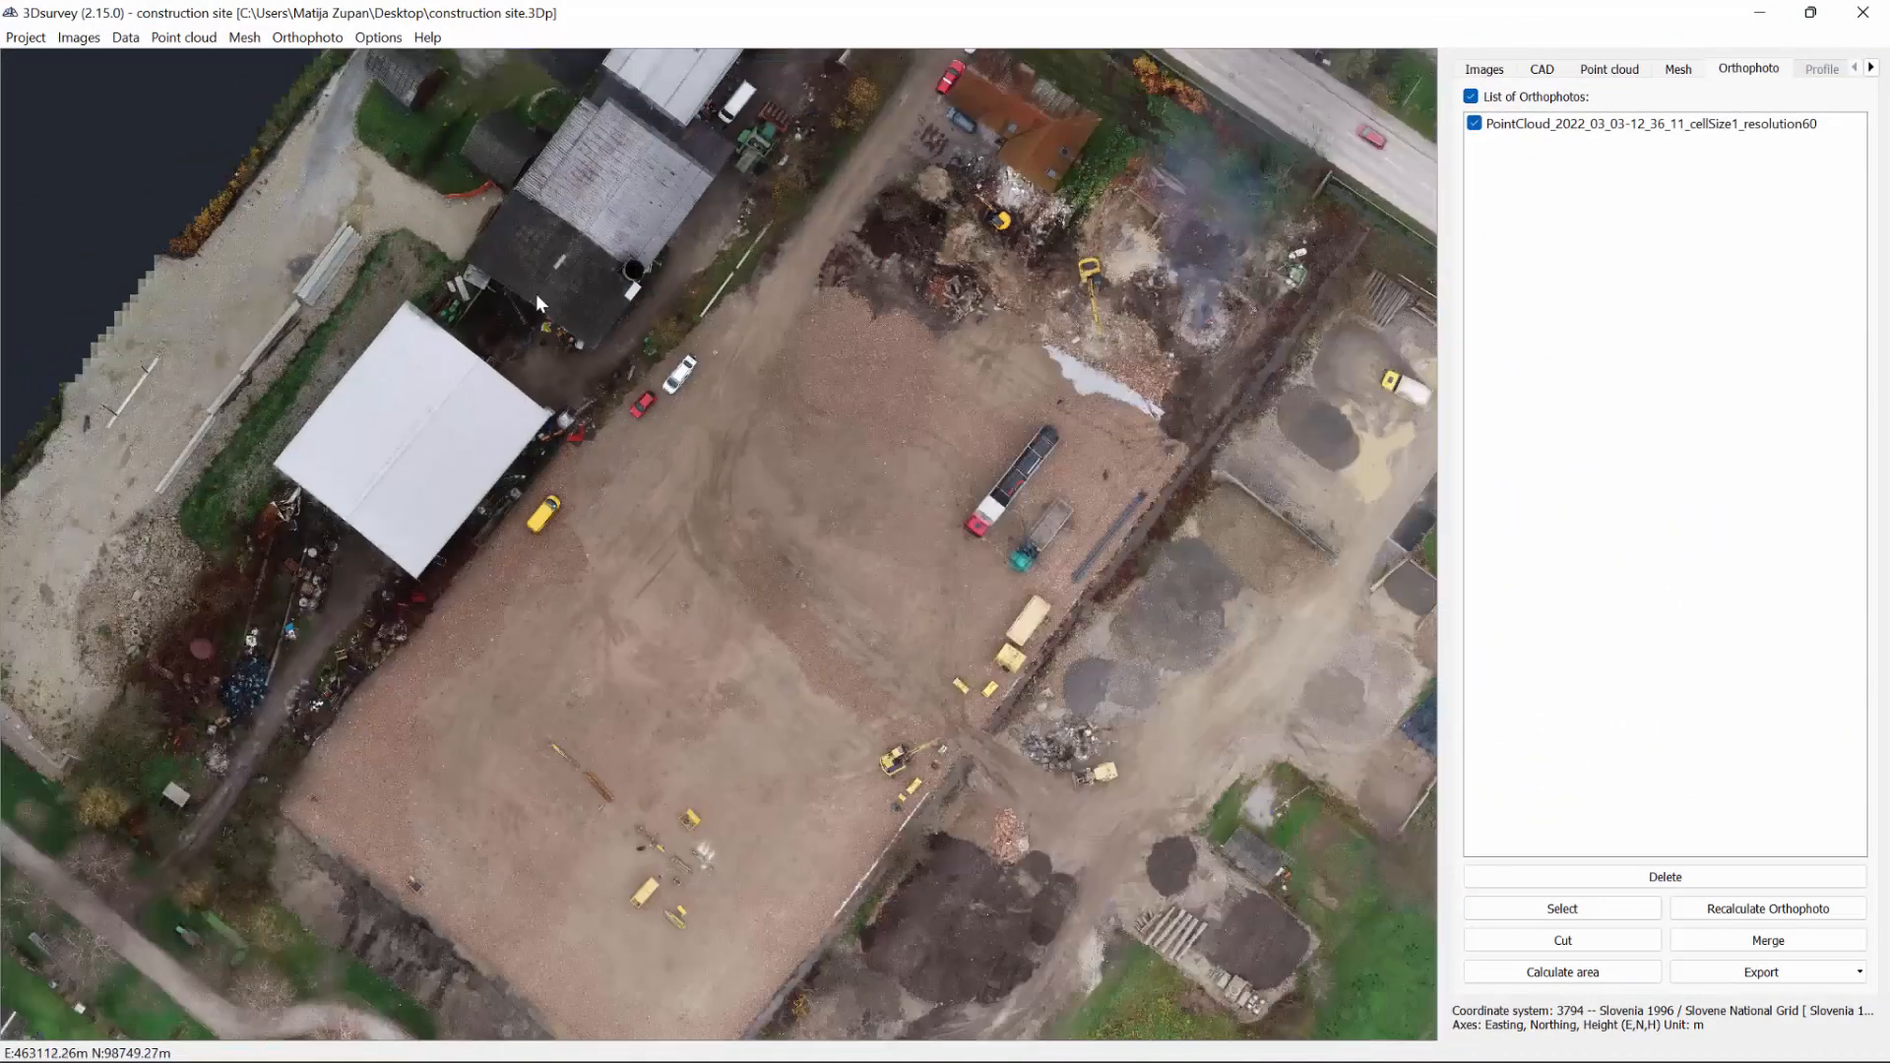
scroll(943, 374, down, 3)
scroll(945, 394, up, 2)
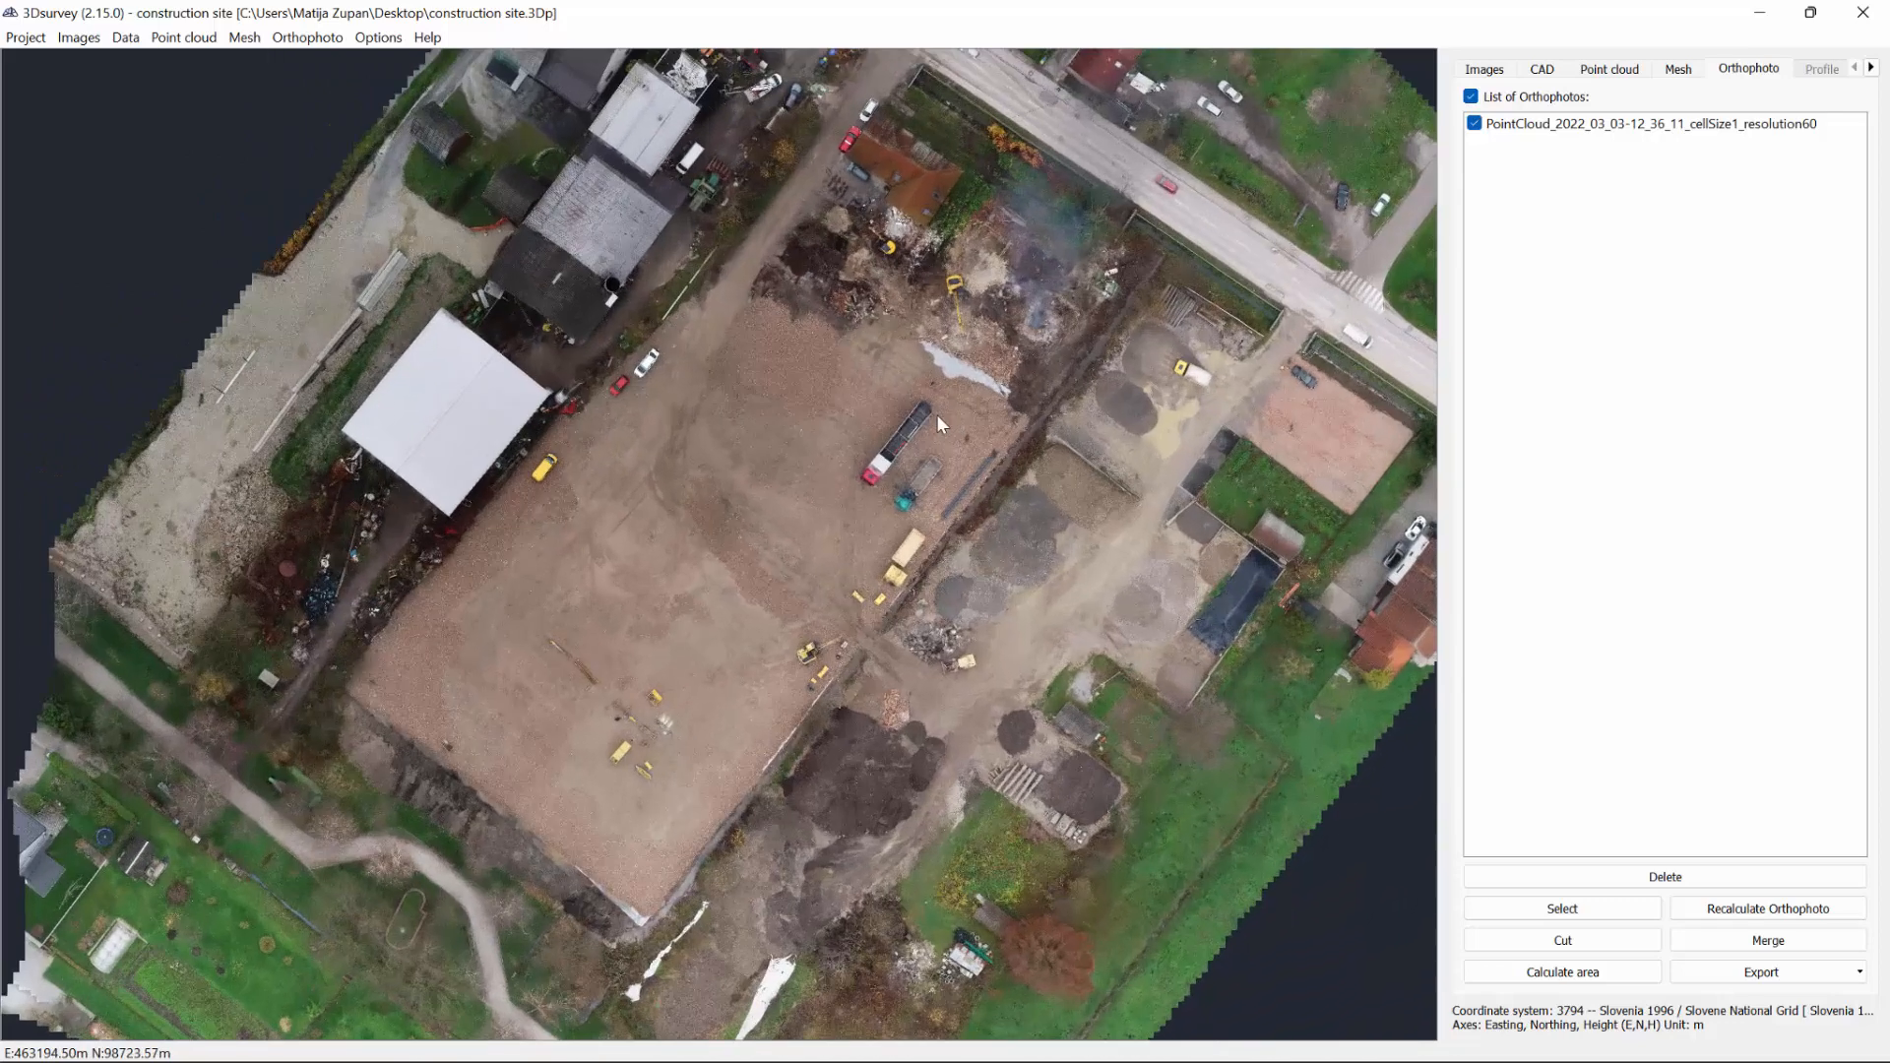